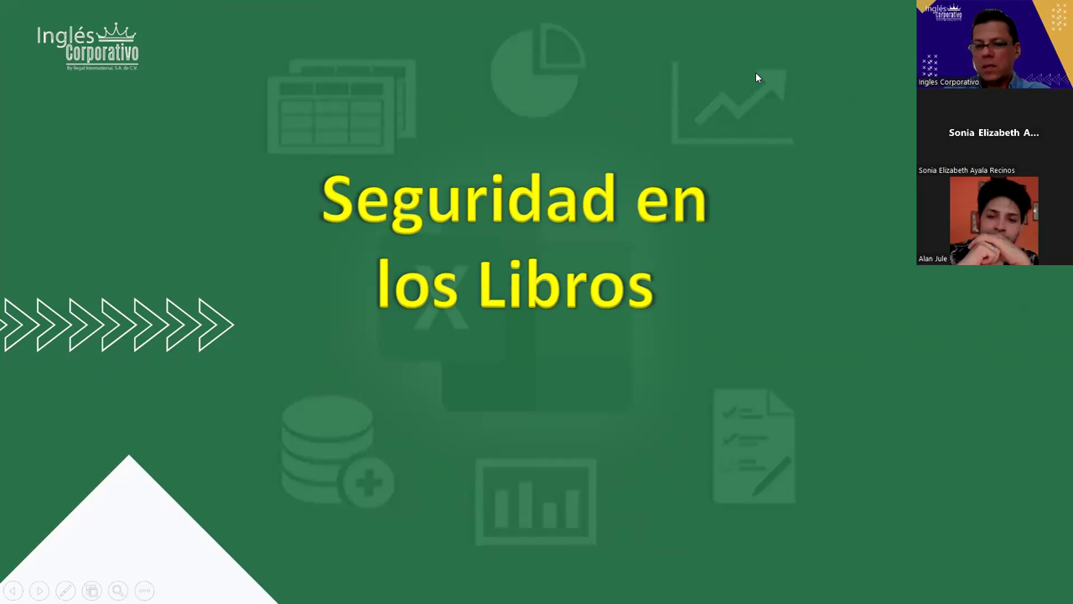
Step: Browse the Objetivo and Validación de Datos slides, then switch to the Excel workbook
{"action": "key", "text": "shift+F10"}
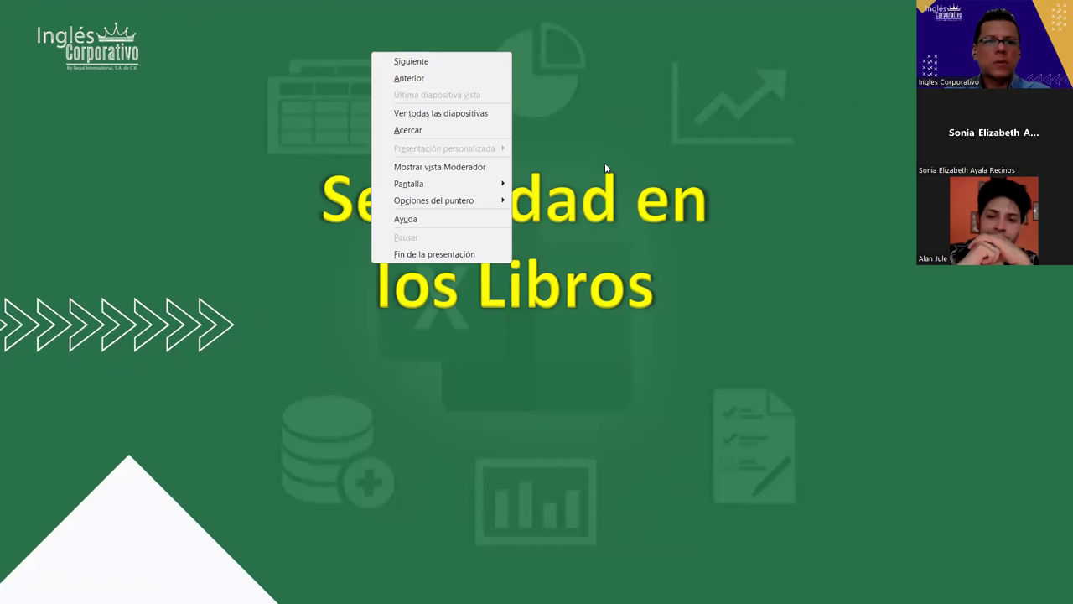
{"action": "key", "text": "Escape"}
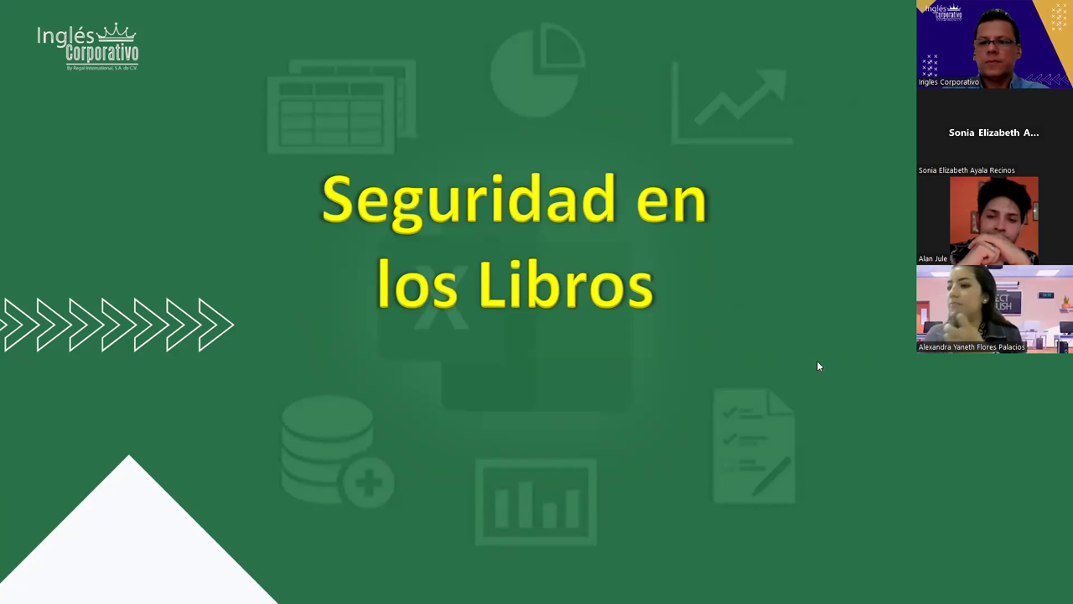
{"action": "key", "text": "Right"}
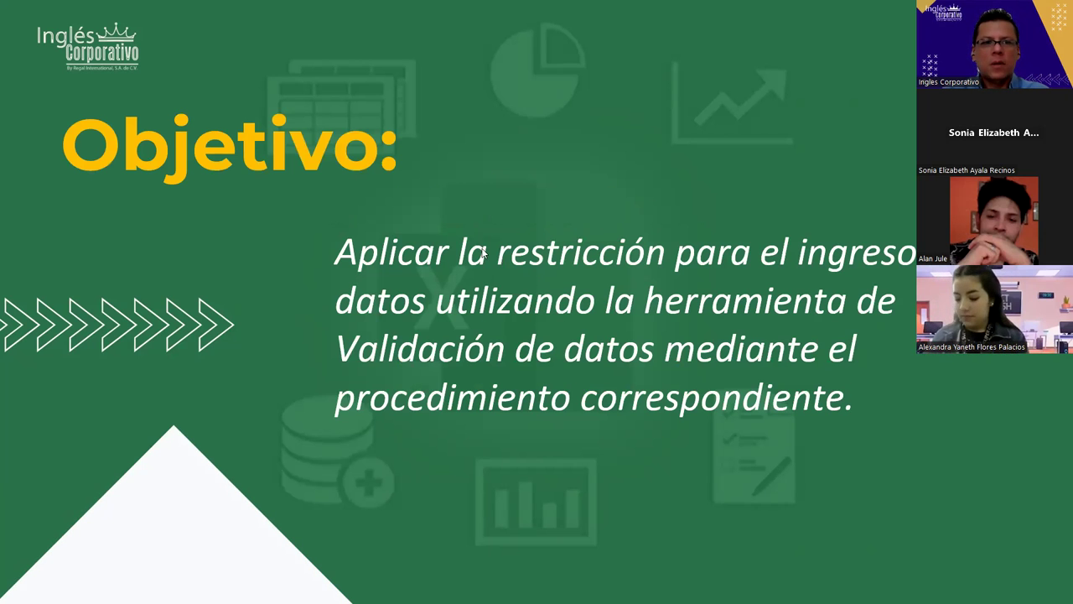
{"action": "left_click", "coordinate": [555, 336]}
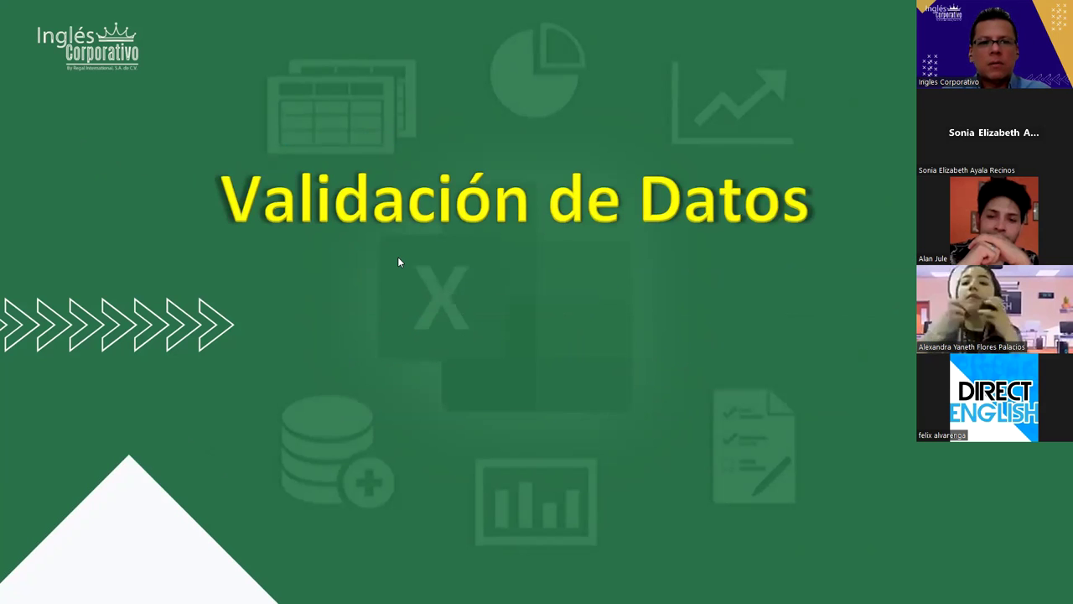
{"action": "key", "text": "Left"}
{"action": "key", "text": "Left"}
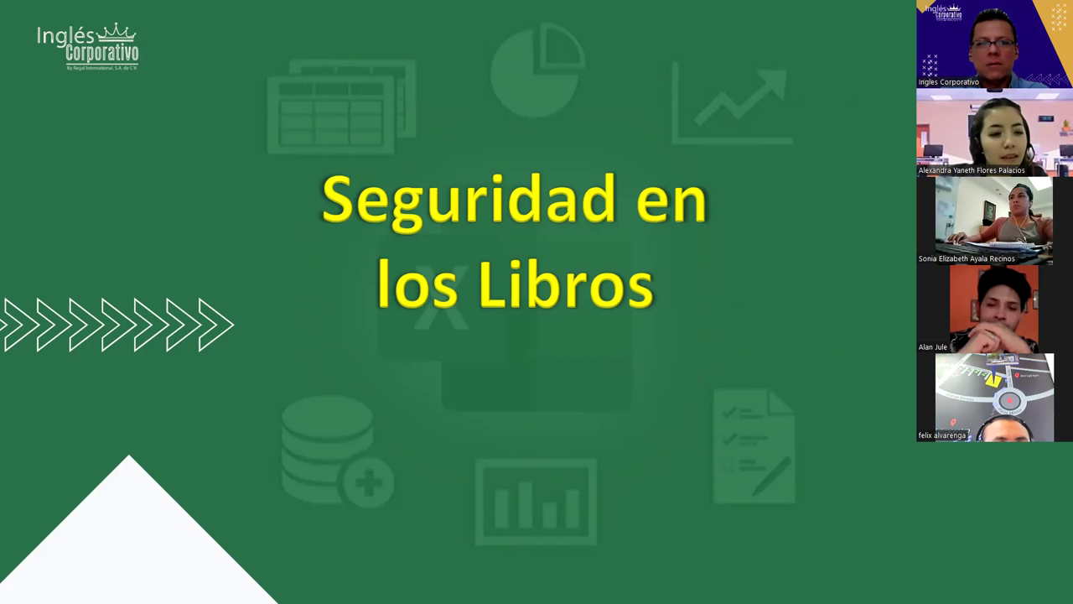
{"action": "key", "text": "alt+Tab"}
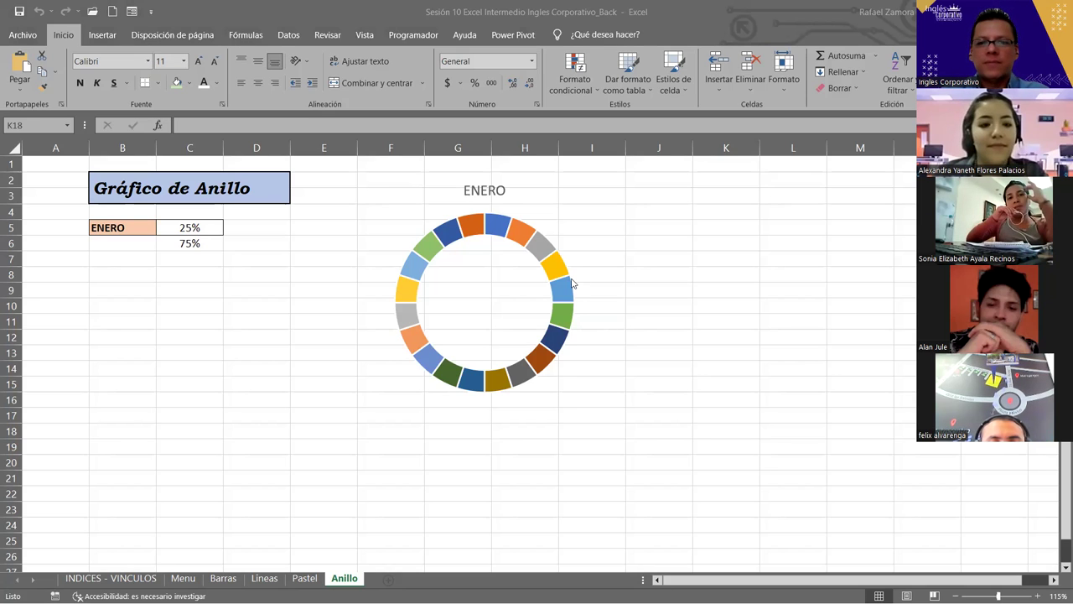
Step: Delete the existing doughnut chart from the Anillo sheet
{"action": "left_click", "coordinate": [552, 258]}
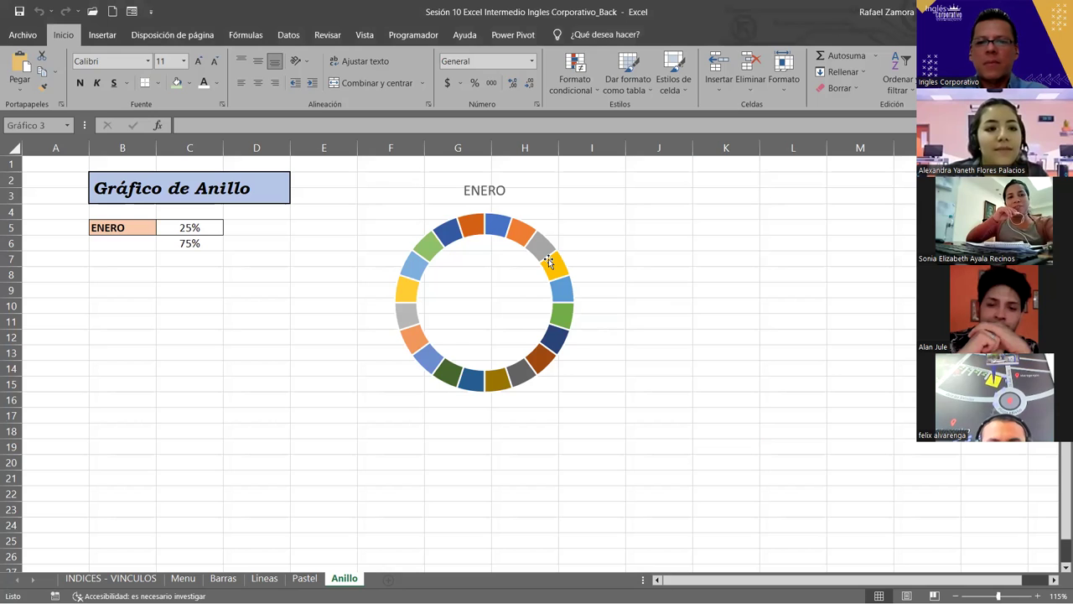
{"action": "left_click", "coordinate": [613, 241]}
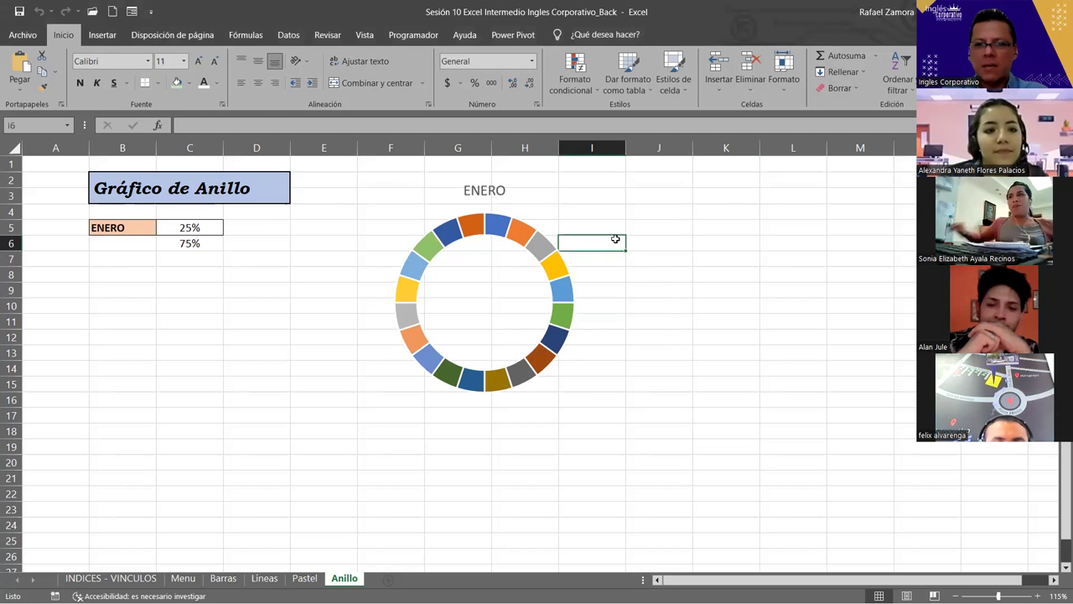
{"action": "left_click", "coordinate": [634, 271]}
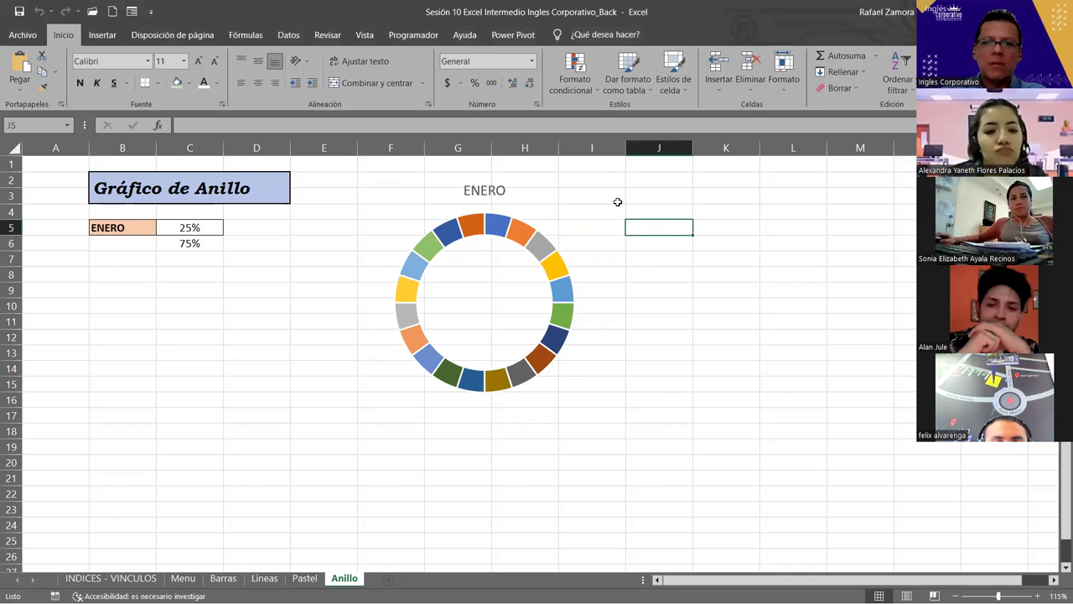
{"action": "left_click", "coordinate": [583, 196]}
{"action": "left_click", "coordinate": [535, 175]}
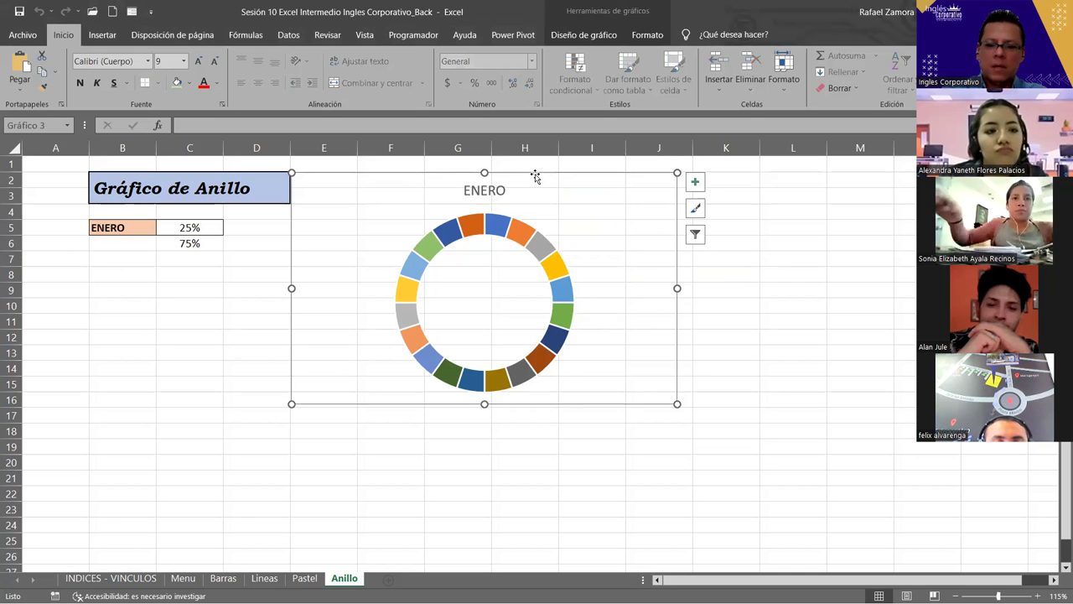
{"action": "key", "text": "Delete"}
{"action": "left_click", "coordinate": [323, 351]}
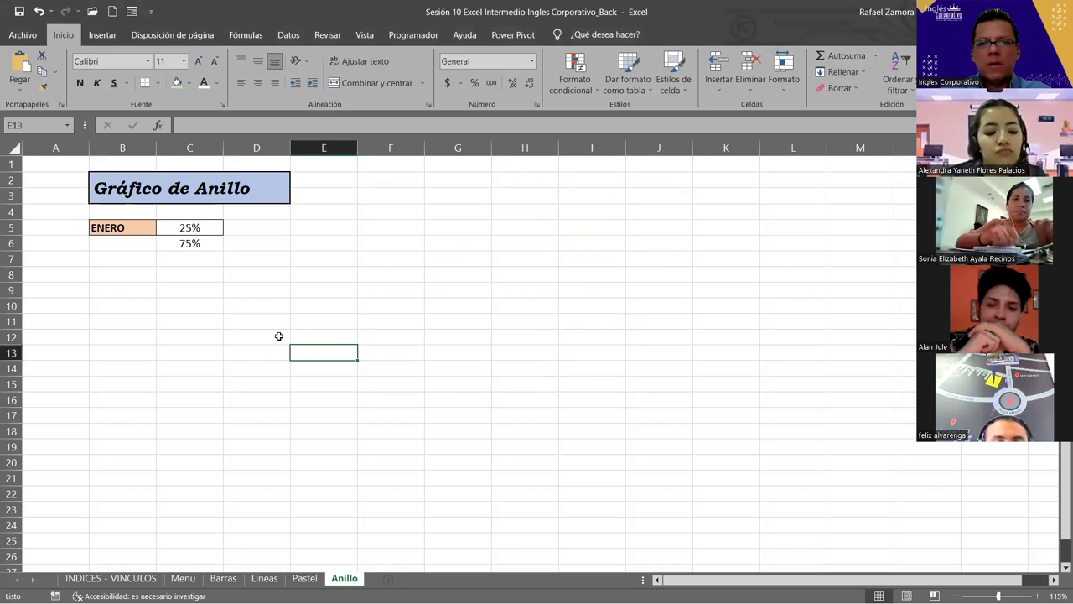
Step: Check that C5 keeps 25% from its percentage list and C6 uses =100%-C5 for 75%
{"action": "left_click", "coordinate": [193, 228]}
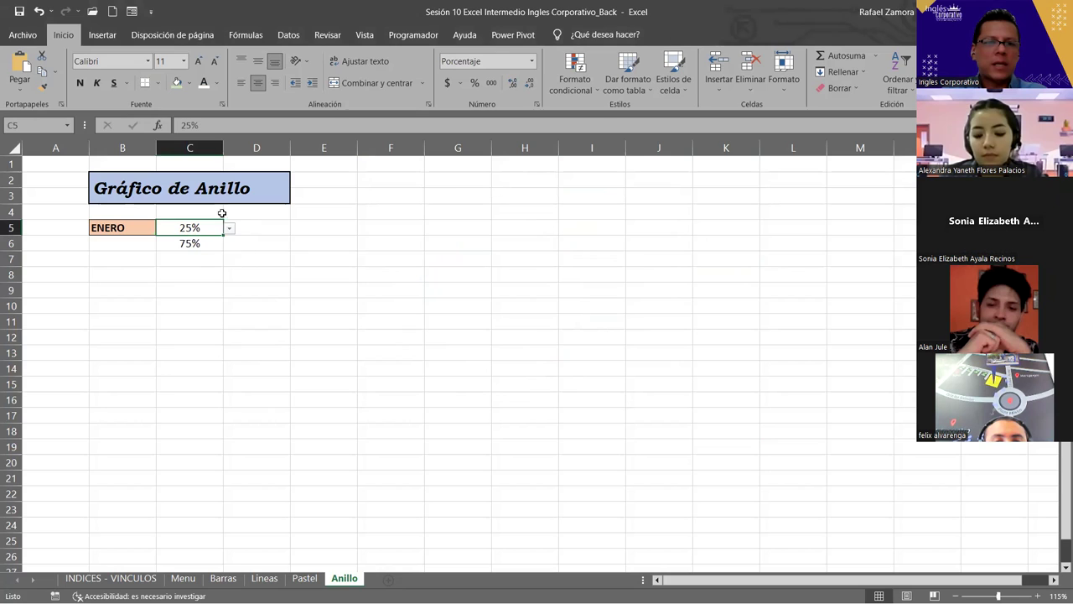
{"action": "left_click", "coordinate": [228, 230]}
{"action": "left_click_drag", "start_coordinate": [229, 279], "coordinate": [223, 350]}
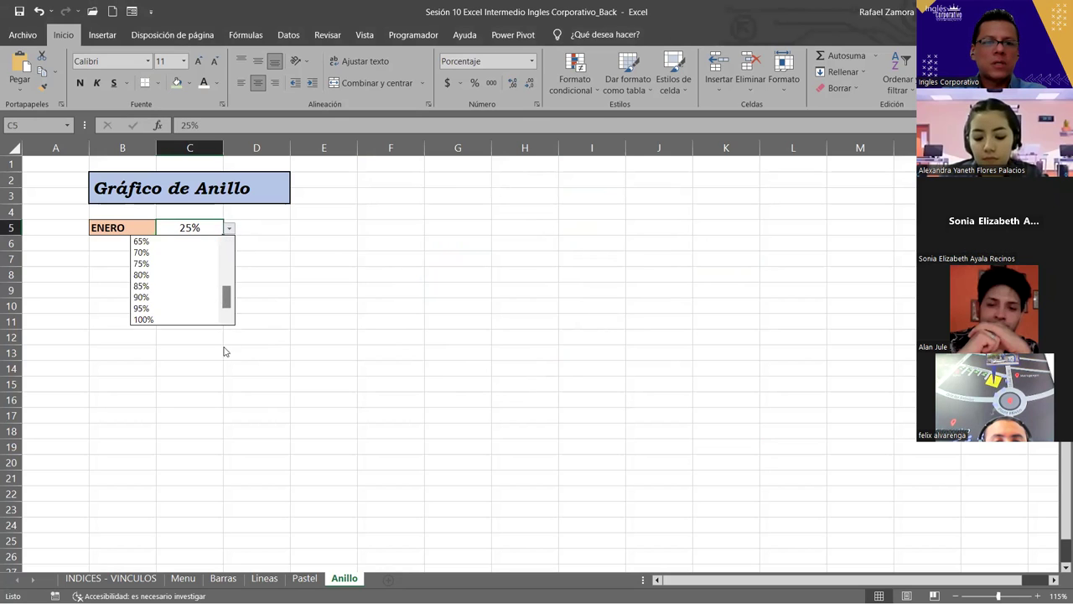
{"action": "key", "text": "Escape"}
{"action": "left_click", "coordinate": [198, 244]}
{"action": "double_click", "coordinate": [198, 244]}
{"action": "type", "text": "=100%-C5"}
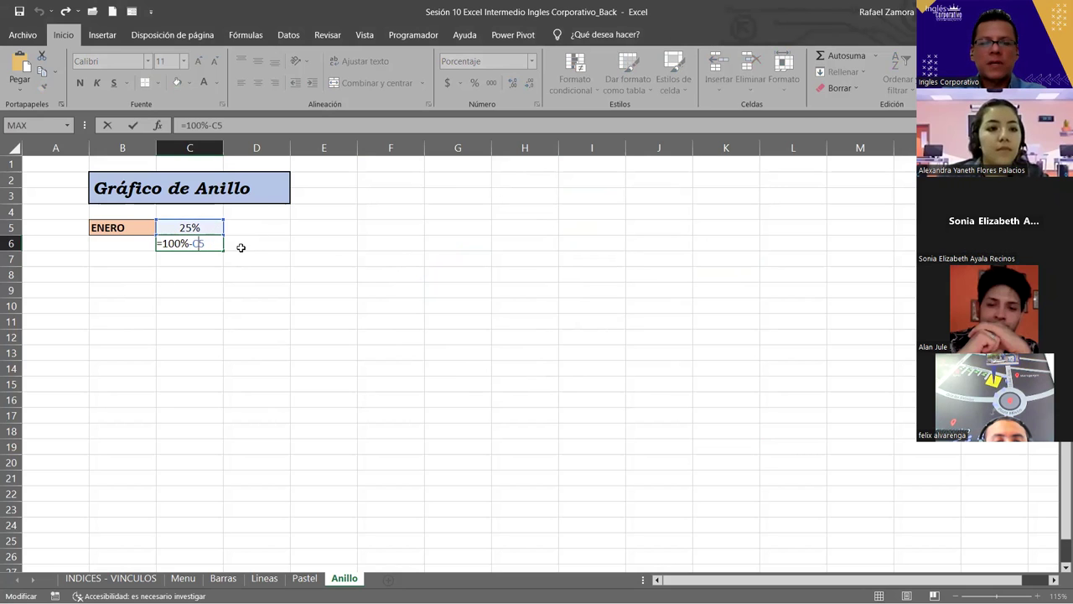
{"action": "key", "text": "ctrl+Return"}
{"action": "left_click", "coordinate": [478, 309]}
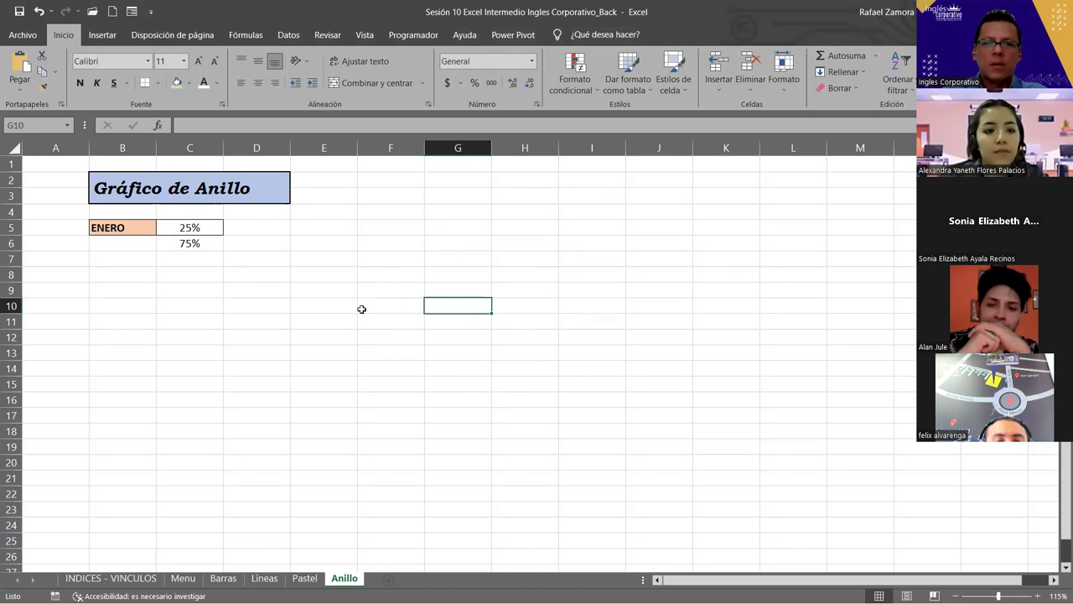
{"action": "left_click", "coordinate": [339, 278]}
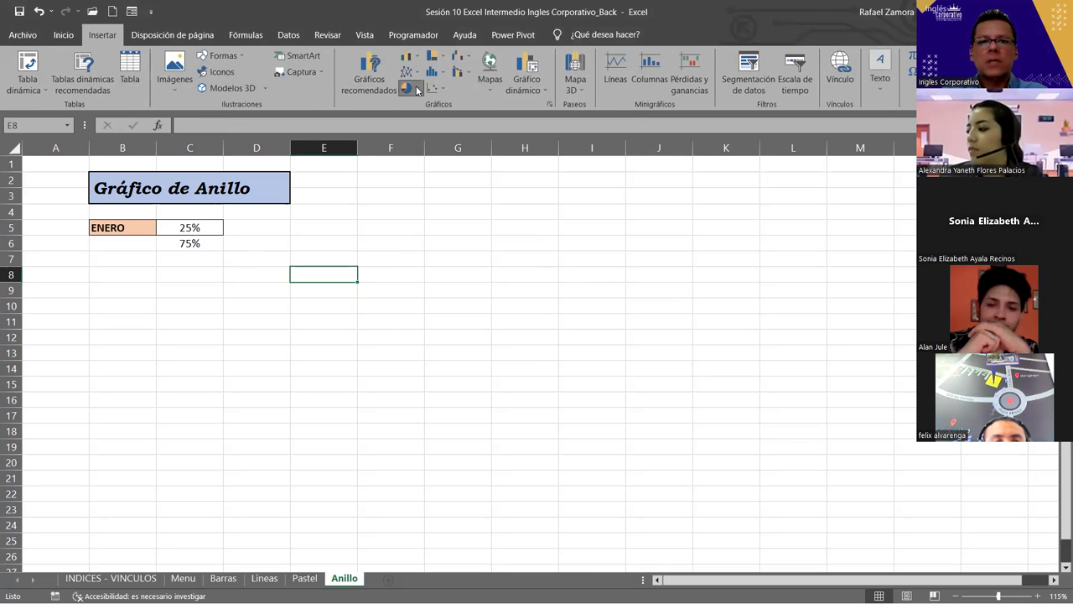
Step: Insert an Anillos doughnut chart beside the ENERO data and open its Seleccionar datos dialog
{"action": "left_click", "coordinate": [417, 90]}
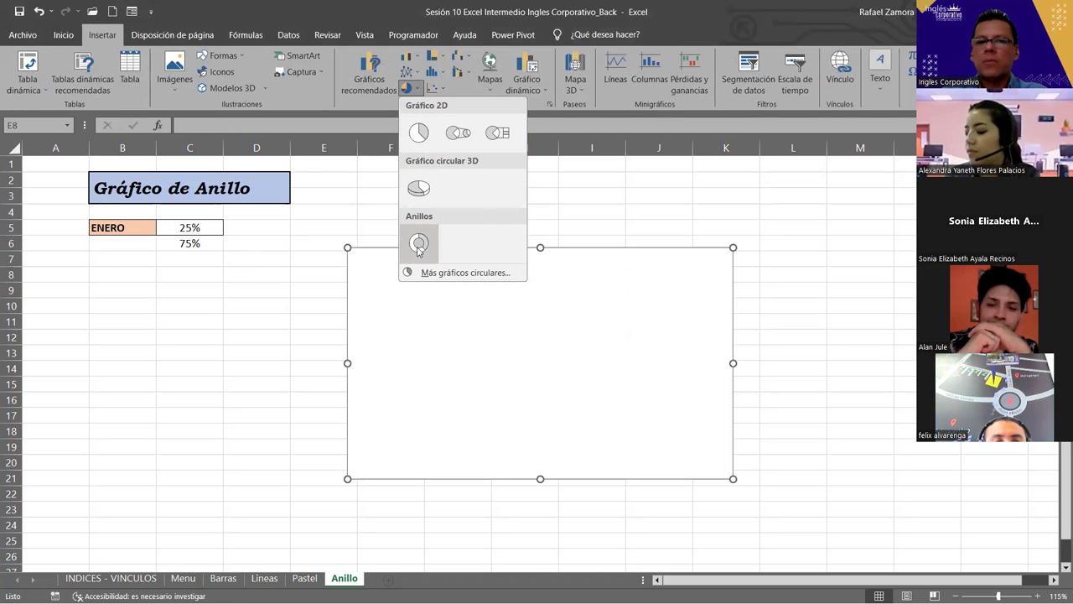
{"action": "left_click", "coordinate": [417, 248]}
{"action": "left_click_drag", "start_coordinate": [570, 247], "coordinate": [520, 219]}
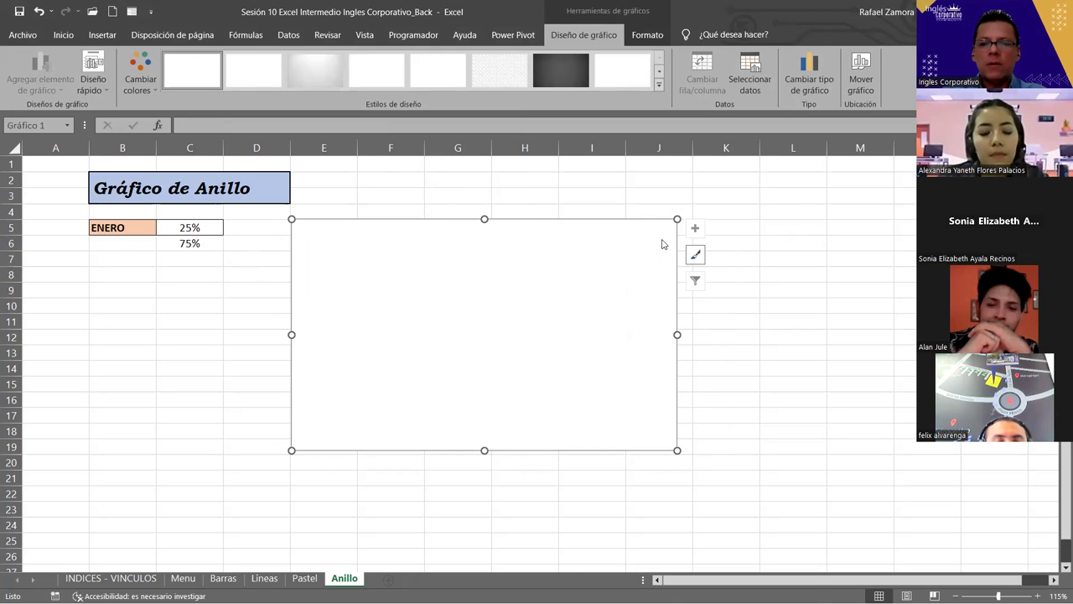
{"action": "right_click", "coordinate": [662, 244]}
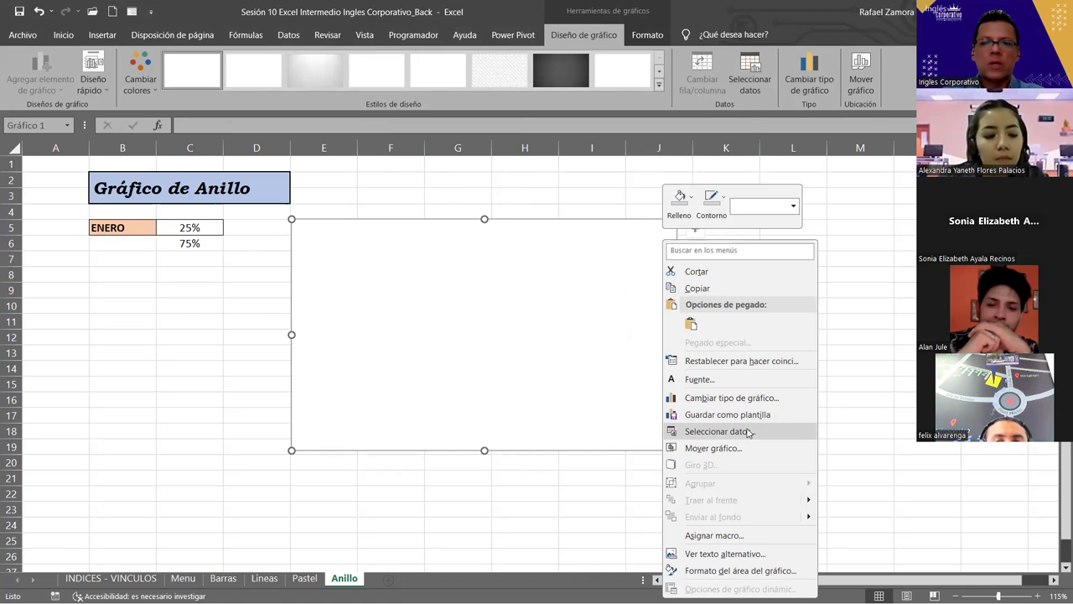
{"action": "left_click", "coordinate": [746, 429]}
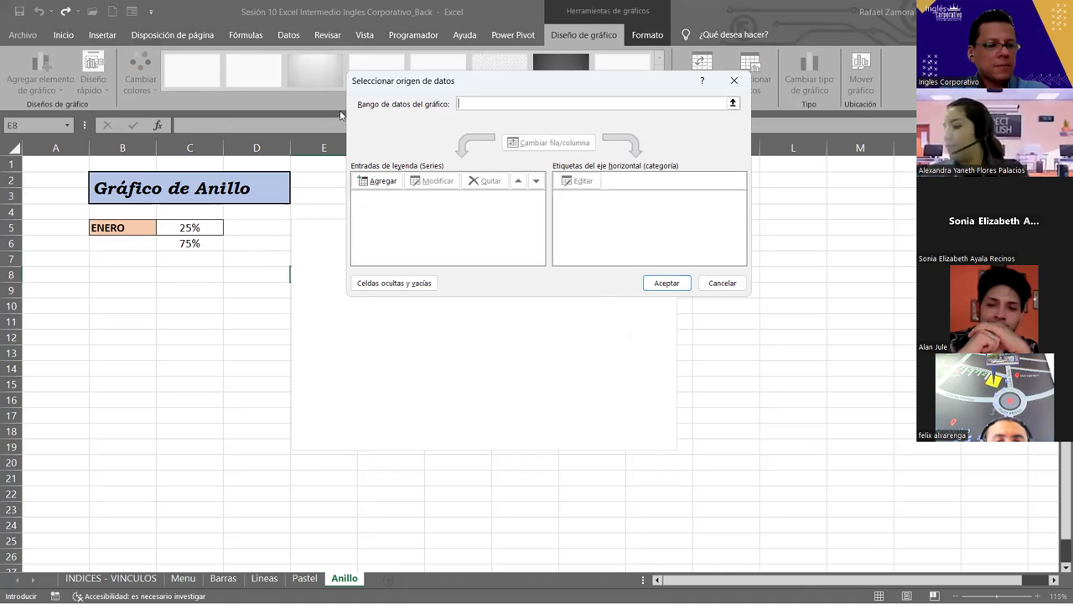
Step: Add a series named from B5 (ENERO) with values ={1,1,1,…}, a long list of 1s
{"action": "left_click", "coordinate": [381, 181]}
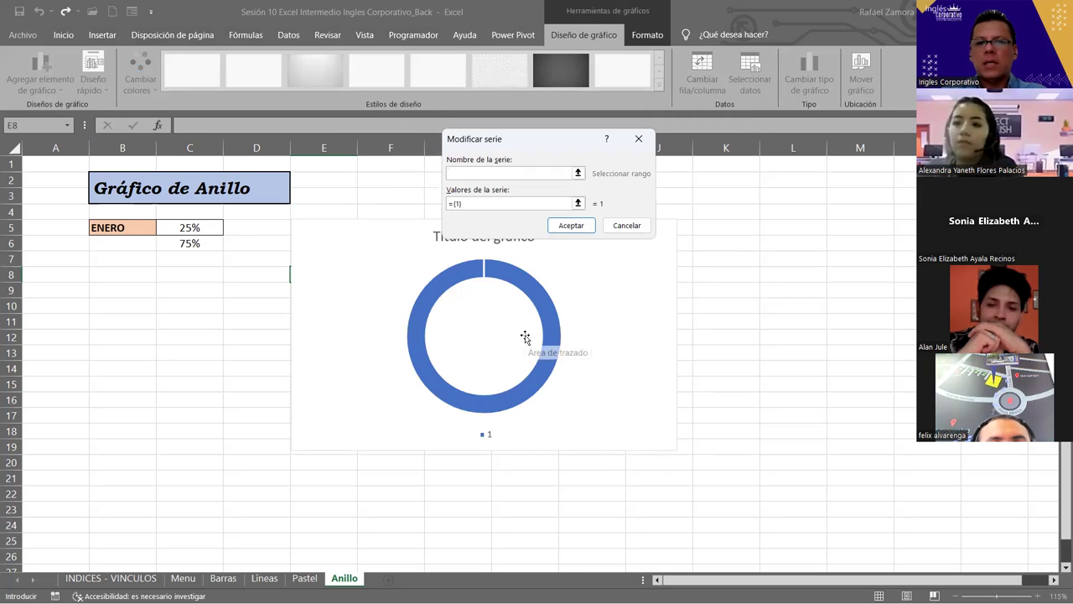
{"action": "left_click", "coordinate": [129, 227]}
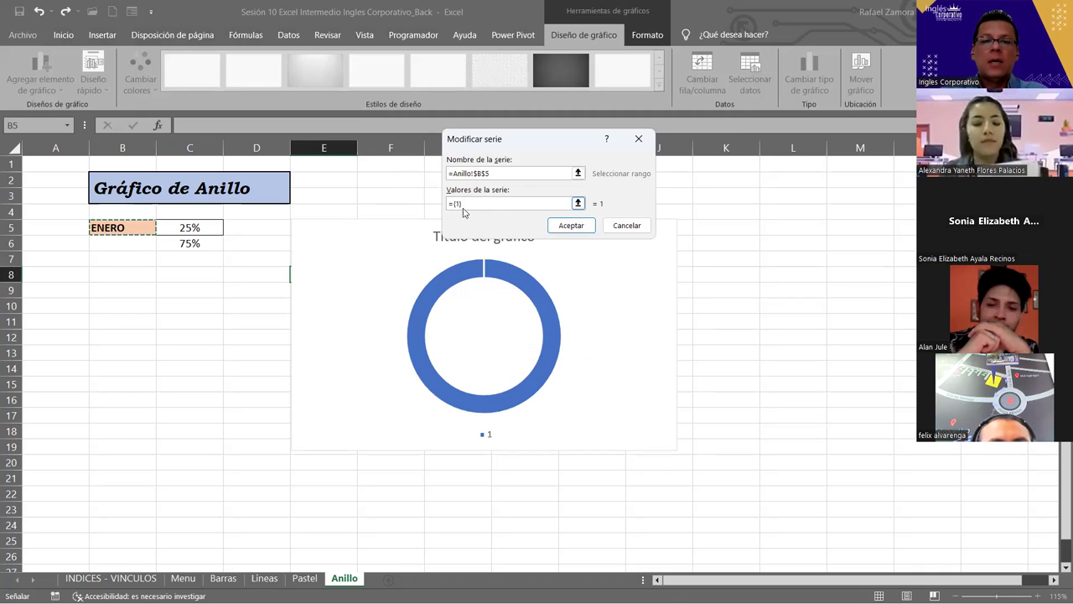
{"action": "left_click", "coordinate": [460, 204]}
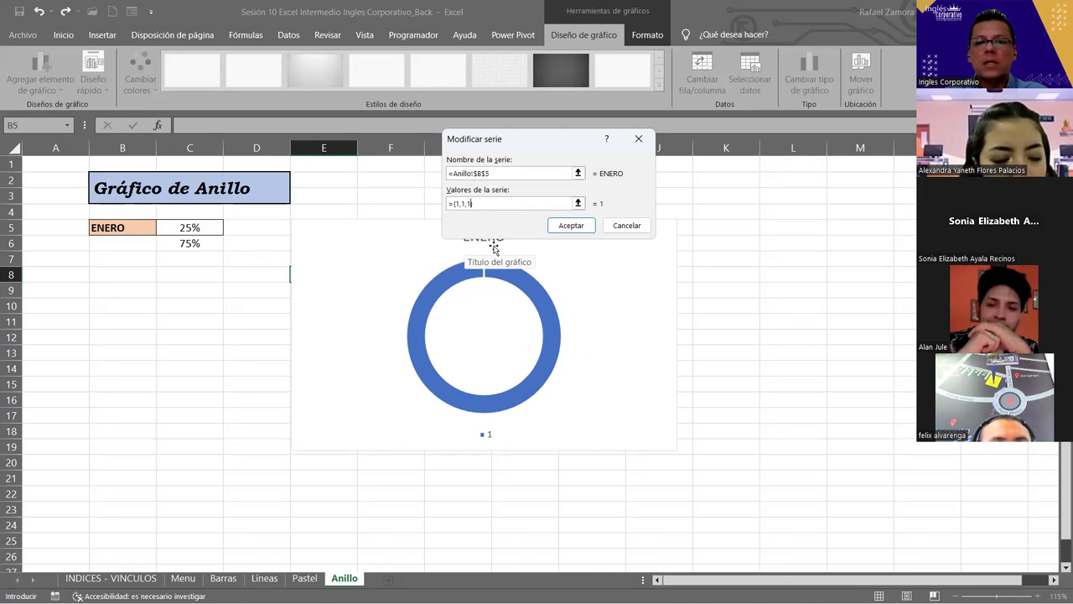
{"action": "type", "text": ",1,1,1,1,1,1,1,1"}
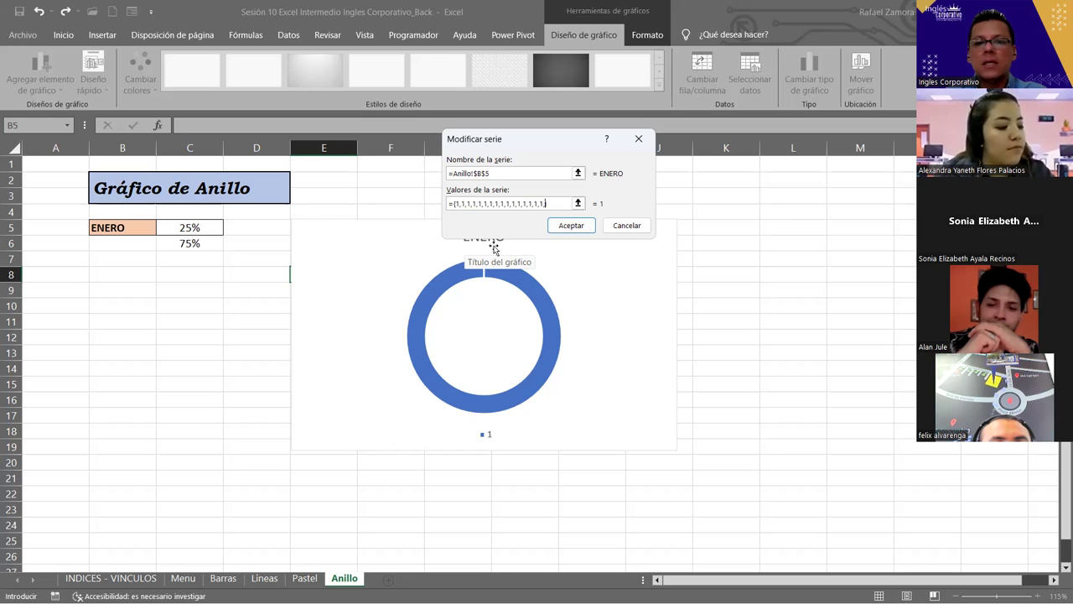
{"action": "type", "text": ",1,1,1"}
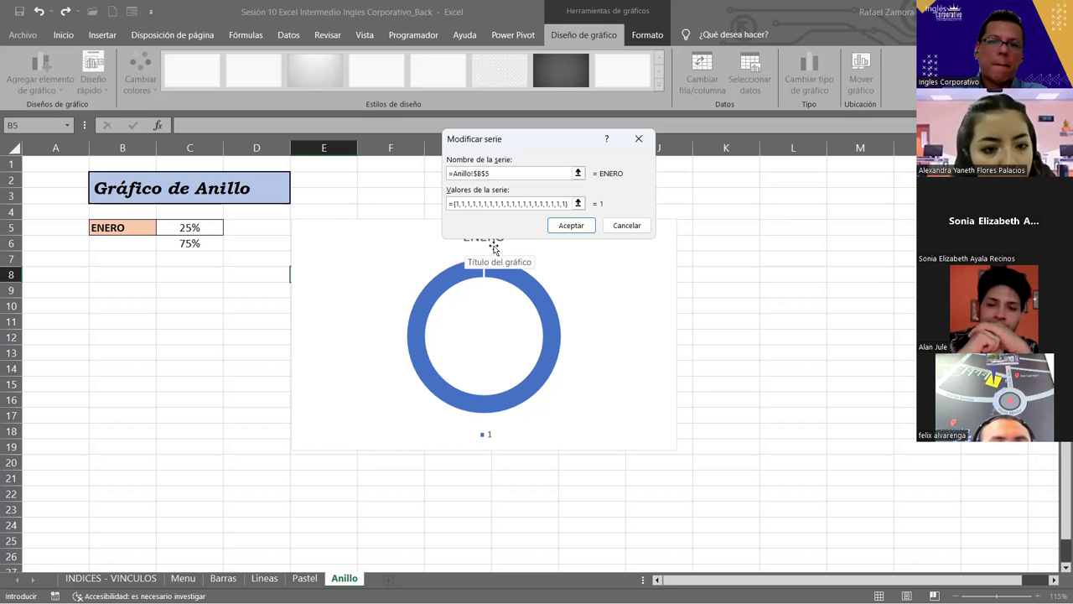
{"action": "left_click", "coordinate": [583, 232]}
Step: Accept the ENERO series, producing a doughnut titled ENERO with 20 equal segments
{"action": "left_click", "coordinate": [583, 233]}
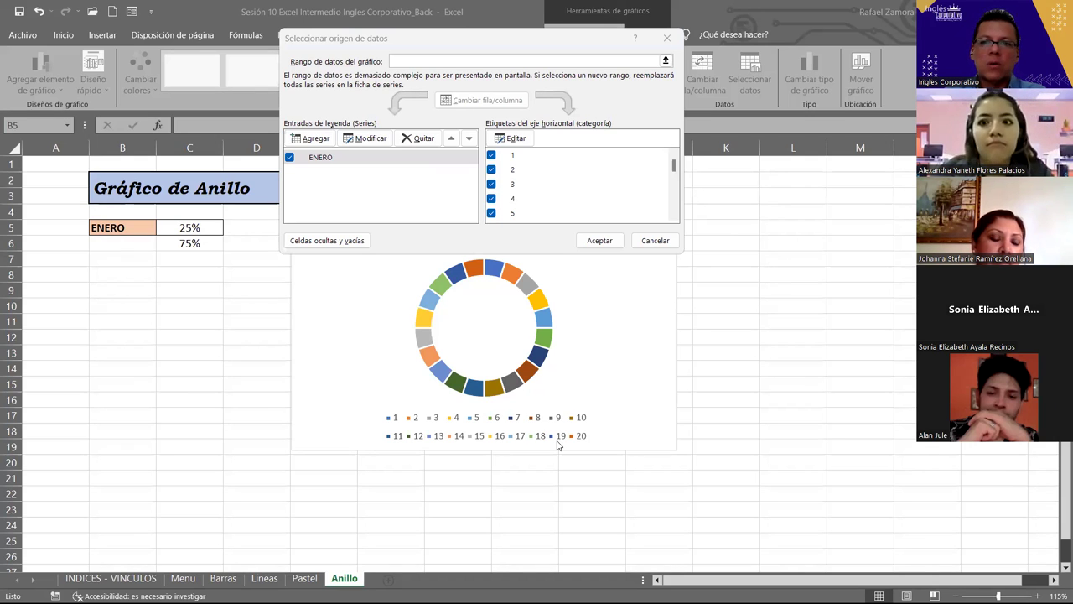
{"action": "left_click", "coordinate": [559, 445]}
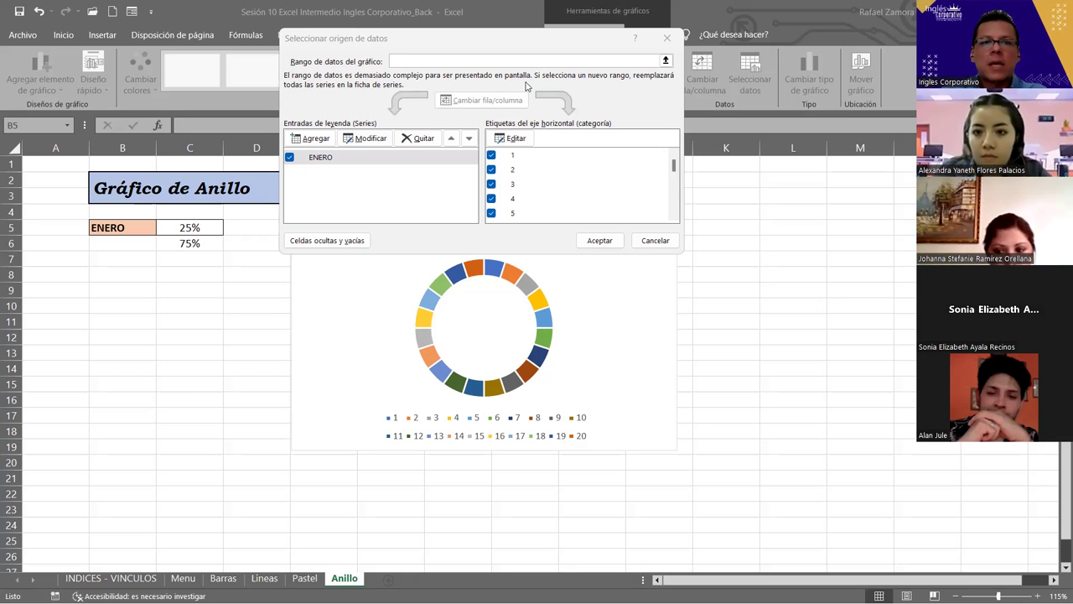
{"action": "left_click", "coordinate": [550, 92]}
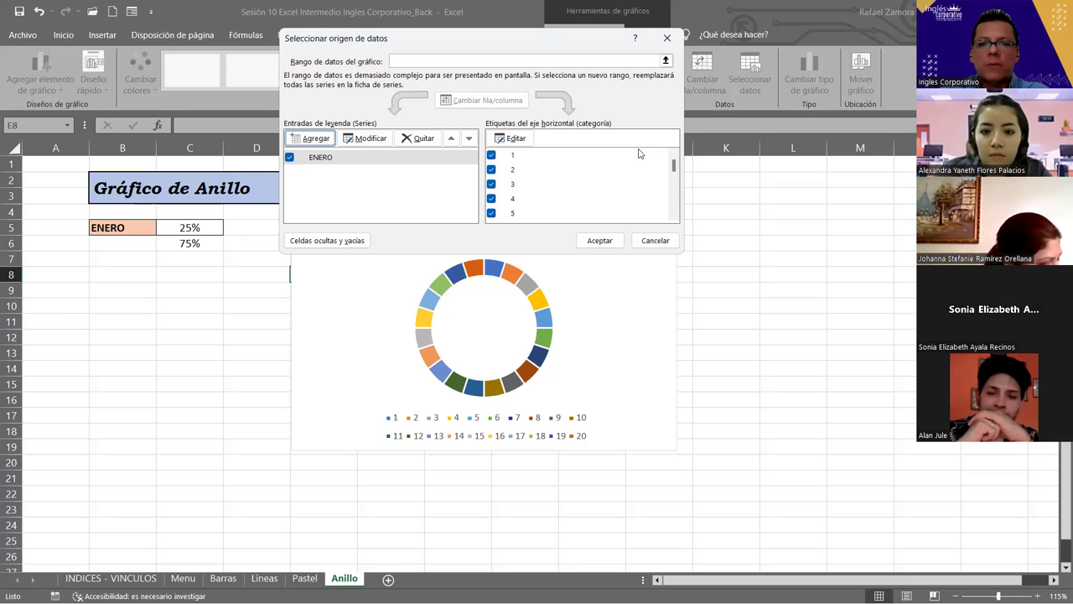
{"action": "left_click", "coordinate": [598, 241]}
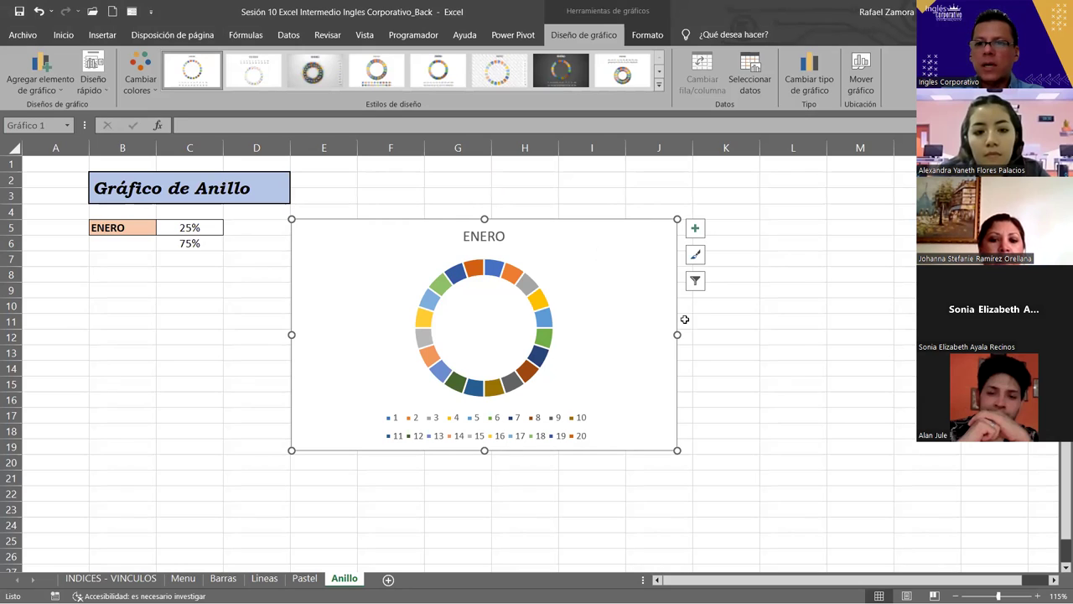
Step: Uncheck Leyenda in the Chart Elements list so only the title and ring remain
{"action": "left_click", "coordinate": [694, 230]}
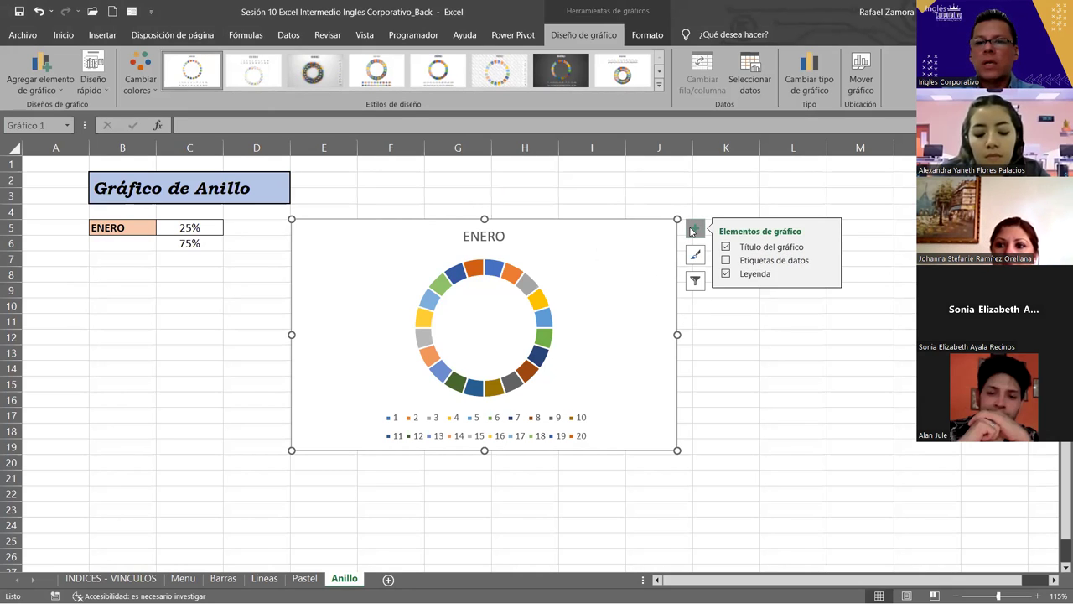
{"action": "left_click", "coordinate": [725, 275]}
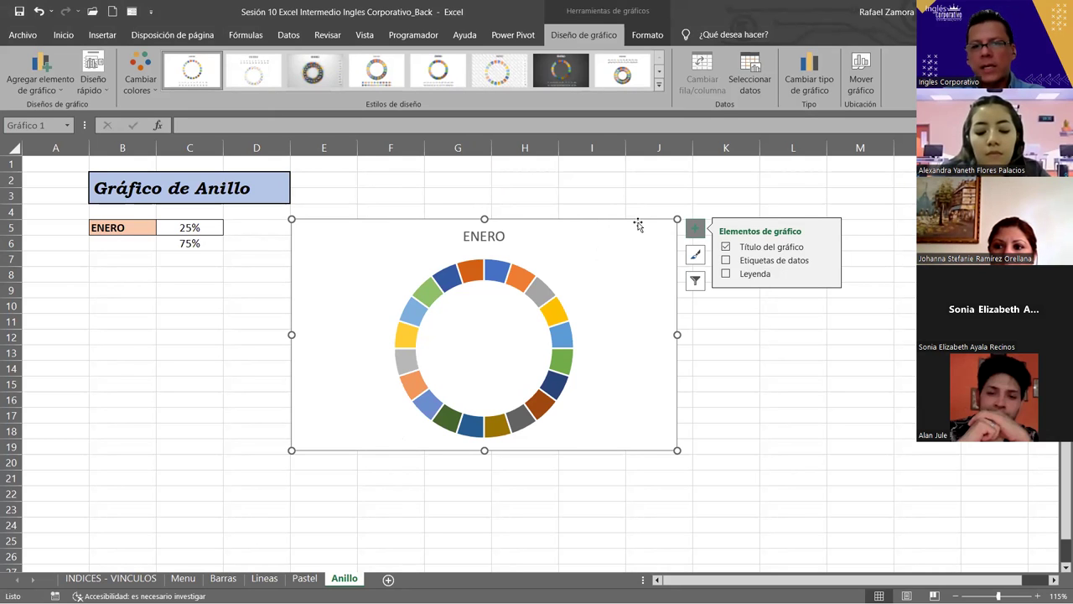
{"action": "left_click", "coordinate": [649, 35]}
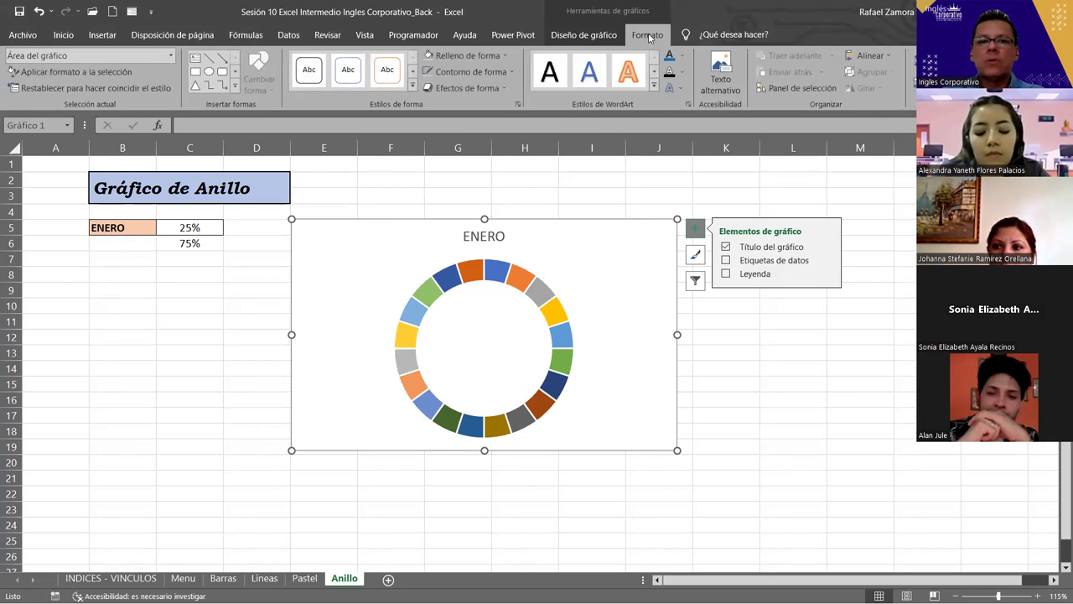
Step: Set the chart area's Relleno de forma to Sin relleno so gridlines show behind the ring
{"action": "left_click", "coordinate": [428, 61]}
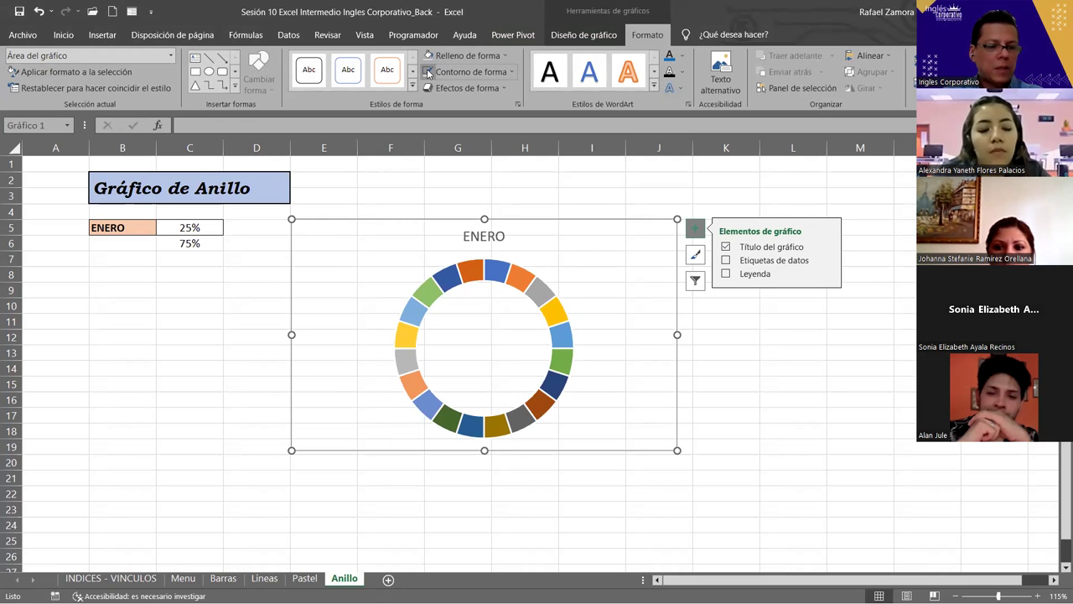
{"action": "left_click", "coordinate": [828, 399]}
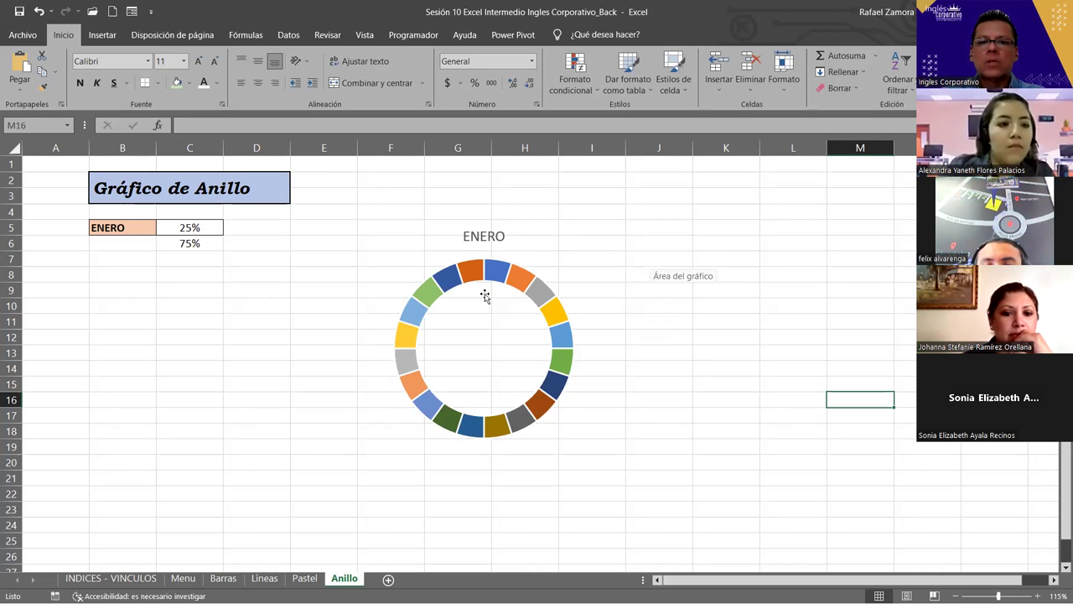
Step: Bring up Format Chart Area for the ENERO doughnut chart and reselect the chart
{"action": "double_click", "coordinate": [612, 254]}
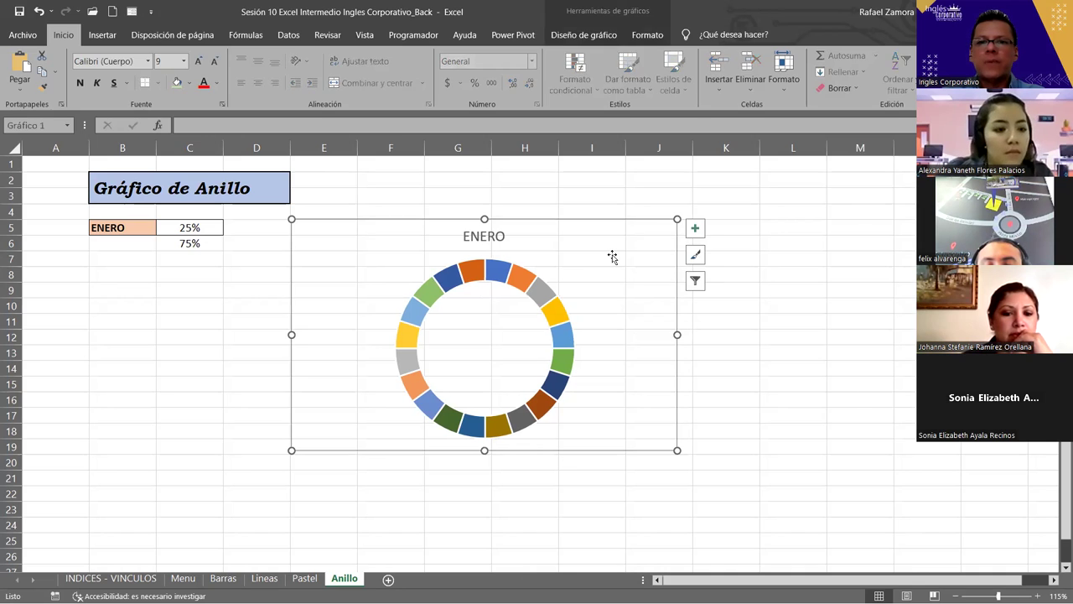
{"action": "left_click", "coordinate": [647, 34]}
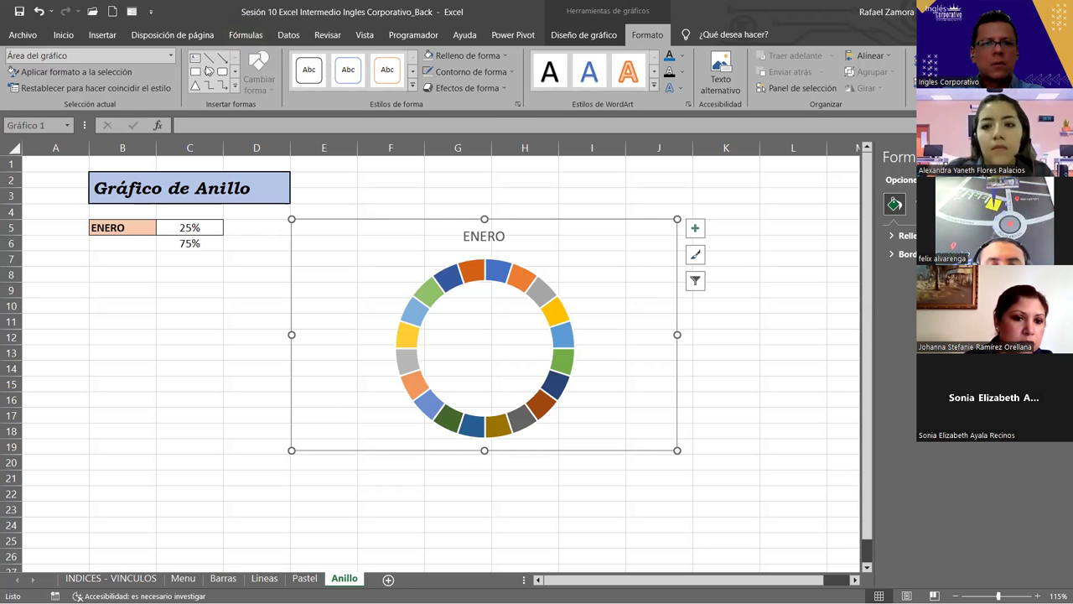
{"action": "left_click", "coordinate": [763, 288]}
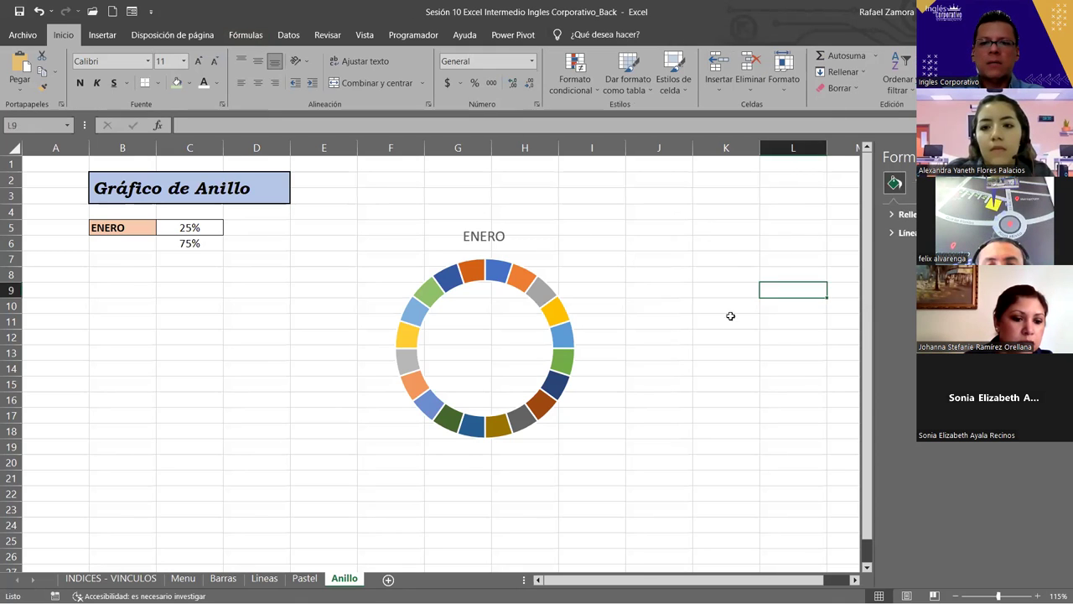
{"action": "left_click", "coordinate": [630, 250]}
{"action": "left_click", "coordinate": [774, 319]}
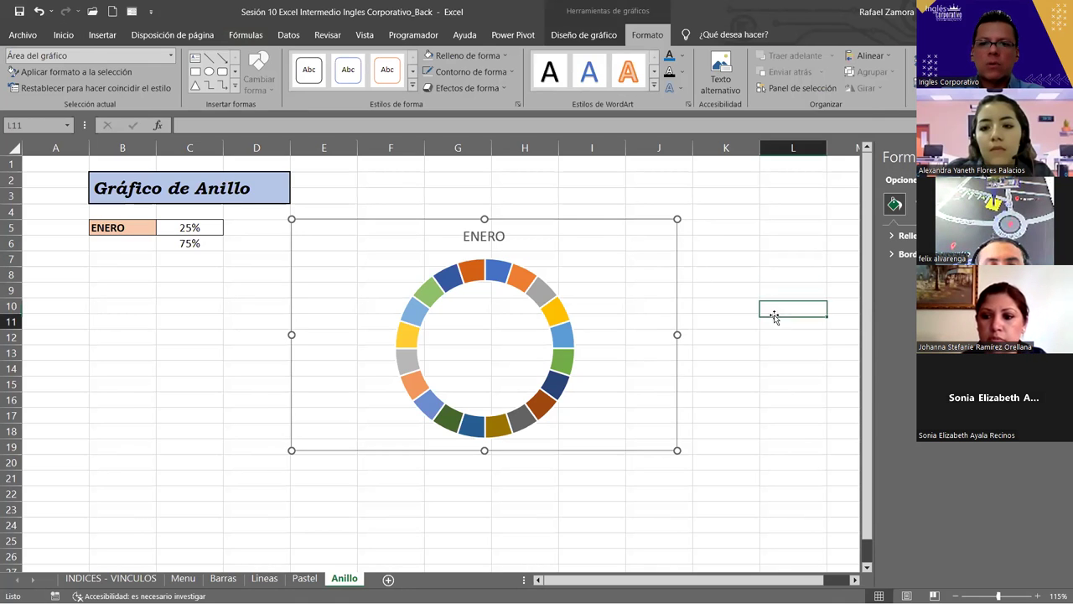
{"action": "left_click", "coordinate": [664, 246]}
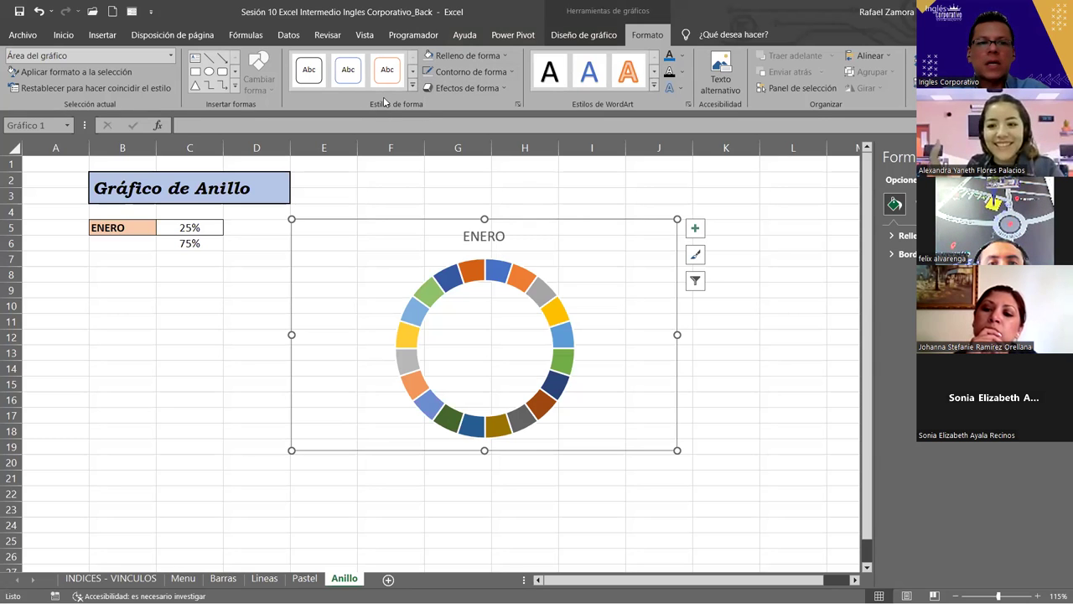
{"action": "left_click", "coordinate": [505, 55]}
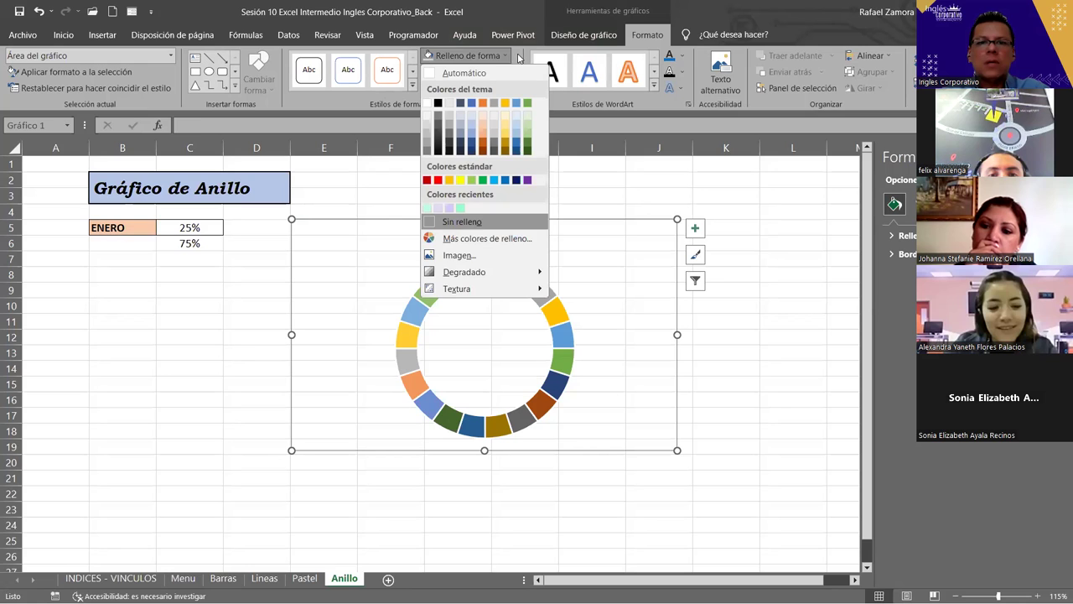
{"action": "left_click", "coordinate": [501, 80]}
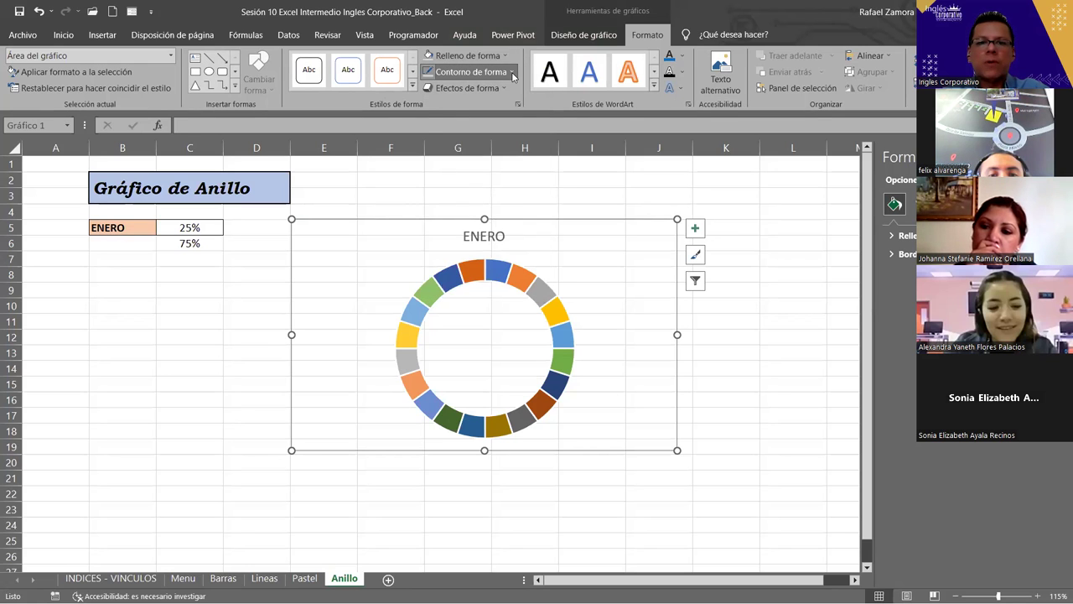
{"action": "left_click", "coordinate": [470, 72]}
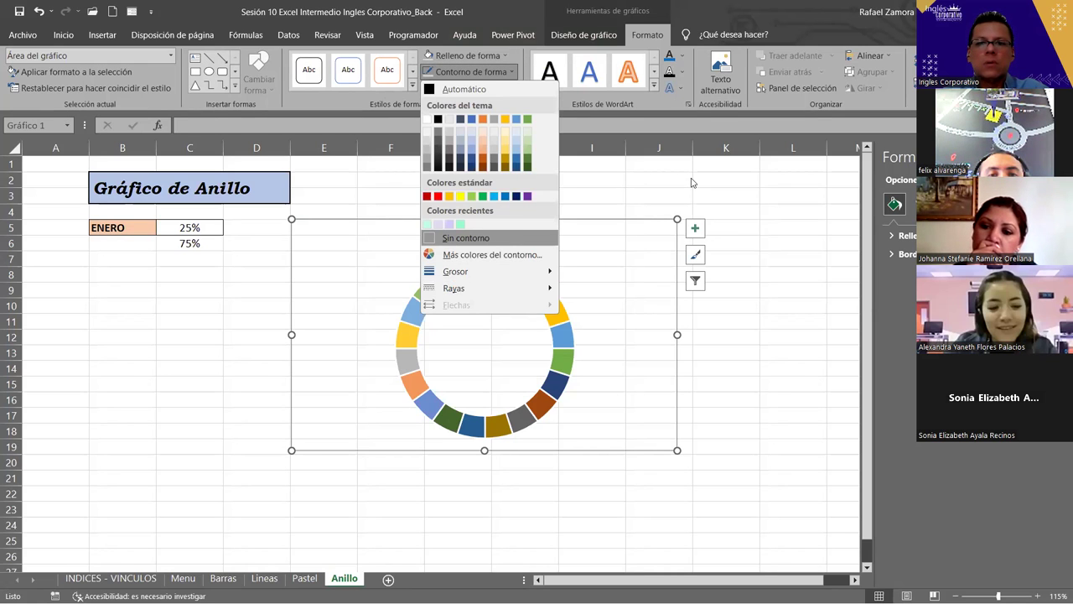
{"action": "left_click", "coordinate": [640, 221]}
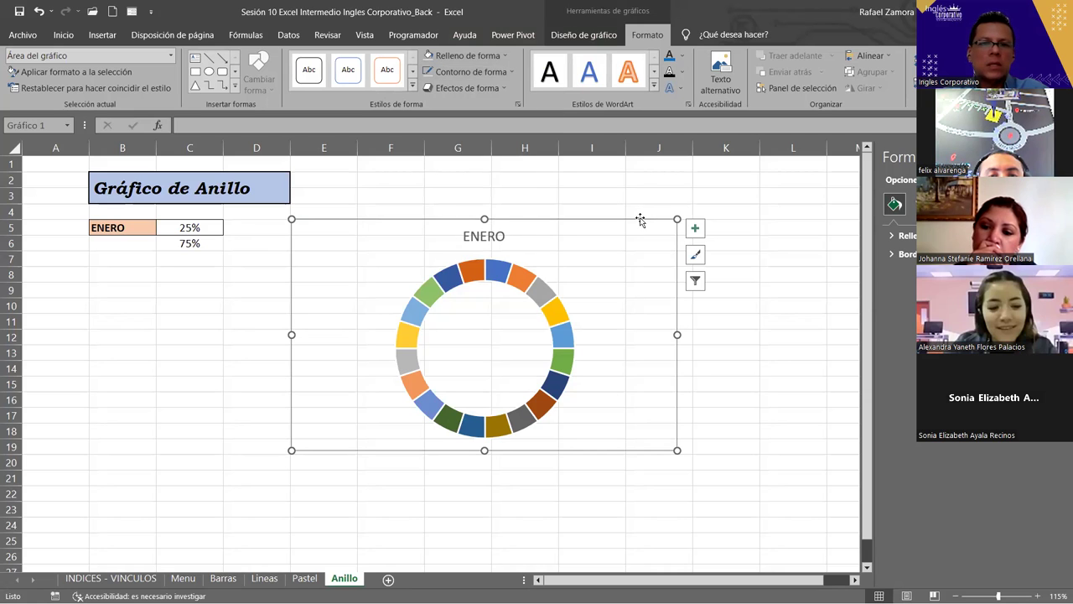
{"action": "left_click", "coordinate": [778, 332]}
{"action": "left_click", "coordinate": [795, 277]}
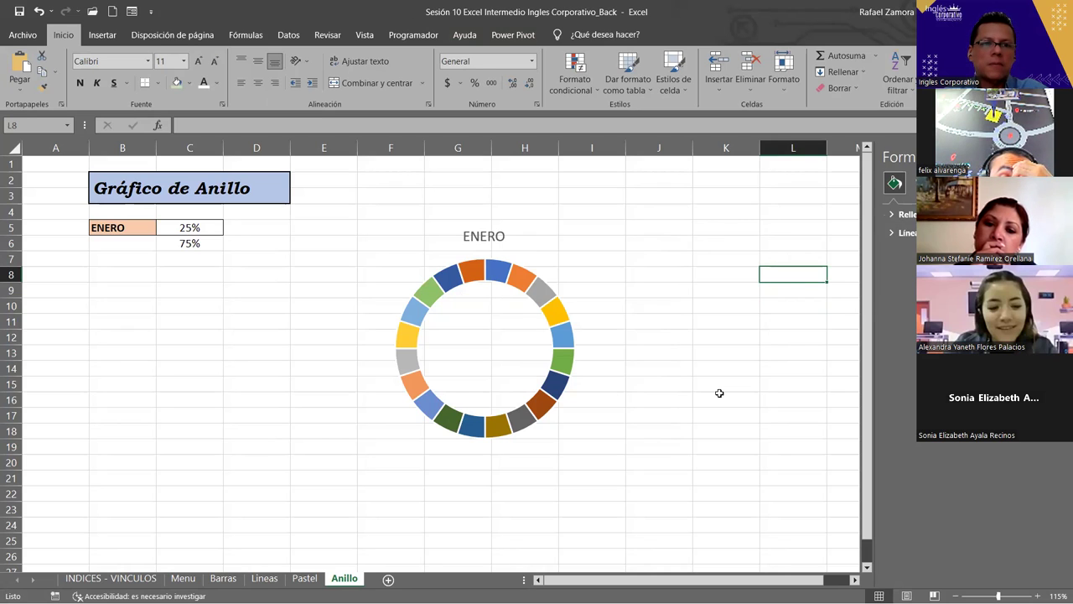
Step: Close the Format pane and select the ENERO ring data series
{"action": "left_click", "coordinate": [615, 298]}
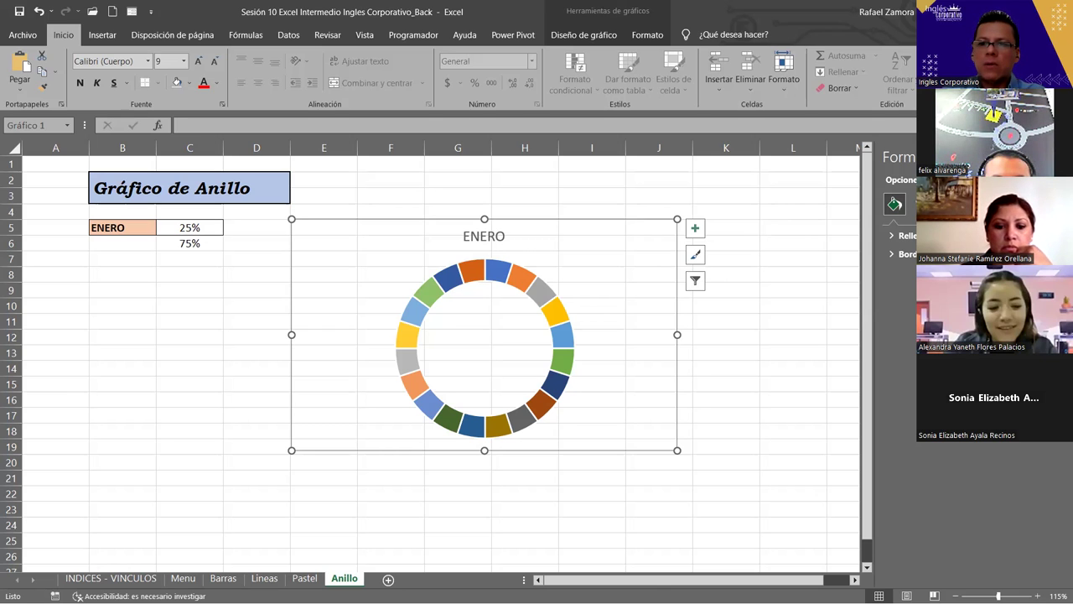
{"action": "left_click", "coordinate": [887, 289]}
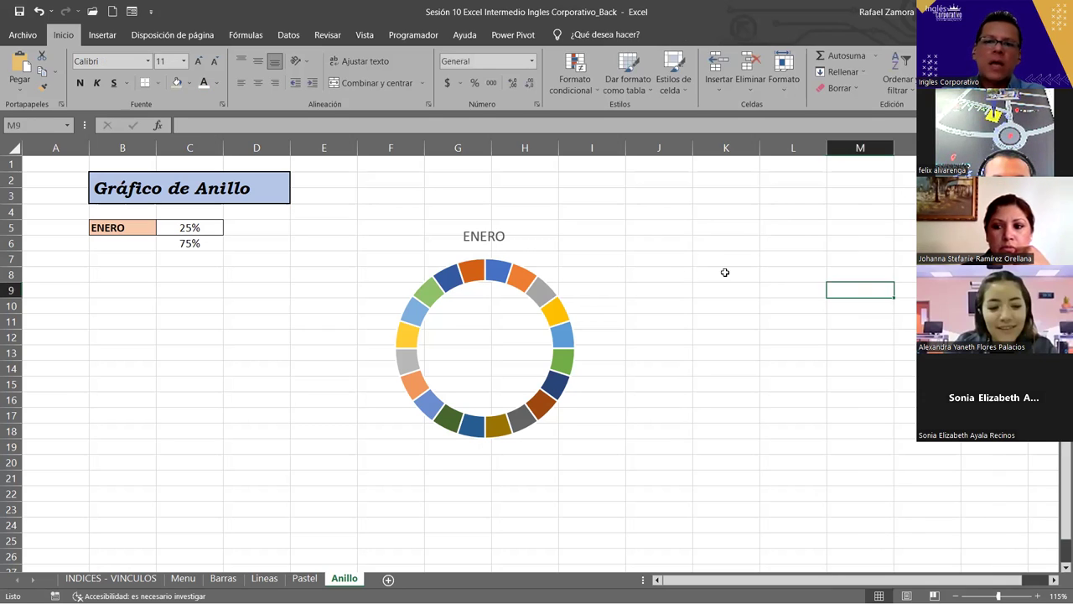
{"action": "left_click", "coordinate": [634, 270]}
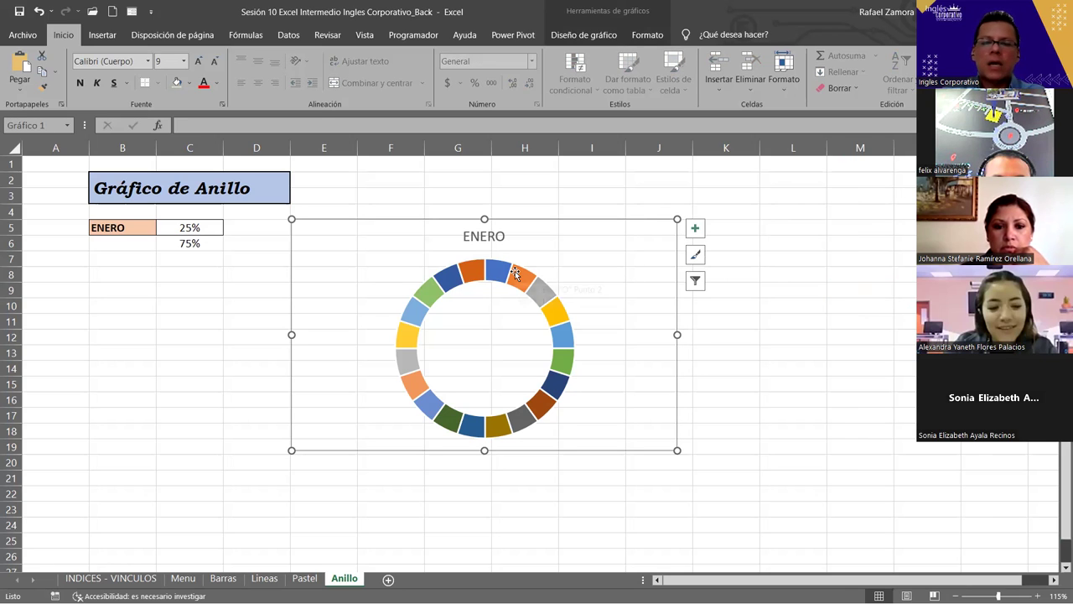
{"action": "mouse_move", "coordinate": [516, 277]}
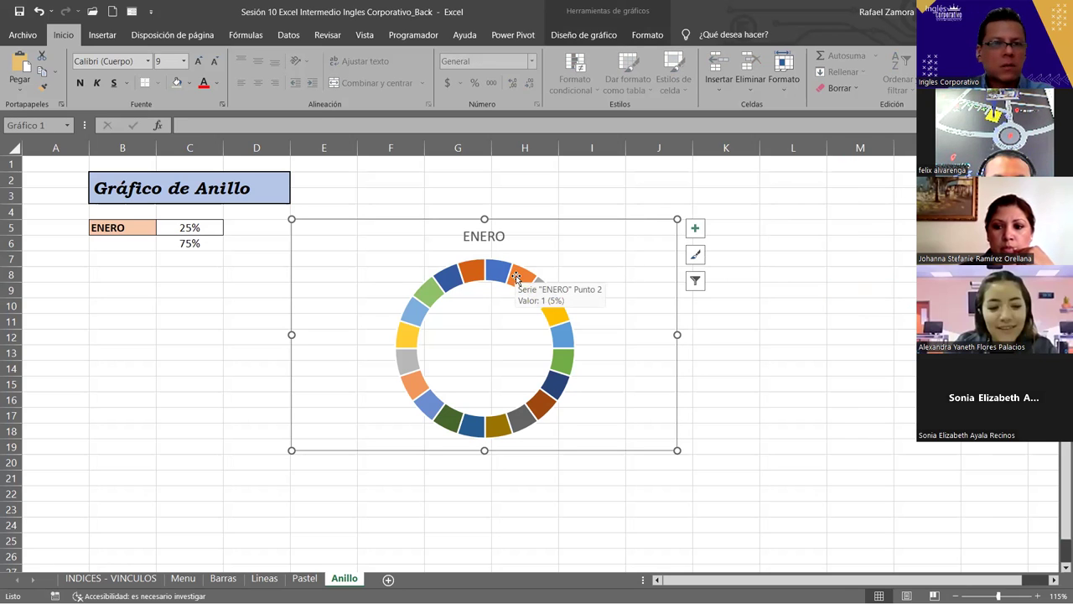
{"action": "left_click", "coordinate": [516, 278]}
Step: Give the ENERO ring series a Relleno sólido fill in Azul claro
{"action": "double_click", "coordinate": [515, 277]}
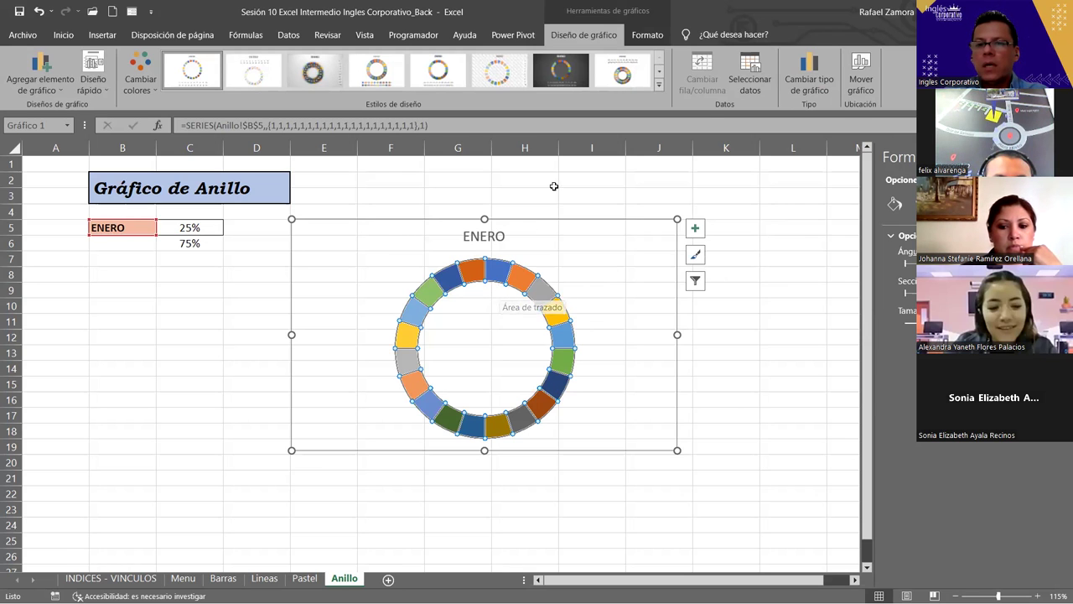
{"action": "left_click", "coordinate": [813, 90]}
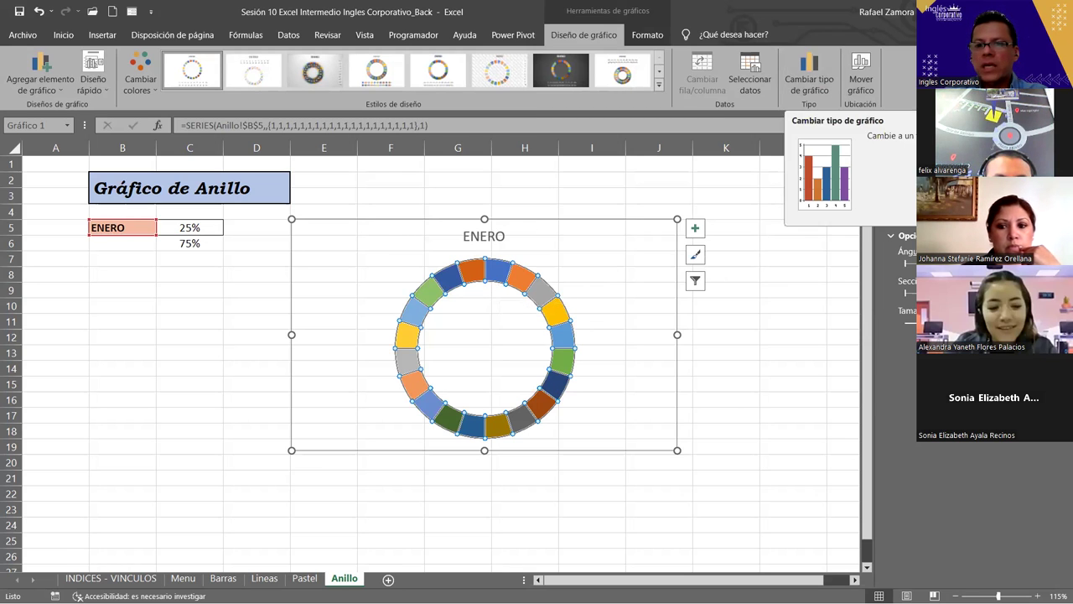
{"action": "left_click", "coordinate": [895, 204]}
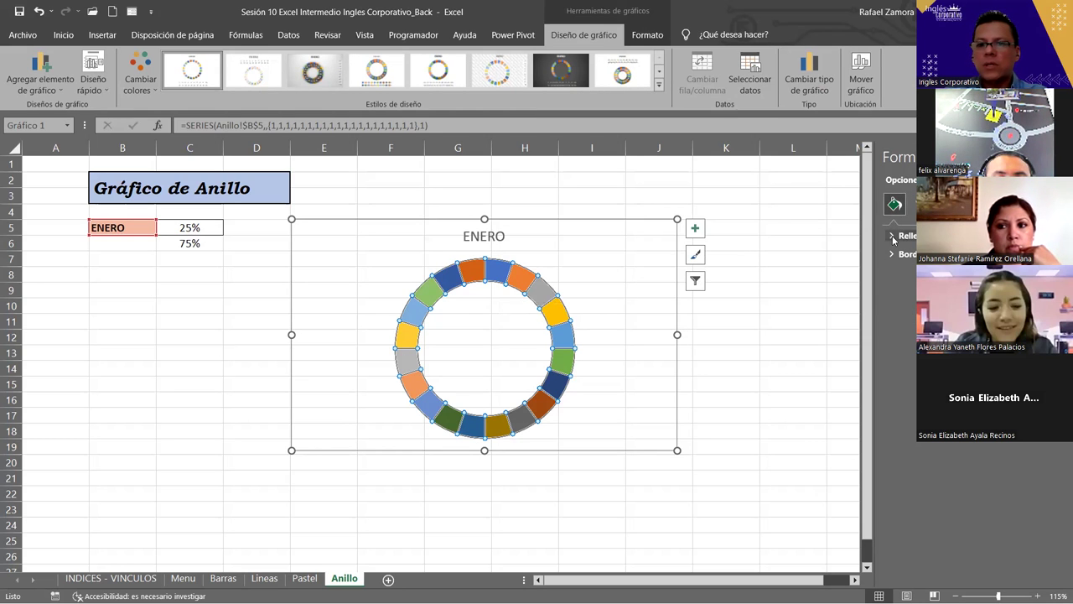
{"action": "left_click", "coordinate": [893, 236]}
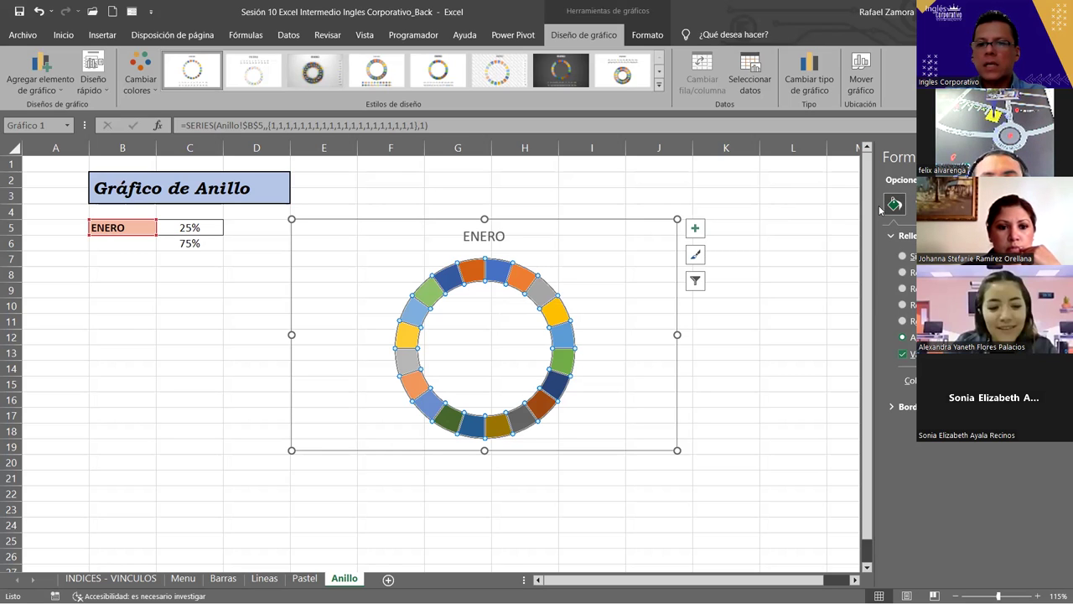
{"action": "left_click", "coordinate": [903, 272]}
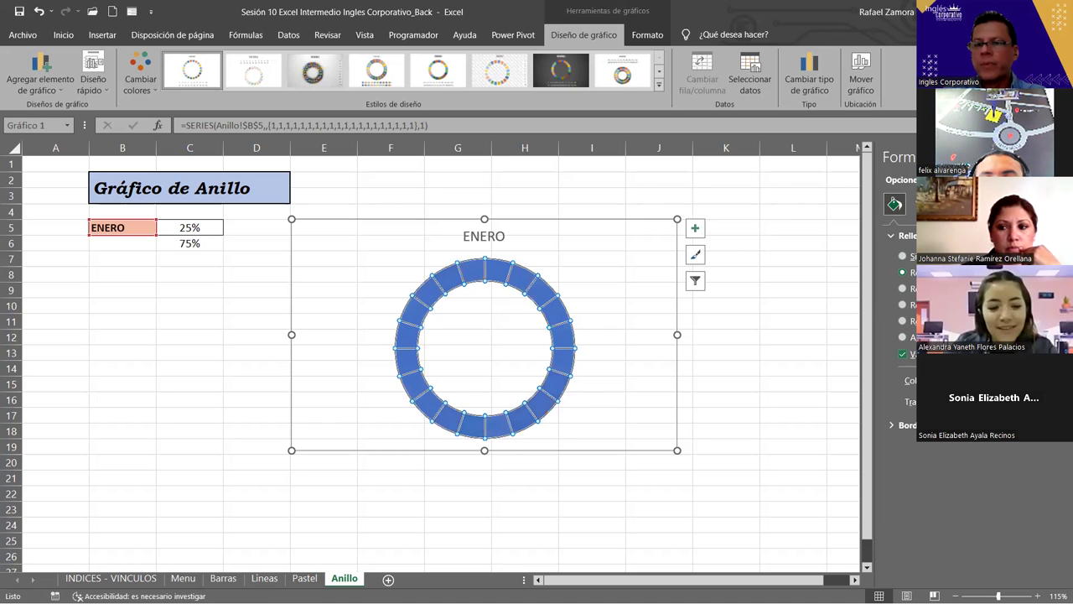
{"action": "left_click", "coordinate": [1053, 380]}
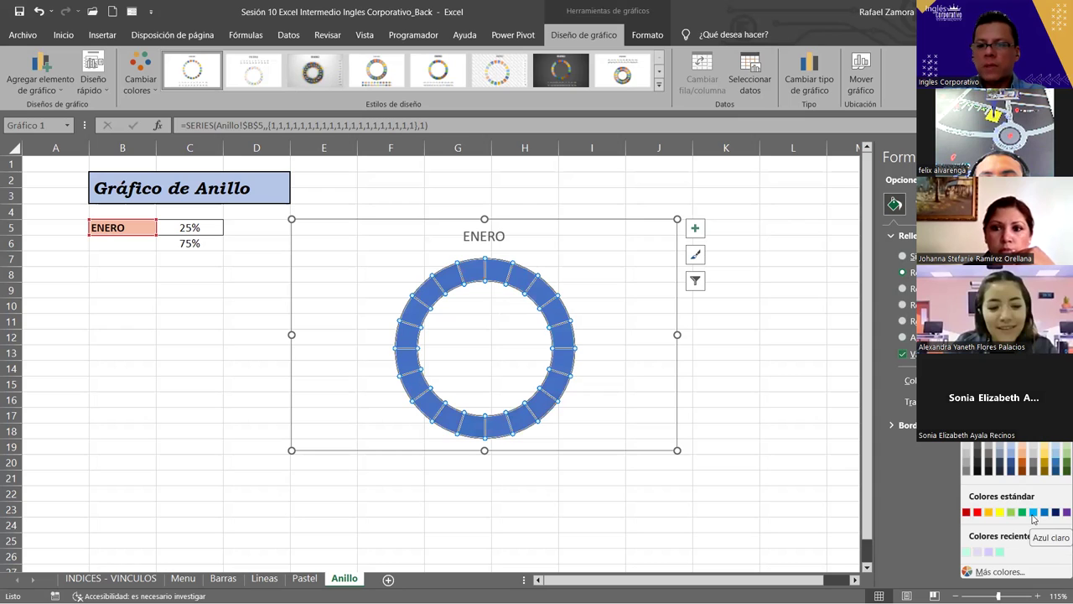
{"action": "left_click", "coordinate": [1035, 513]}
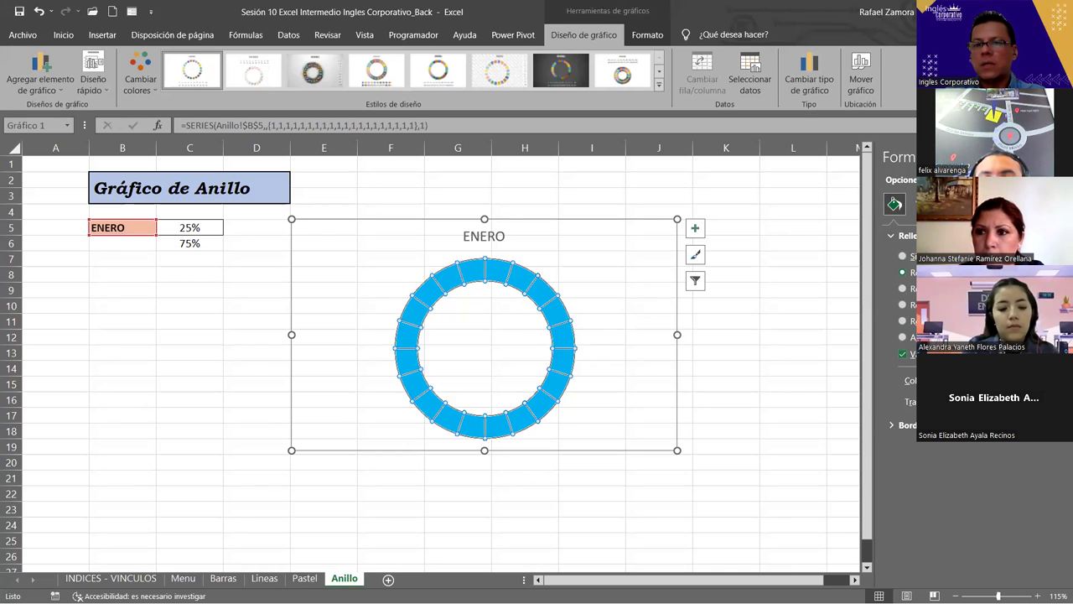
Step: Lower the Doughnut Hole Size in Series Options to thicken the ring, then reselect the series
{"action": "left_click", "coordinate": [945, 204]}
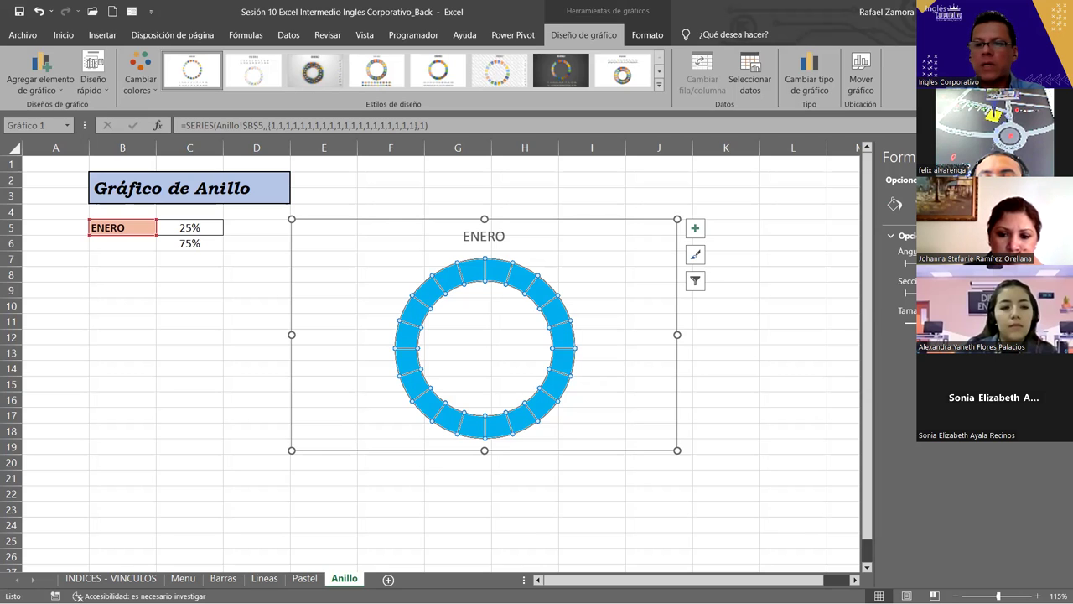
{"action": "key", "text": "Return"}
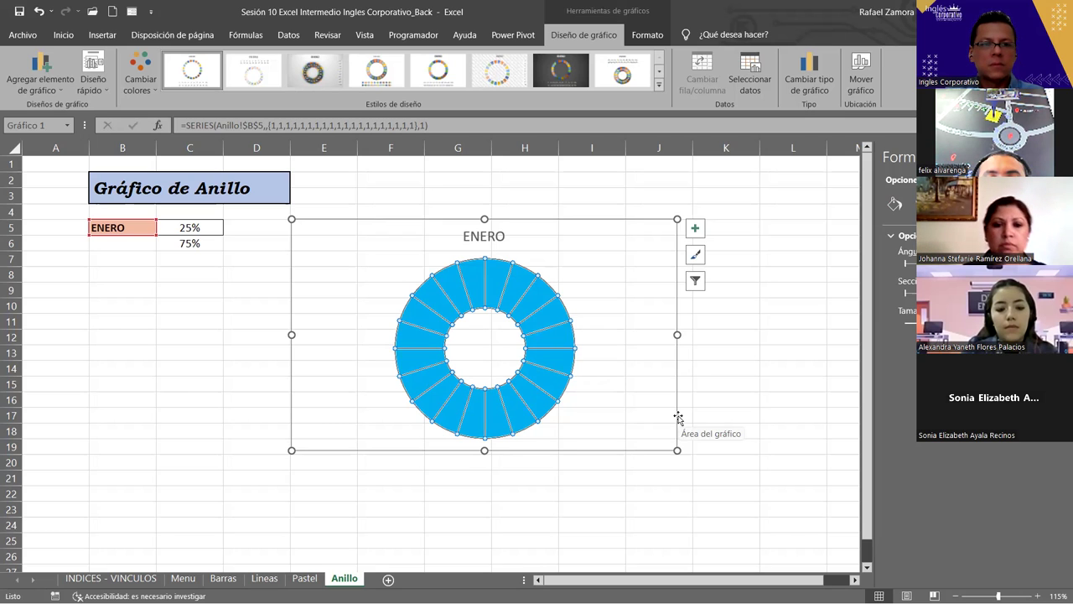
{"action": "left_click", "coordinate": [678, 417]}
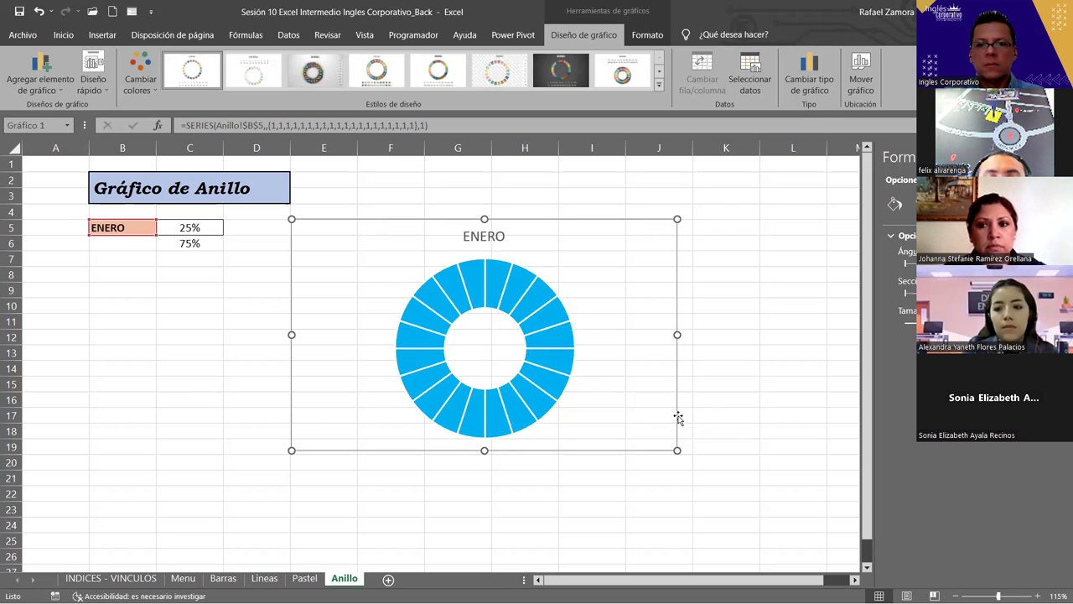
{"action": "left_click", "coordinate": [537, 273]}
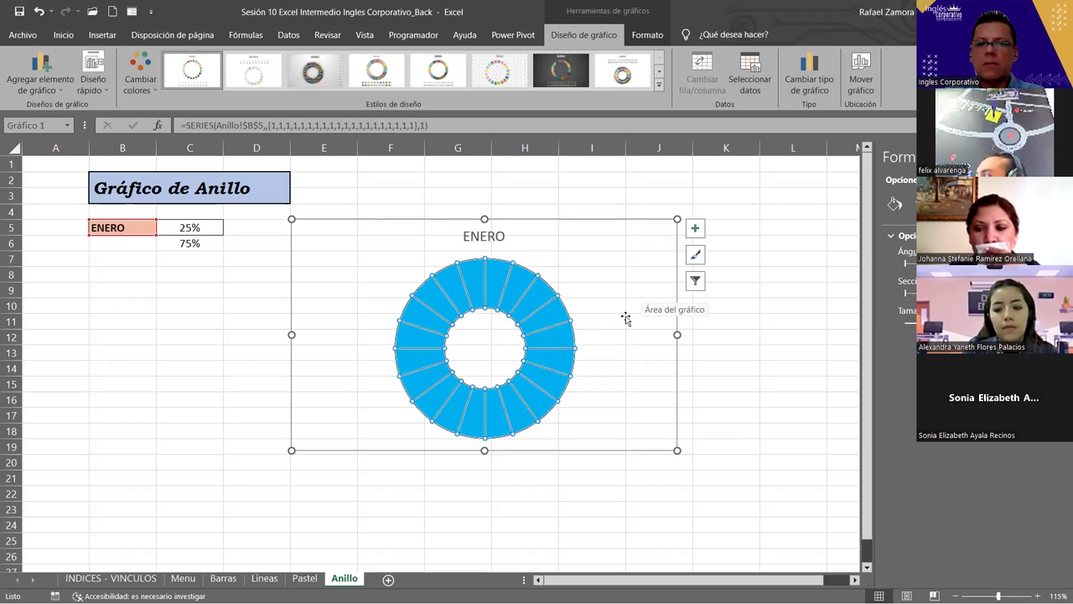
{"action": "left_click", "coordinate": [630, 260]}
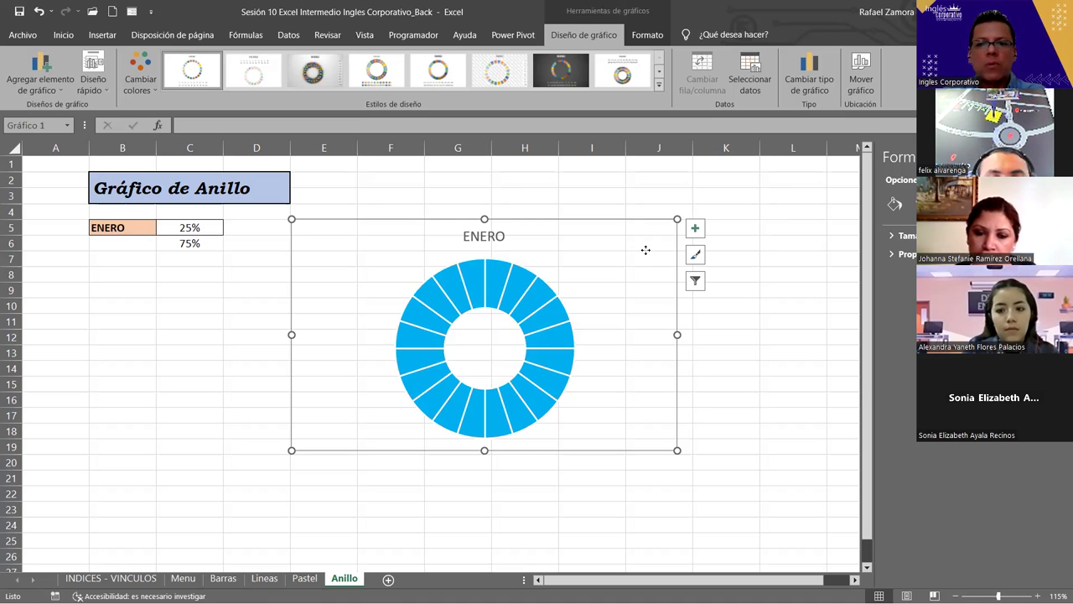
{"action": "right_click", "coordinate": [646, 250]}
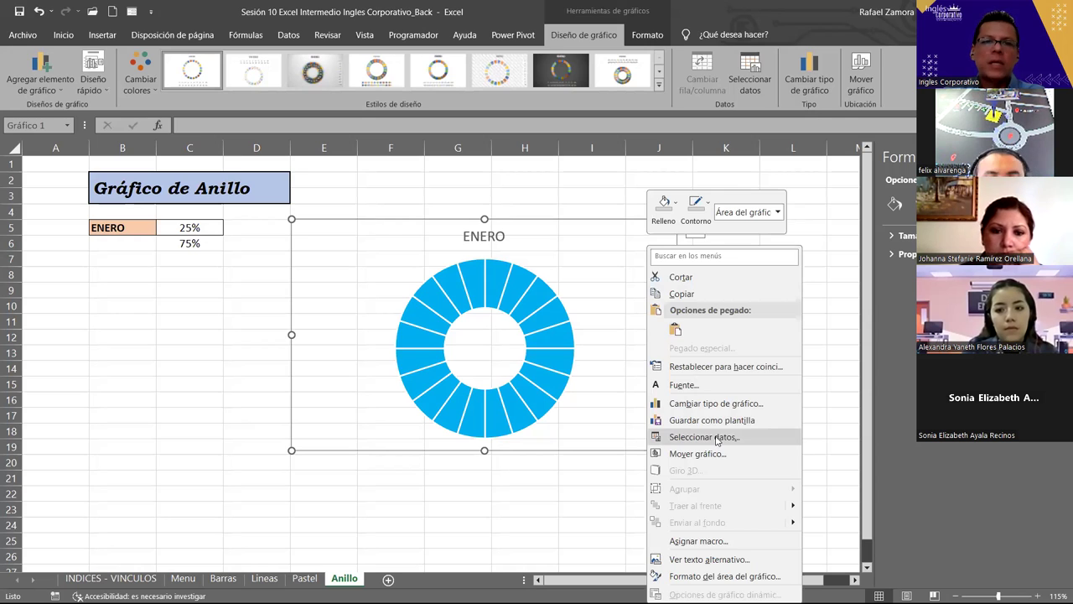
{"action": "left_click", "coordinate": [704, 437]}
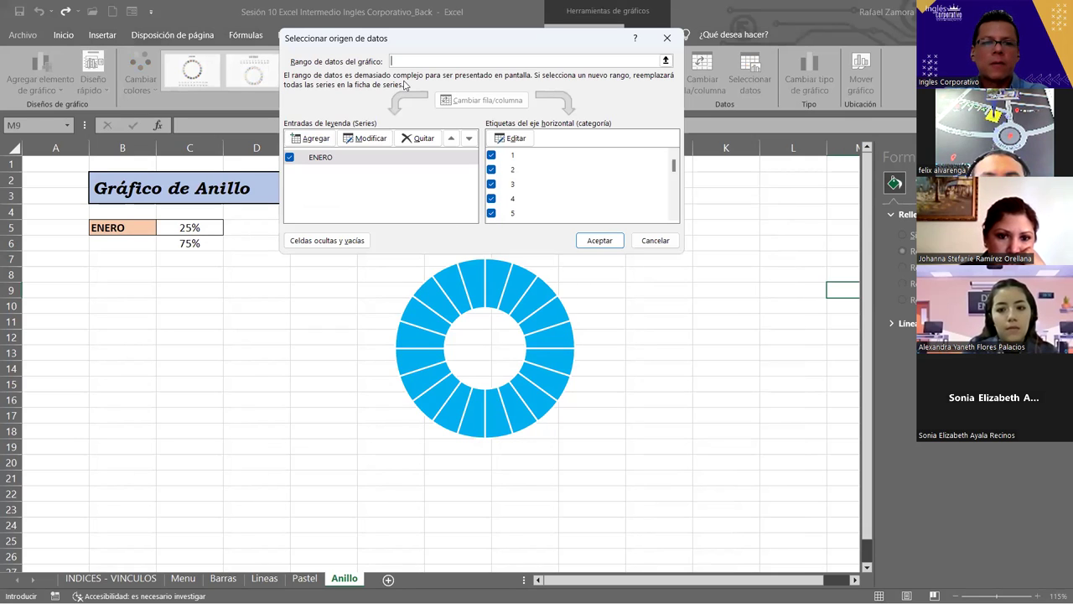
{"action": "left_click", "coordinate": [314, 140]}
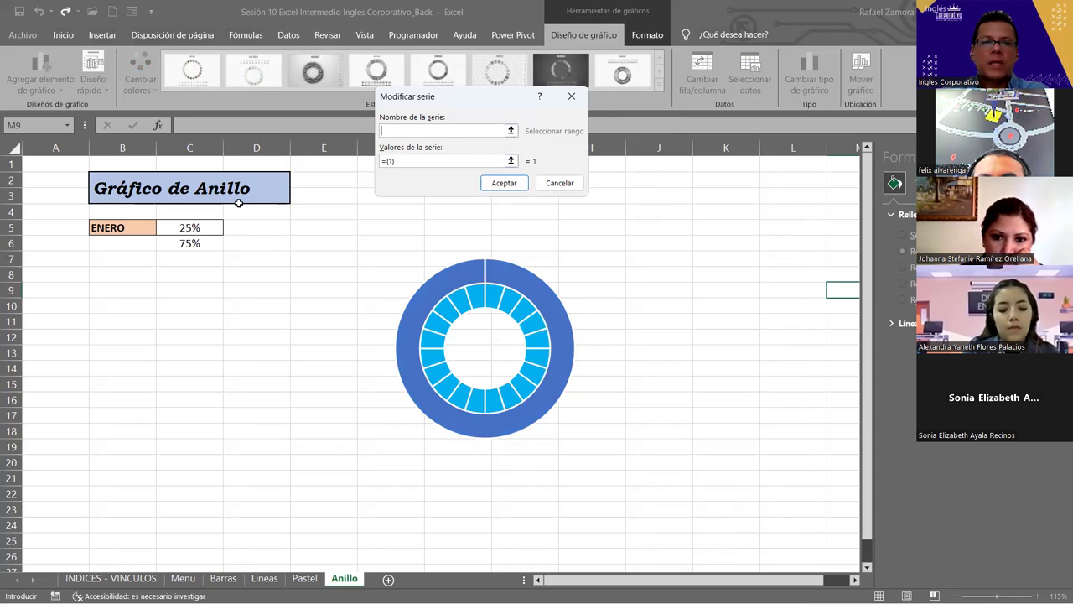
{"action": "left_click", "coordinate": [126, 229]}
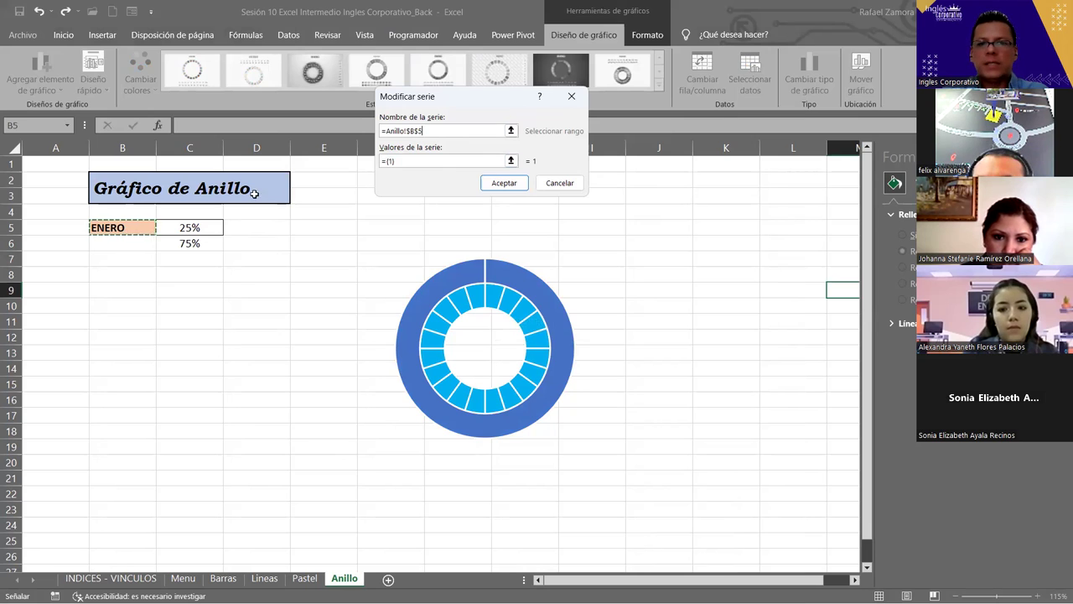
{"action": "left_click", "coordinate": [454, 162]}
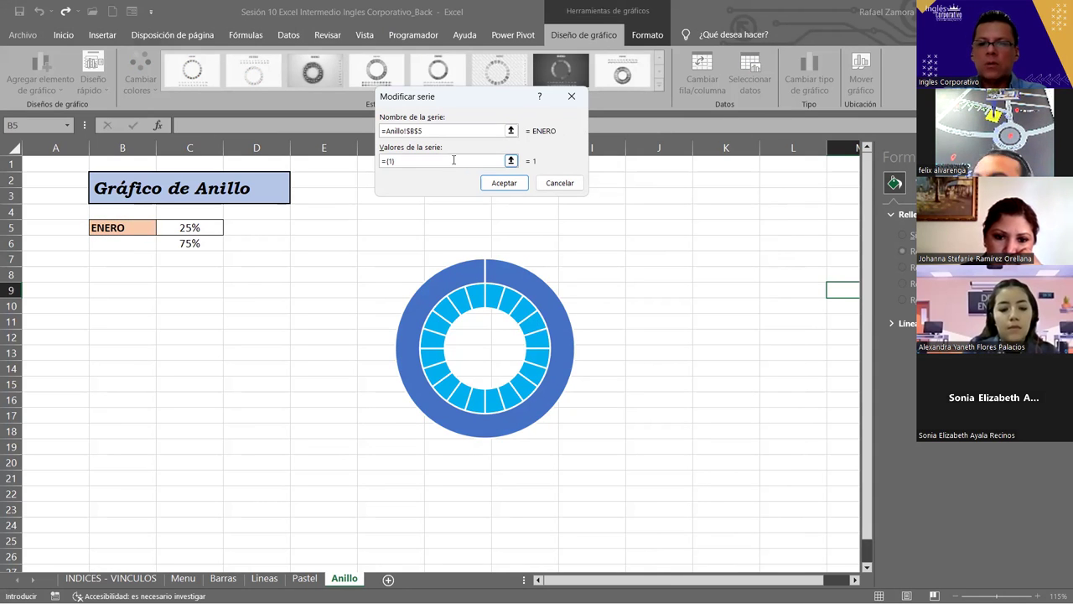
{"action": "left_click_drag", "start_coordinate": [395, 161], "coordinate": [366, 159]}
{"action": "key", "text": "BackSpace"}
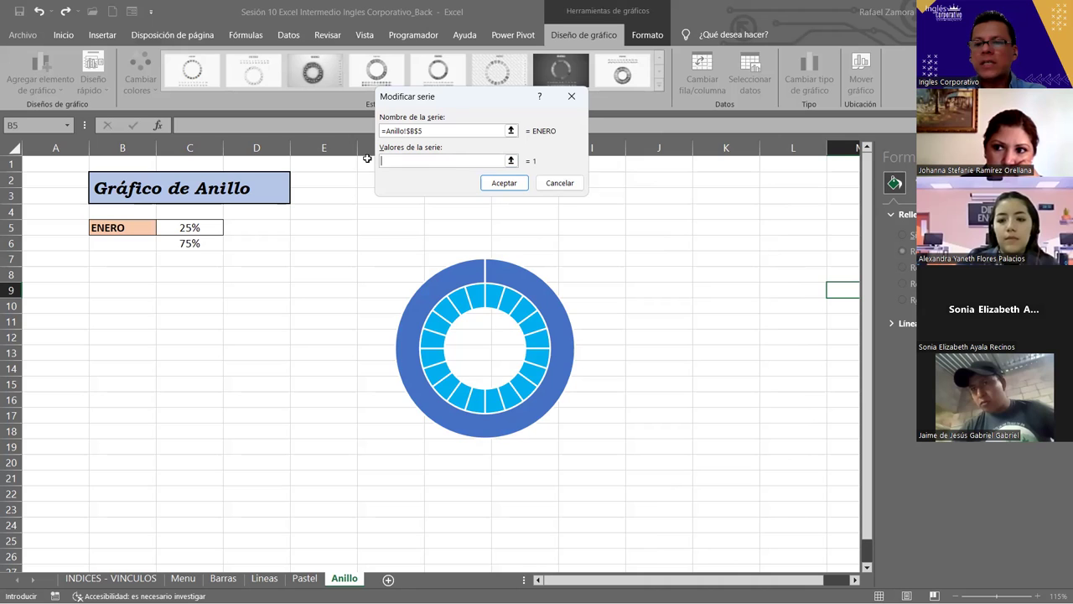
{"action": "left_click", "coordinate": [198, 227]}
{"action": "left_click_drag", "start_coordinate": [198, 228], "coordinate": [192, 243]}
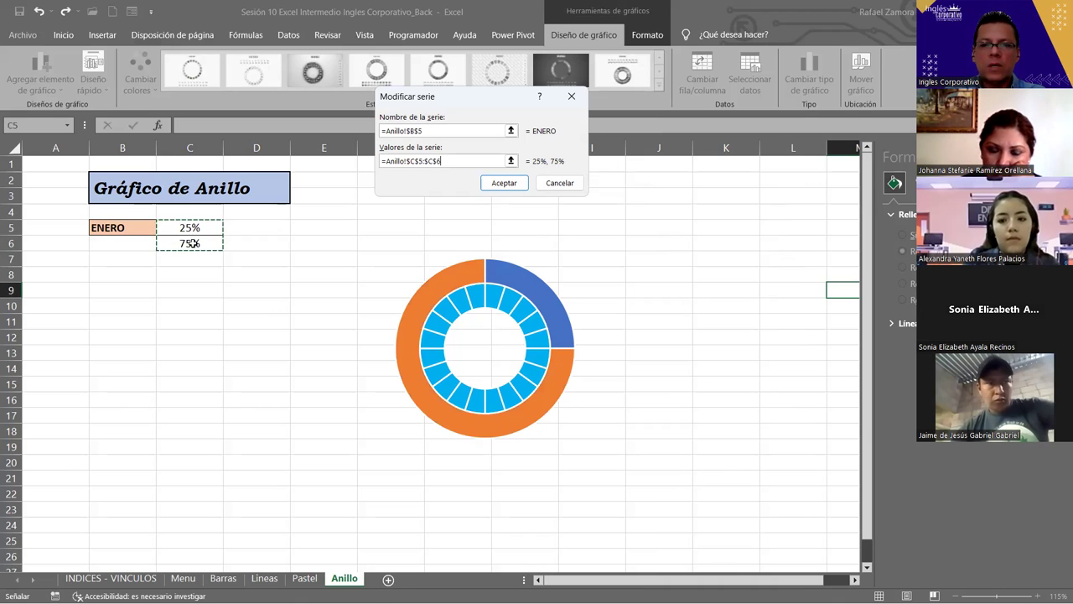
{"action": "left_click", "coordinate": [521, 191]}
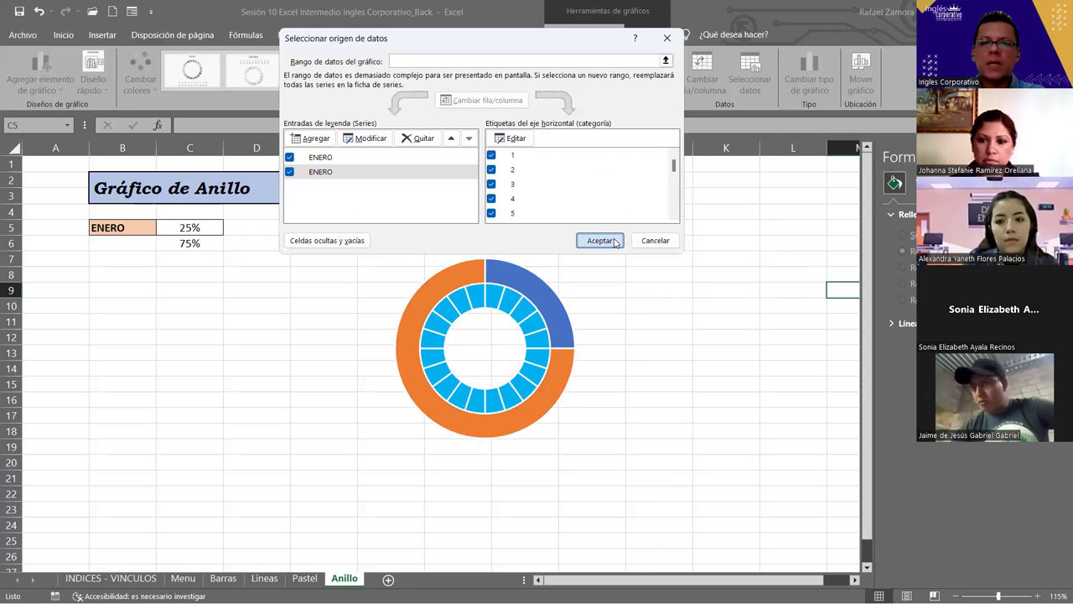
{"action": "left_click", "coordinate": [601, 240]}
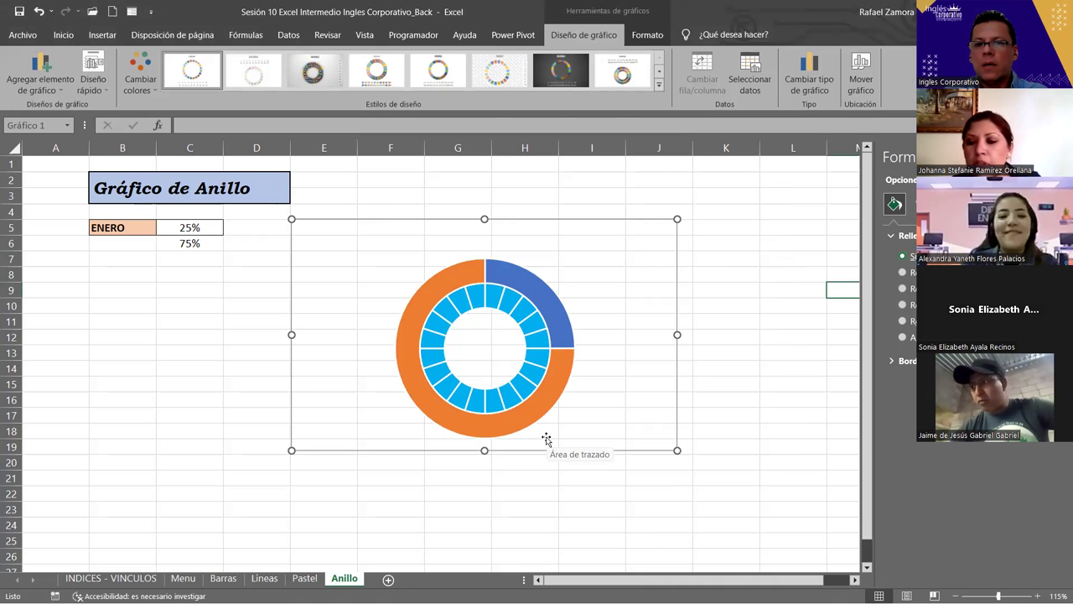
Step: Add a new doughnut series named from cell B5 (ENERO) and clear its placeholder values
{"action": "left_click", "coordinate": [587, 276]}
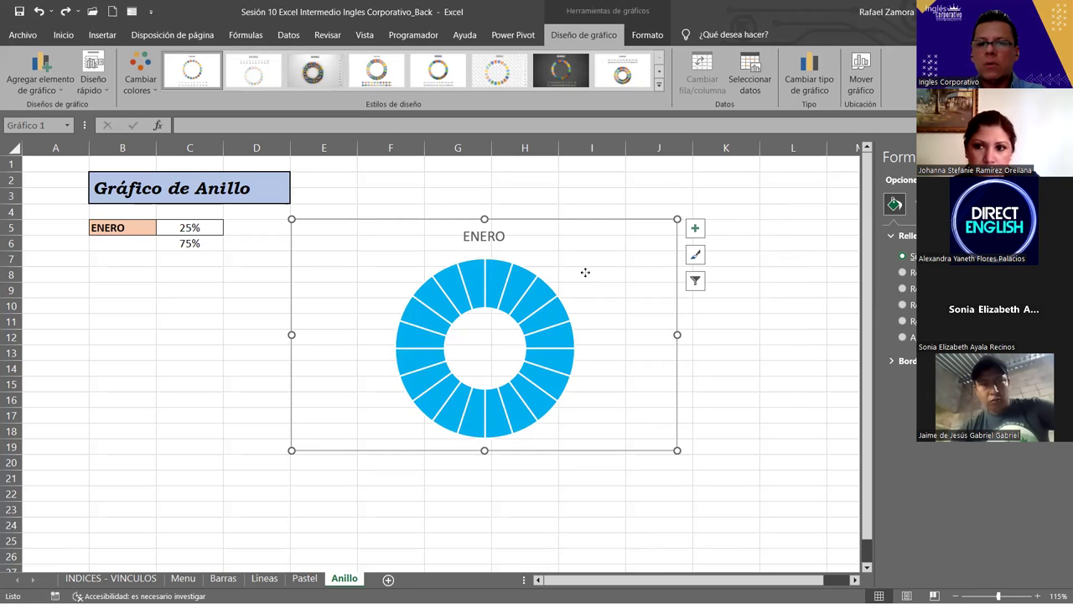
{"action": "right_click", "coordinate": [585, 273]}
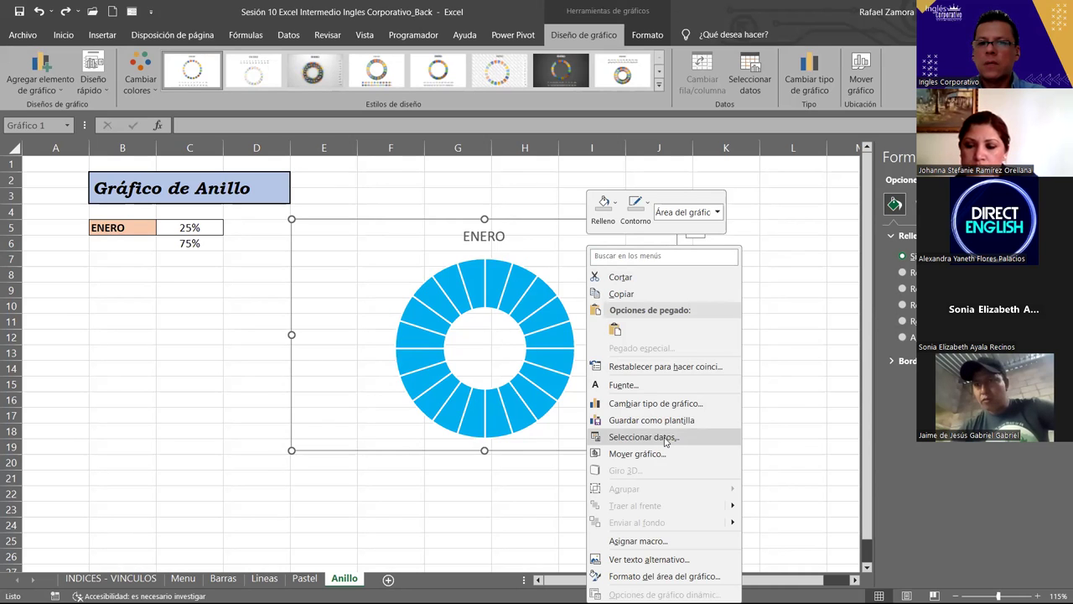
{"action": "left_click", "coordinate": [666, 438]}
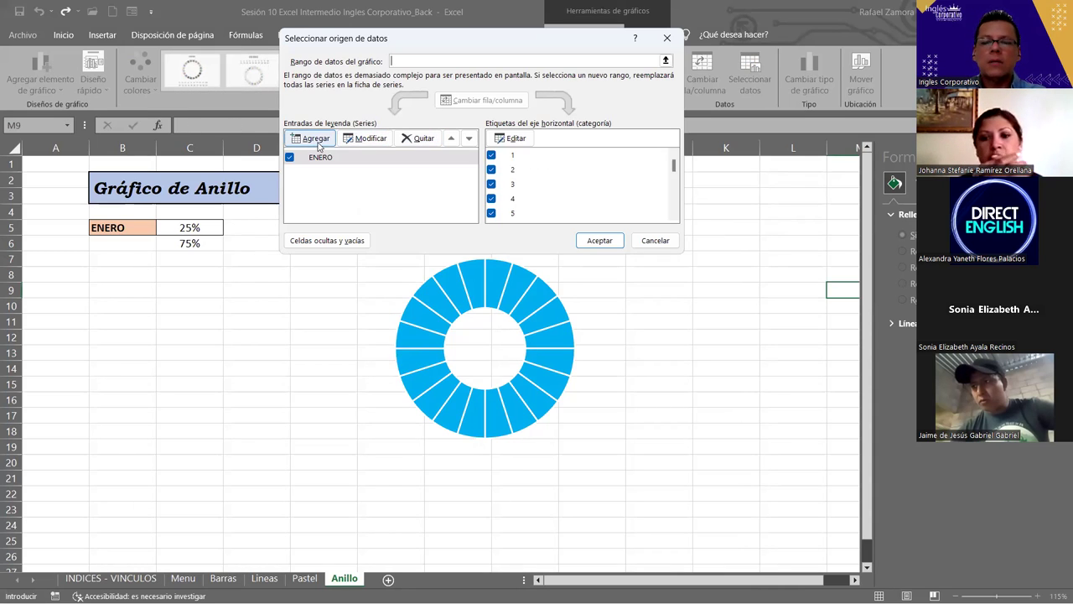
{"action": "left_click", "coordinate": [317, 138]}
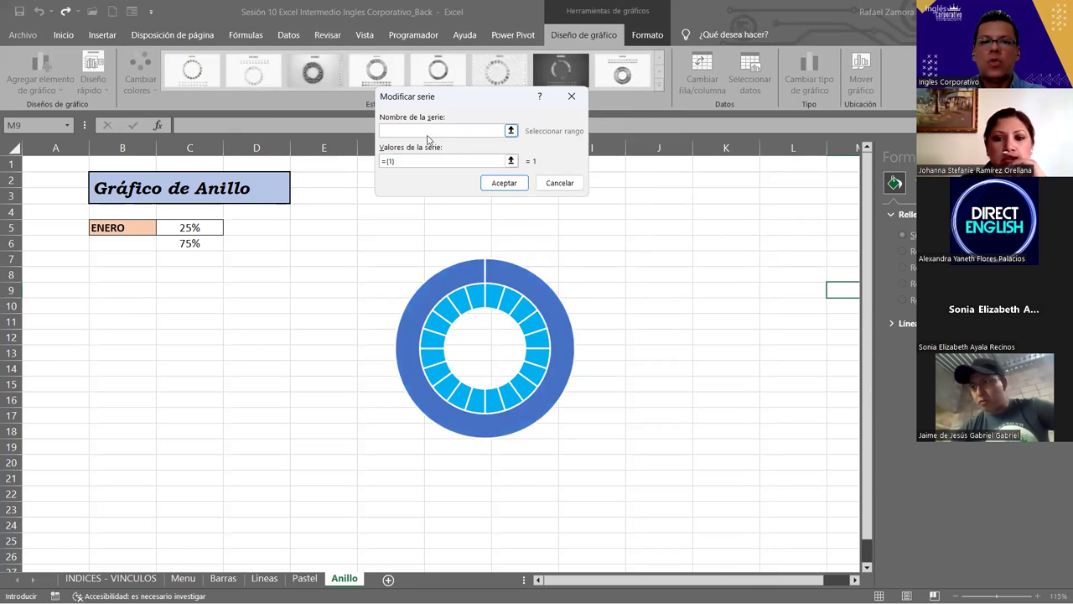
{"action": "left_click", "coordinate": [136, 226]}
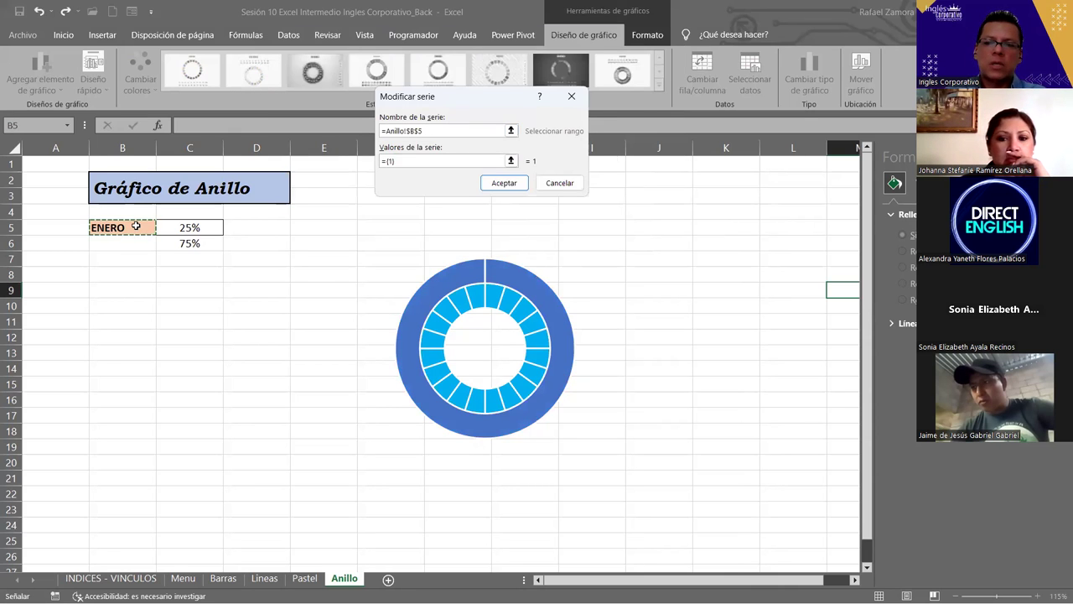
{"action": "left_click", "coordinate": [433, 159]}
{"action": "left_click_drag", "start_coordinate": [433, 160], "coordinate": [382, 161]}
{"action": "key", "text": "BackSpace"}
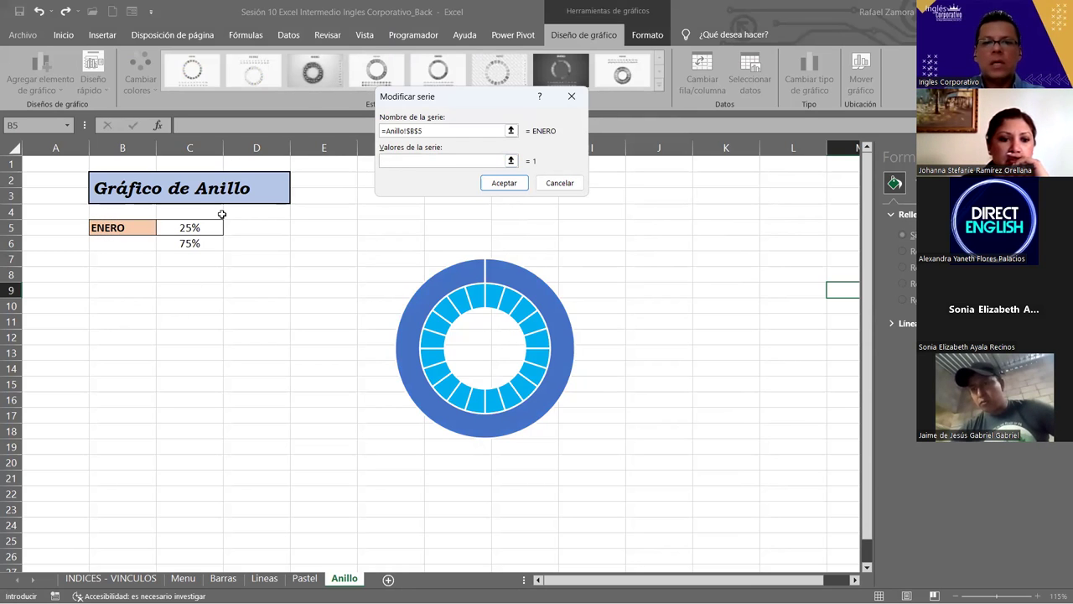
Step: Set the series values to Anillo!$C$5:$C$6, confirm both dialogs, and select the outer ring
{"action": "left_click", "coordinate": [190, 227]}
{"action": "left_click", "coordinate": [186, 243], "text": "shift"}
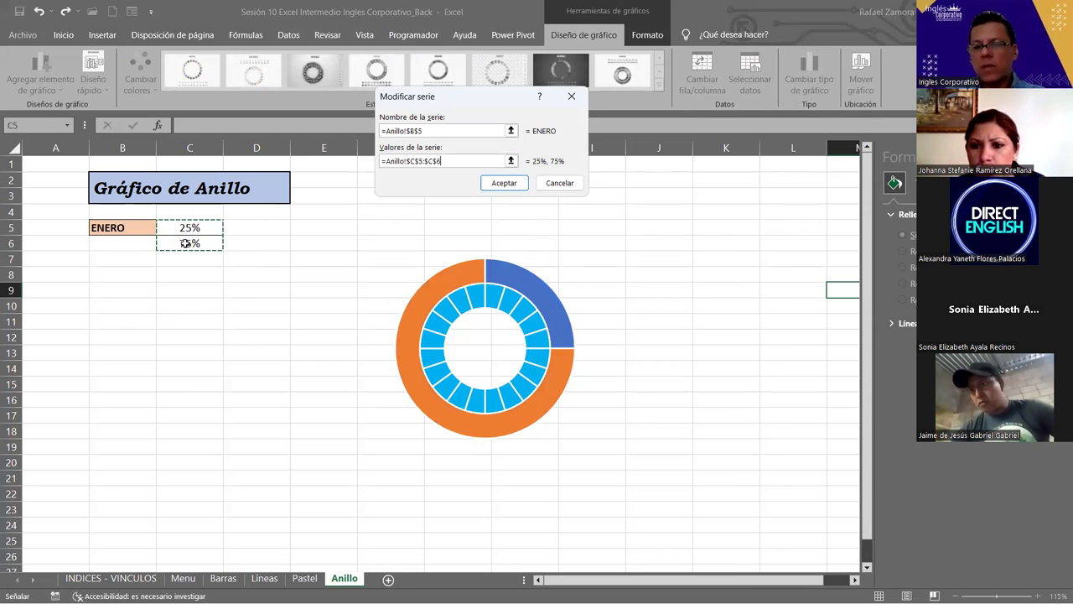
{"action": "left_click", "coordinate": [503, 192]}
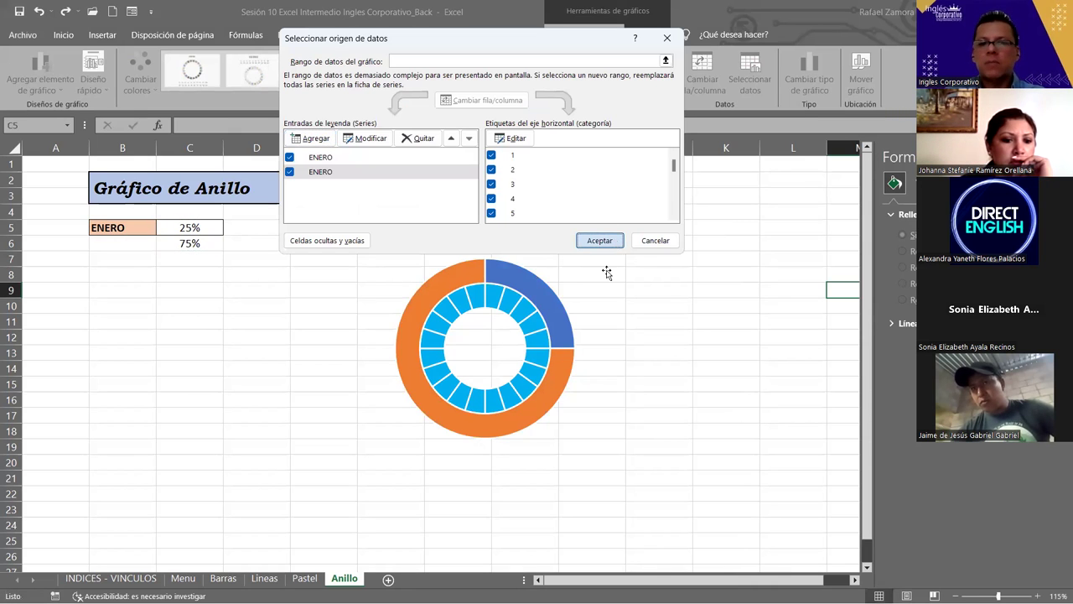
{"action": "left_click", "coordinate": [601, 240]}
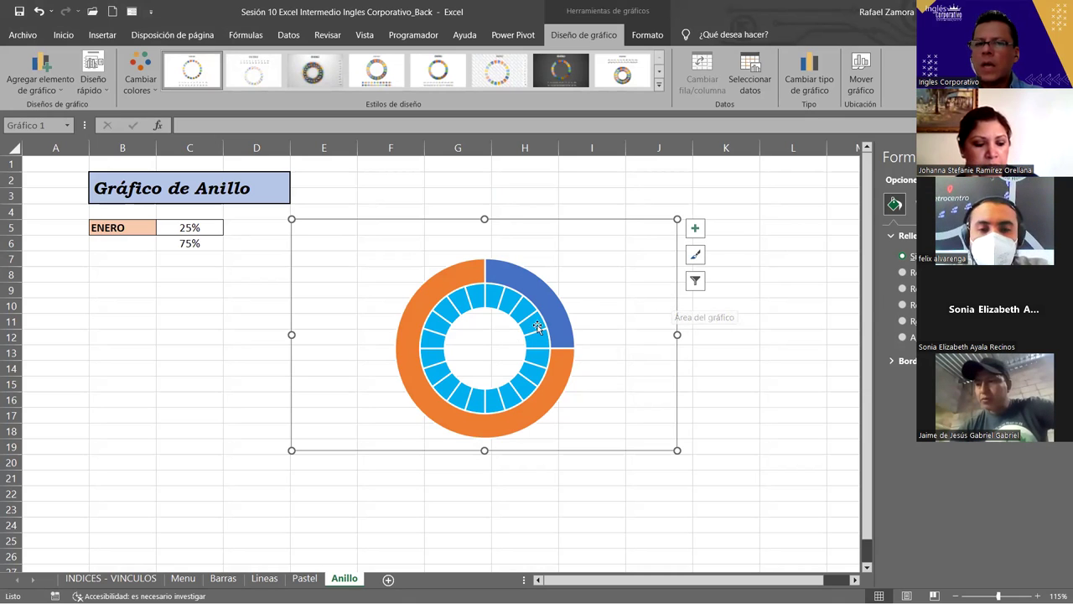
{"action": "mouse_move", "coordinate": [546, 306]}
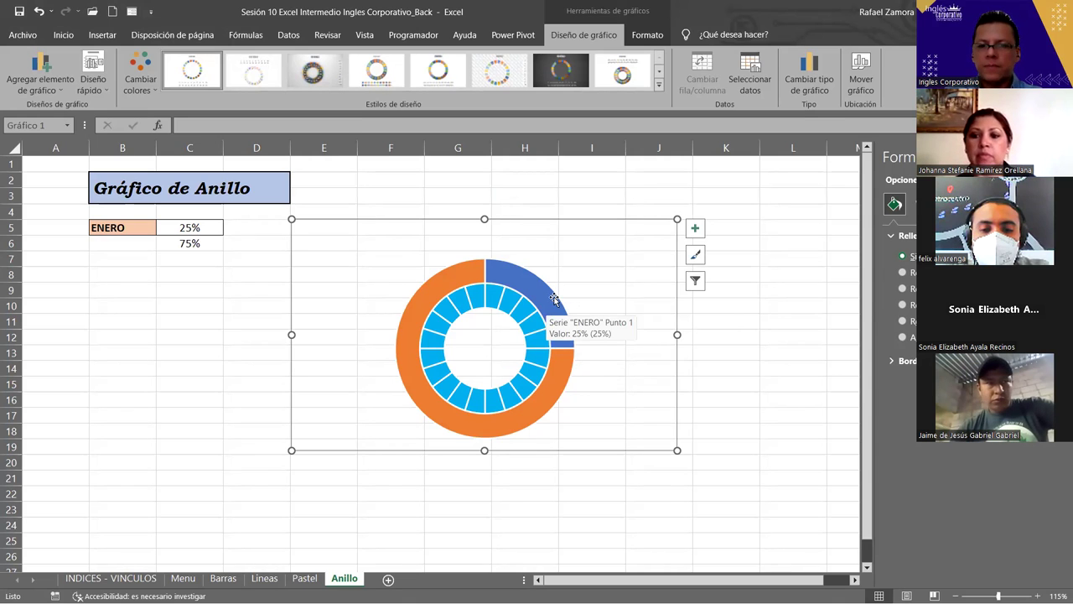
{"action": "left_click", "coordinate": [552, 299]}
{"action": "right_click", "coordinate": [553, 298]}
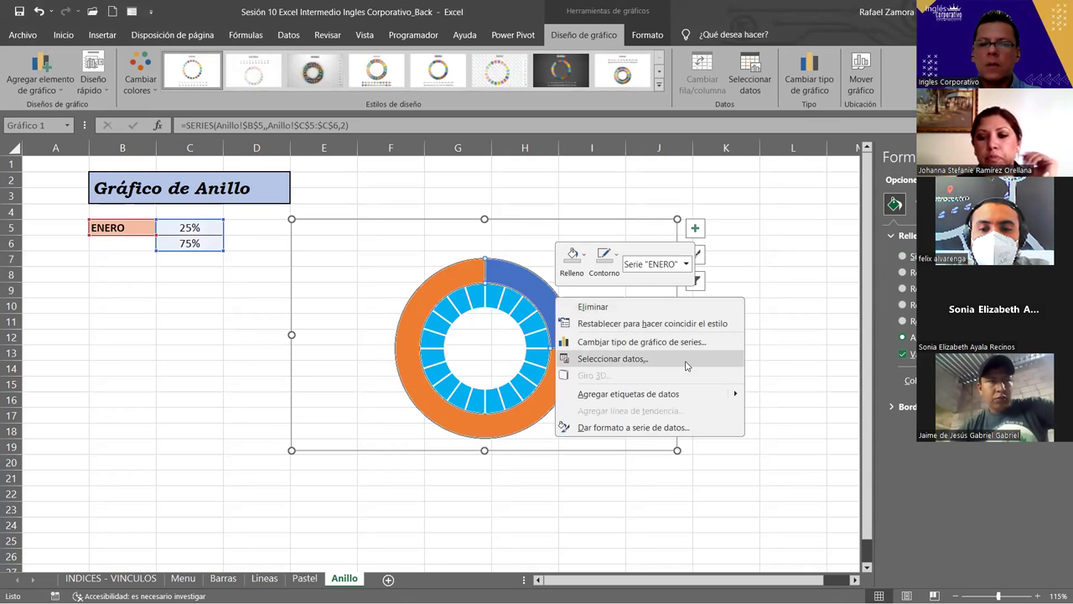
{"action": "left_click", "coordinate": [612, 358]}
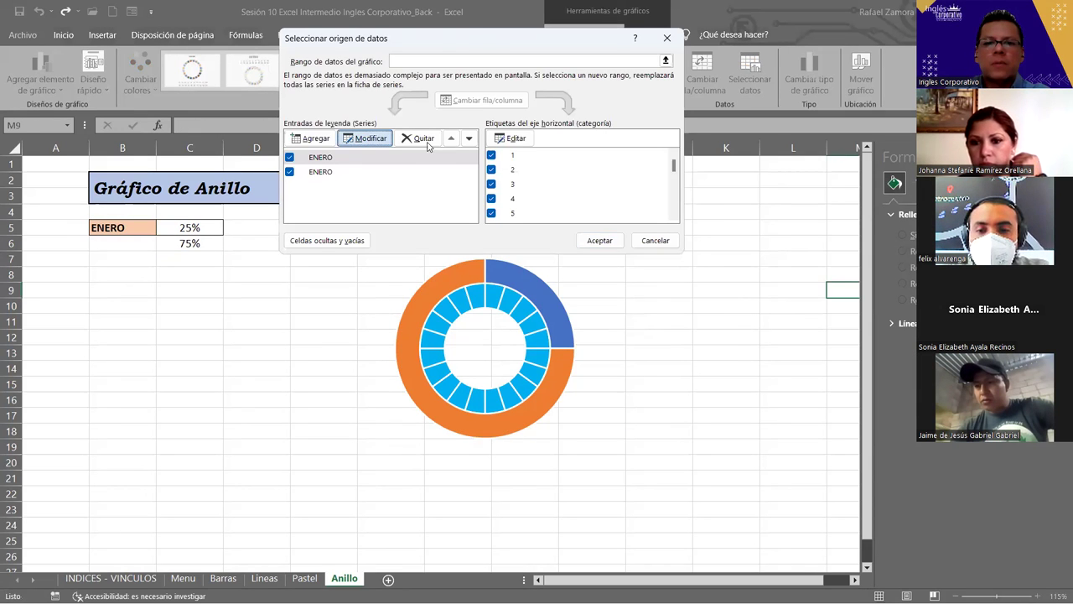
{"action": "left_click", "coordinate": [369, 139]}
{"action": "left_click", "coordinate": [561, 183]}
{"action": "left_click", "coordinate": [335, 171]}
{"action": "left_click", "coordinate": [371, 143]}
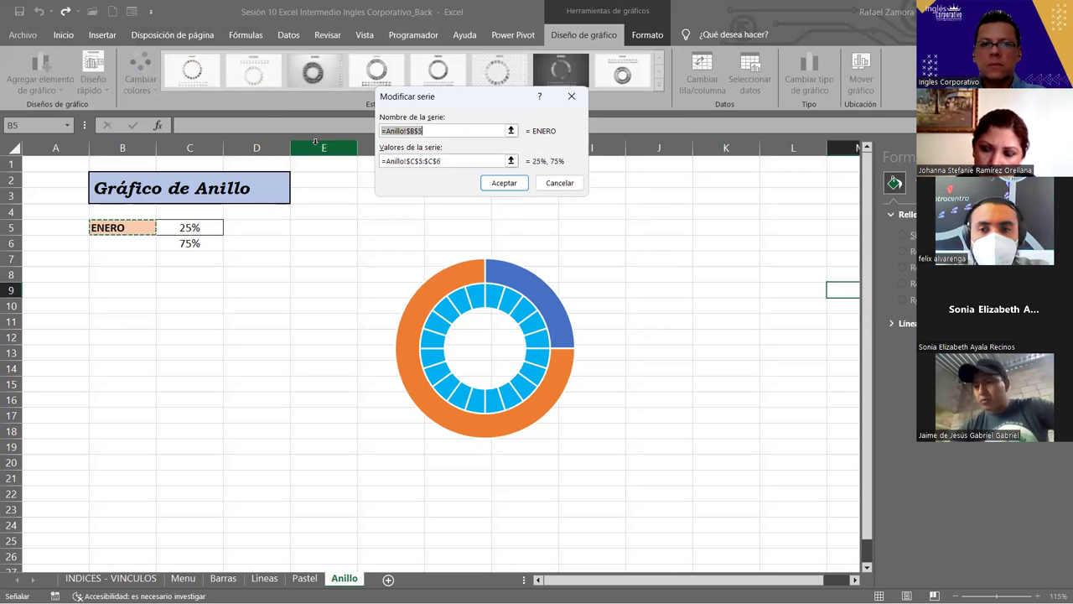
{"action": "left_click", "coordinate": [566, 184]}
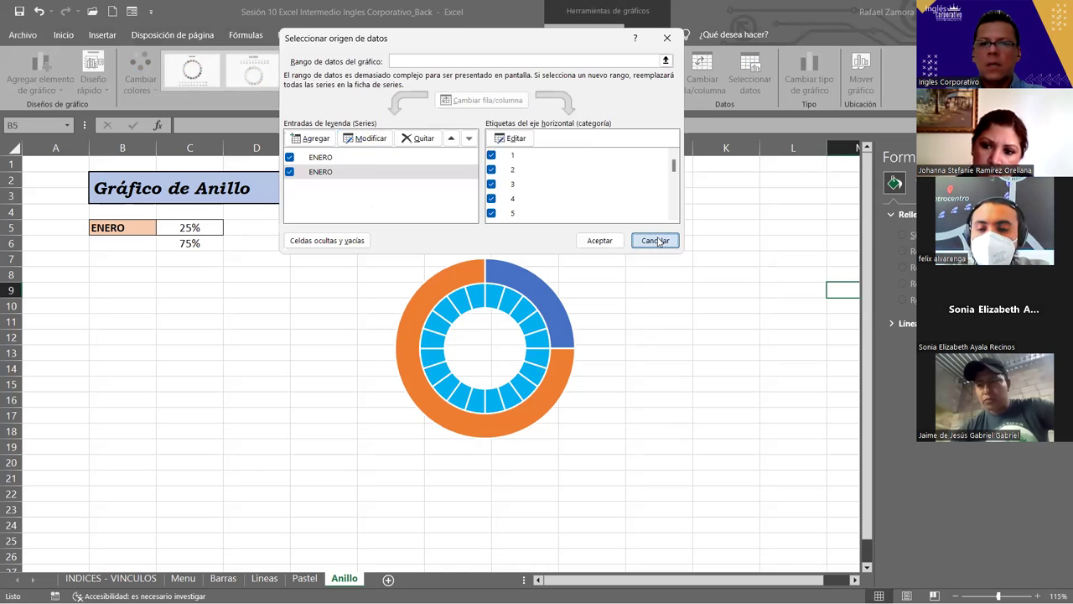
{"action": "left_click", "coordinate": [650, 240]}
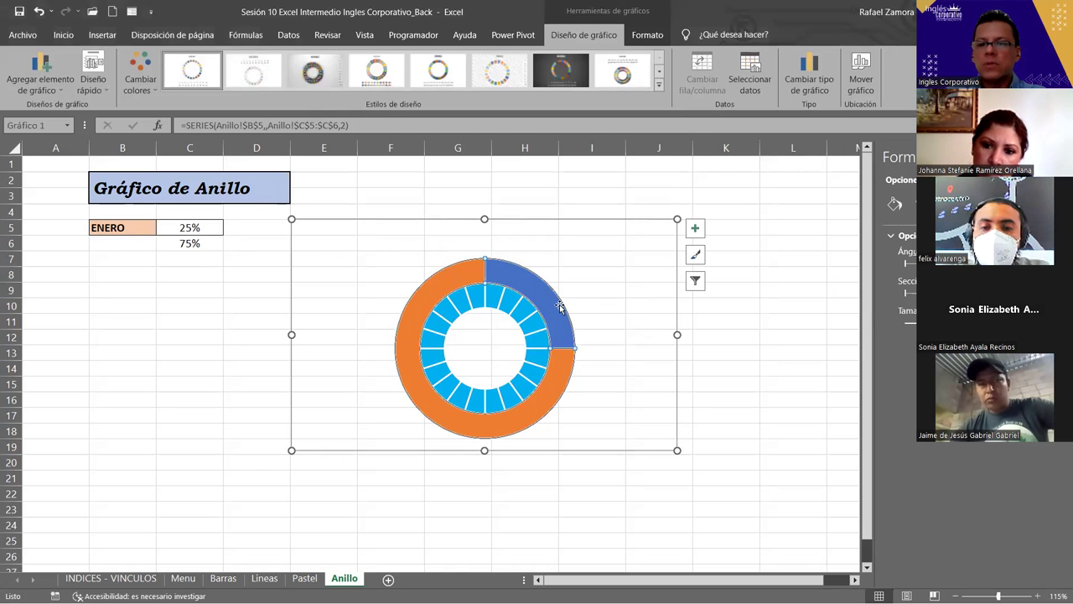
{"action": "mouse_move", "coordinate": [559, 309]}
{"action": "left_click", "coordinate": [754, 258]}
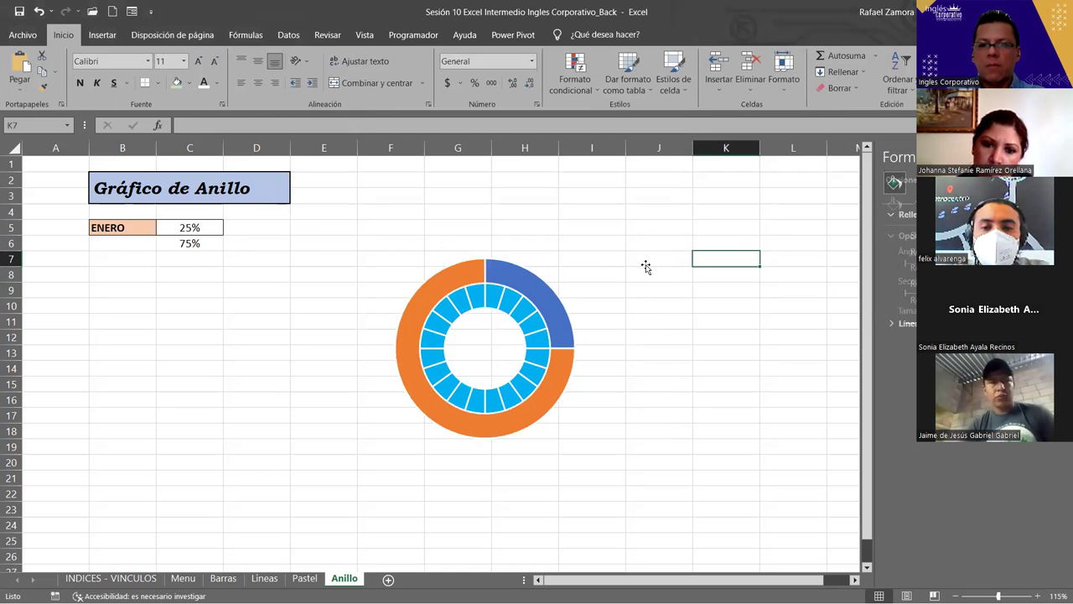
{"action": "left_click", "coordinate": [644, 267]}
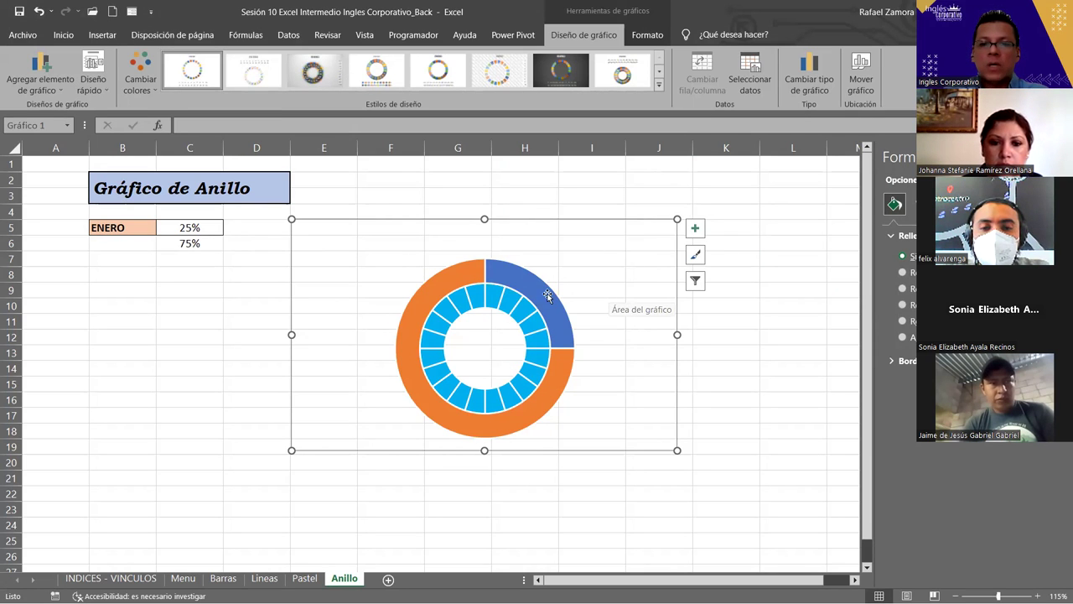
{"action": "mouse_move", "coordinate": [526, 279]}
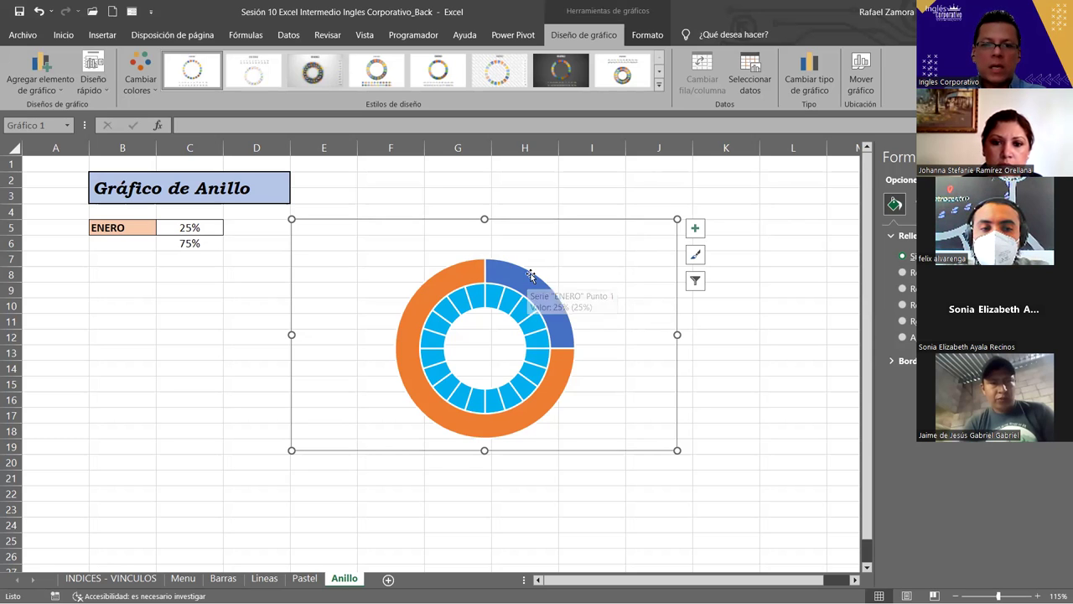
{"action": "left_click", "coordinate": [531, 287]}
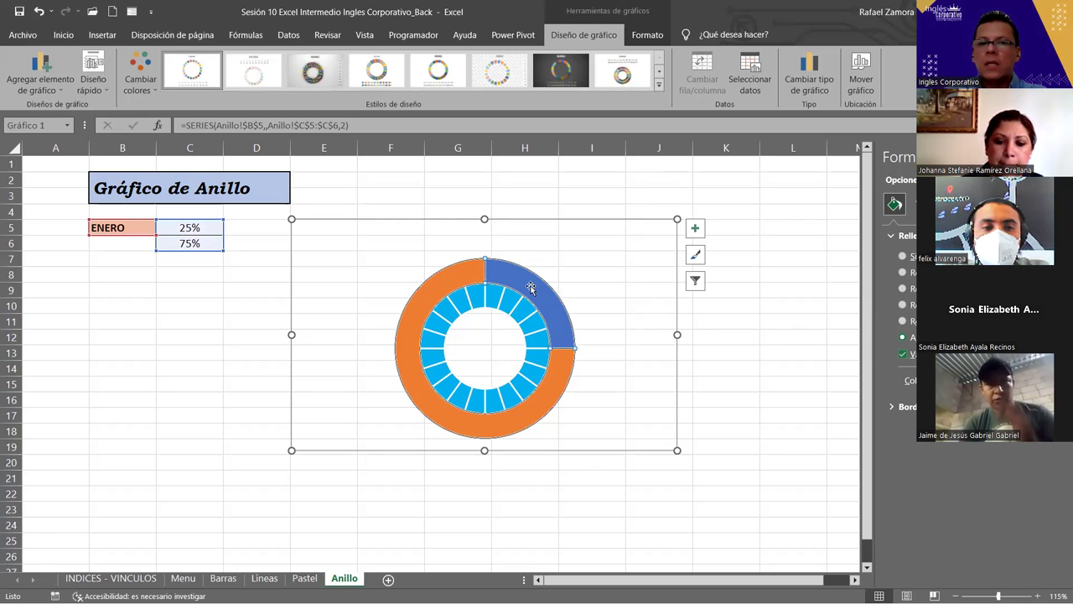
{"action": "right_click", "coordinate": [530, 288]}
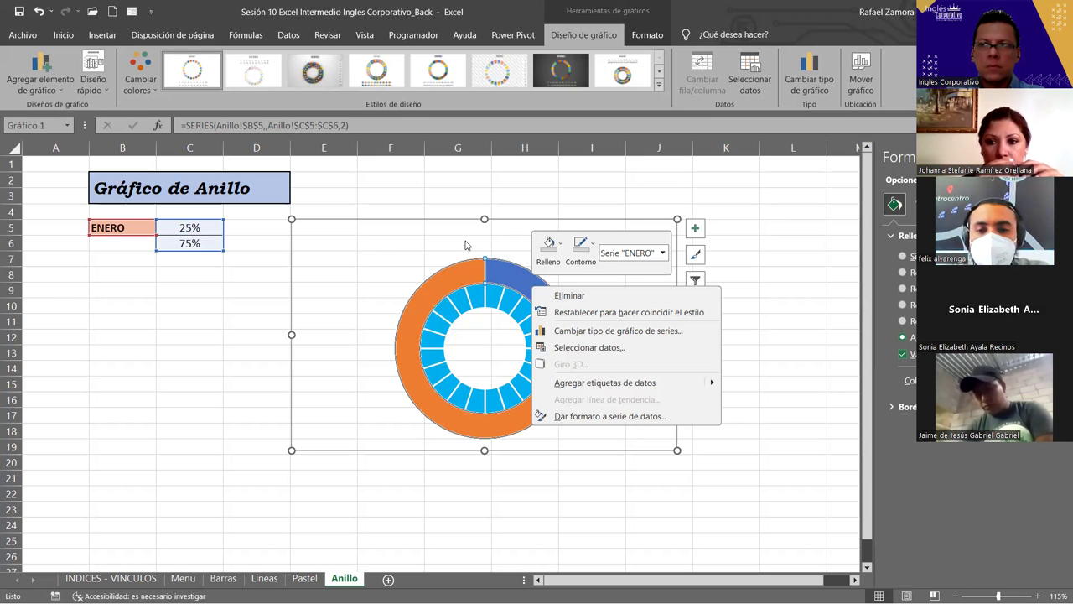
{"action": "key", "text": "Escape"}
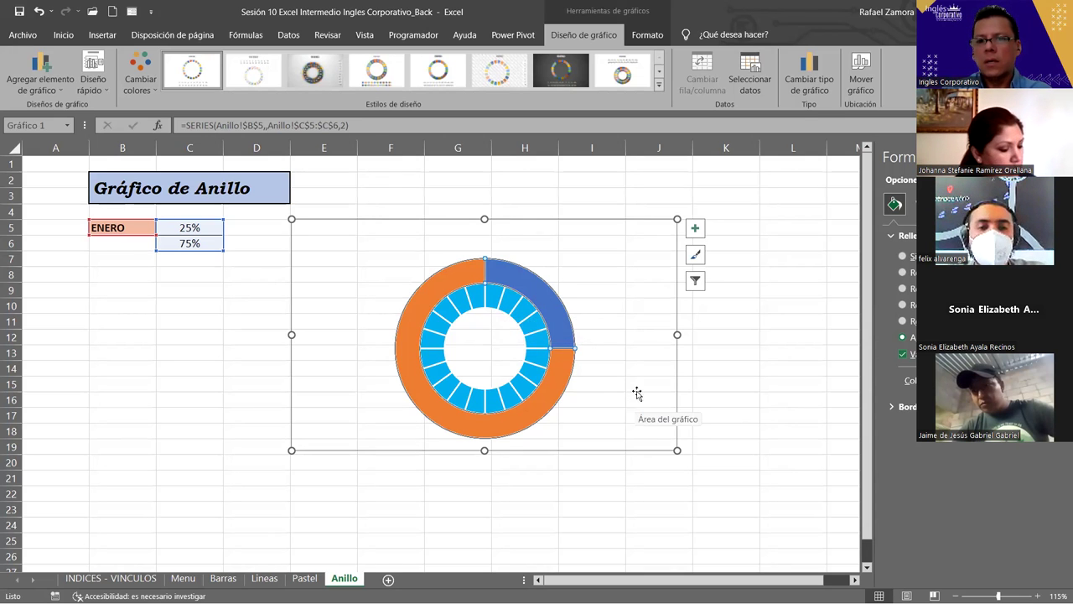
{"action": "left_click", "coordinate": [646, 314]}
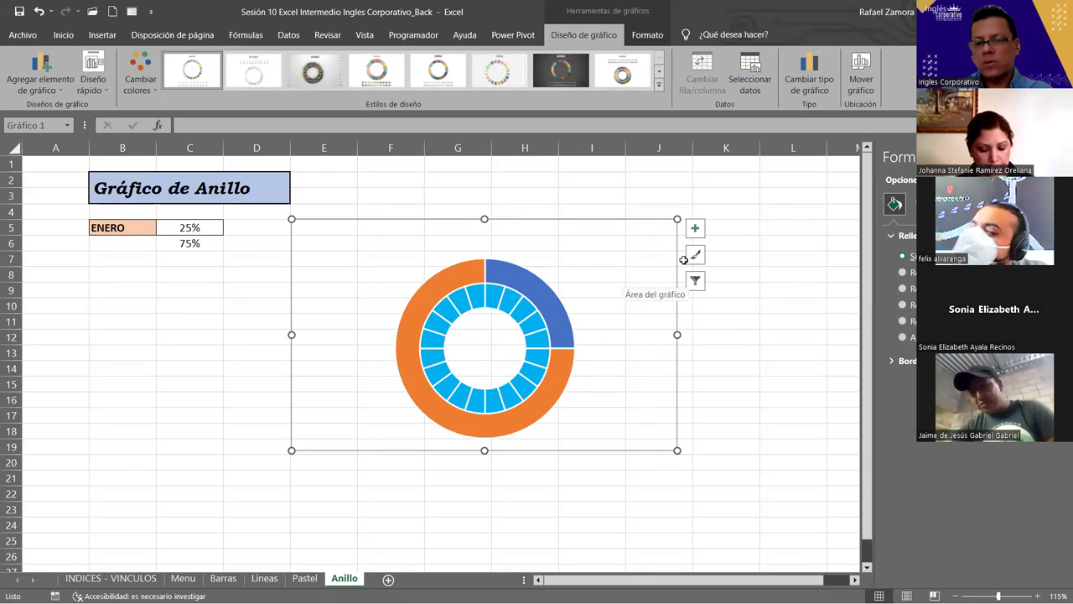
{"action": "left_click", "coordinate": [502, 270]}
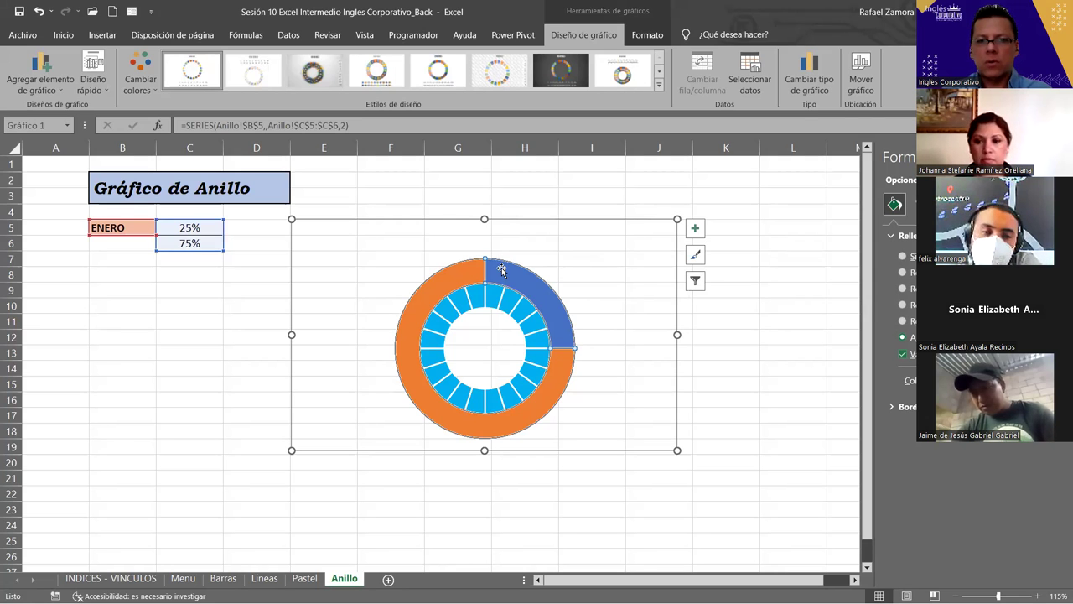
Step: Move the second ENERO series to the secondary axis through Change Series Chart Type
{"action": "right_click", "coordinate": [501, 269]}
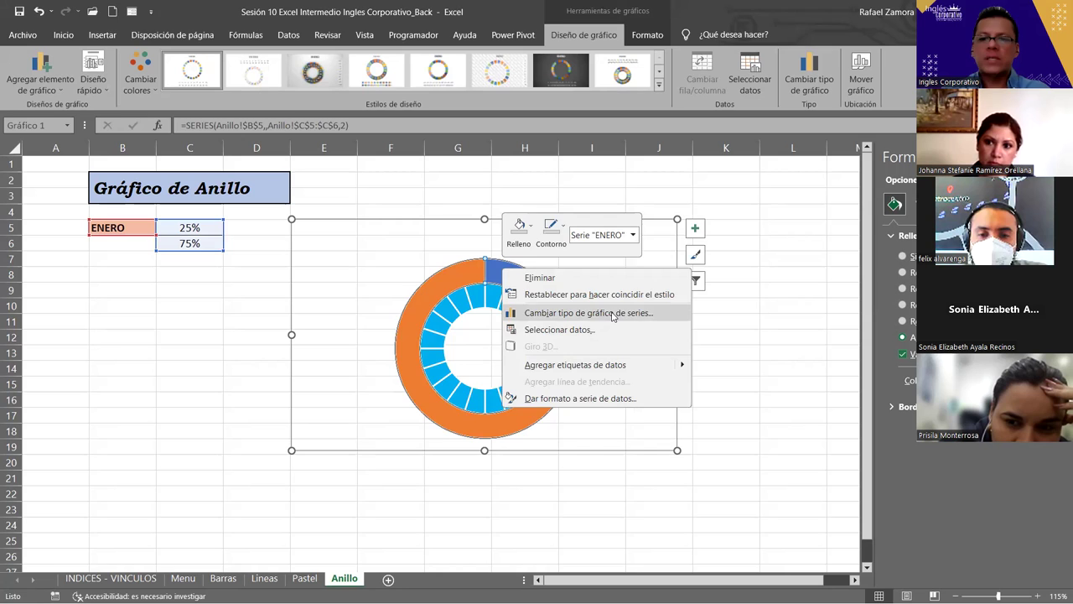
{"action": "left_click", "coordinate": [613, 316]}
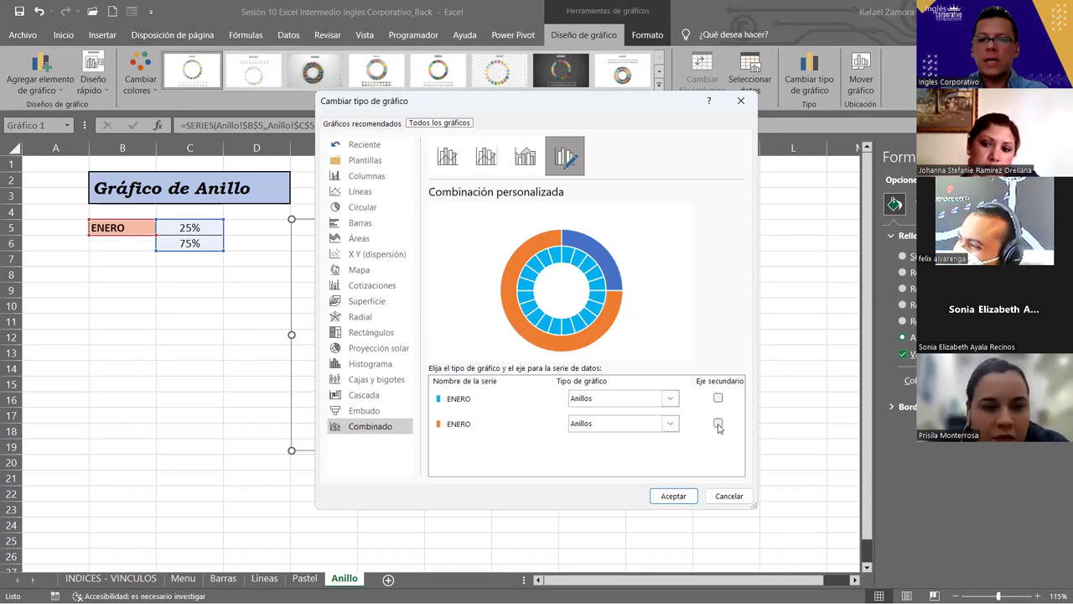
{"action": "left_click", "coordinate": [717, 422]}
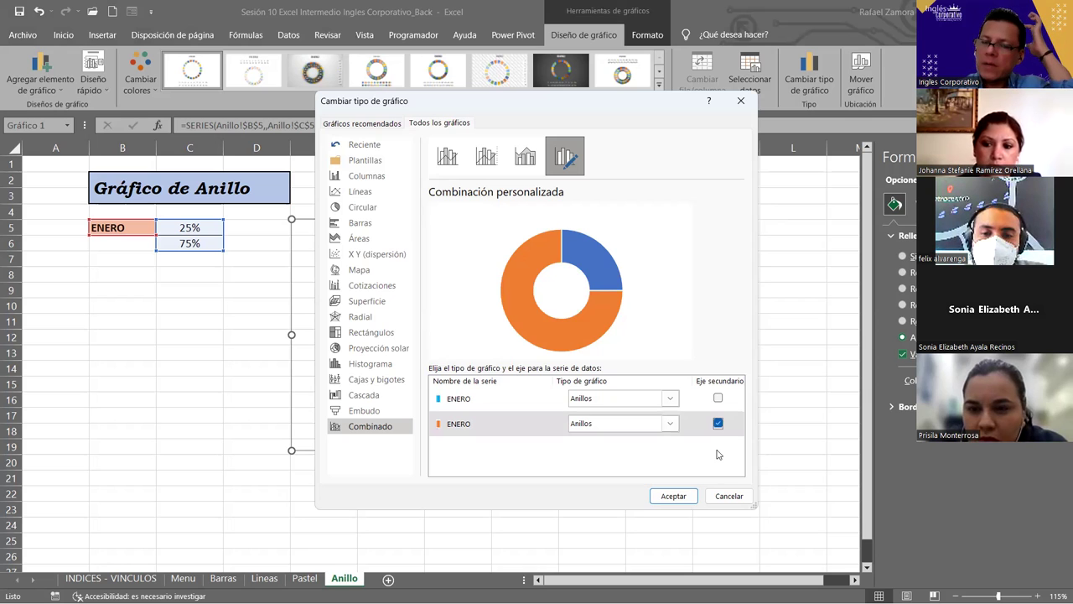
{"action": "left_click", "coordinate": [673, 495]}
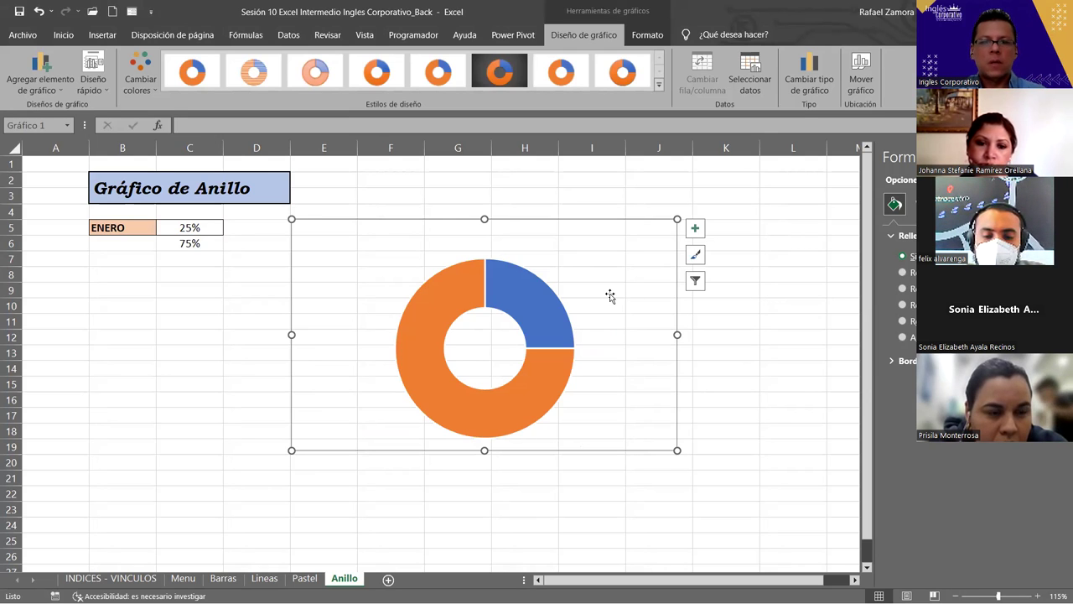
Step: Select only the blue 25% slice and set its fill to No fill
{"action": "mouse_move", "coordinate": [493, 303]}
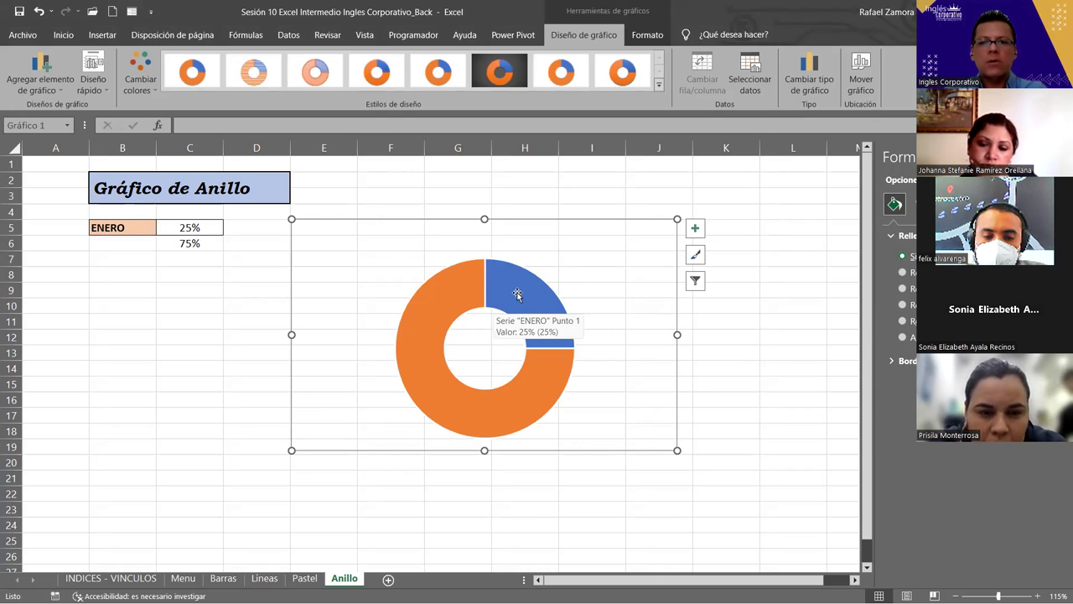
{"action": "left_click", "coordinate": [518, 294]}
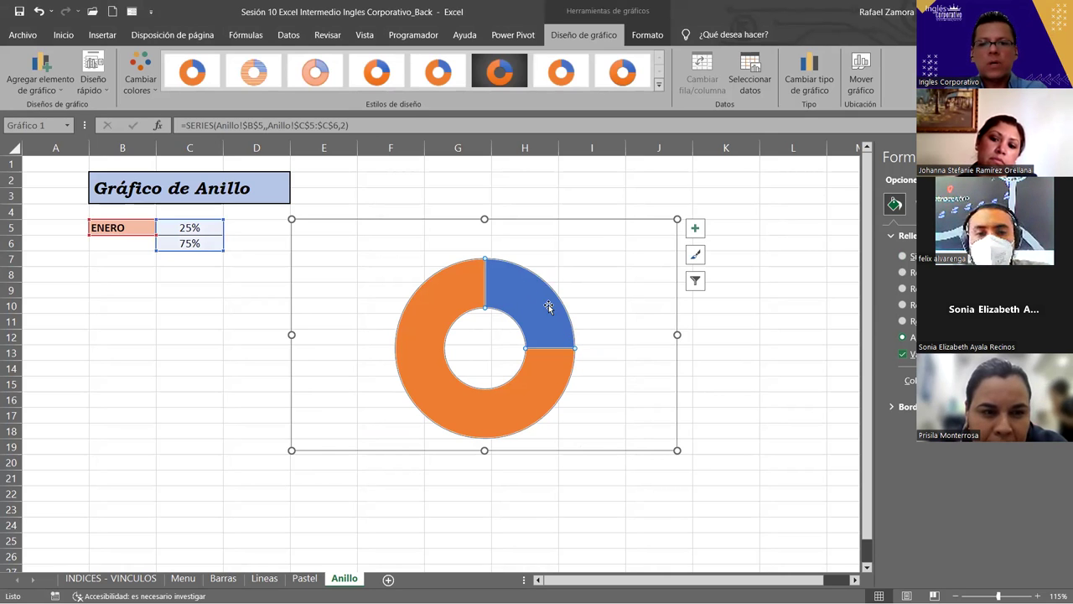
{"action": "left_click", "coordinate": [527, 297]}
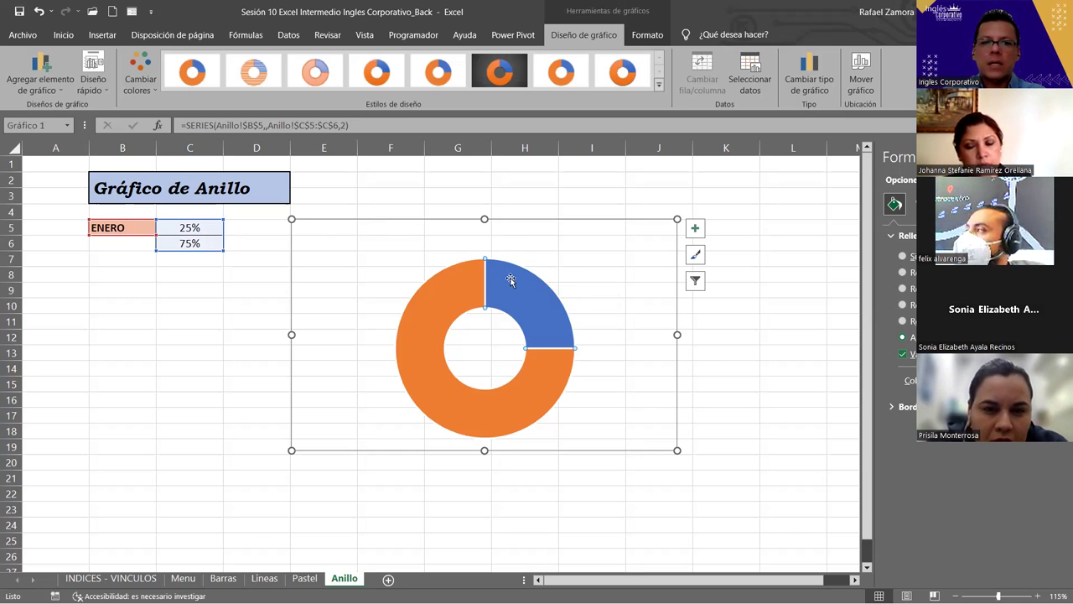
{"action": "mouse_move", "coordinate": [503, 291]}
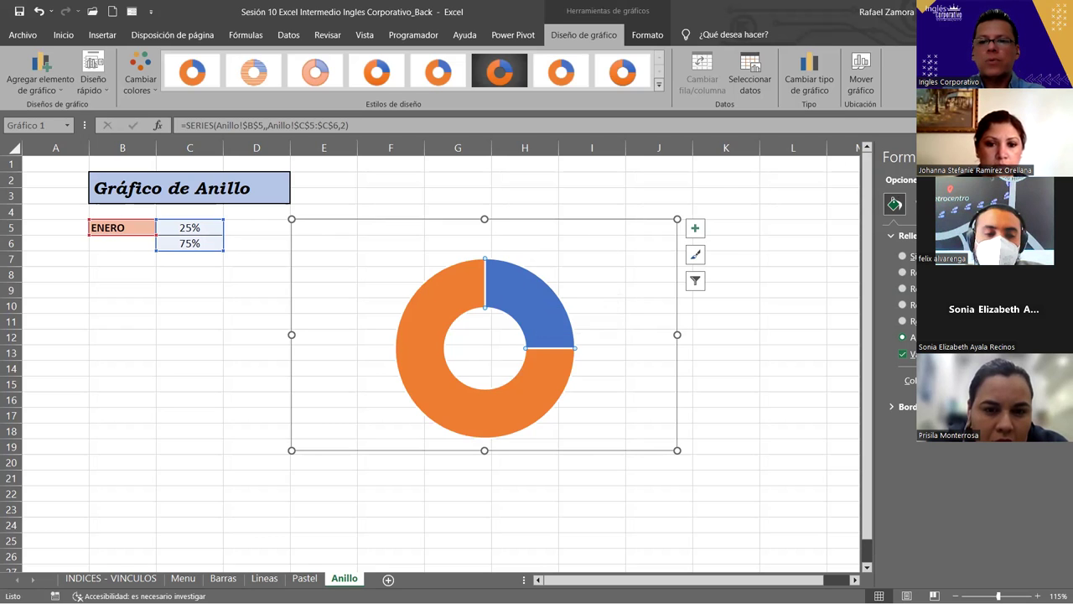
{"action": "left_click", "coordinate": [907, 259]}
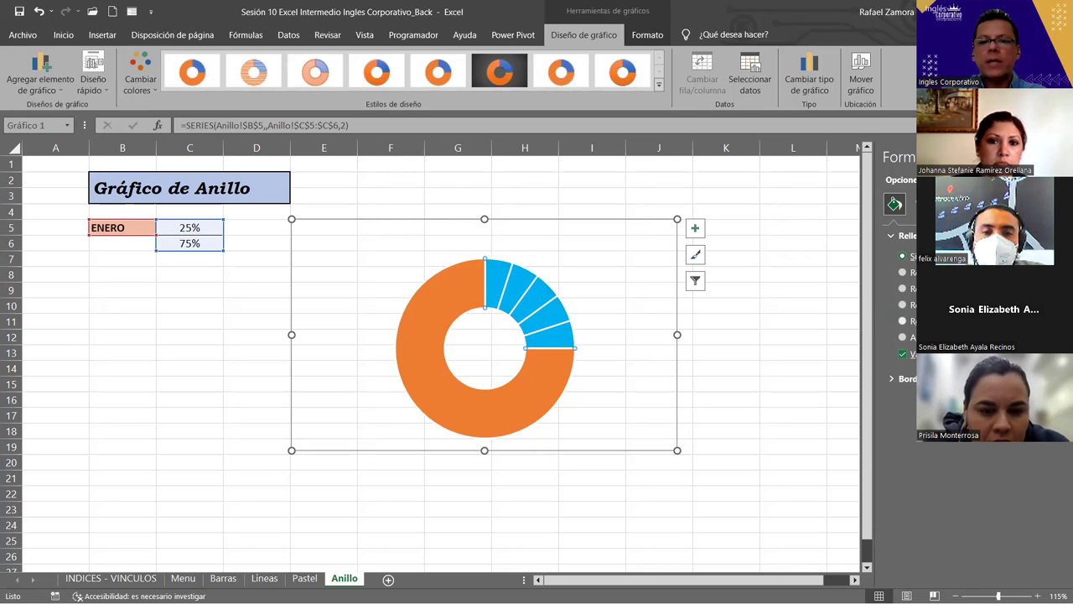
Step: Give the orange 75% slice a solid white fill, then close the Format pane and deselect the chart
{"action": "left_click", "coordinate": [519, 405]}
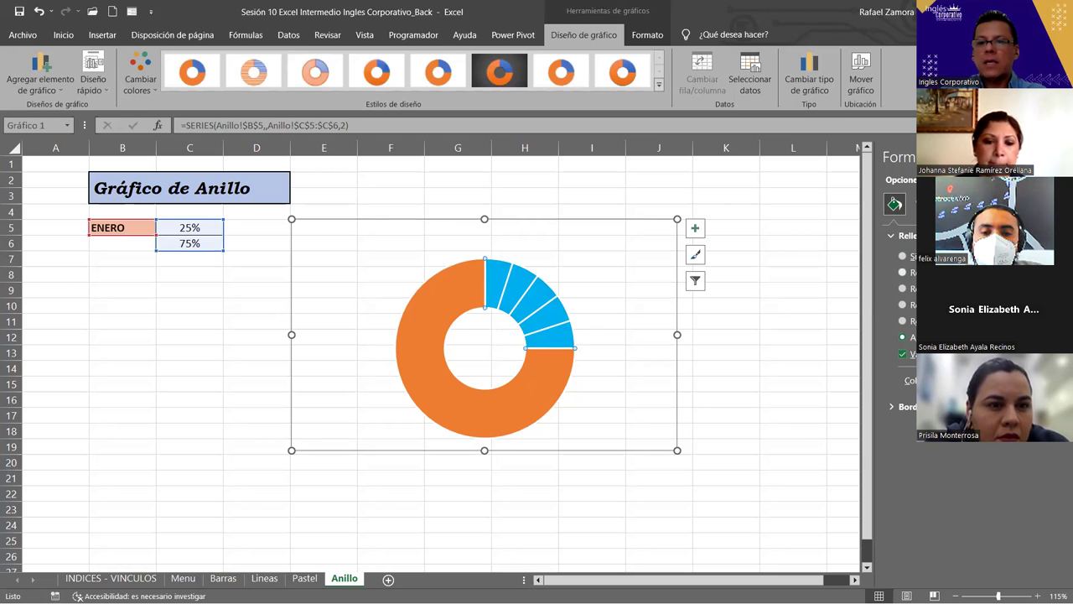
{"action": "left_click", "coordinate": [909, 274]}
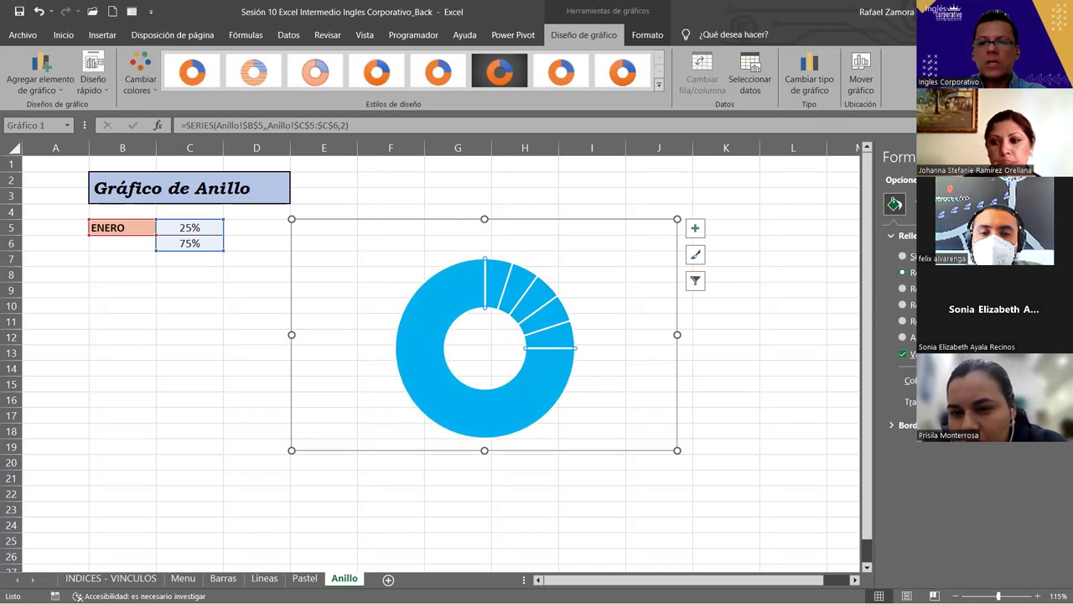
{"action": "left_click", "coordinate": [998, 379]}
{"action": "left_click", "coordinate": [966, 433]}
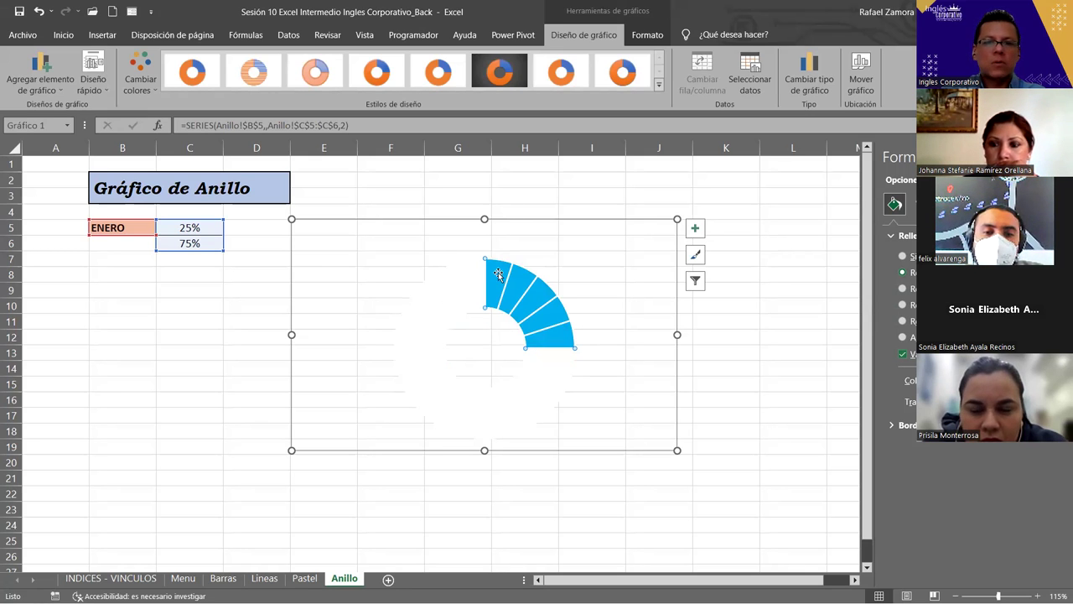
{"action": "mouse_move", "coordinate": [543, 317]}
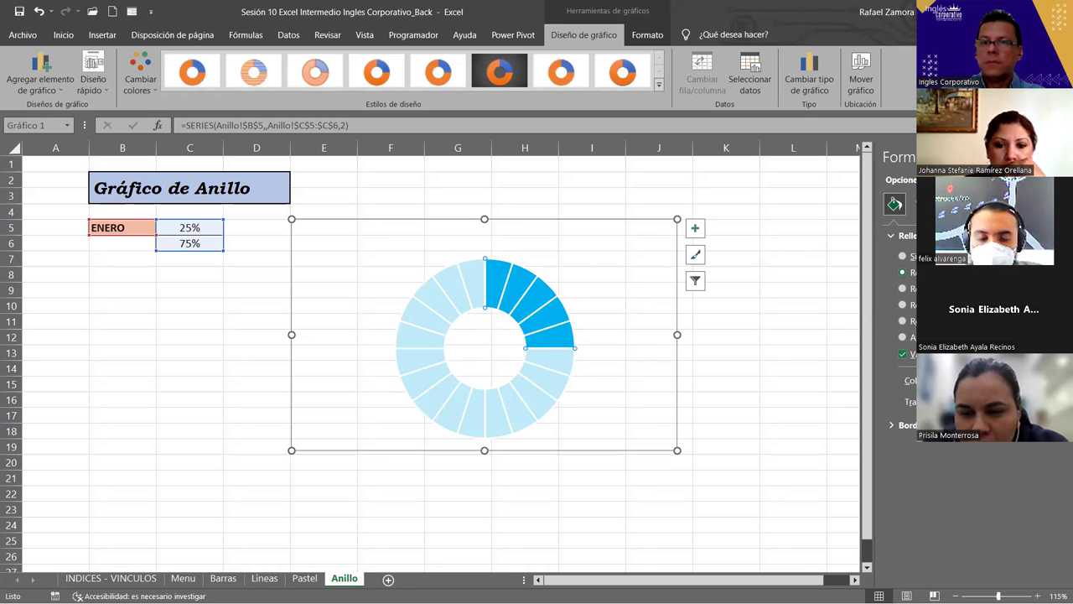
{"action": "left_click", "coordinate": [1063, 156]}
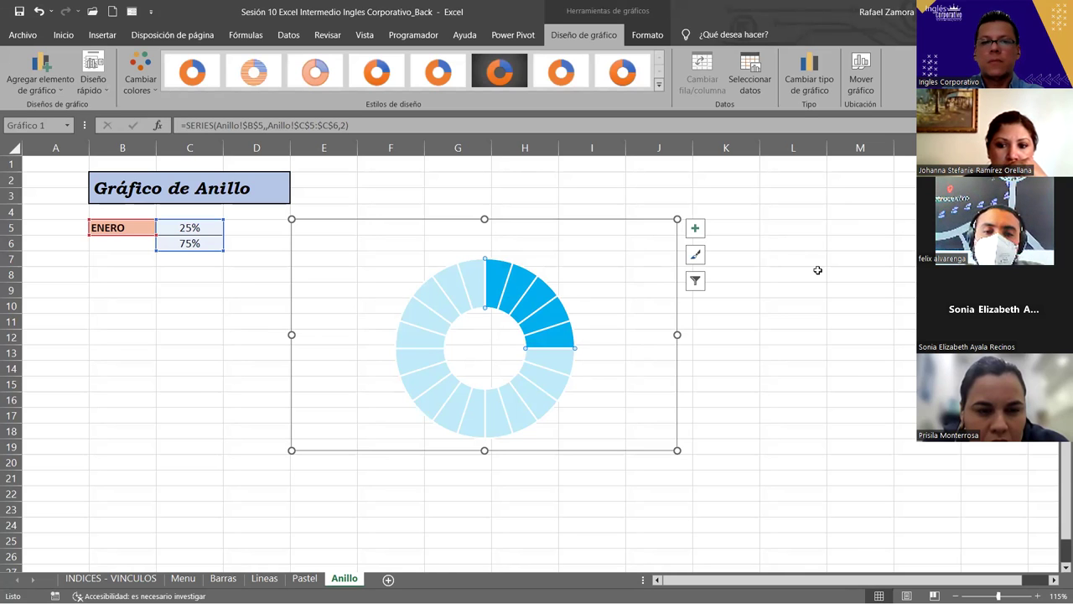
{"action": "left_click", "coordinate": [796, 344]}
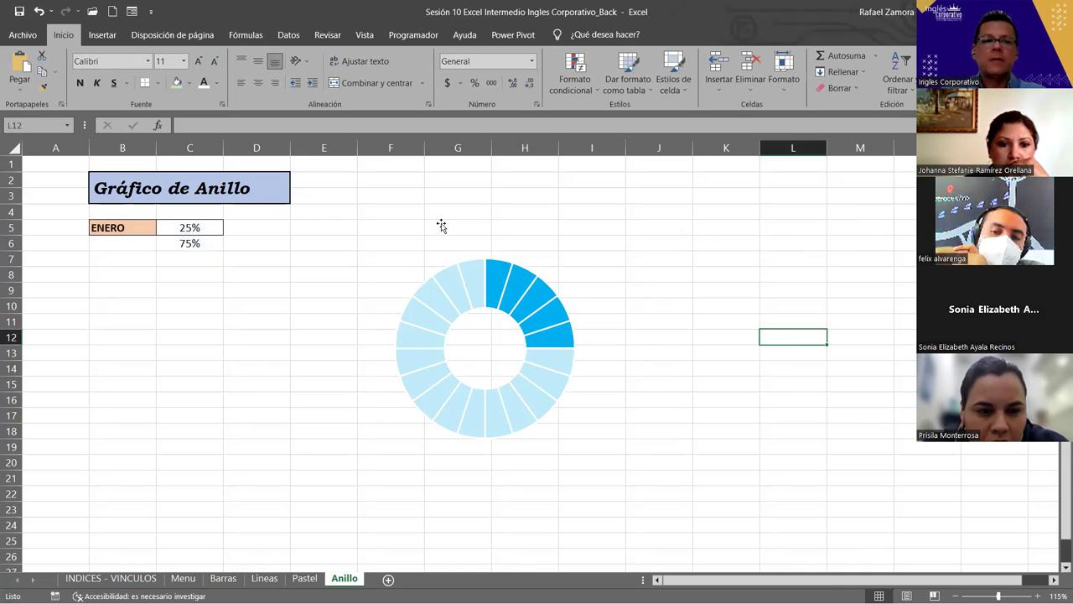
Step: Turn the 75% text in cell C6 white so it looks blank
{"action": "left_click", "coordinate": [217, 247]}
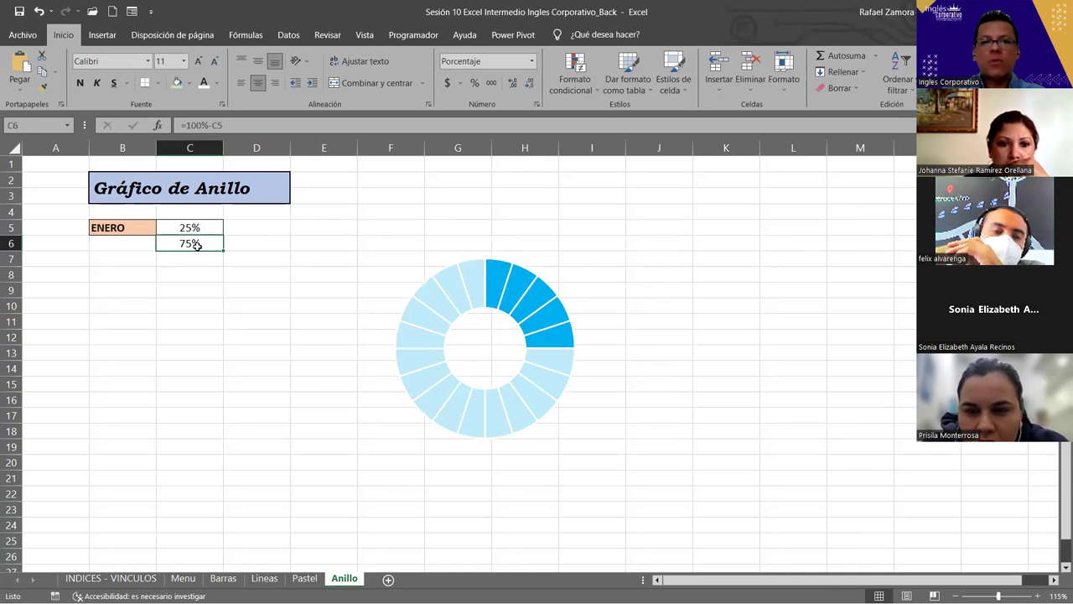
{"action": "left_click", "coordinate": [204, 84]}
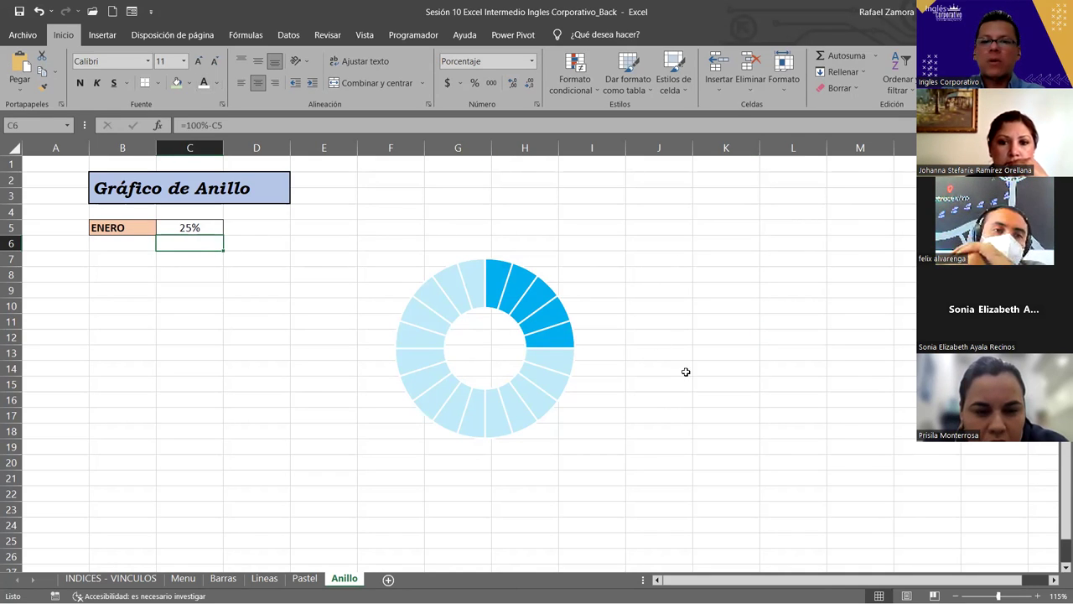
{"action": "left_click", "coordinate": [767, 382]}
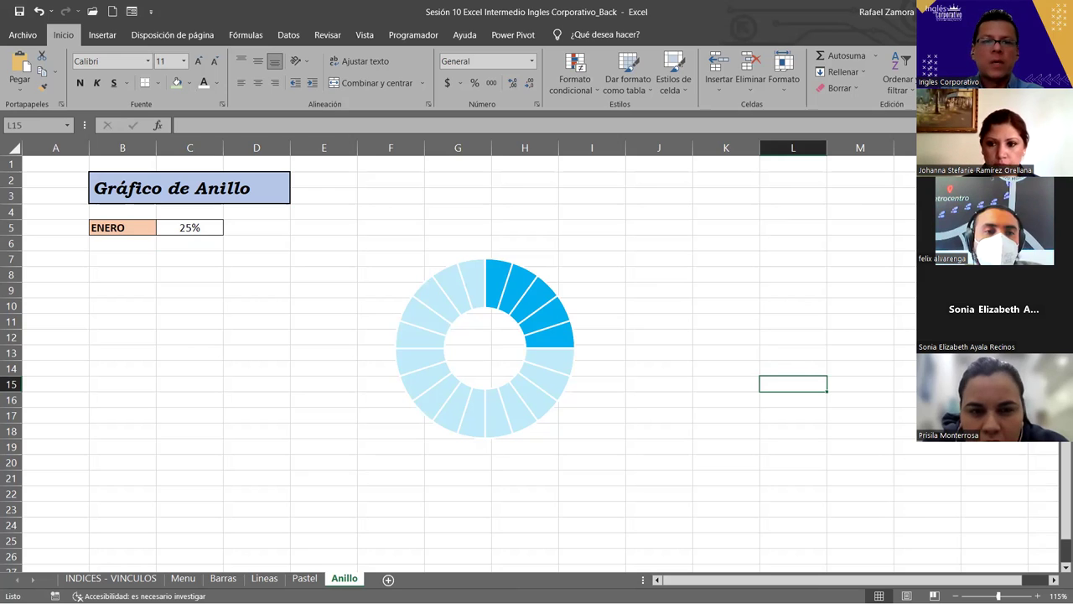
Step: Try 50%, 85% and 15% for ENERO using the dropdown in cell C5
{"action": "left_click", "coordinate": [689, 241]}
{"action": "left_click", "coordinate": [202, 226]}
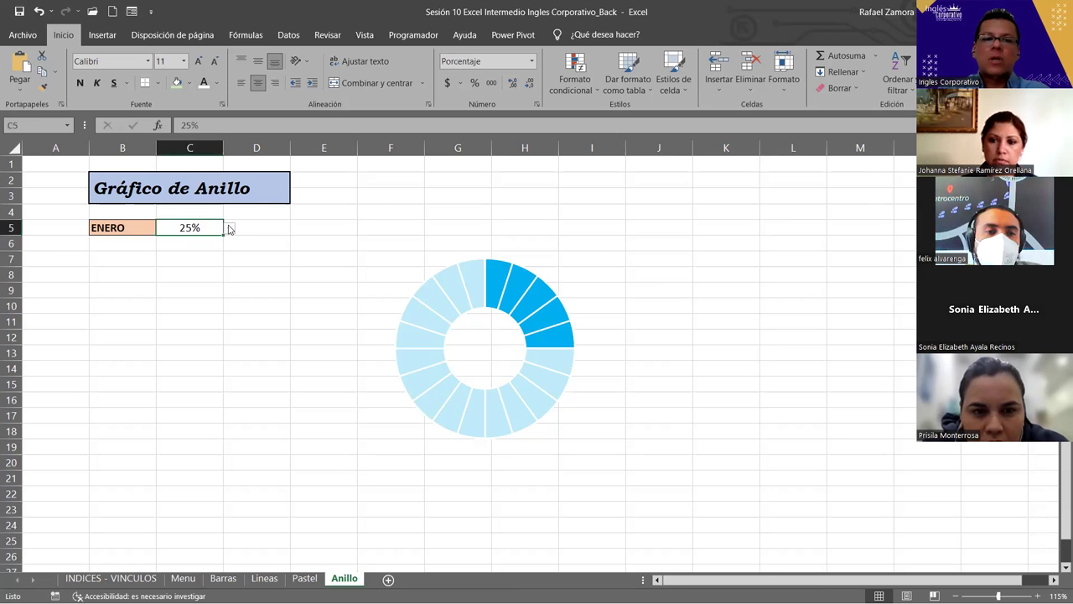
{"action": "left_click", "coordinate": [229, 229]}
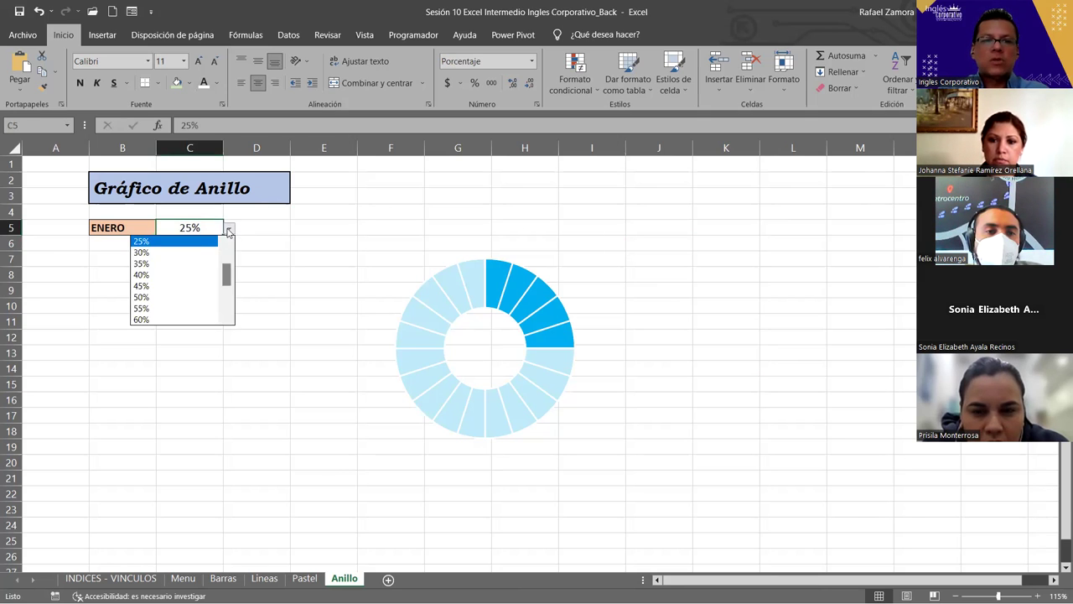
{"action": "left_click", "coordinate": [165, 304]}
{"action": "left_click", "coordinate": [229, 229]}
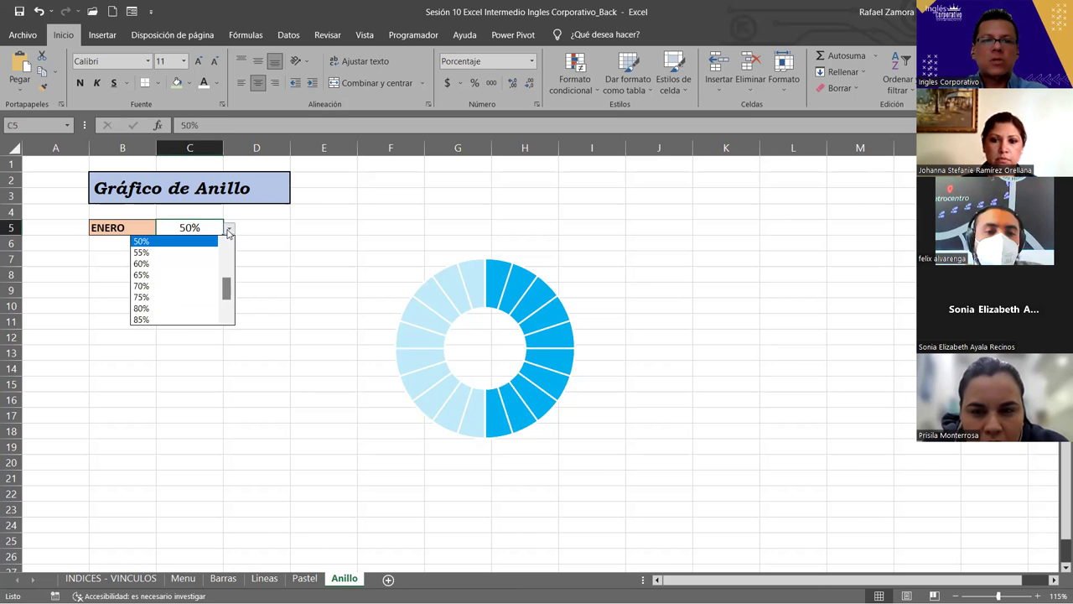
{"action": "left_click", "coordinate": [179, 320]}
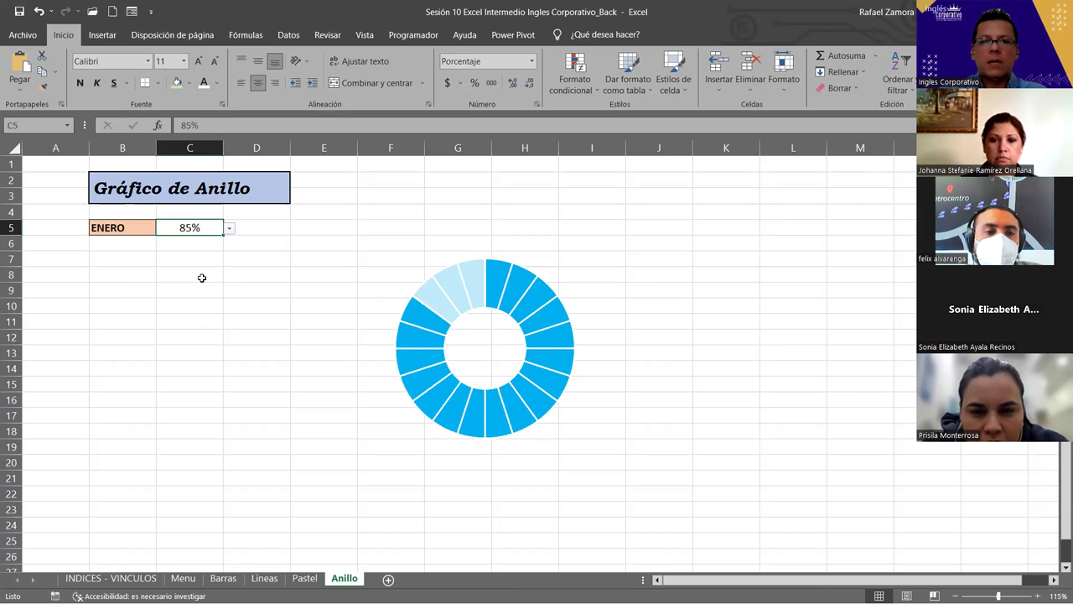
{"action": "left_click", "coordinate": [229, 229]}
{"action": "scroll", "coordinate": [233, 260], "scroll_direction": "up", "scroll_amount": 4}
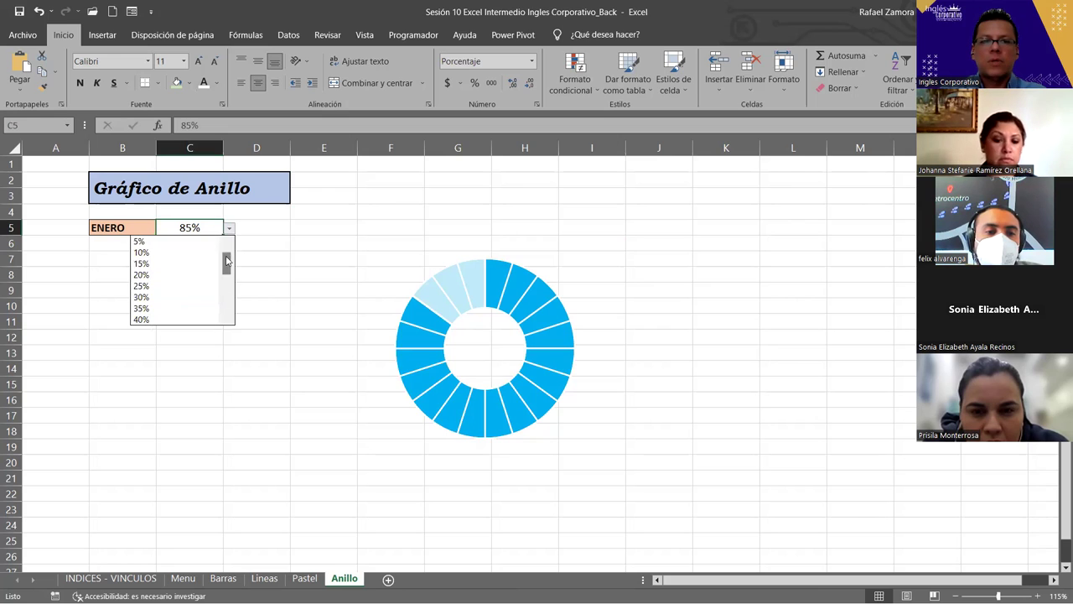
{"action": "left_click", "coordinate": [176, 265]}
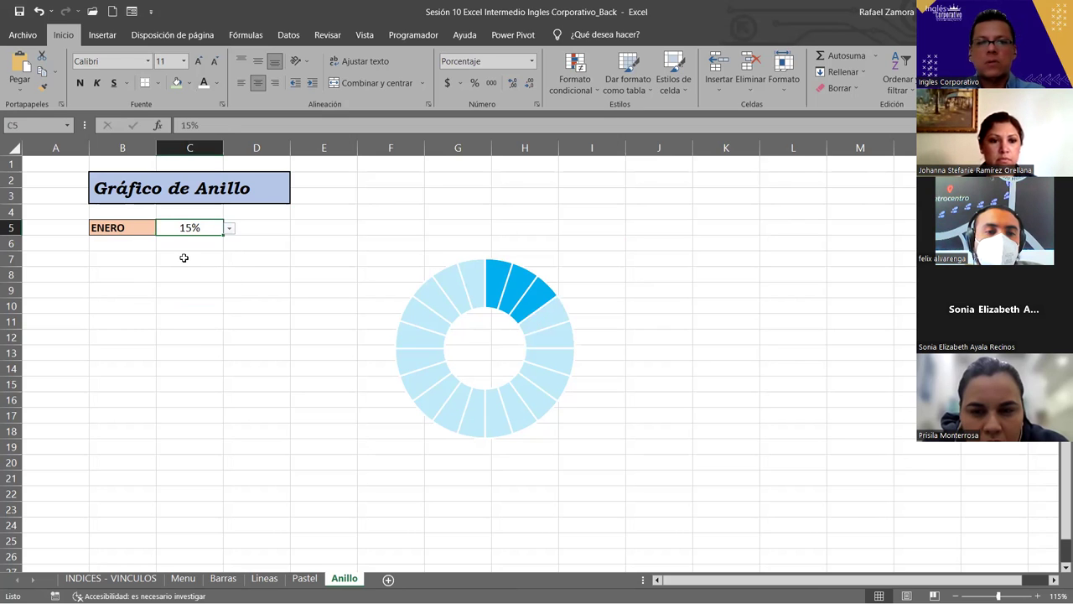
Step: Try 30%, then settle C5 at 55% and click empty cell L5
{"action": "left_click", "coordinate": [230, 229]}
{"action": "left_click", "coordinate": [192, 284]}
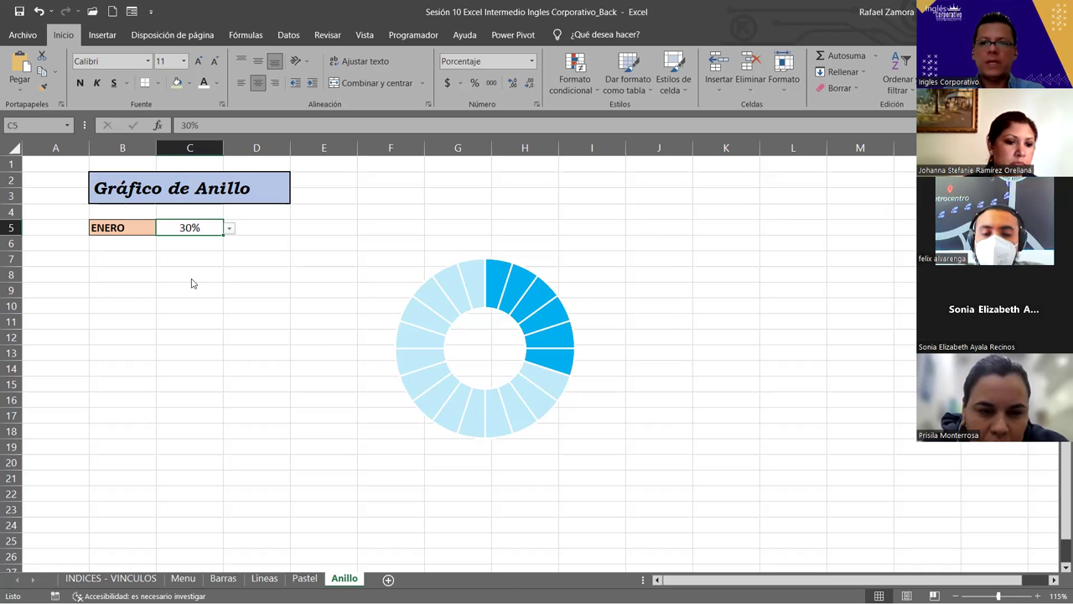
{"action": "left_click", "coordinate": [231, 228]}
{"action": "left_click", "coordinate": [184, 293]}
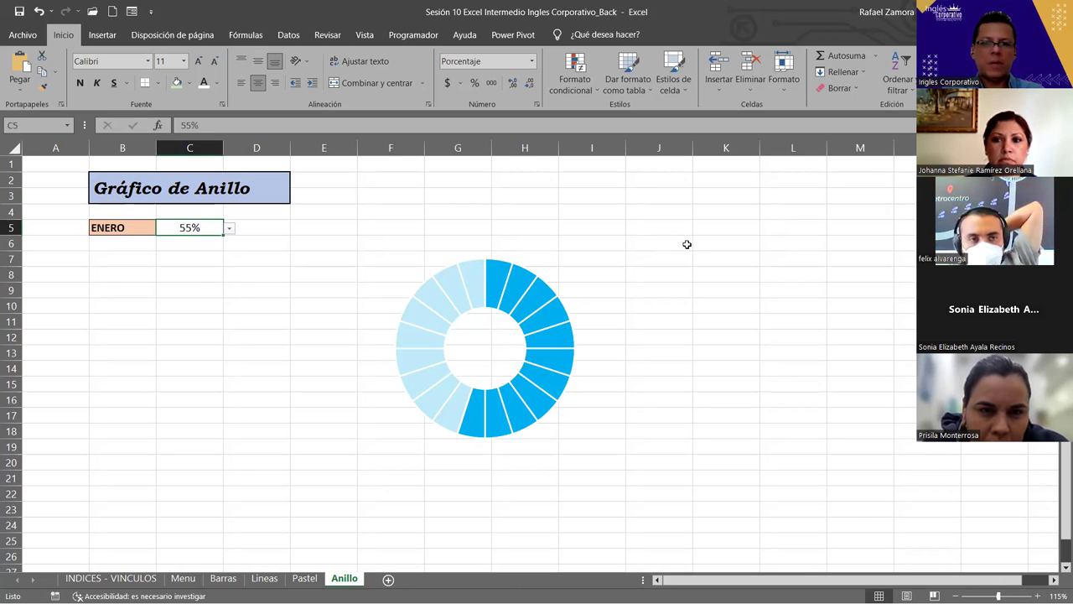
{"action": "left_click", "coordinate": [732, 235]}
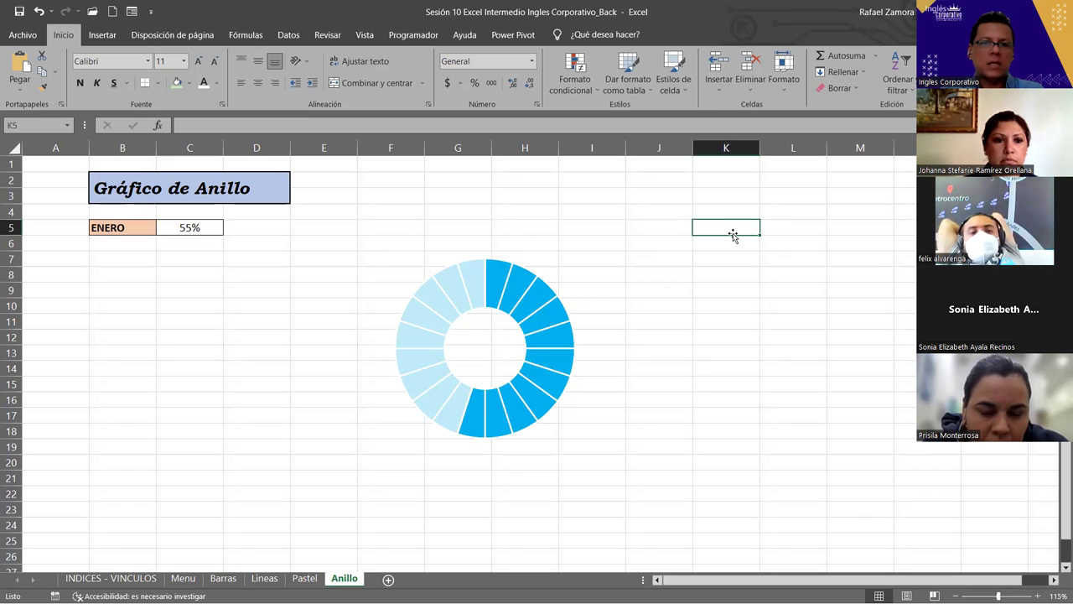
{"action": "left_click", "coordinate": [791, 221]}
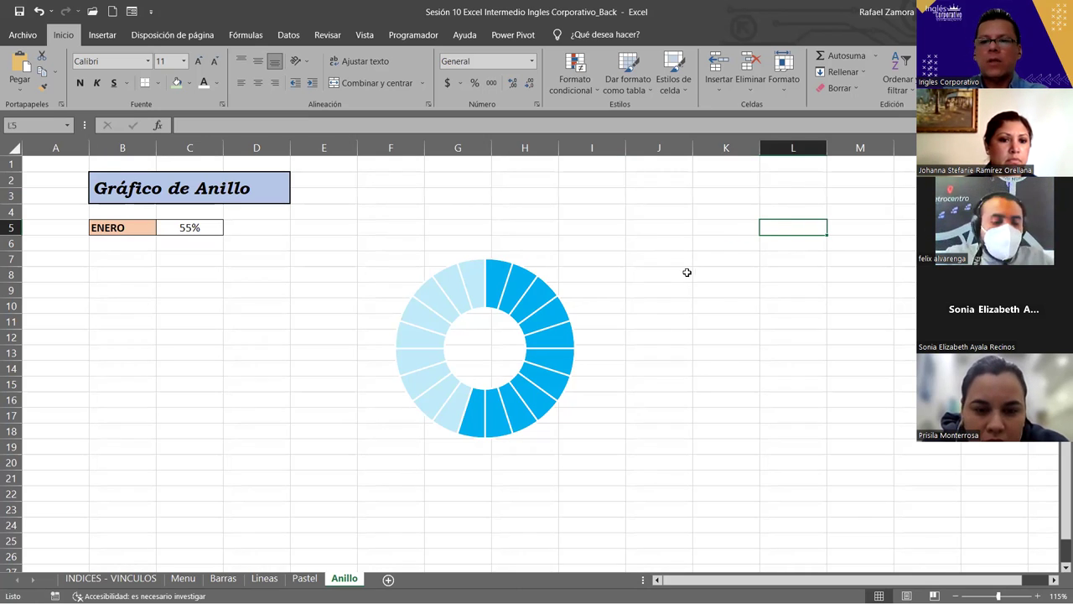
Step: Draw a rectangle inside the doughnut's hole
{"action": "left_click", "coordinate": [101, 35]}
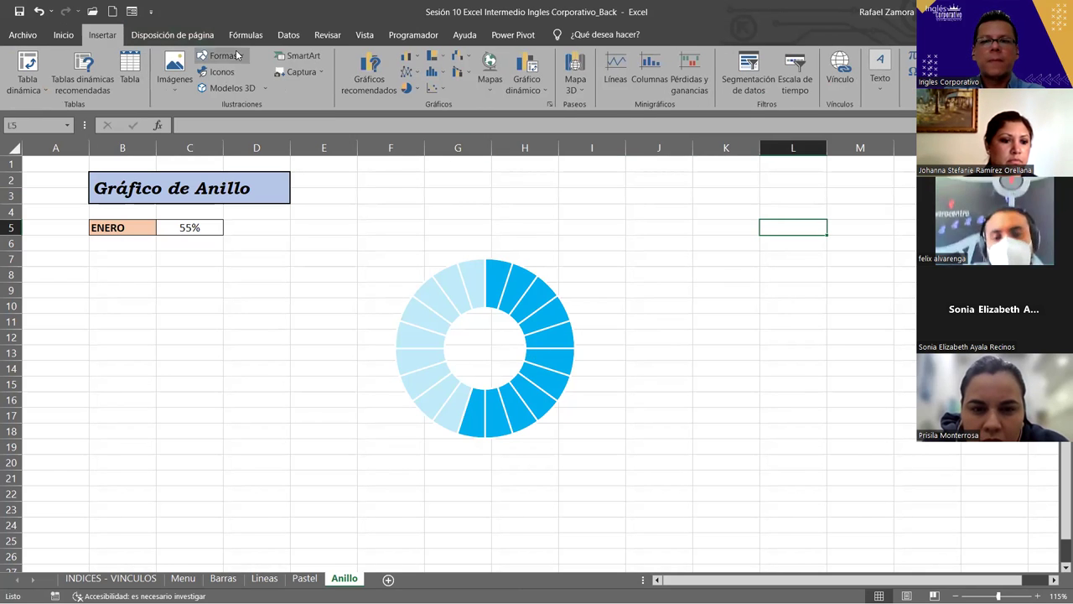
{"action": "left_click", "coordinate": [227, 55]}
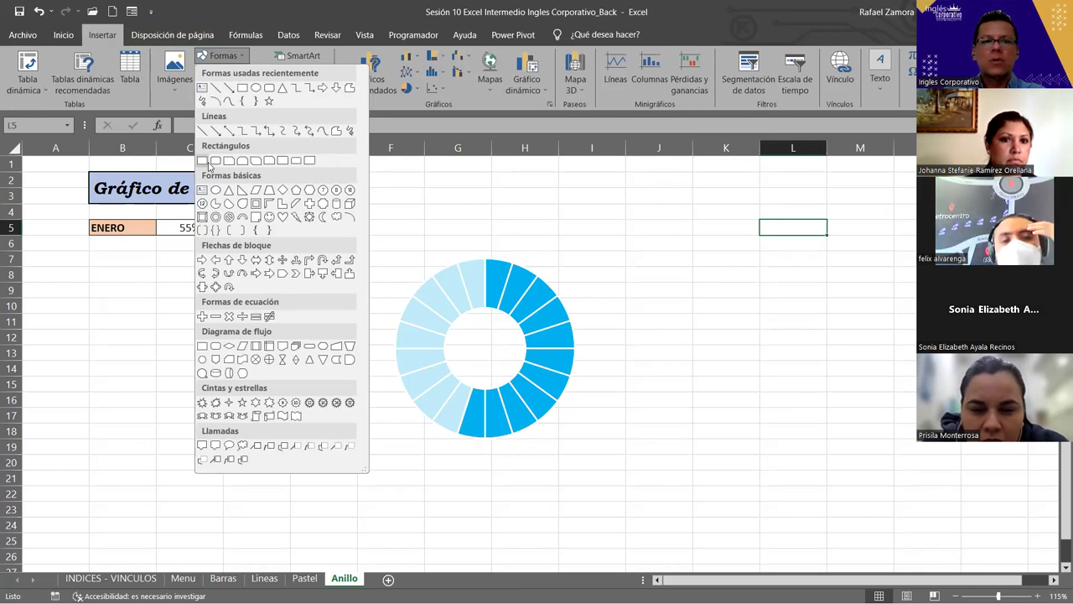
{"action": "left_click", "coordinate": [207, 163]}
{"action": "left_click_drag", "start_coordinate": [448, 328], "coordinate": [516, 368]}
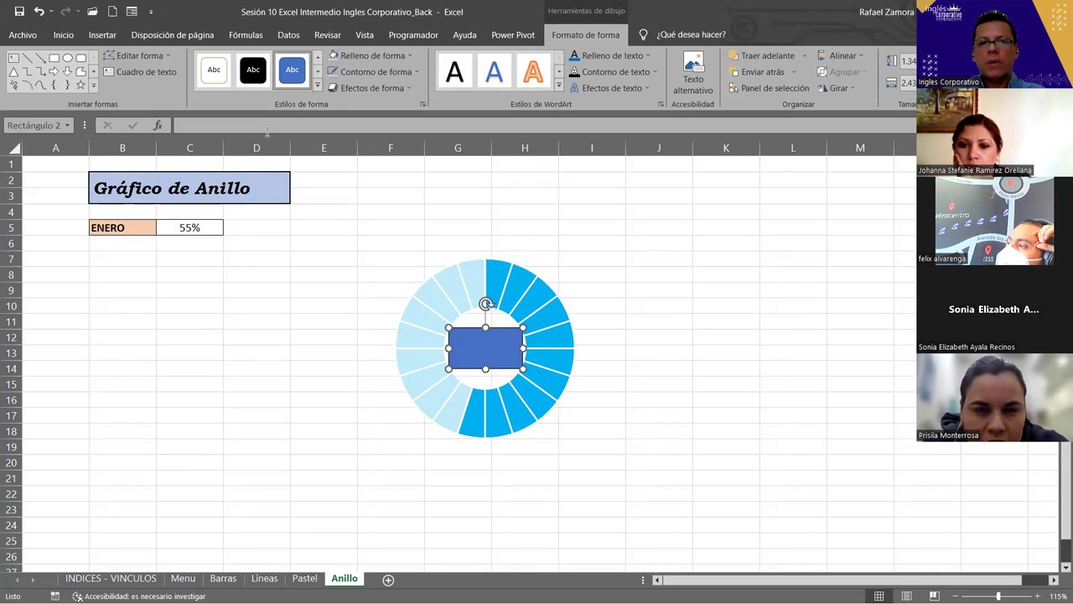
Step: Link the rectangle's text to cell C5 with the formula =$C$5
{"action": "left_click", "coordinate": [234, 124]}
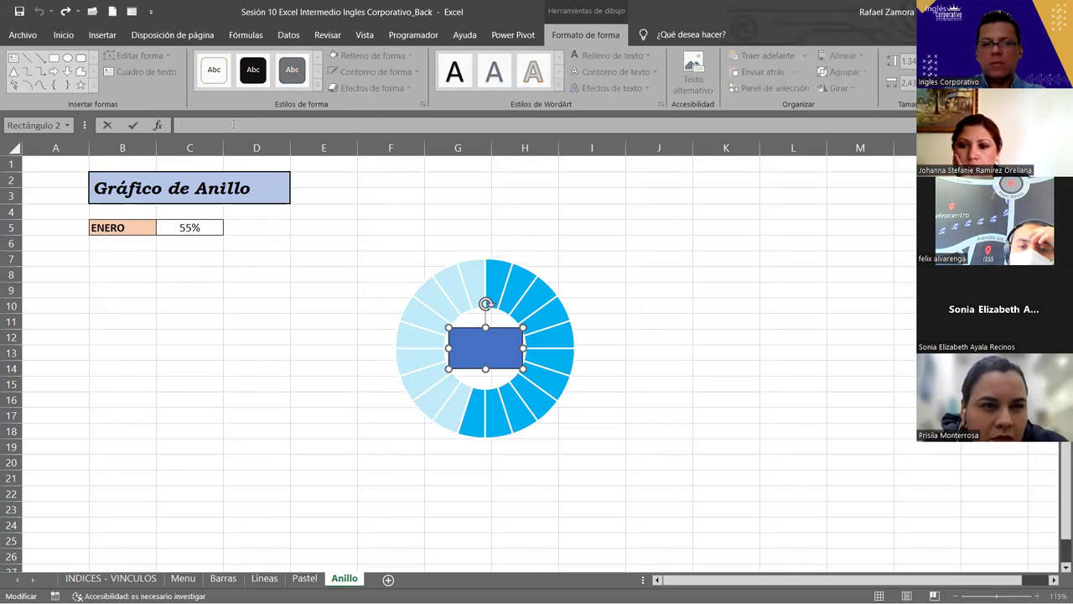
{"action": "type", "text": "="}
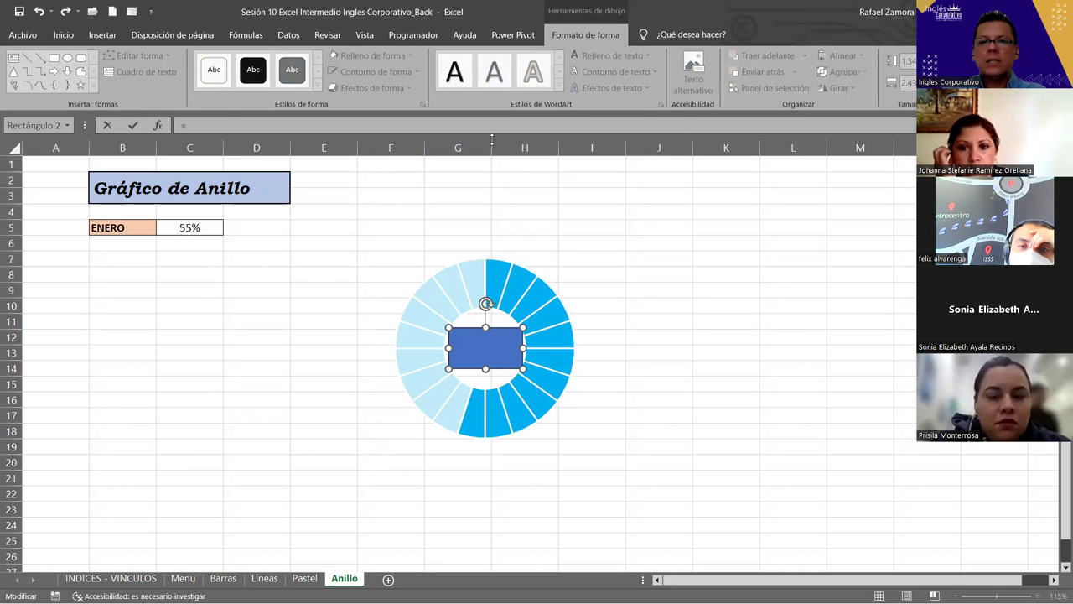
{"action": "left_click", "coordinate": [215, 229]}
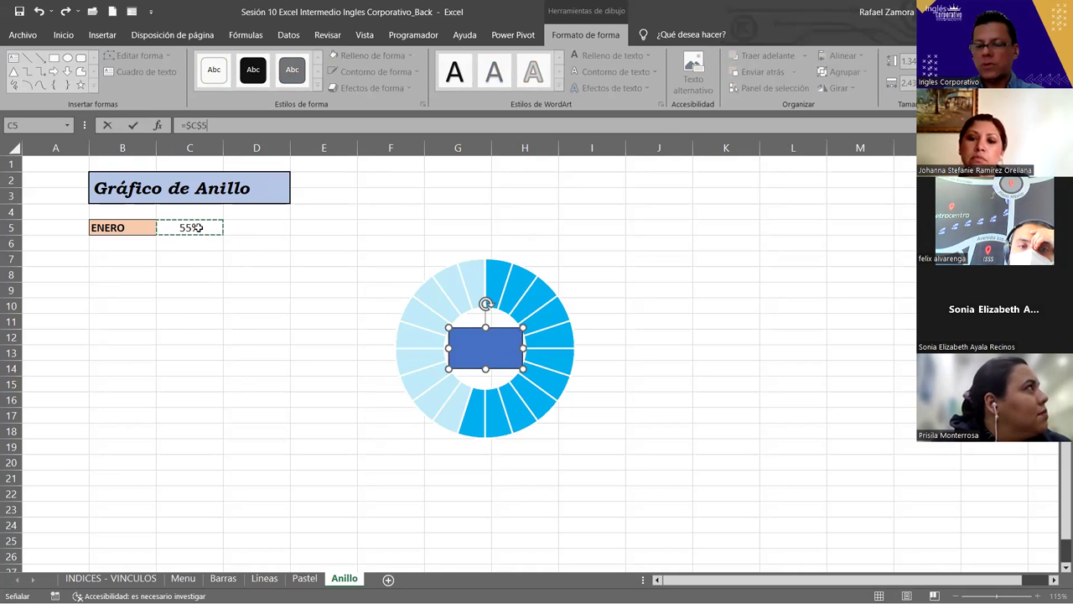
{"action": "key", "text": "Return"}
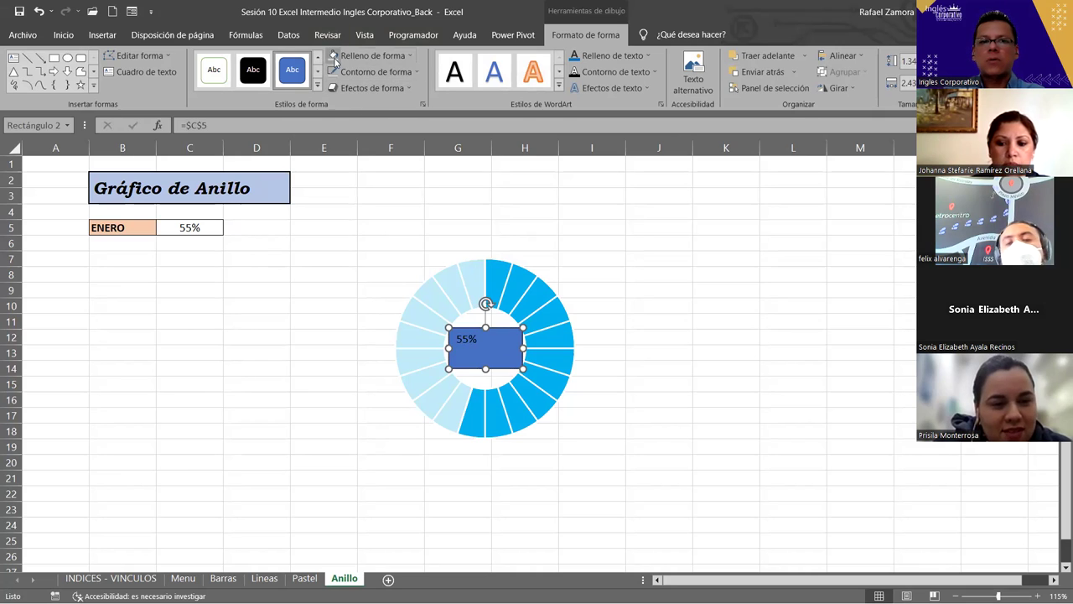
Step: Remove the rectangle's fill and make the 55% text centred, larger, red and bold
{"action": "left_click", "coordinate": [335, 58]}
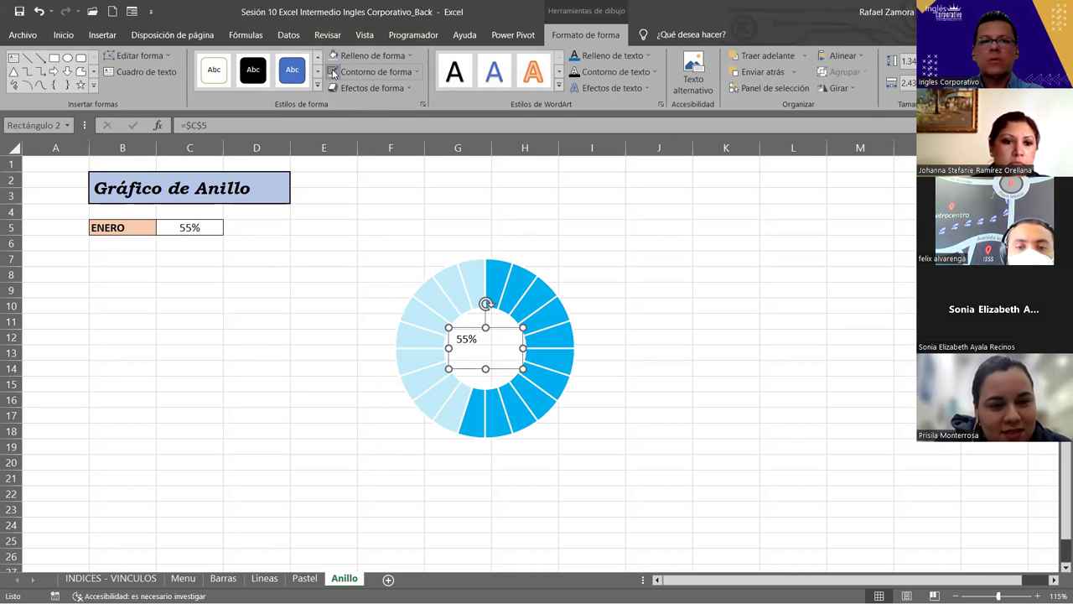
{"action": "left_click", "coordinate": [63, 36]}
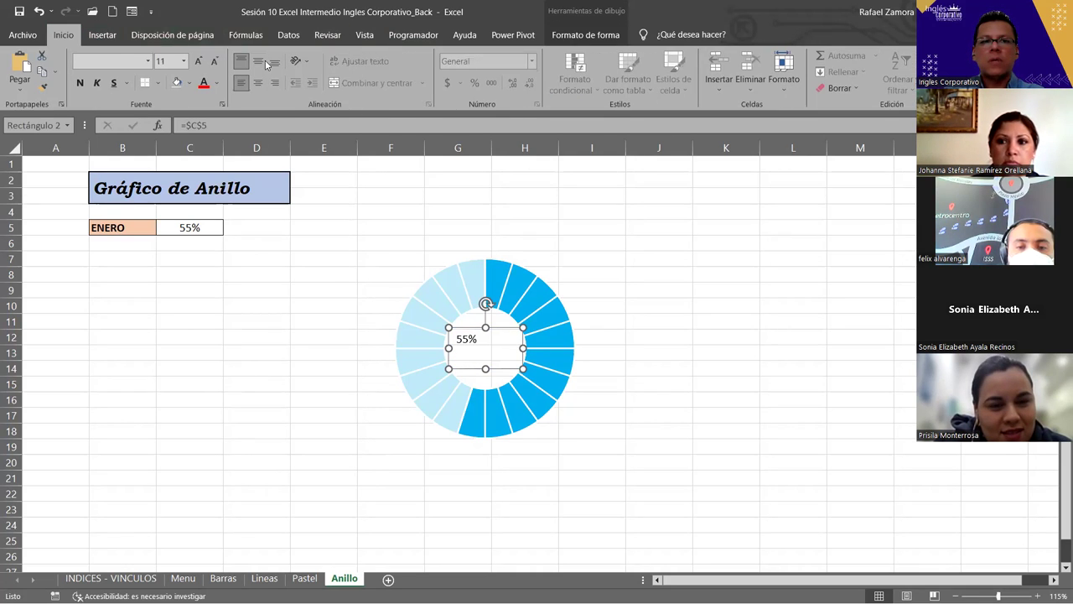
{"action": "left_click", "coordinate": [260, 62]}
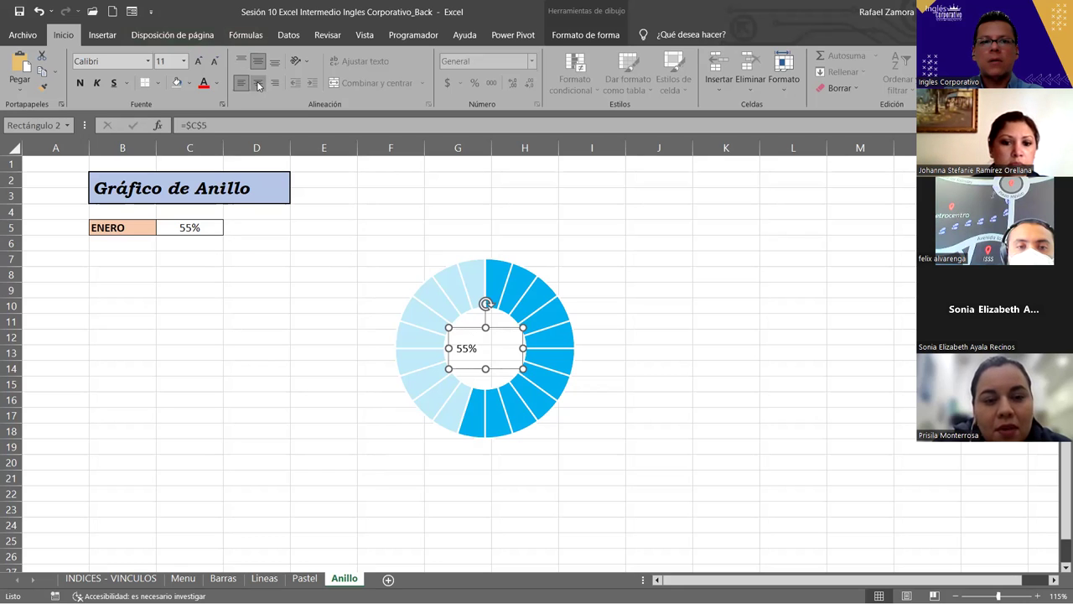
{"action": "left_click", "coordinate": [257, 81]}
{"action": "left_click", "coordinate": [198, 63]}
{"action": "left_click", "coordinate": [198, 63]}
{"action": "left_click", "coordinate": [198, 63]}
{"action": "left_click", "coordinate": [198, 63]}
{"action": "left_click", "coordinate": [198, 63]}
{"action": "left_click", "coordinate": [197, 63]}
{"action": "left_click", "coordinate": [203, 83]}
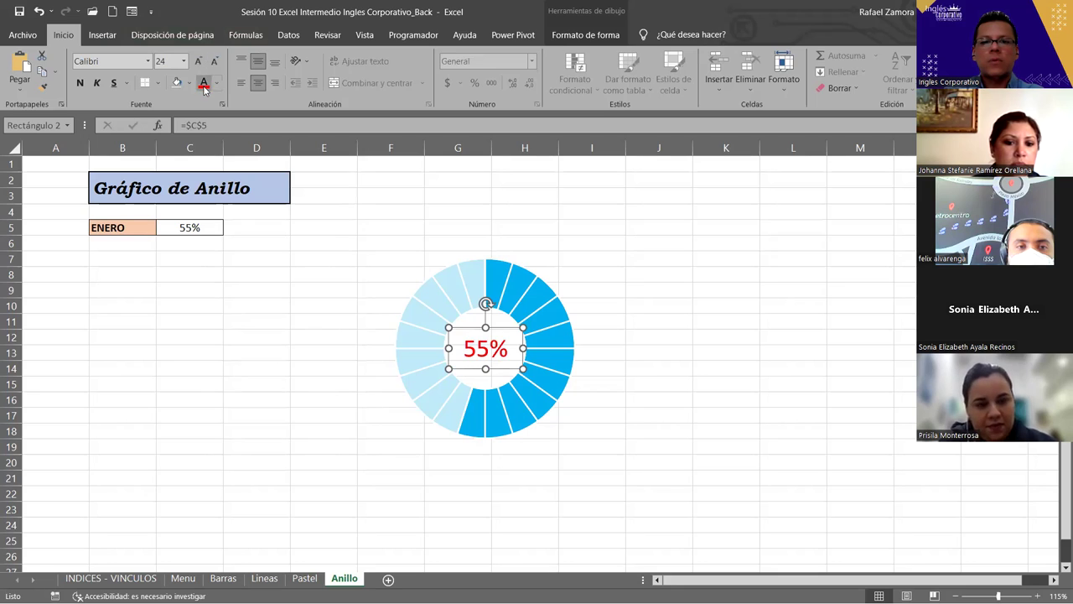
{"action": "left_click", "coordinate": [80, 83]}
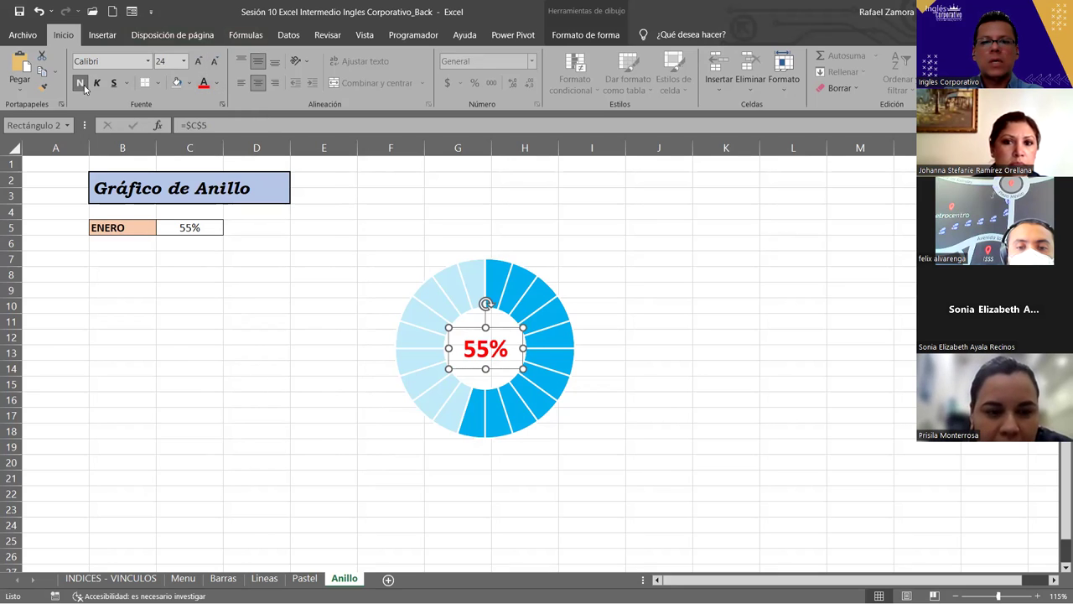
{"action": "left_click", "coordinate": [199, 62]}
{"action": "left_click", "coordinate": [198, 62]}
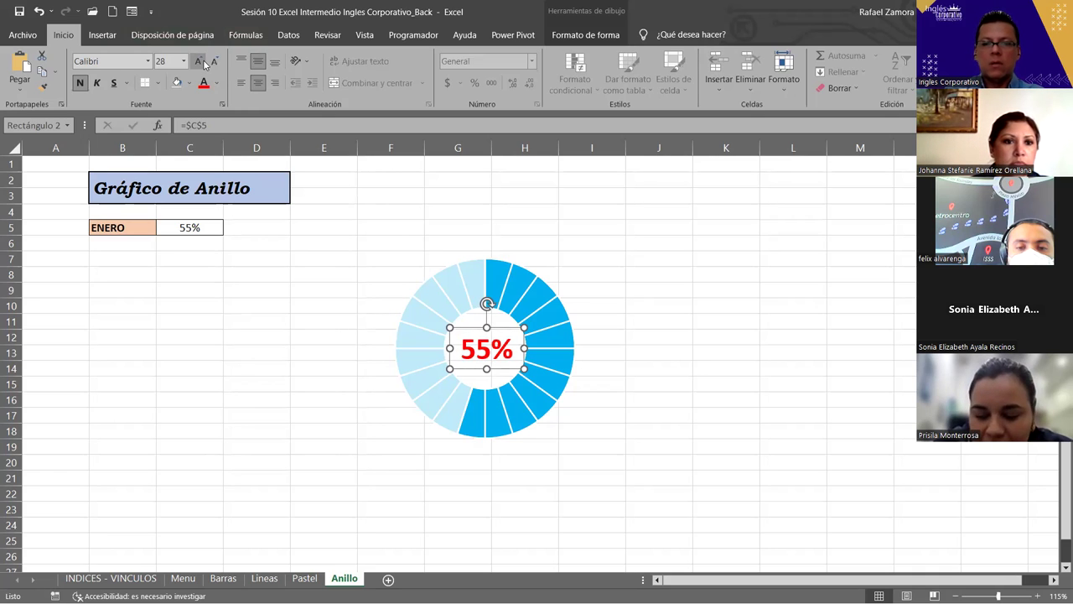
{"action": "left_click", "coordinate": [486, 375]}
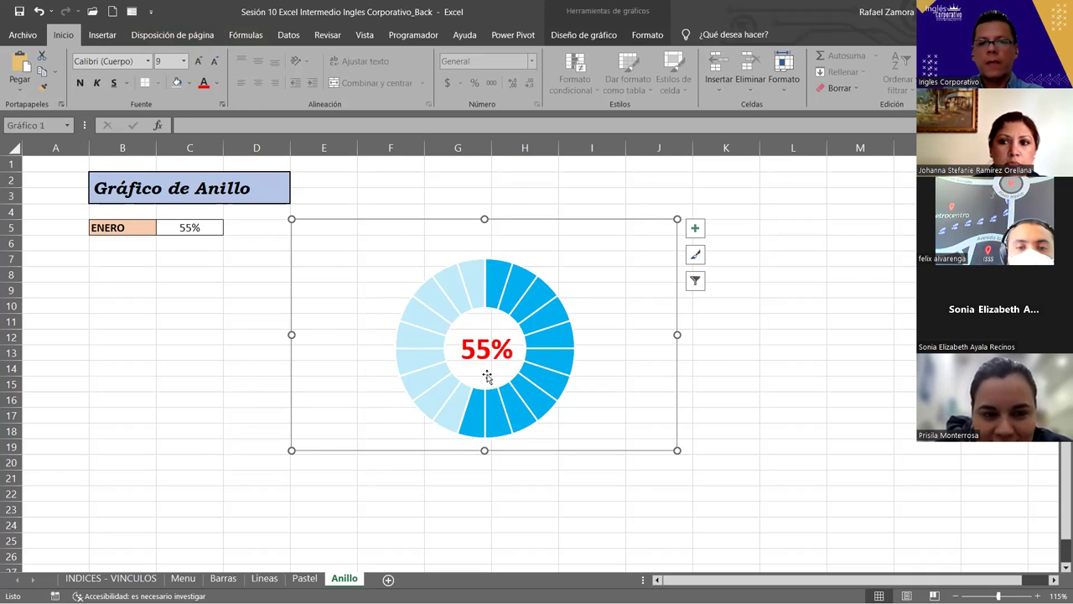
{"action": "left_click", "coordinate": [771, 305]}
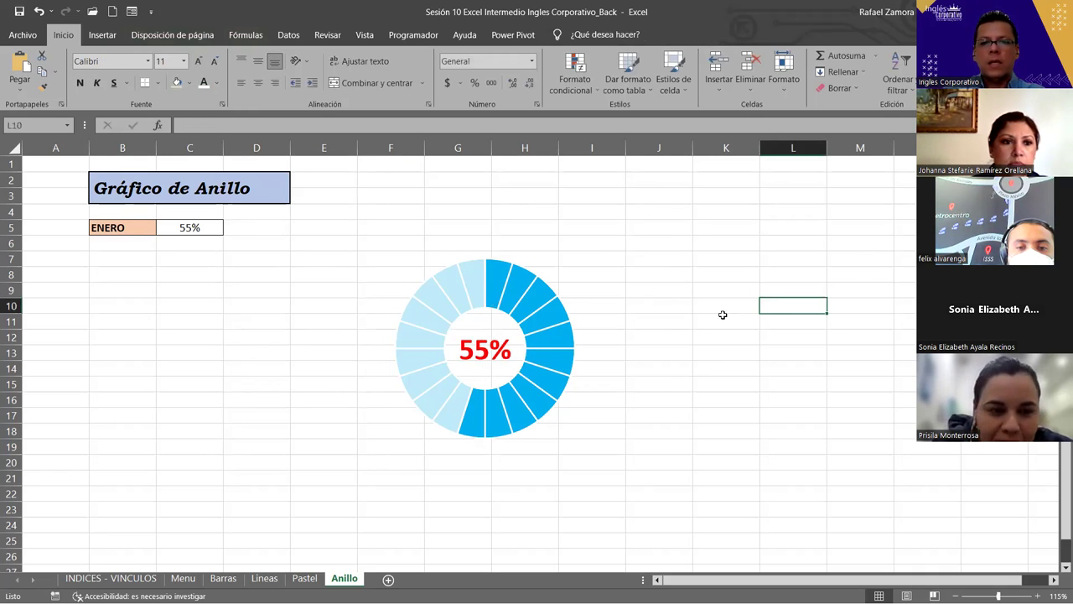
{"action": "left_click", "coordinate": [209, 225]}
{"action": "type", "text": "70"}
{"action": "key", "text": "ctrl+Return"}
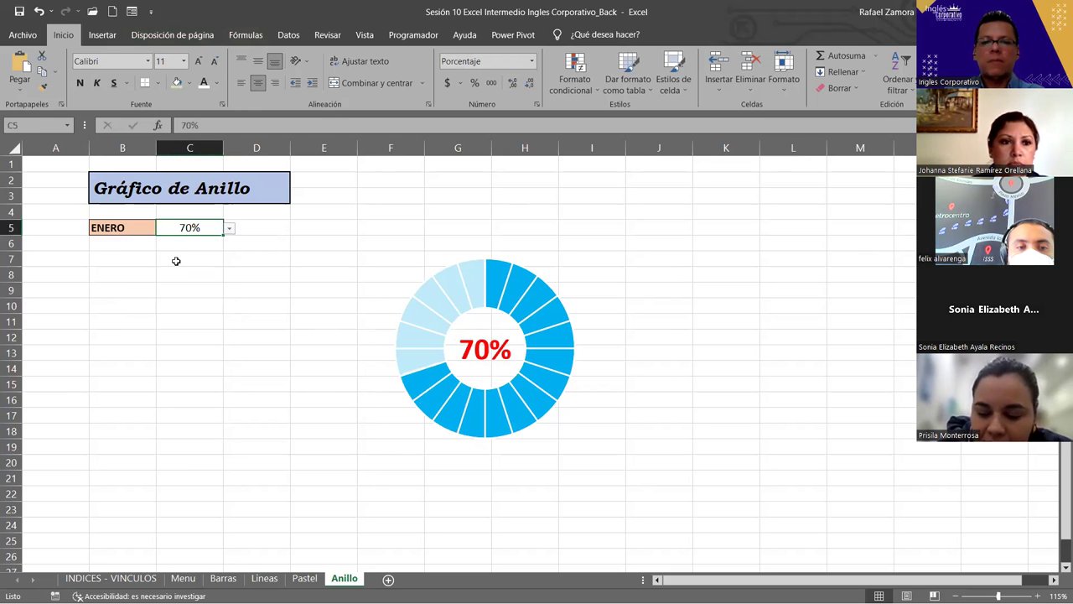
{"action": "left_click", "coordinate": [229, 228]}
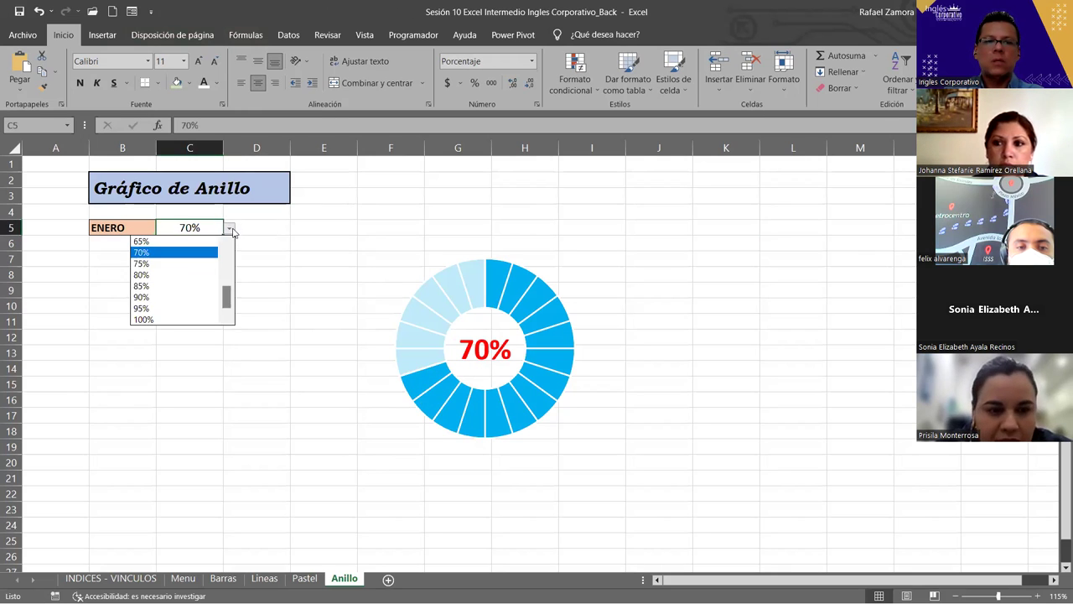
{"action": "left_click", "coordinate": [158, 319]}
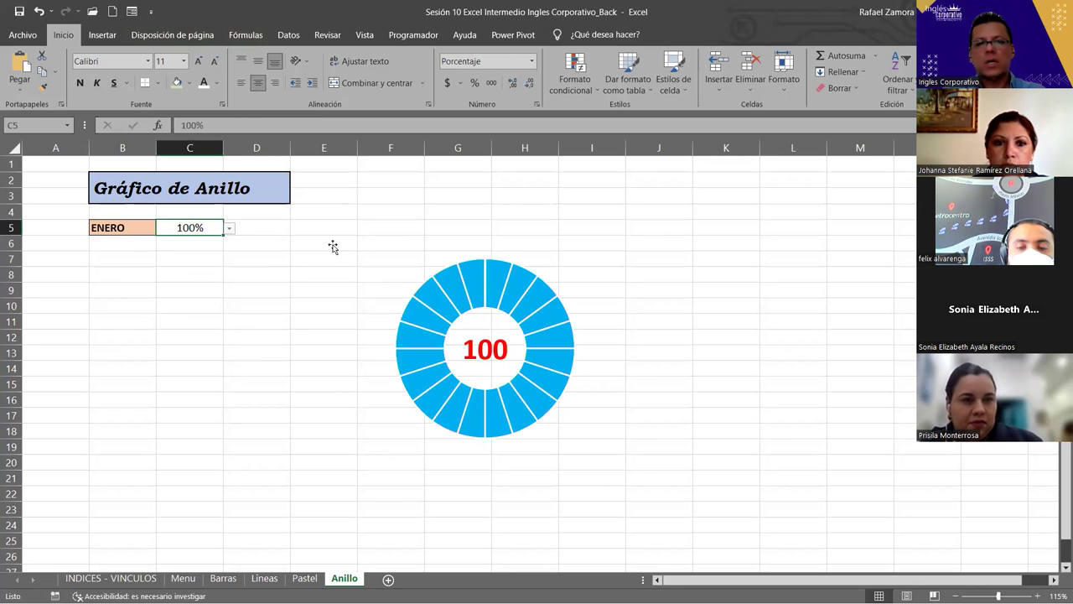
{"action": "left_click", "coordinate": [228, 228]}
{"action": "left_click", "coordinate": [171, 275]}
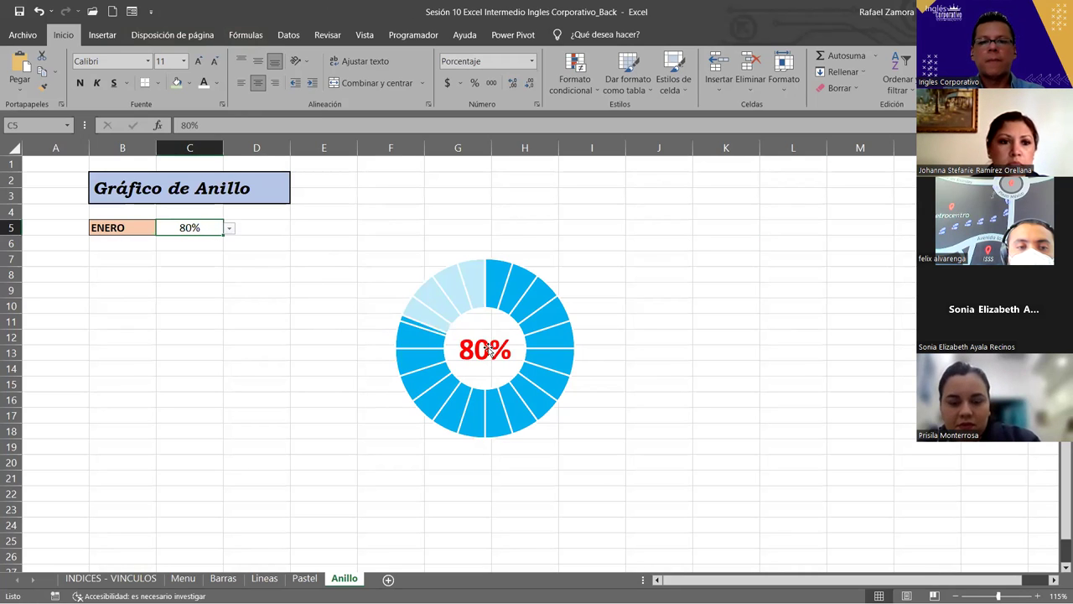
{"action": "mouse_move", "coordinate": [555, 341]}
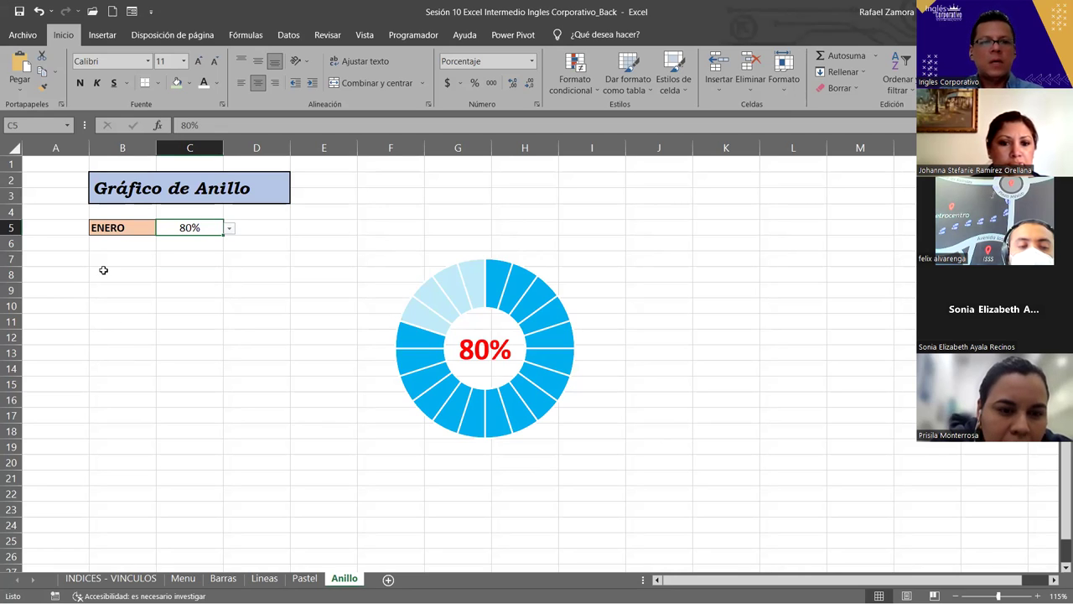
{"action": "key", "text": "Down"}
{"action": "key", "text": "Down"}
{"action": "key", "text": "Down"}
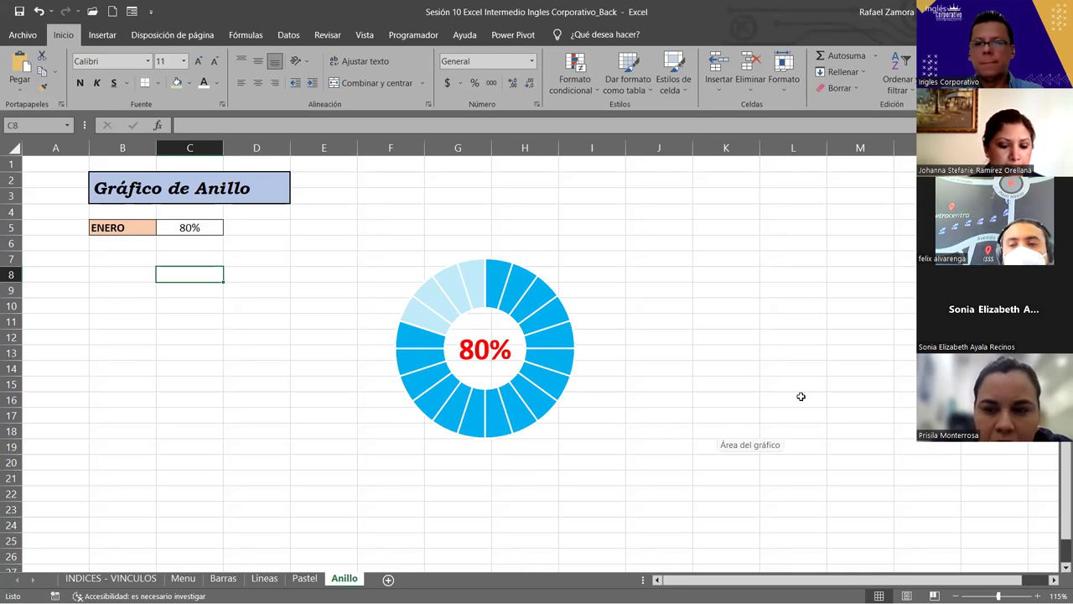
Step: Select cells B8:B25 and open font colours, closing them without applying a colour
{"action": "left_click", "coordinate": [761, 447]}
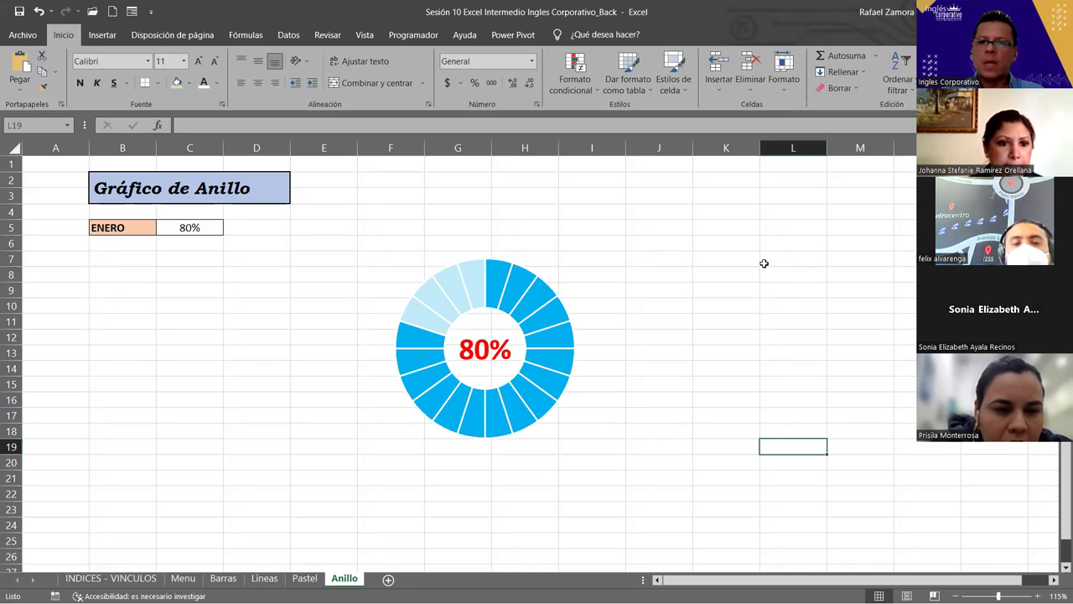
{"action": "left_click", "coordinate": [116, 281]}
{"action": "left_click", "coordinate": [136, 352]}
{"action": "left_click_drag", "start_coordinate": [131, 282], "coordinate": [140, 560]}
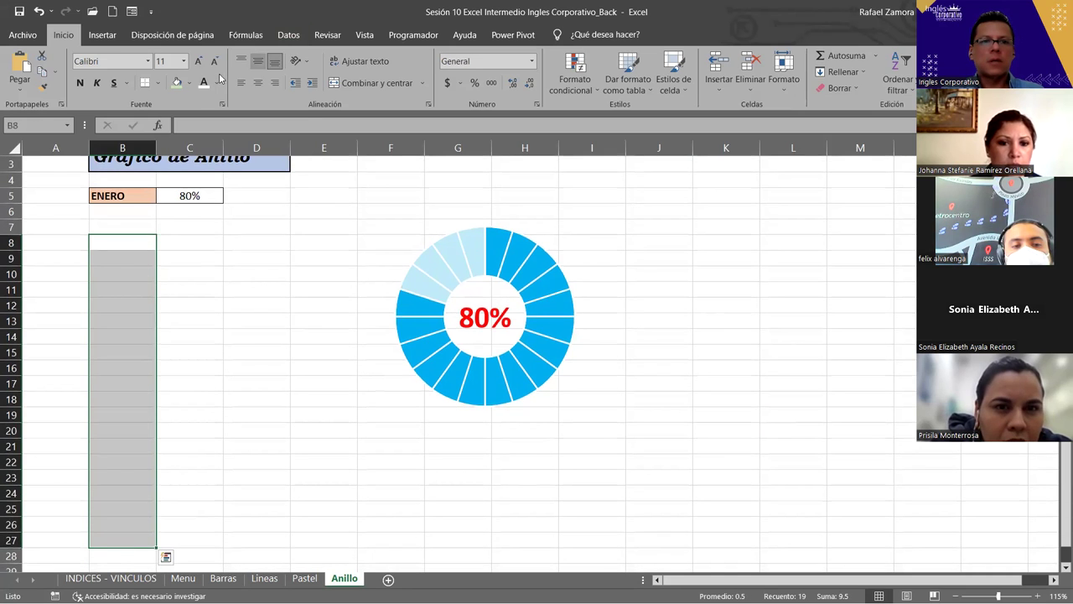
{"action": "left_click", "coordinate": [215, 83]}
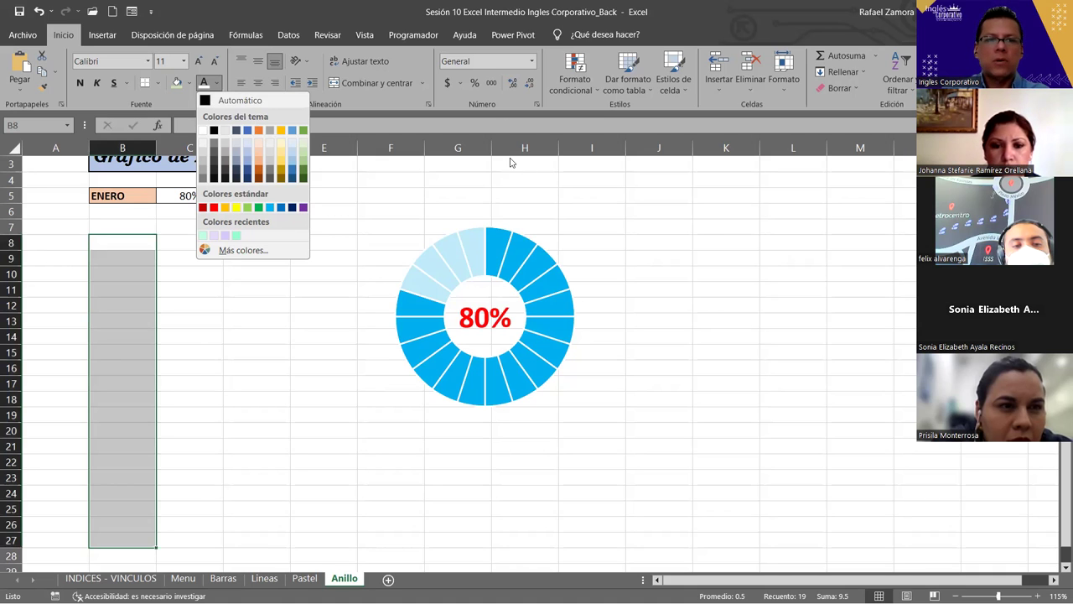
{"action": "key", "text": "Escape"}
Step: Set the font colour of the 20% in cell C6 to white
{"action": "left_click", "coordinate": [198, 210]}
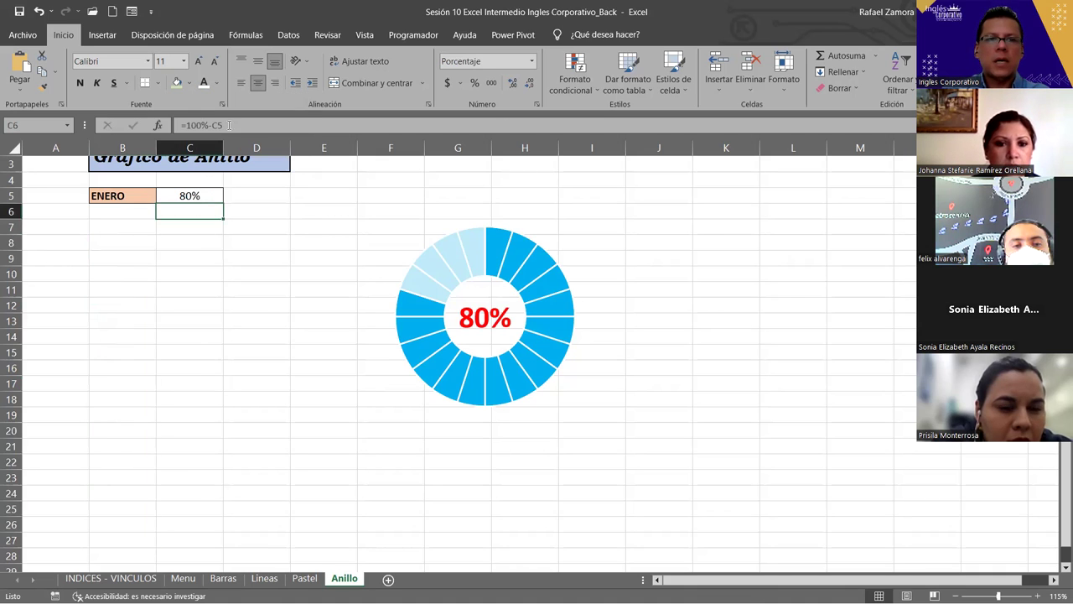
{"action": "left_click", "coordinate": [217, 83]}
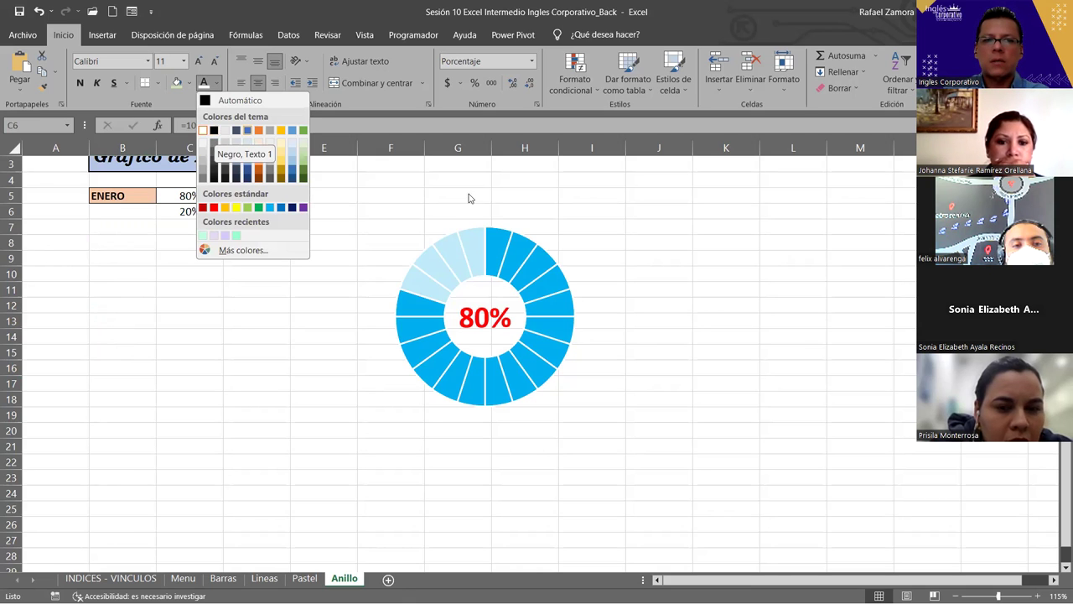
{"action": "left_click", "coordinate": [299, 280]}
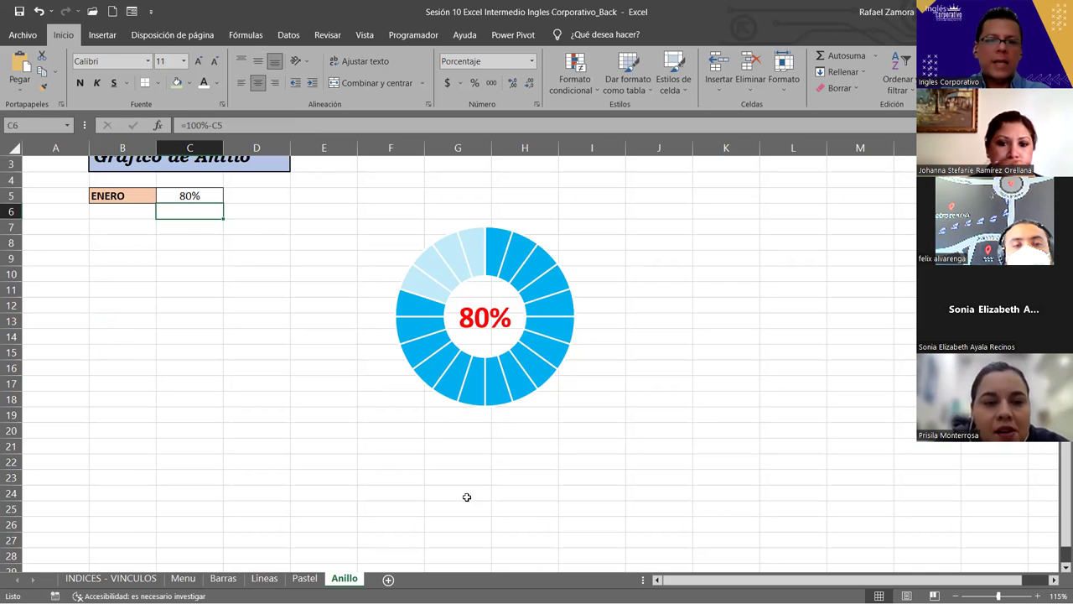
Step: Move through the sheet tabs to the Menu sheet
{"action": "left_click", "coordinate": [303, 578]}
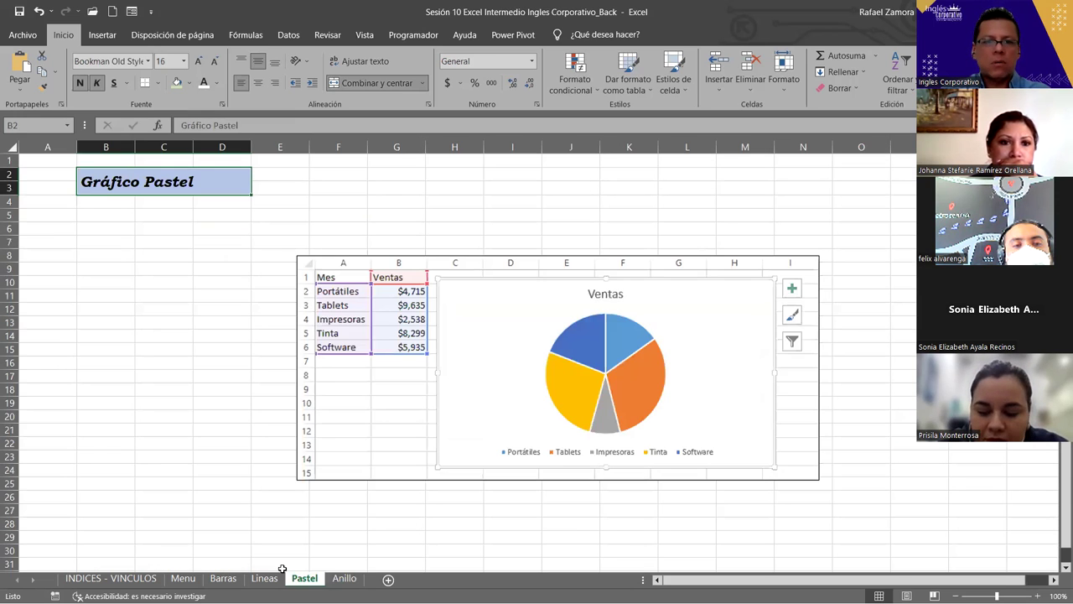
{"action": "left_click", "coordinate": [255, 578]}
{"action": "left_click", "coordinate": [223, 578]}
{"action": "left_click", "coordinate": [111, 579]}
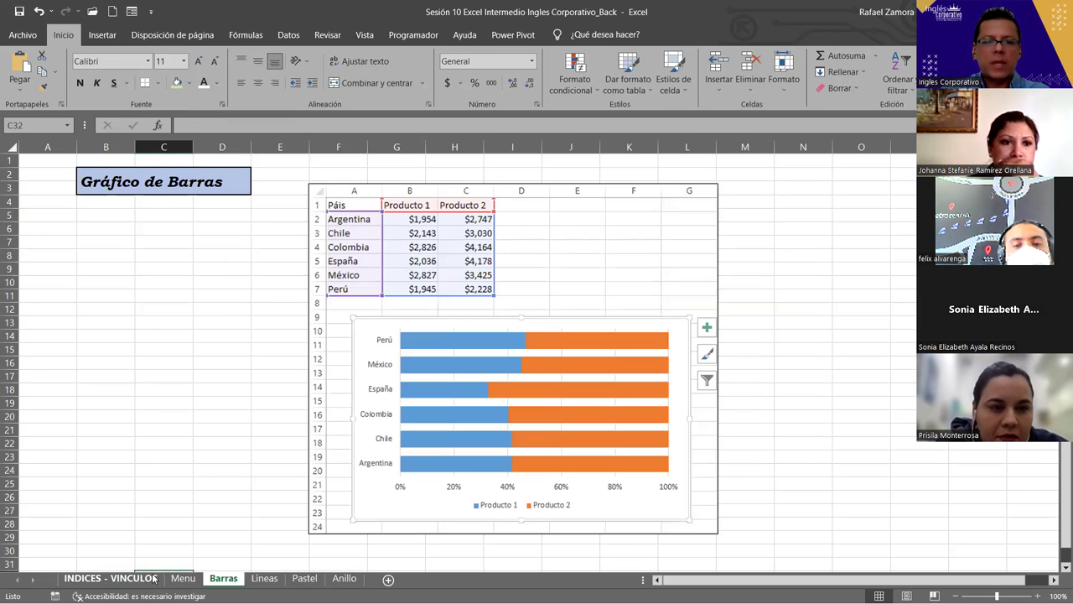
{"action": "left_click", "coordinate": [182, 578]}
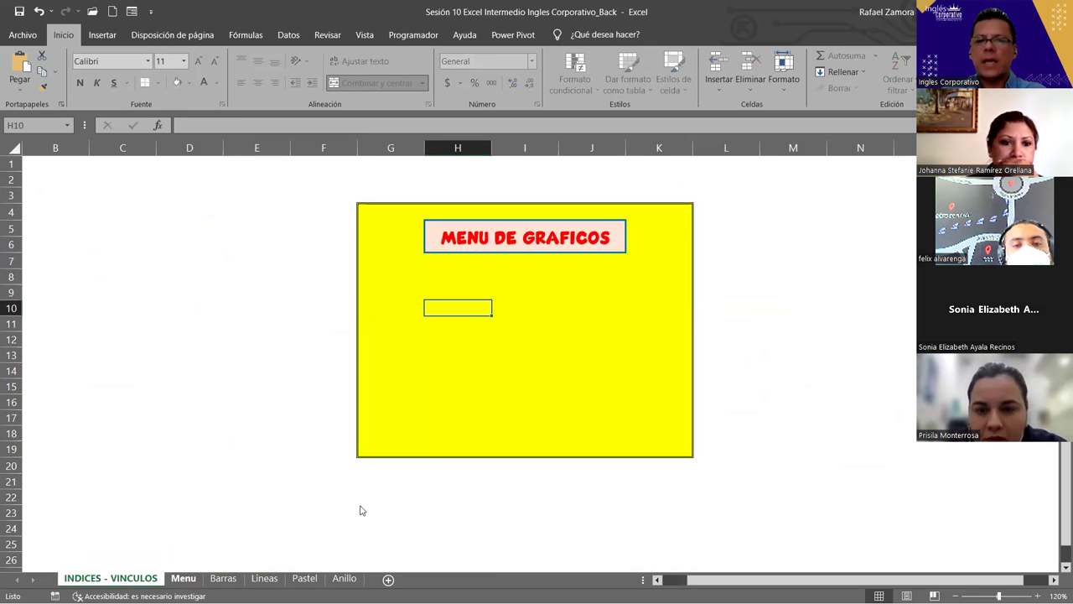
{"action": "left_click", "coordinate": [795, 319]}
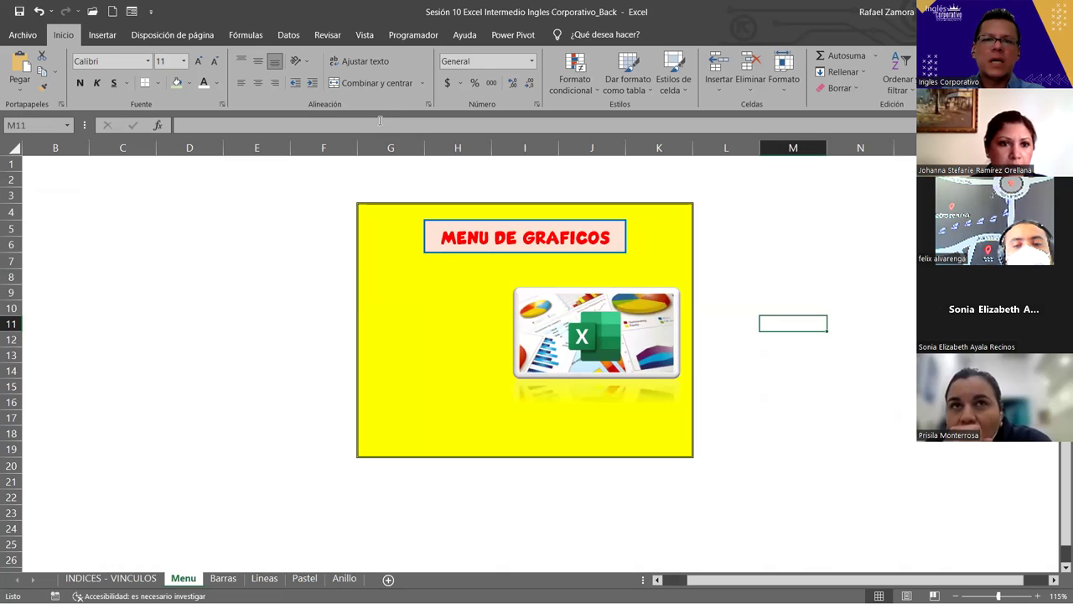
Step: Draw a 'Gráfico de Barras' rectangle left of the chart image, with its text vertically centred
{"action": "left_click", "coordinate": [102, 35]}
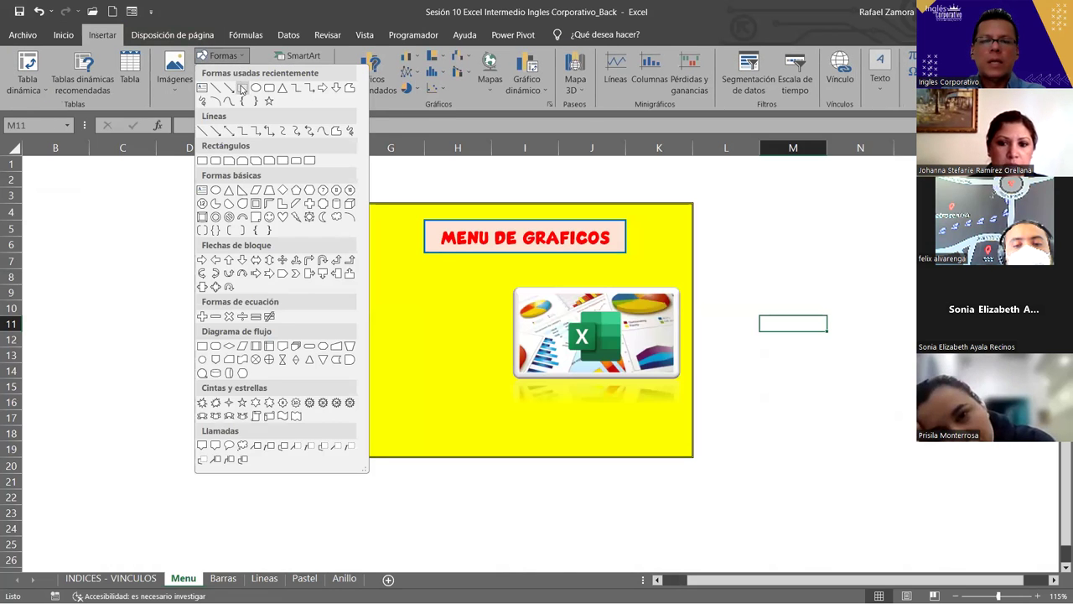
{"action": "left_click", "coordinate": [243, 88]}
{"action": "left_click_drag", "start_coordinate": [387, 291], "coordinate": [499, 314]}
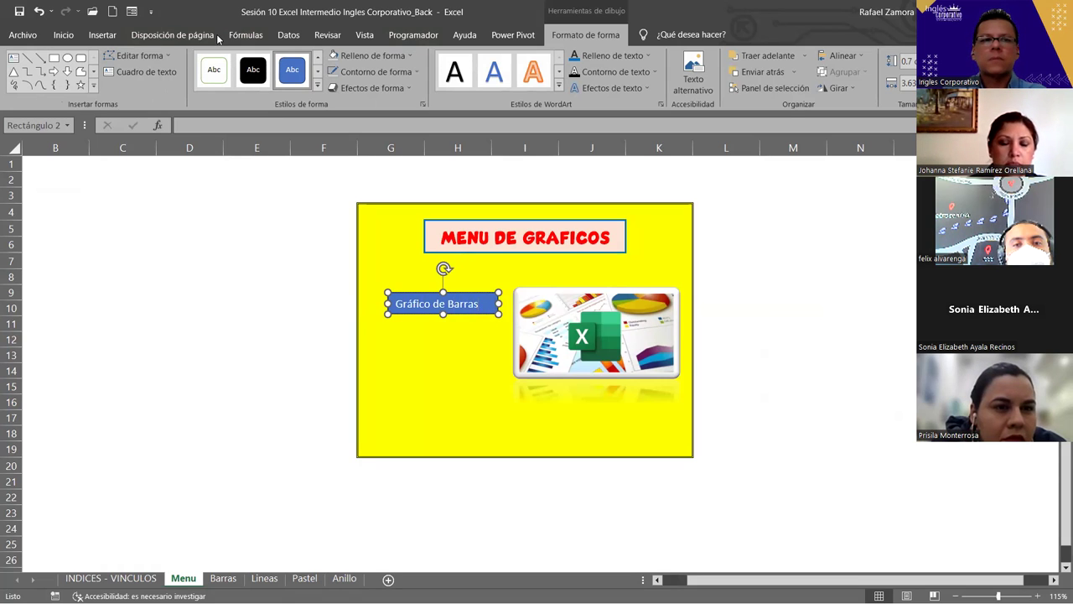
{"action": "left_click", "coordinate": [63, 34]}
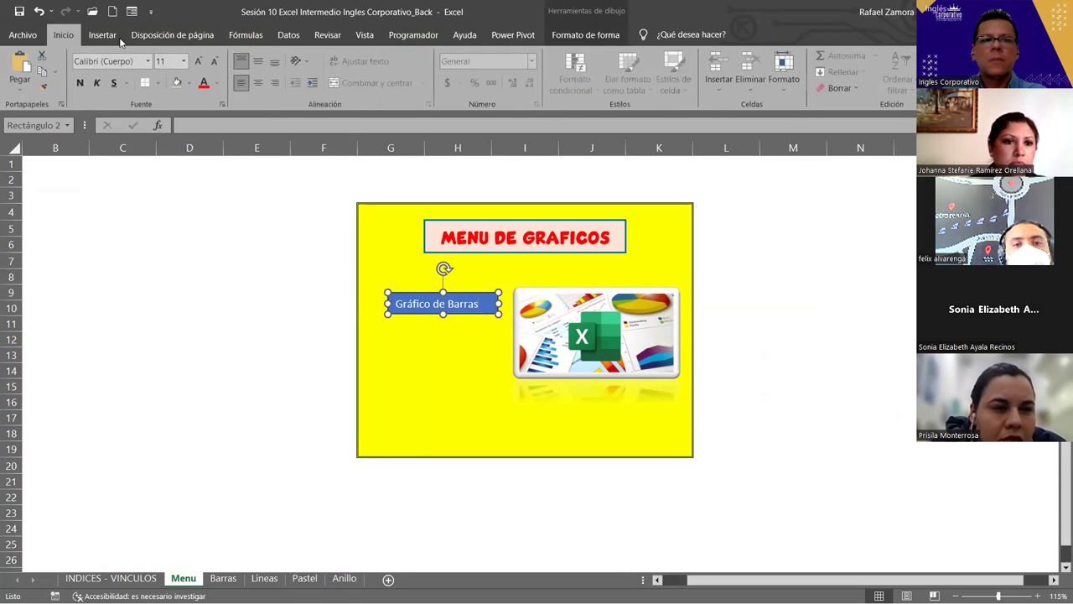
{"action": "left_click", "coordinate": [257, 62]}
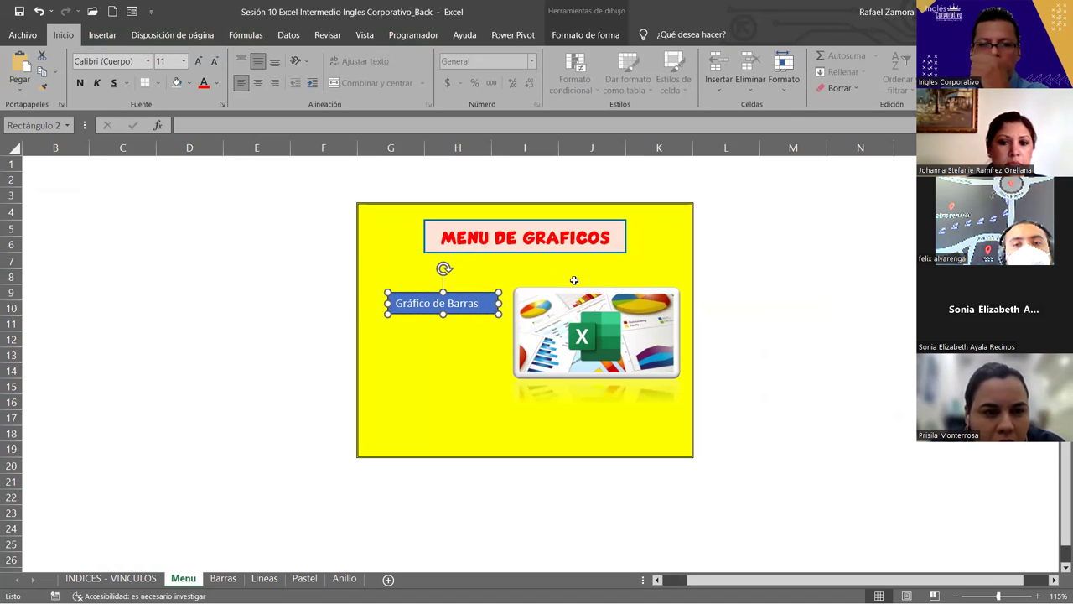
{"action": "left_click_drag", "start_coordinate": [475, 294], "coordinate": [471, 292]}
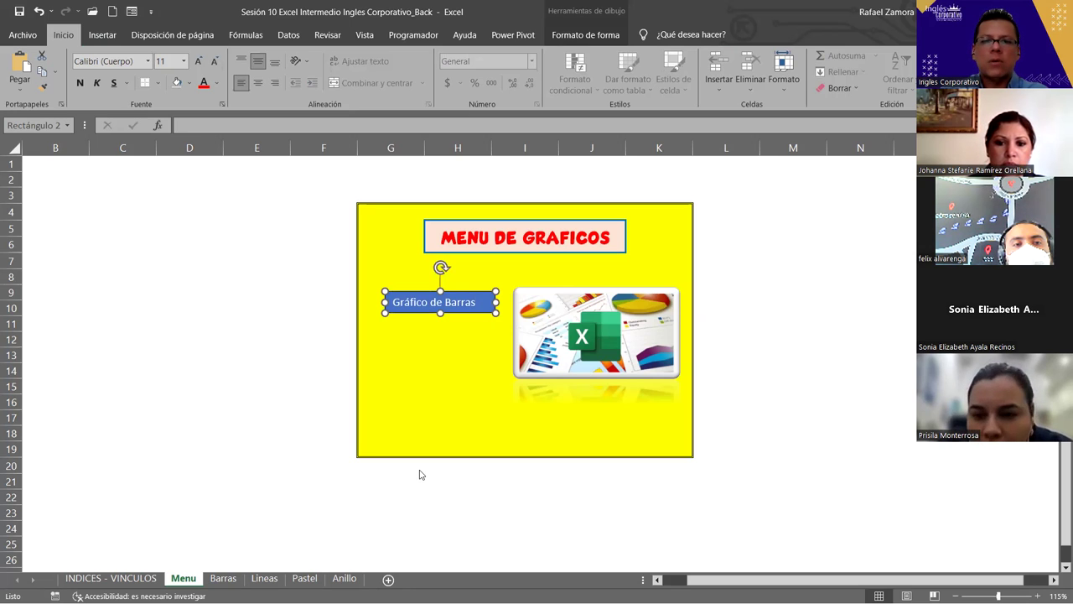
Step: Fill the Gráfico de Barras shape with red from Relleno de forma
{"action": "left_click", "coordinate": [484, 302]}
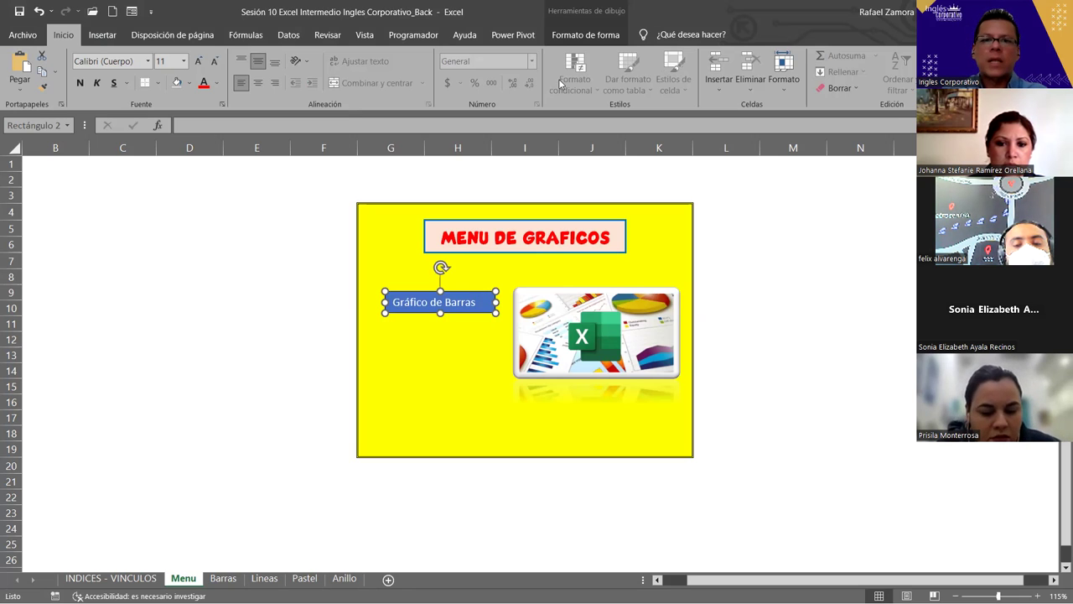
{"action": "left_click", "coordinate": [587, 36]}
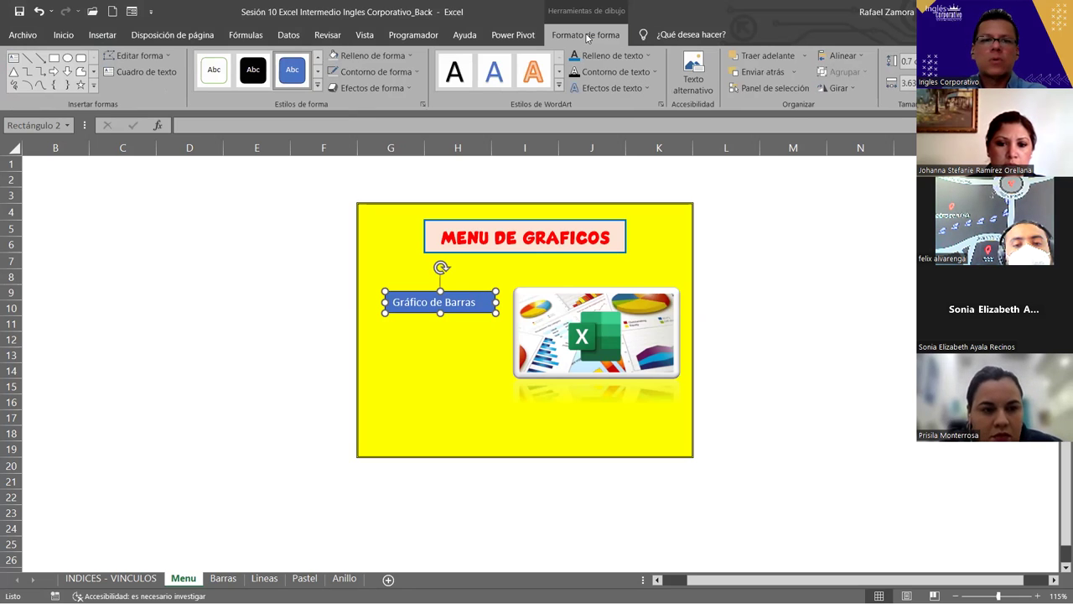
{"action": "left_click", "coordinate": [410, 56]}
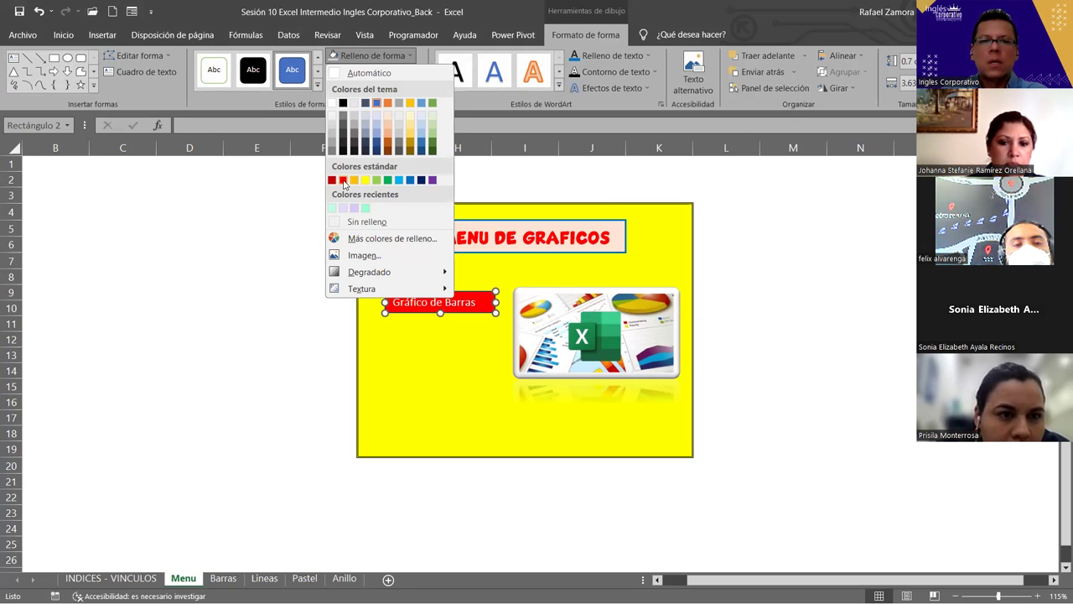
{"action": "left_click", "coordinate": [343, 182]}
Step: Make the Gráfico de Barras button text bold
{"action": "left_click", "coordinate": [62, 34]}
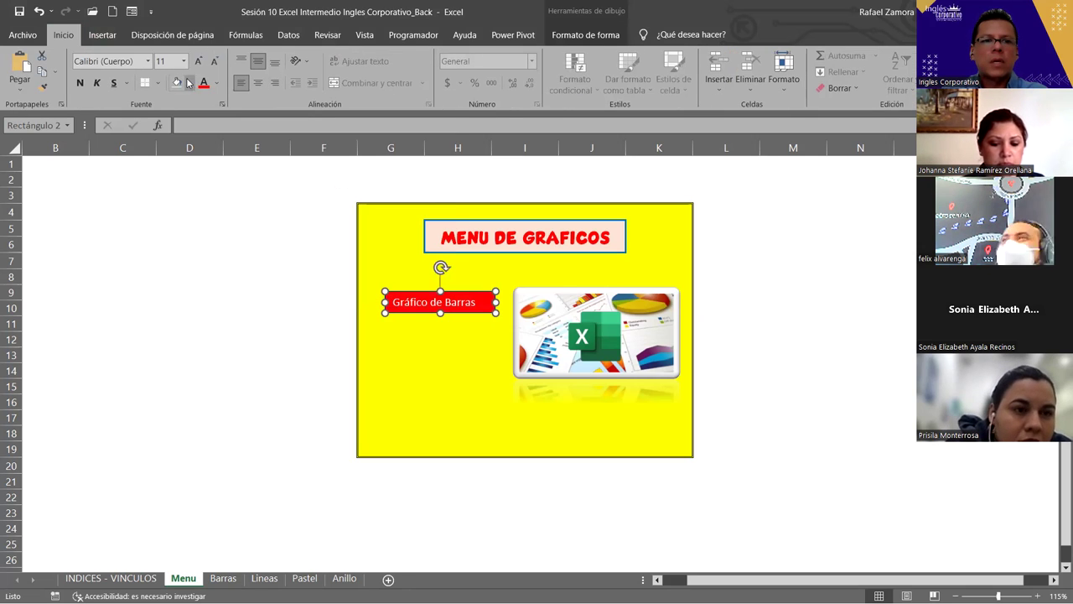
{"action": "left_click", "coordinate": [80, 83]}
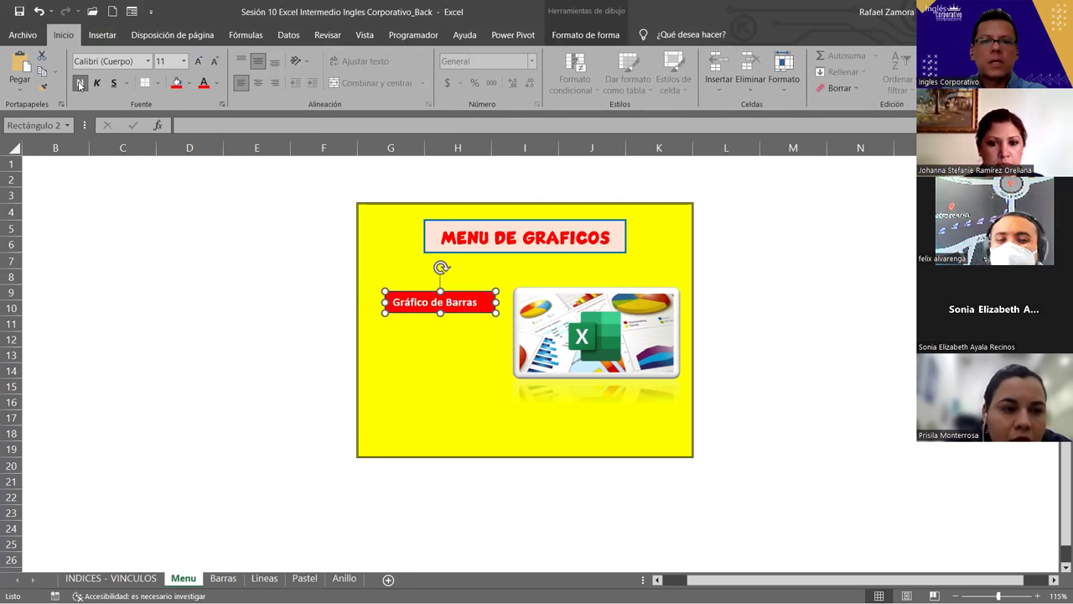
{"action": "left_click", "coordinate": [562, 36]}
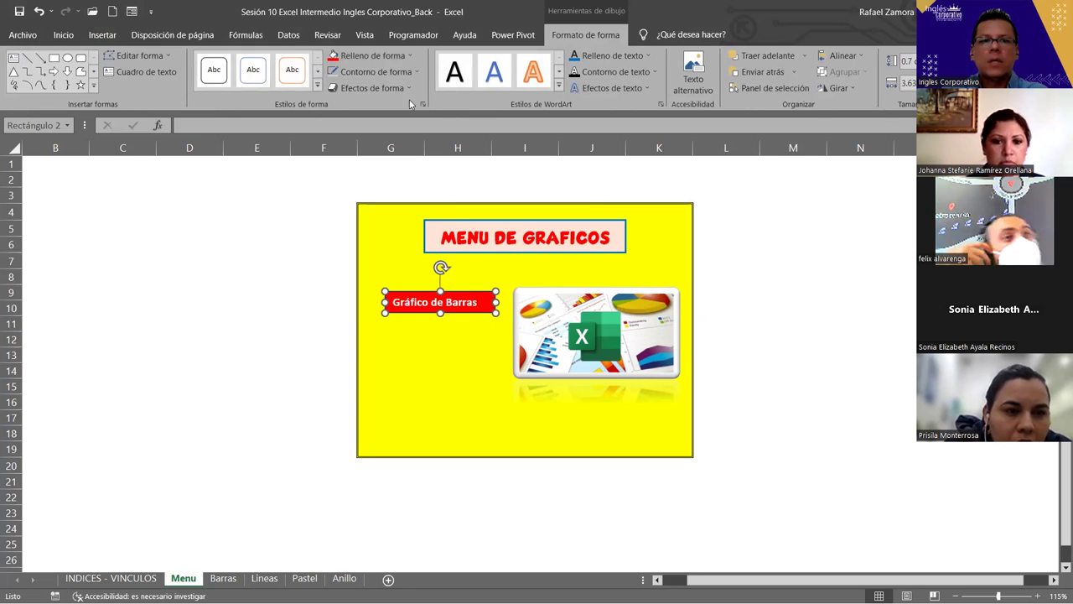
Step: Apply a Bisel preset from Efectos de forma to the red Gráfico de Barras shape
{"action": "left_click", "coordinate": [406, 86]}
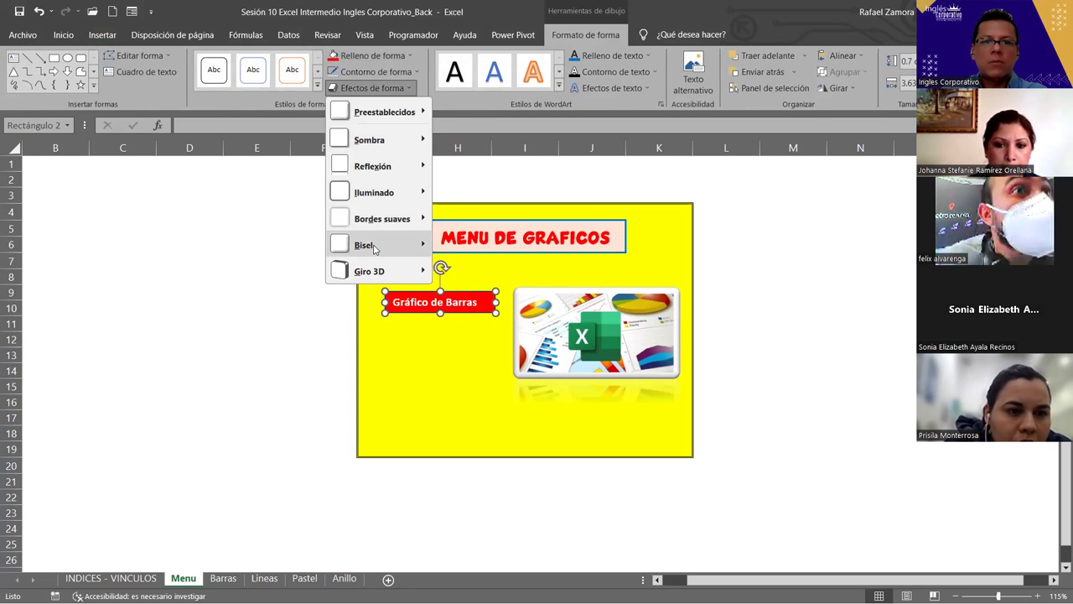
{"action": "mouse_move", "coordinate": [394, 245]}
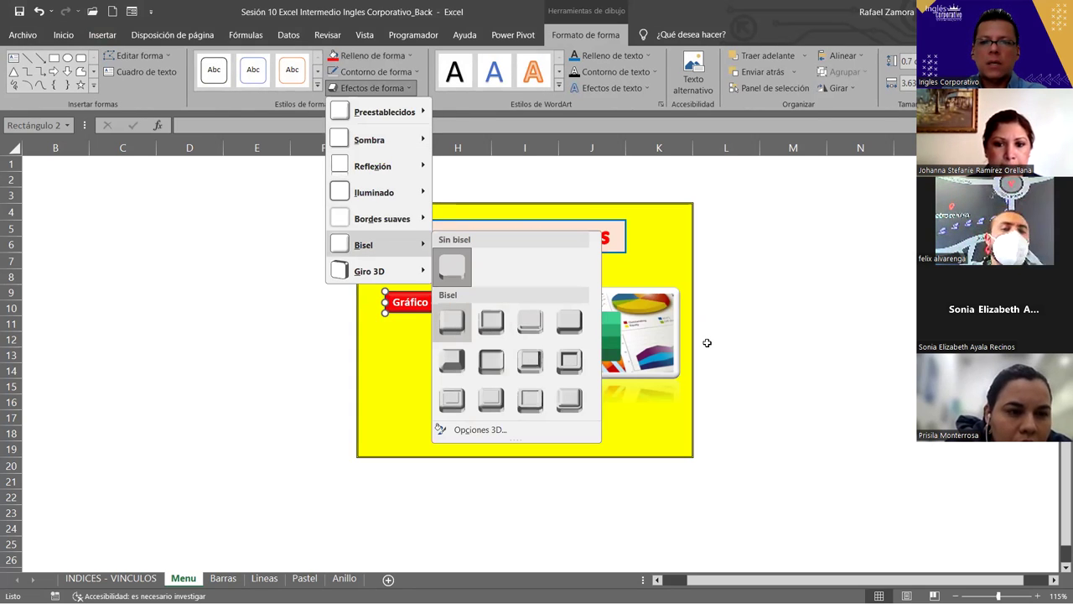
{"action": "left_click", "coordinate": [793, 352]}
{"action": "left_click", "coordinate": [491, 298]}
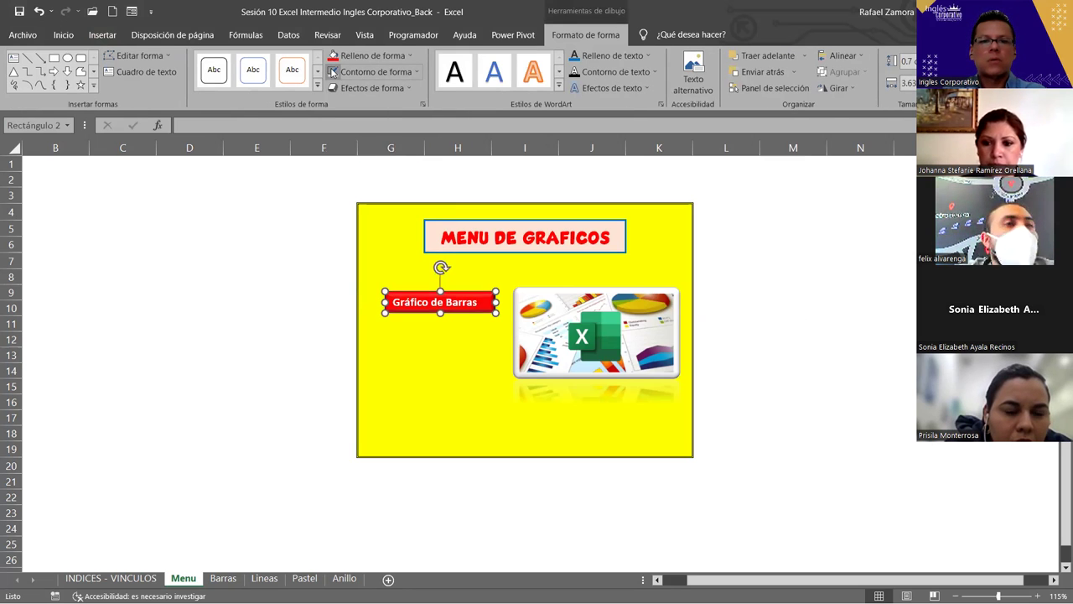
{"action": "left_click", "coordinate": [751, 352]}
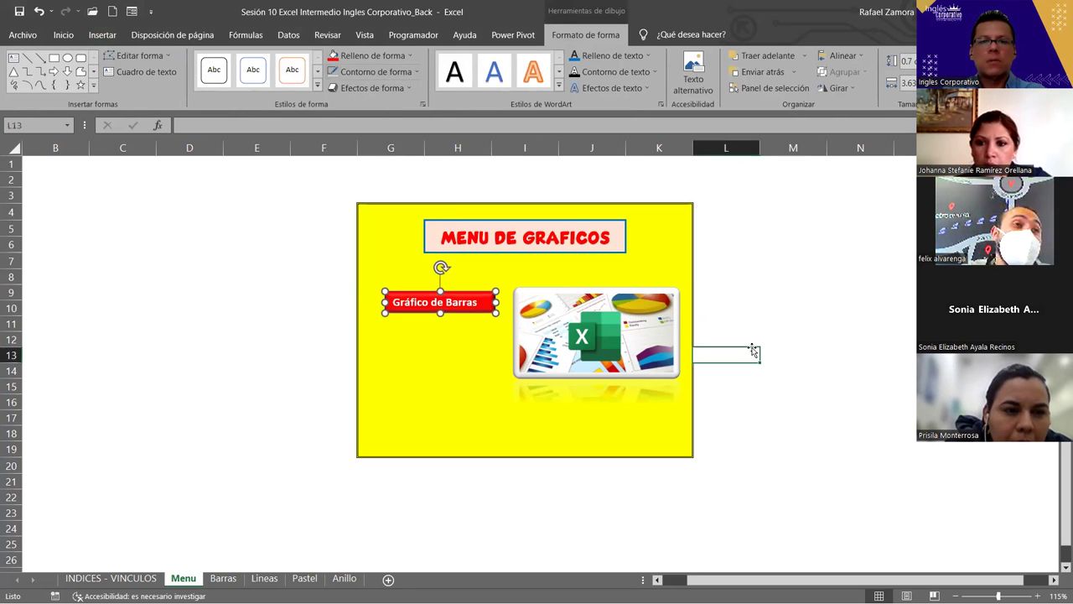
{"action": "left_click", "coordinate": [479, 305]}
{"action": "left_click", "coordinate": [404, 86]}
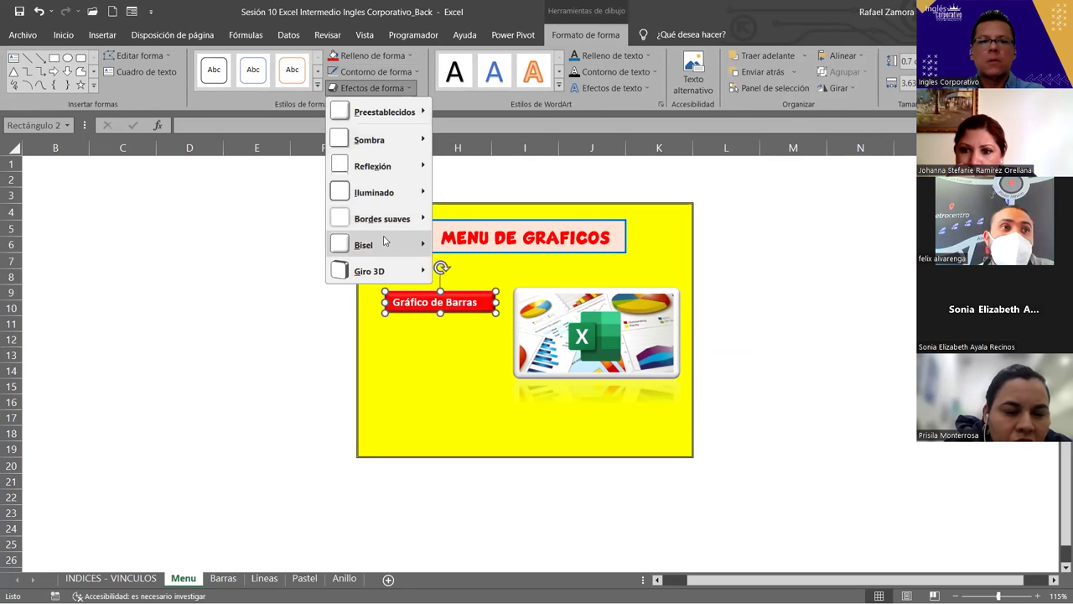
{"action": "mouse_move", "coordinate": [385, 242]}
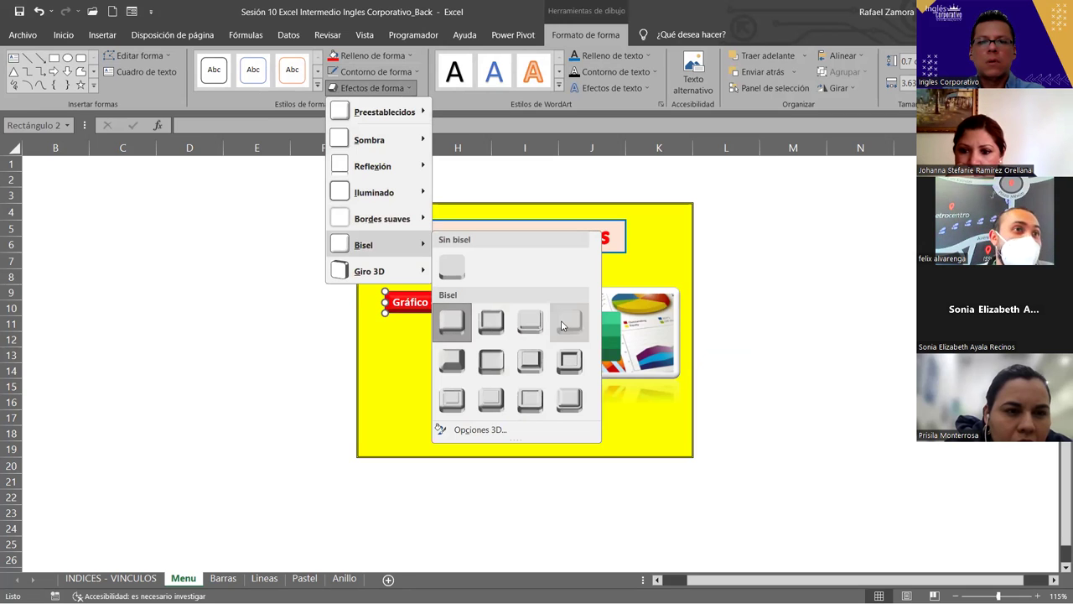
{"action": "left_click", "coordinate": [759, 278]}
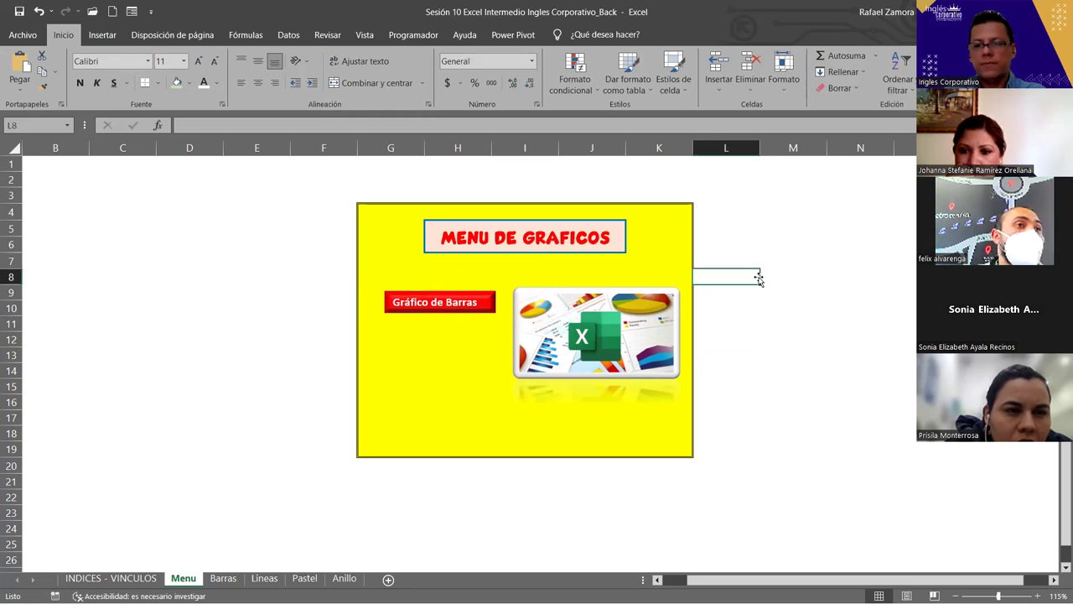
{"action": "left_click", "coordinate": [486, 302]}
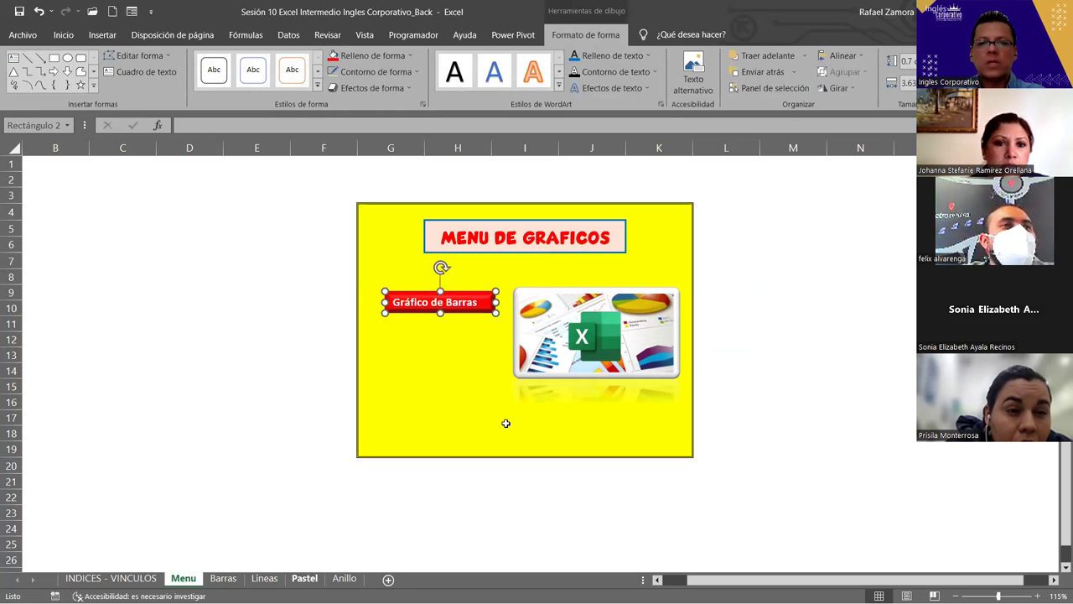
Step: Copy the button downward and relabel the copies Líneas, Pastel and Anillo
{"action": "mouse_move", "coordinate": [470, 296]}
{"action": "left_mouse_down"}
{"action": "mouse_move", "coordinate": [470, 324]}
{"action": "mouse_move", "coordinate": [486, 348]}
{"action": "left_mouse_up"}
{"action": "left_click", "coordinate": [476, 298], "text": "shift"}
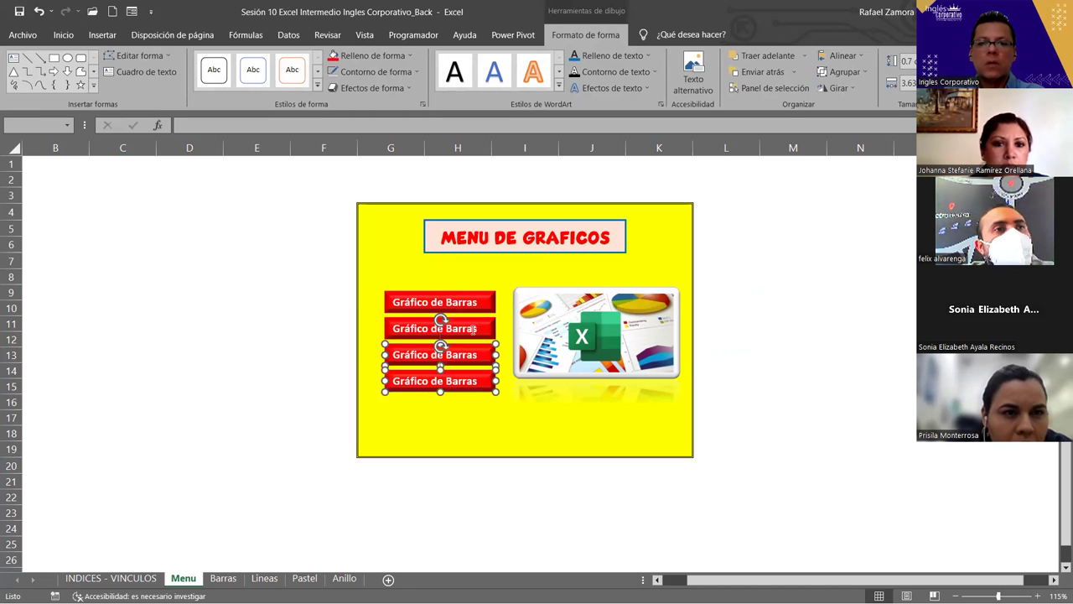
{"action": "double_click", "coordinate": [472, 329]}
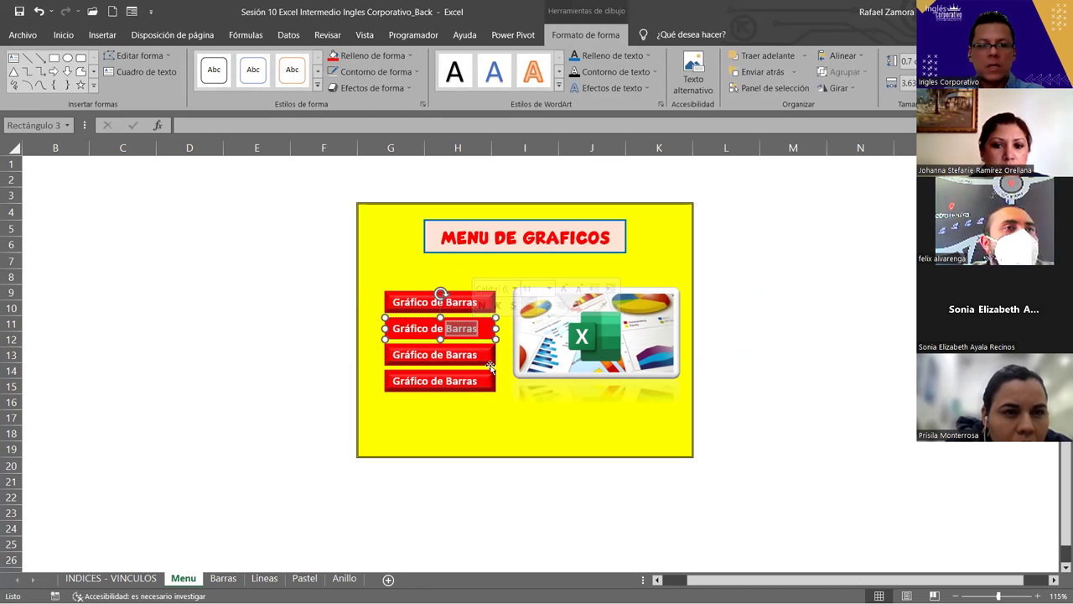
{"action": "type", "text": "Líneas"}
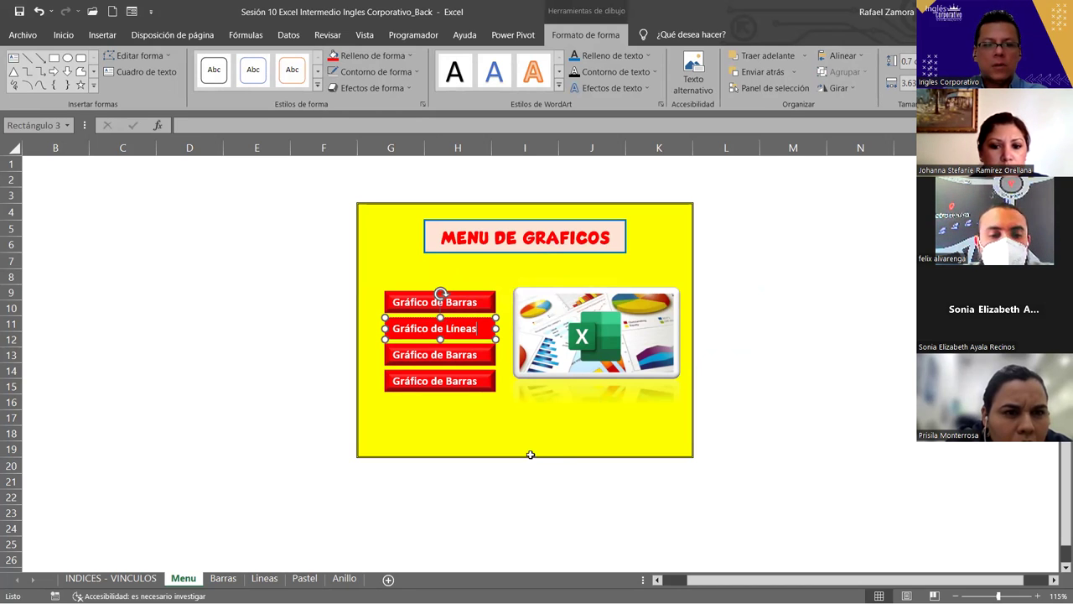
{"action": "double_click", "coordinate": [466, 355]}
{"action": "type", "text": "Pastel"}
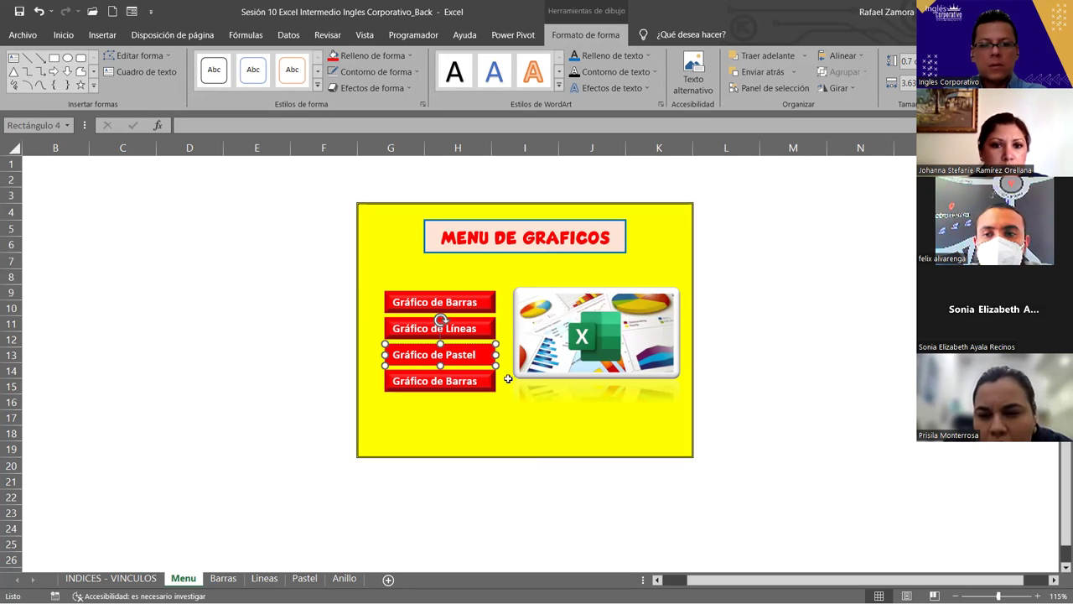
{"action": "double_click", "coordinate": [457, 381]}
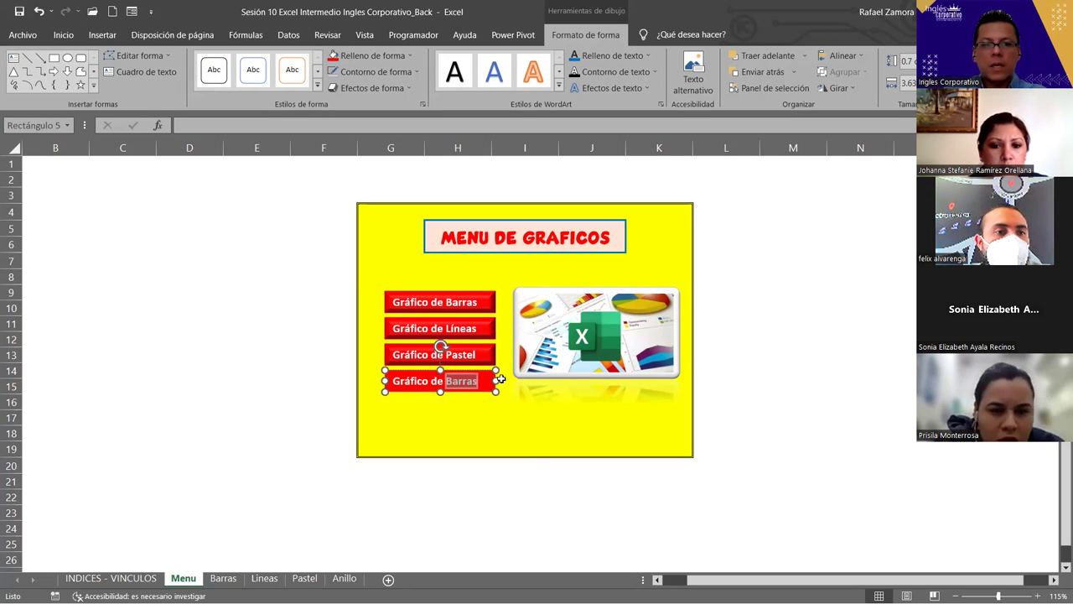
{"action": "type", "text": "Anillo"}
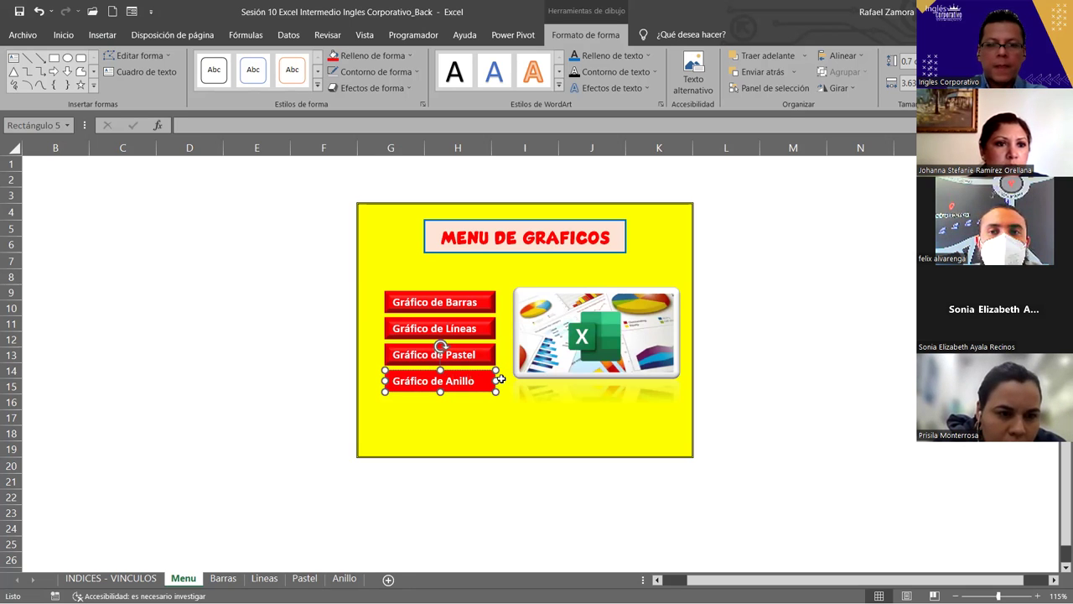
{"action": "left_click", "coordinate": [755, 308]}
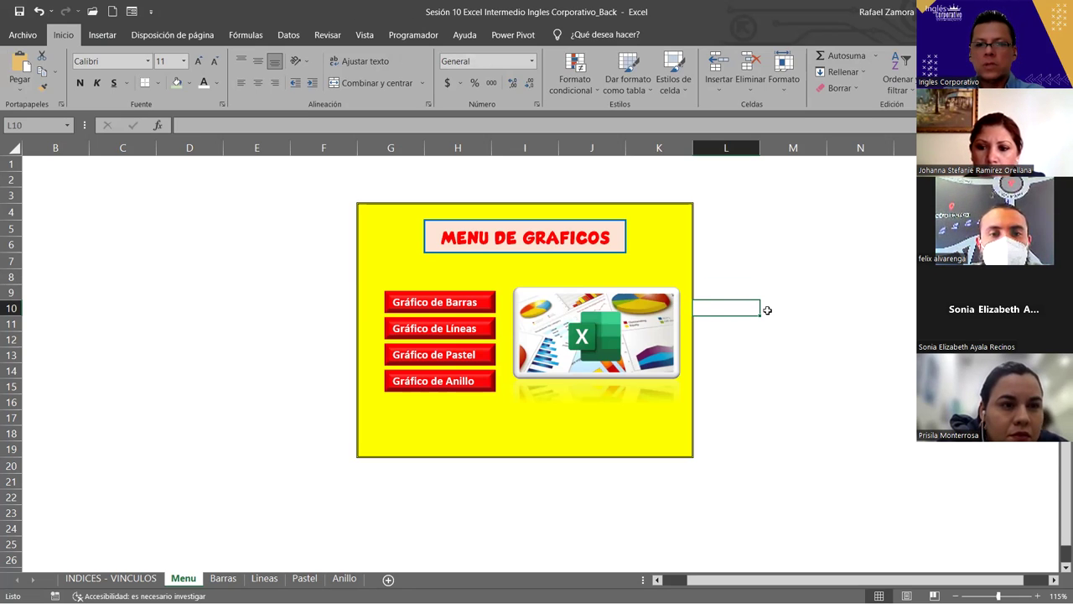
{"action": "left_click", "coordinate": [603, 314]}
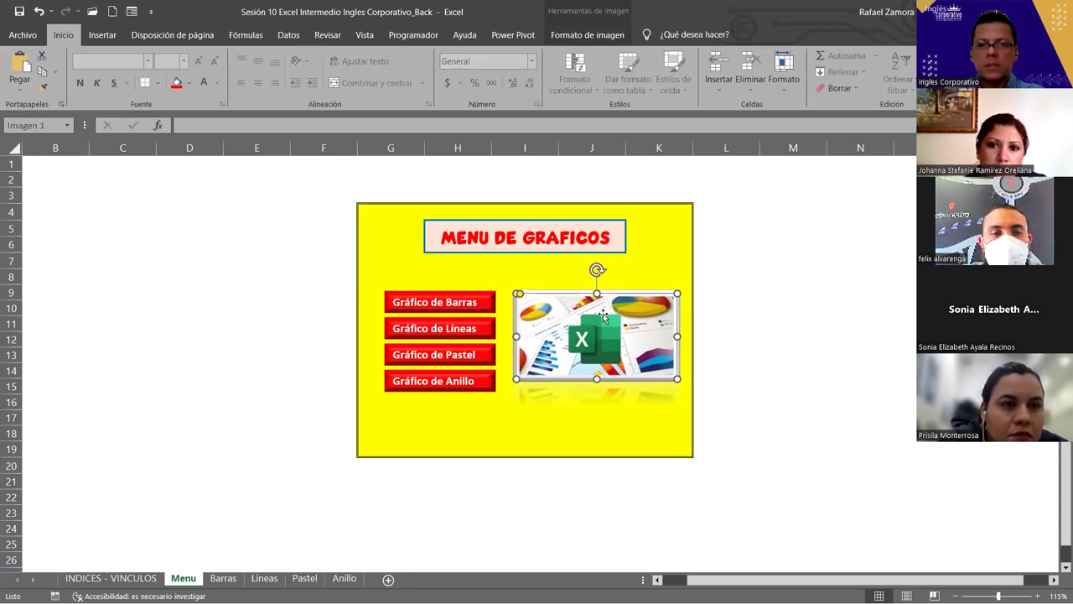
{"action": "left_click", "coordinate": [796, 224]}
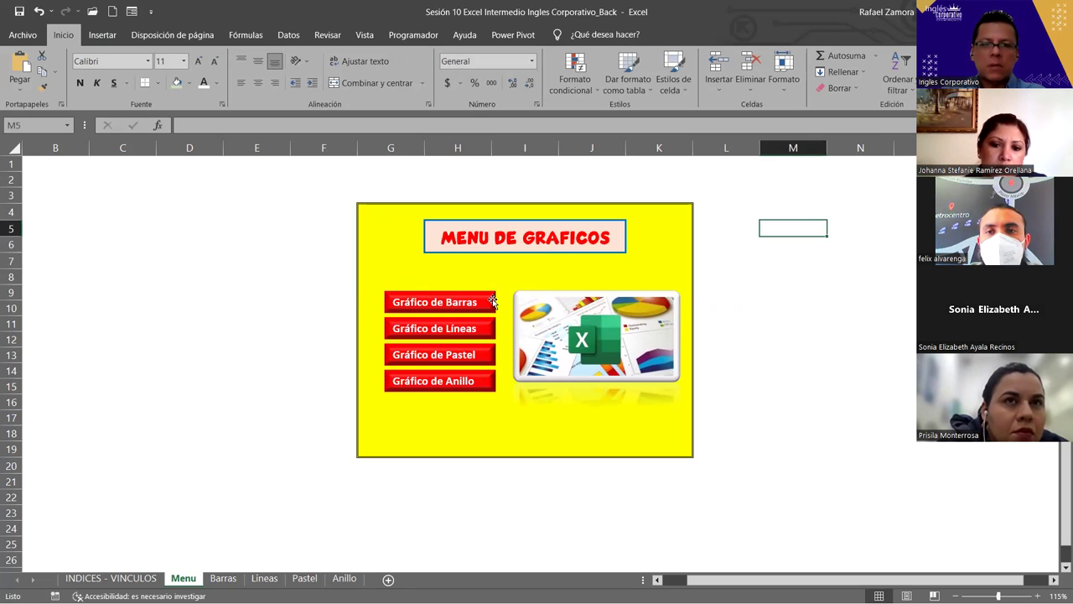
{"action": "left_click", "coordinate": [443, 293]}
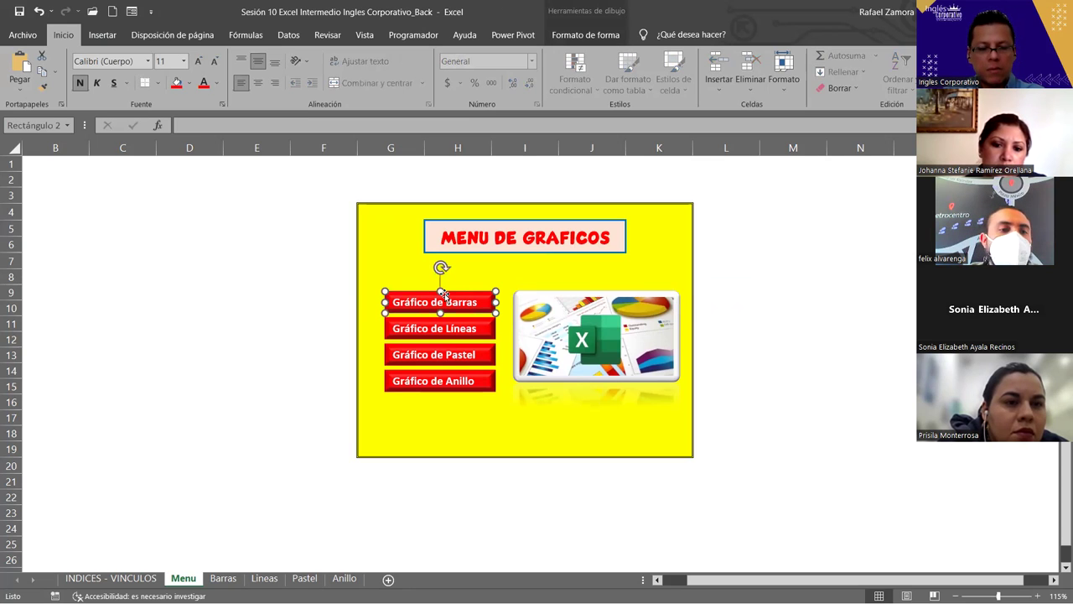
{"action": "left_click_drag", "start_coordinate": [447, 296], "coordinate": [176, 225]}
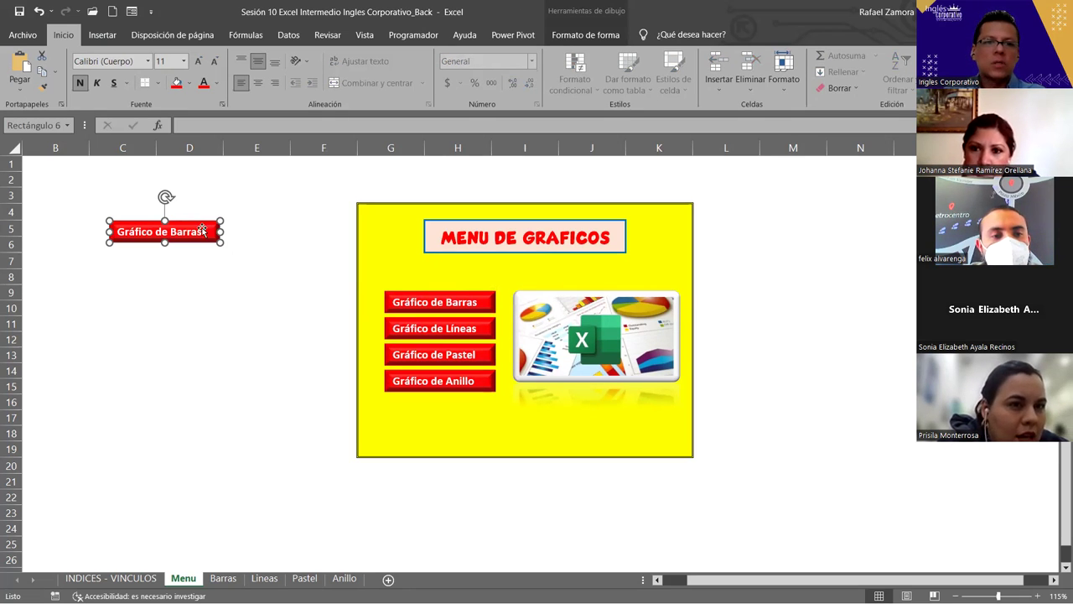
{"action": "left_click", "coordinate": [210, 221]}
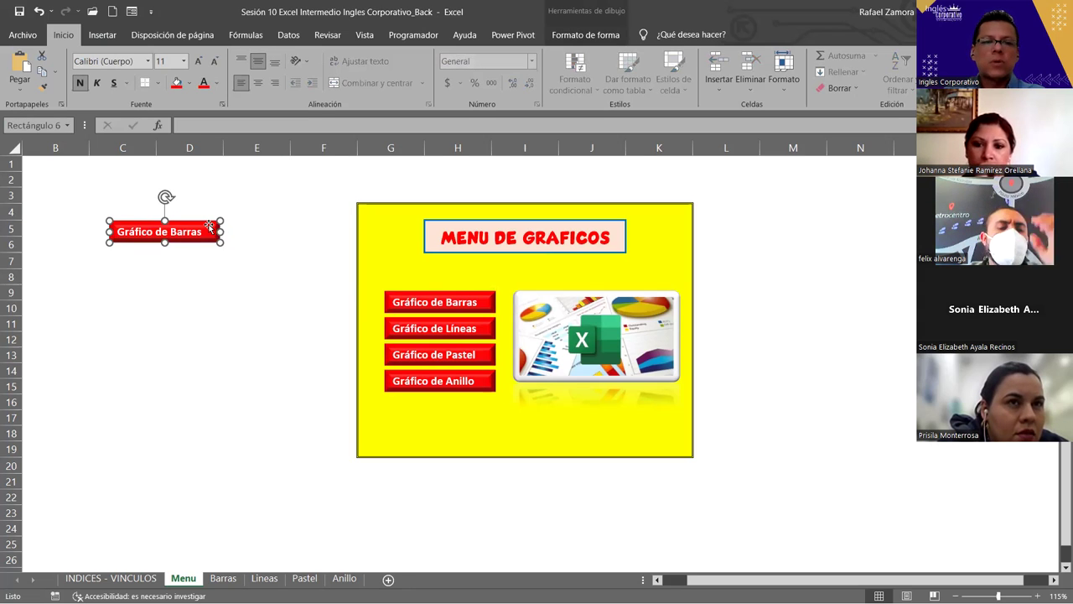
{"action": "left_click_drag", "start_coordinate": [210, 225], "coordinate": [210, 264], "text": "ctrl"}
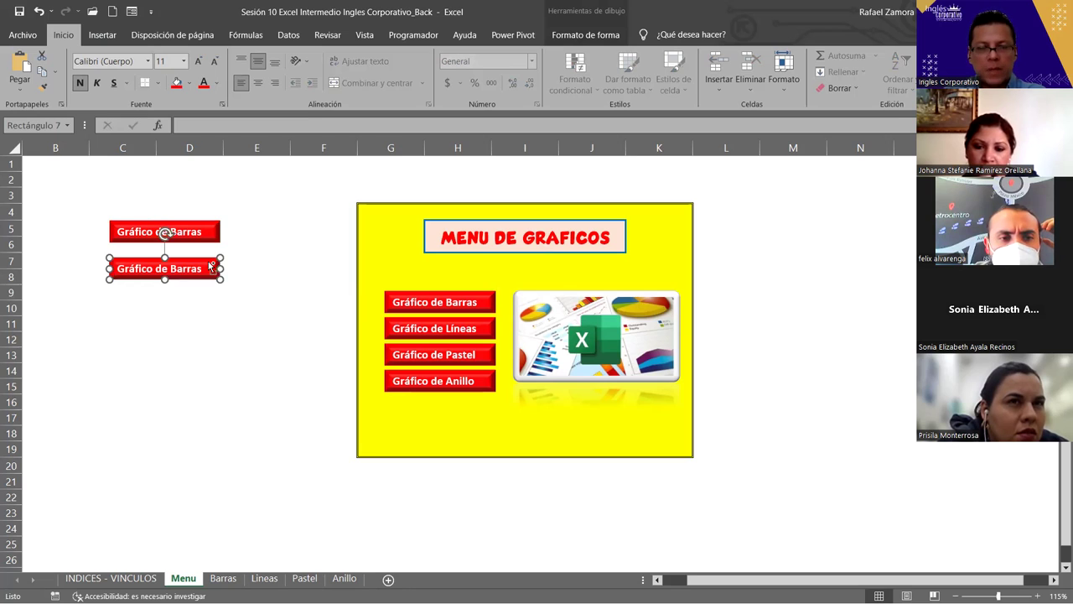
{"action": "key", "text": "ctrl+z"}
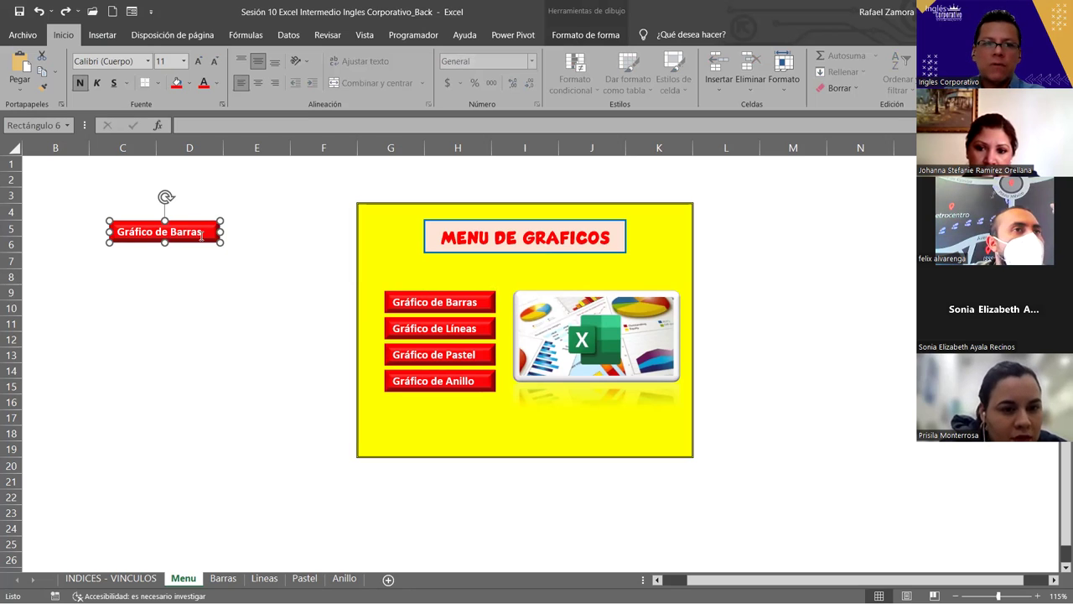
{"action": "left_click_drag", "start_coordinate": [201, 221], "coordinate": [199, 249], "text": "ctrl"}
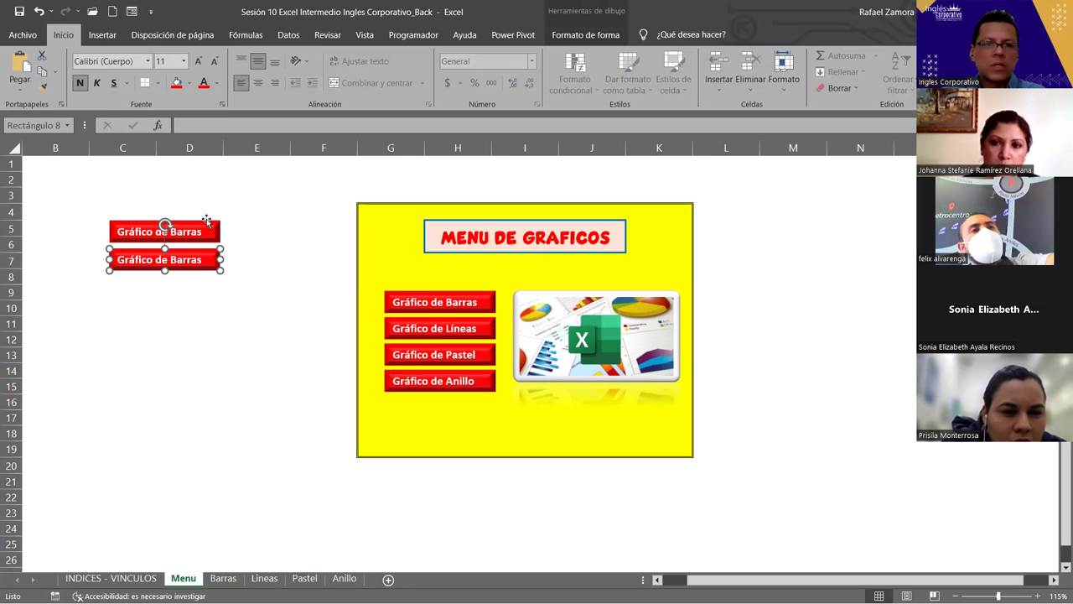
{"action": "mouse_move", "coordinate": [208, 262]}
{"action": "left_mouse_down"}
{"action": "mouse_move", "coordinate": [285, 358]}
{"action": "mouse_move", "coordinate": [342, 246]}
{"action": "left_mouse_up"}
{"action": "key", "text": "ctrl+z"}
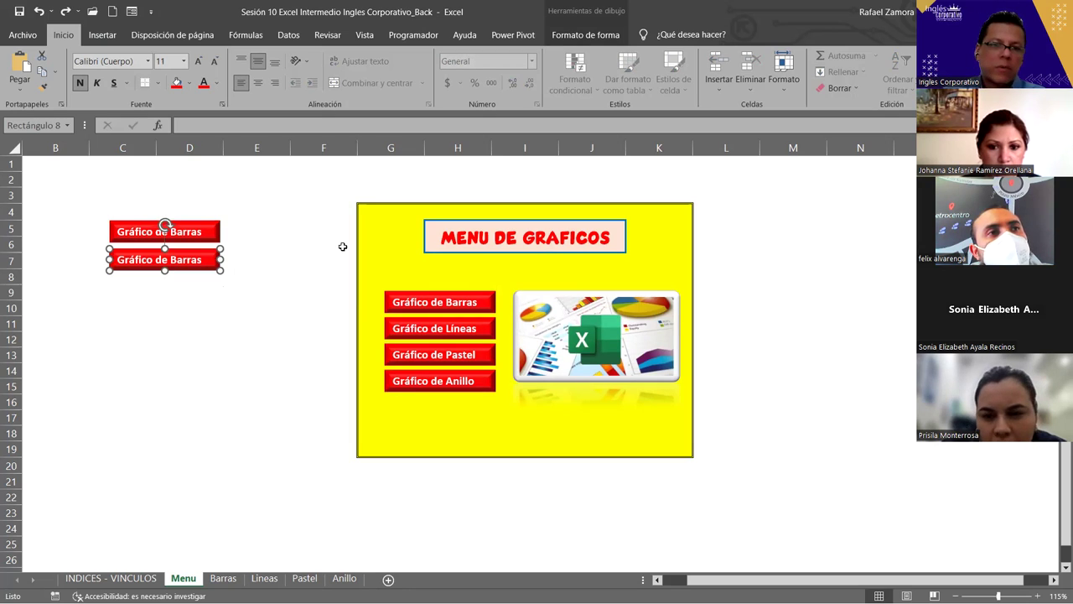
{"action": "key", "text": "ctrl+z"}
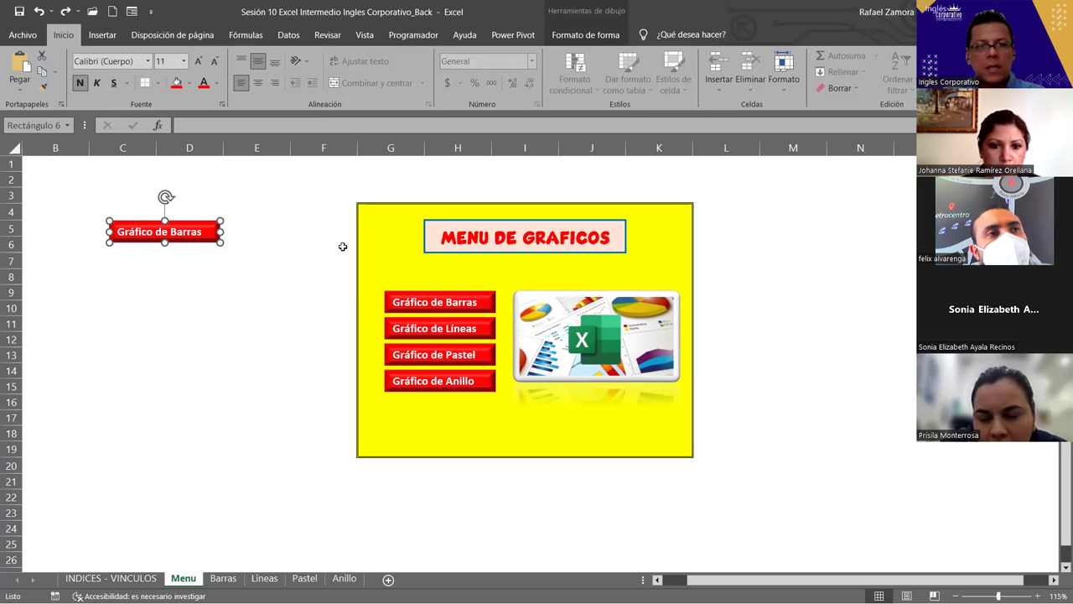
{"action": "key", "text": "ctrl+z"}
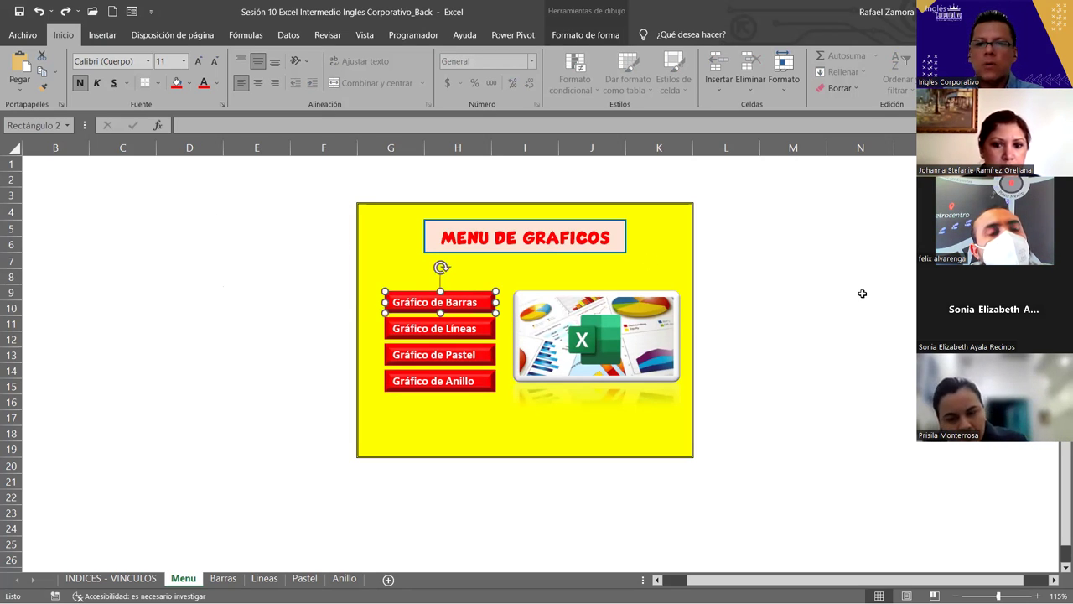
{"action": "left_click", "coordinate": [862, 293]}
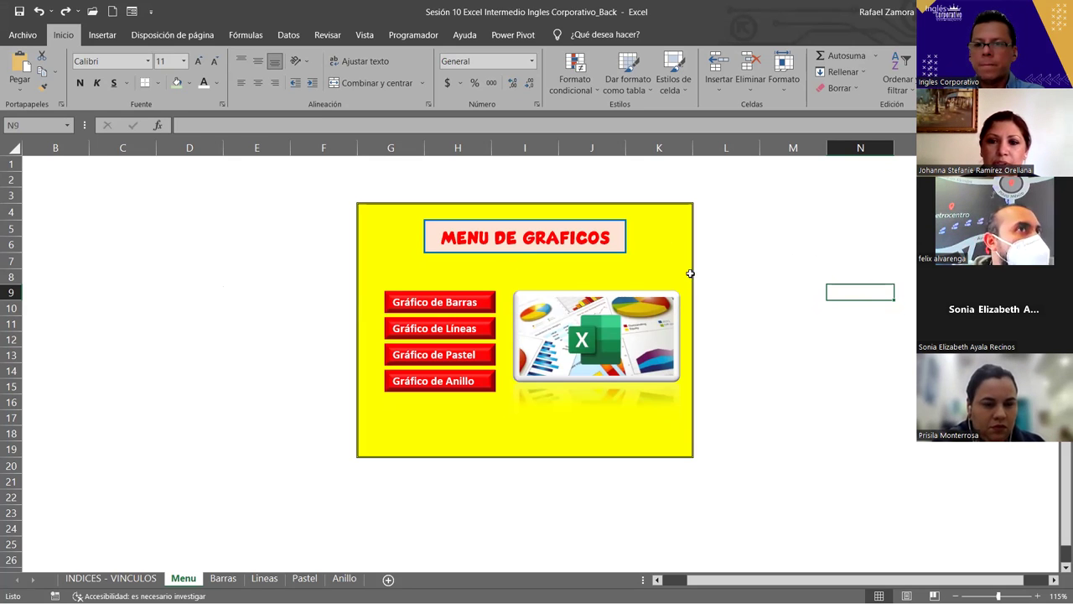
{"action": "left_click", "coordinate": [478, 294], "text": "ctrl"}
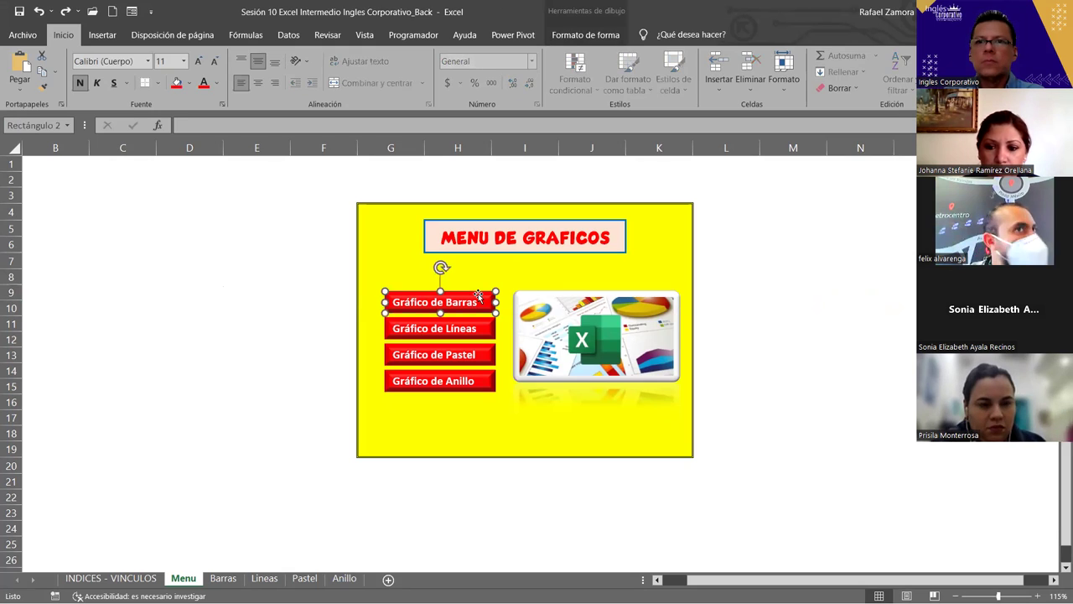
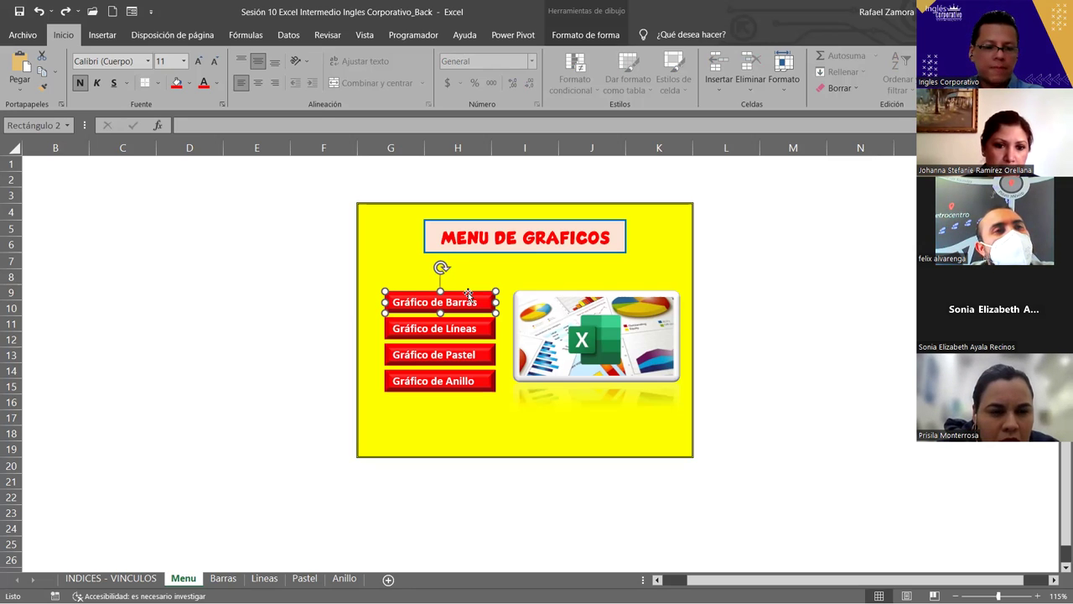
Step: Select and deselect the Gráfico de Barras button, then select the MENU DE GRAFICOS title cell
{"action": "left_click", "coordinate": [808, 306]}
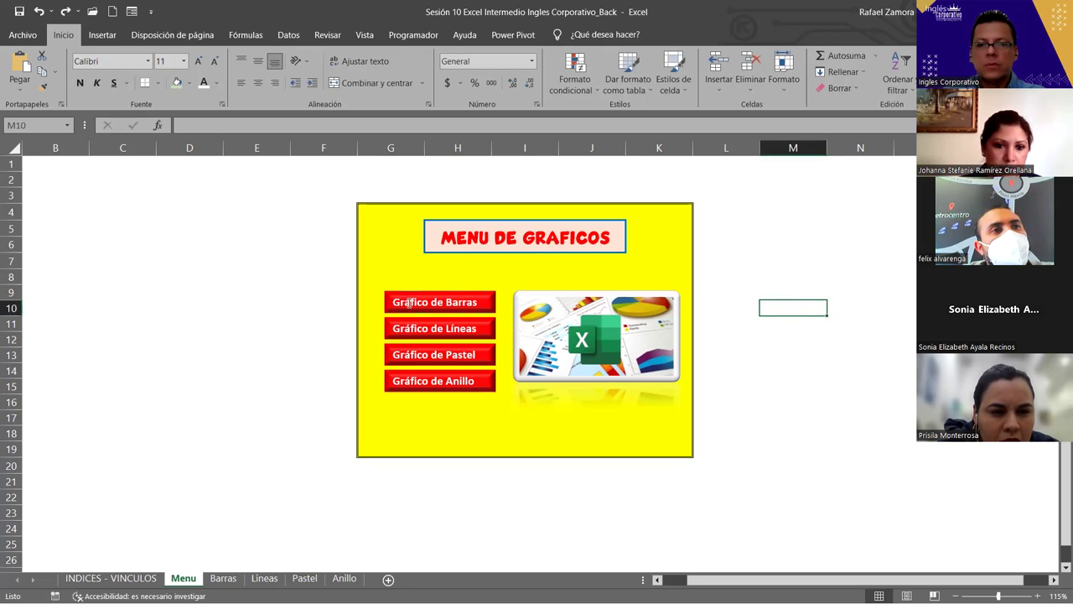
{"action": "left_click", "coordinate": [475, 291]}
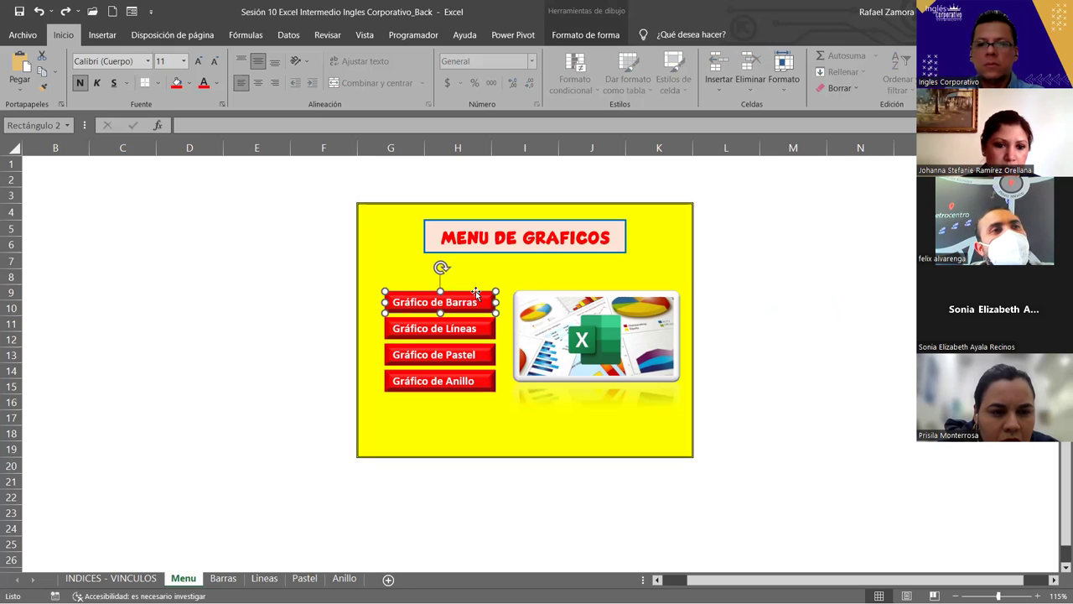
{"action": "left_click", "coordinate": [761, 302]}
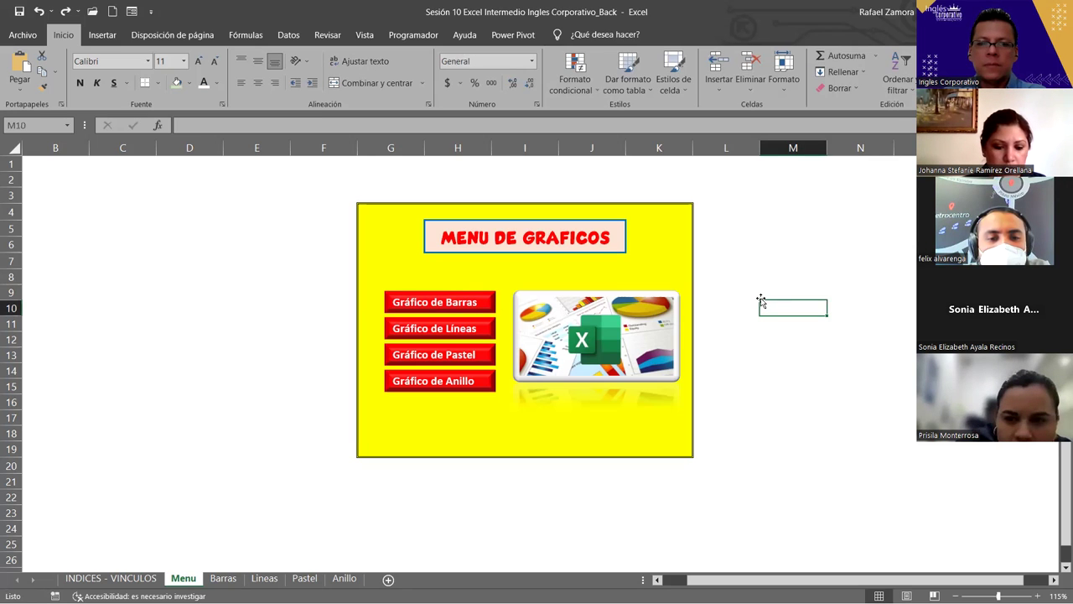
{"action": "left_click", "coordinate": [557, 249]}
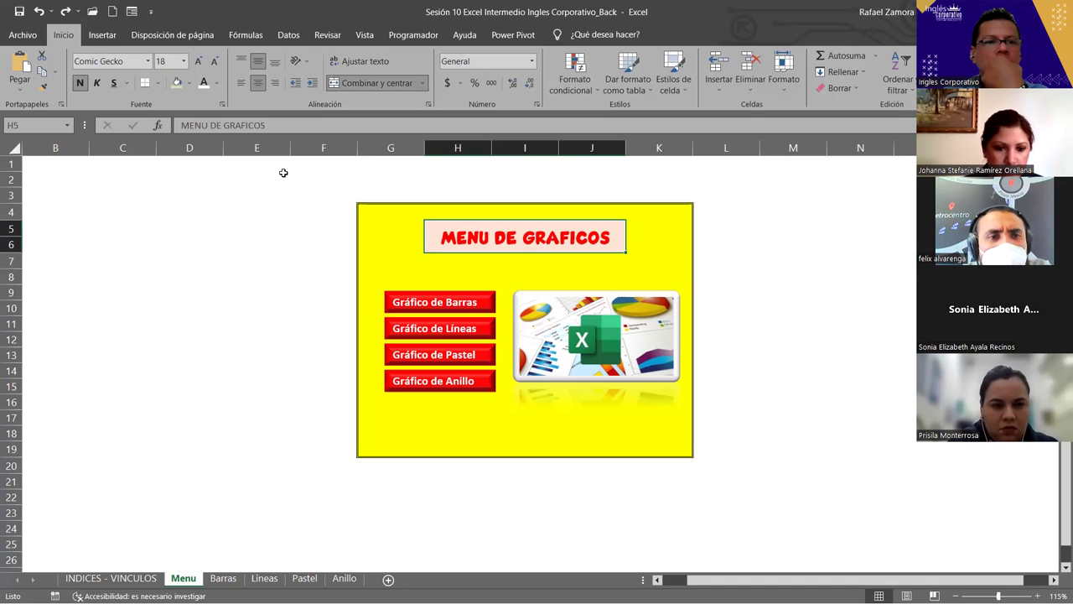
Step: Draw a practice rounded rectangle with sample text, look at its effects, then delete it
{"action": "left_click", "coordinate": [86, 32]}
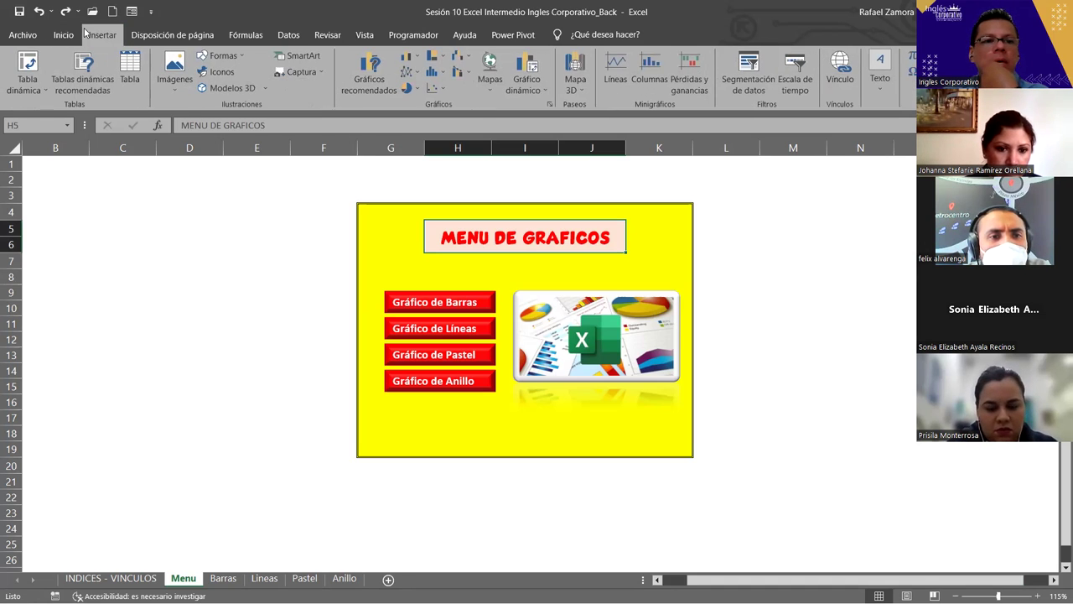
{"action": "left_click", "coordinate": [223, 56]}
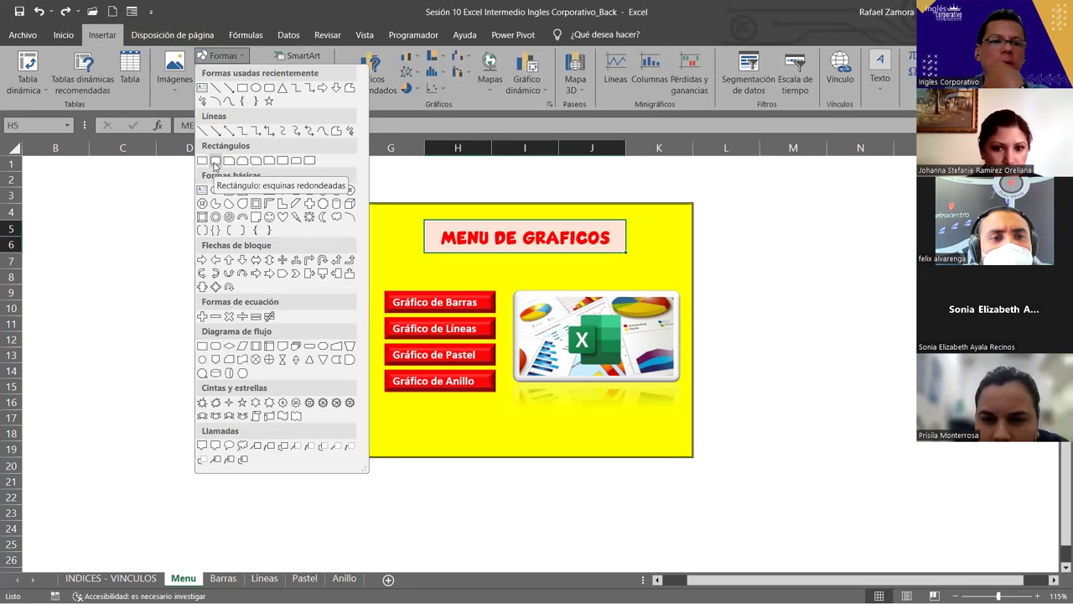
{"action": "left_click", "coordinate": [216, 161]}
{"action": "left_click_drag", "start_coordinate": [116, 272], "coordinate": [212, 291]}
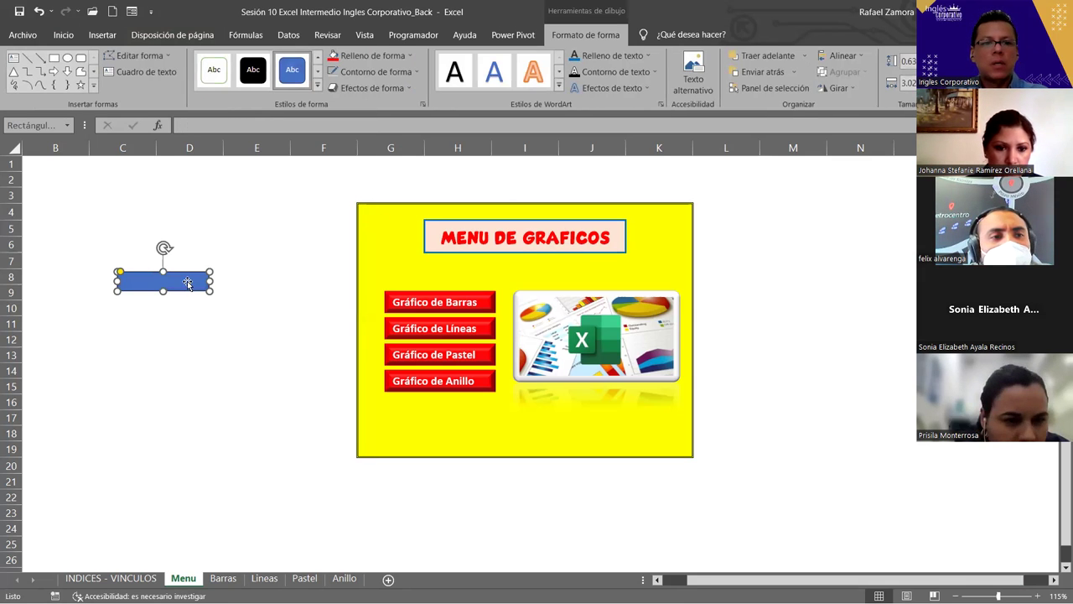
{"action": "type", "text": "sdjfnjksnfk"}
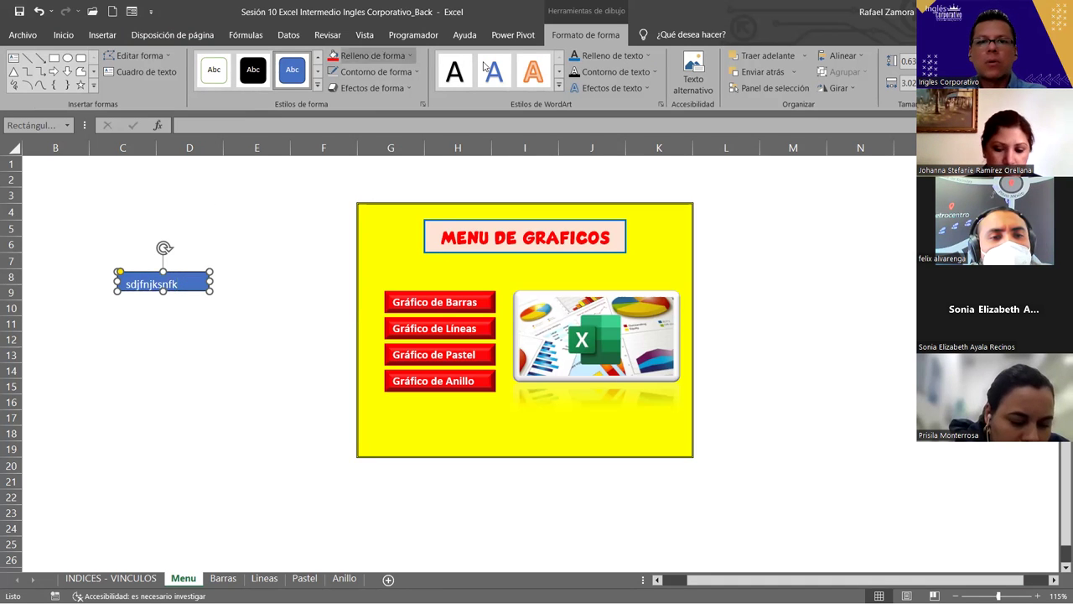
{"action": "left_click", "coordinate": [410, 90]}
{"action": "mouse_move", "coordinate": [373, 246]}
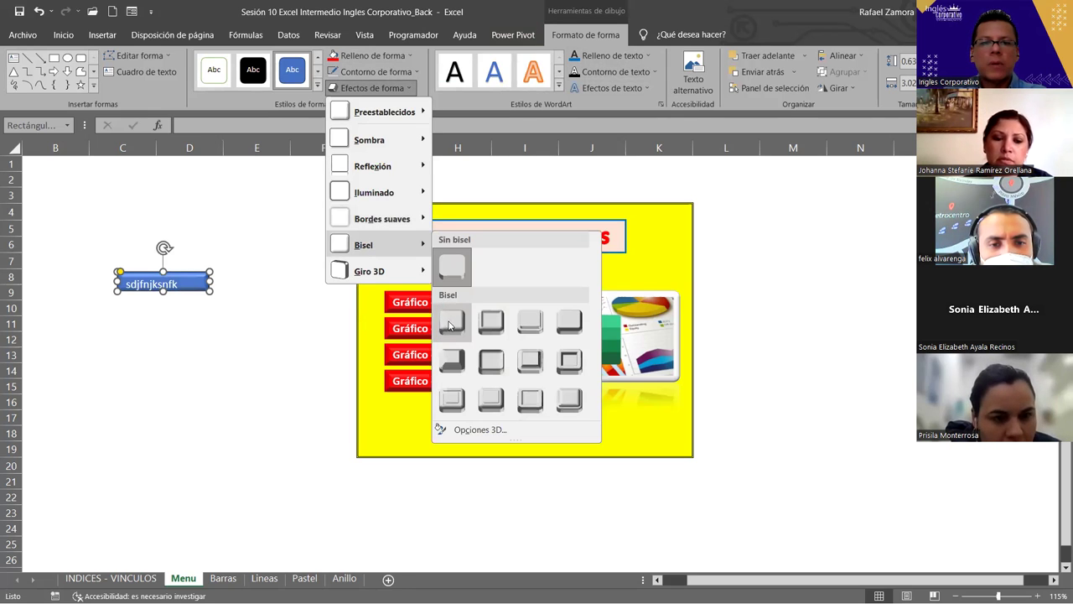
{"action": "left_click", "coordinate": [256, 324]}
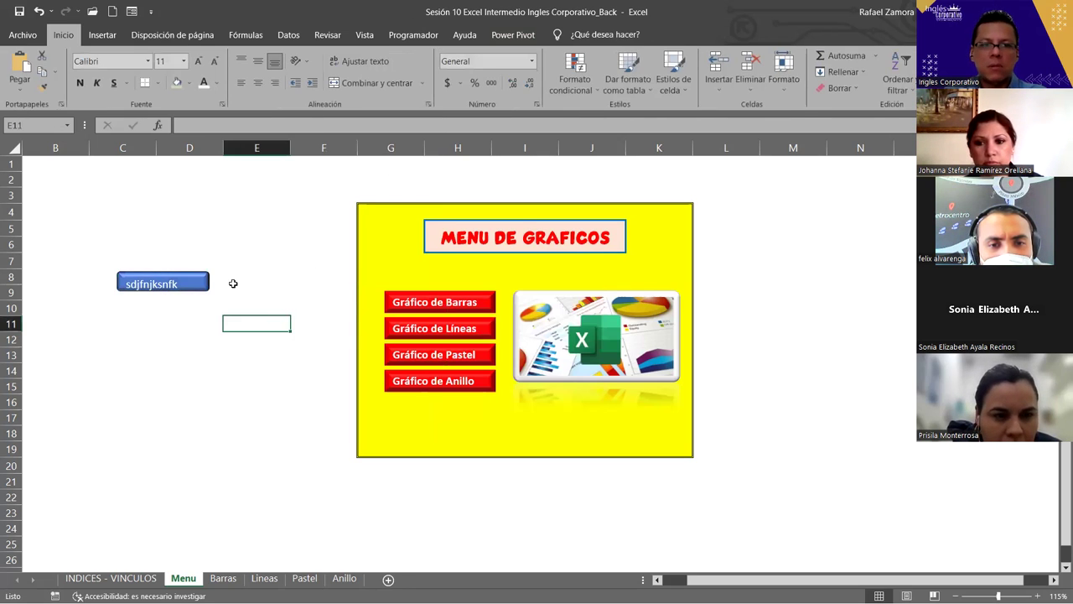
{"action": "left_click", "coordinate": [181, 275]}
{"action": "key", "text": "Delete"}
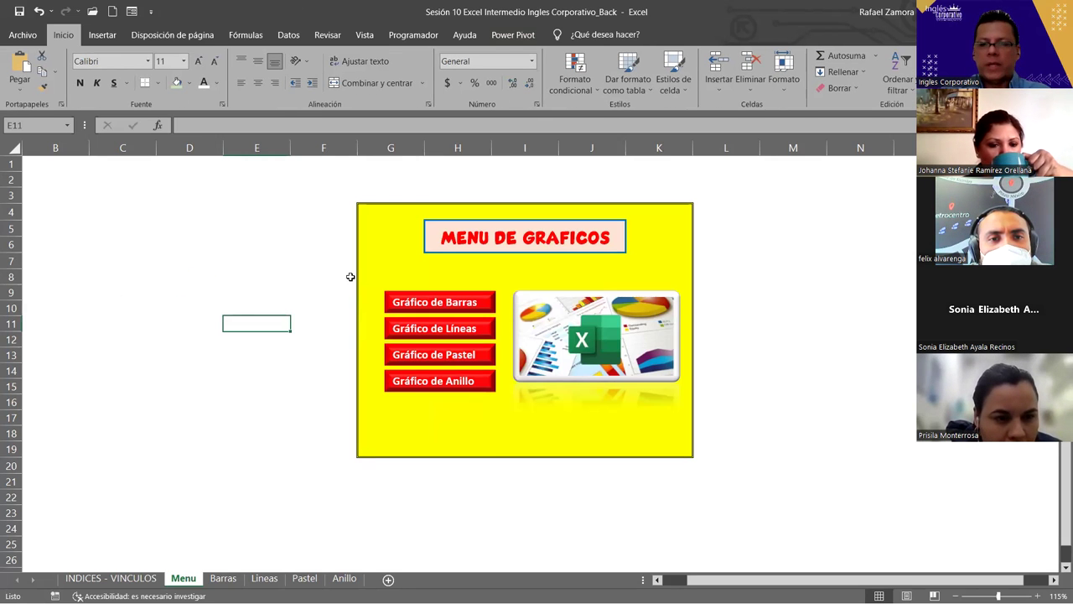
{"action": "left_click", "coordinate": [799, 358]}
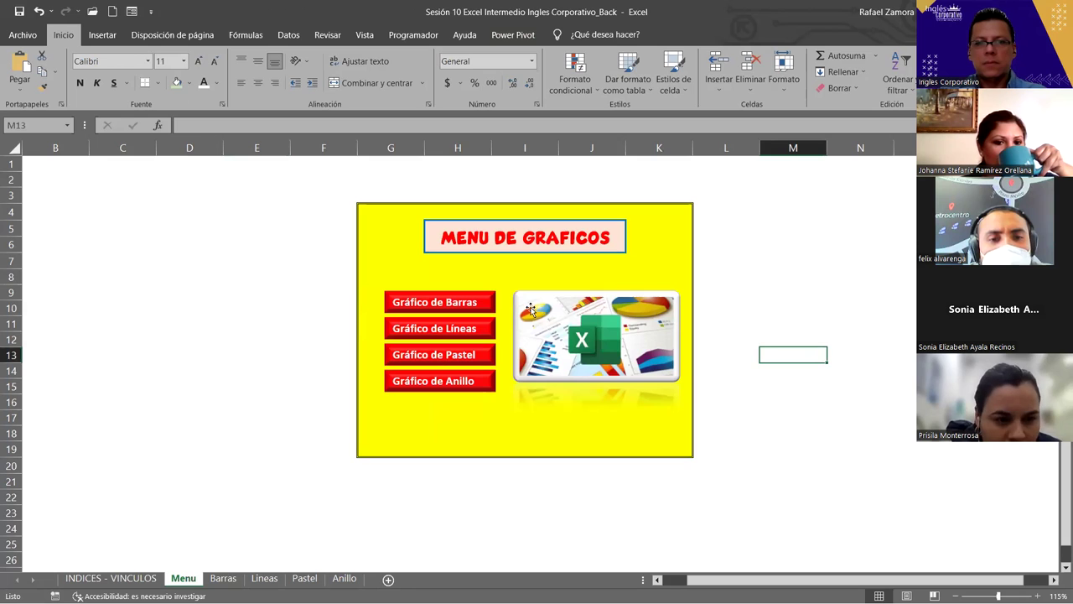
Step: Hyperlink the Gráfico de Barras button to cell A1 of the Barras sheet
{"action": "left_click", "coordinate": [492, 299]}
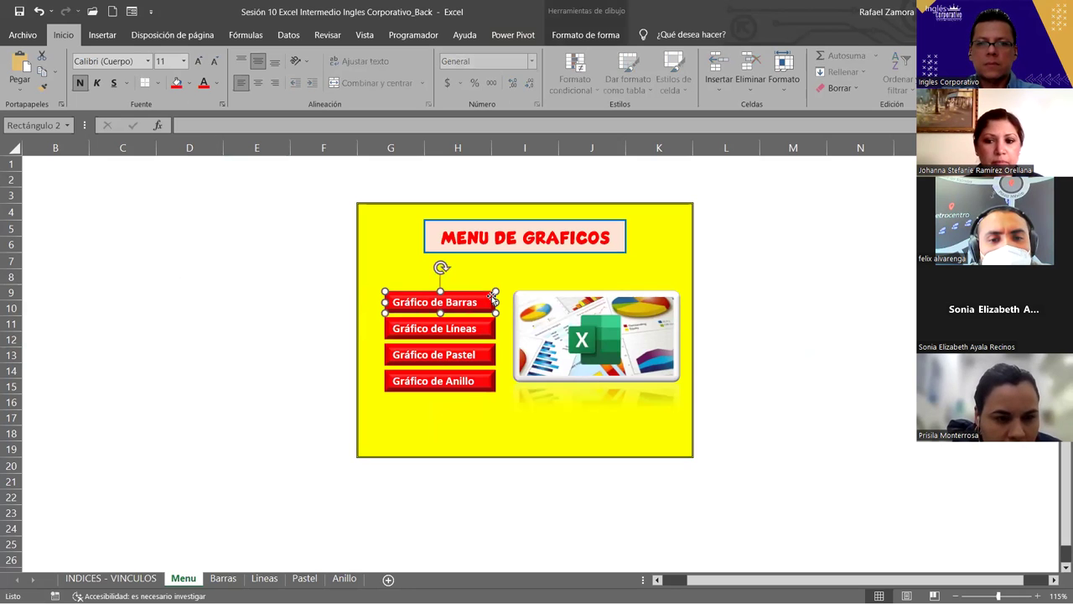
{"action": "left_click", "coordinate": [890, 322]}
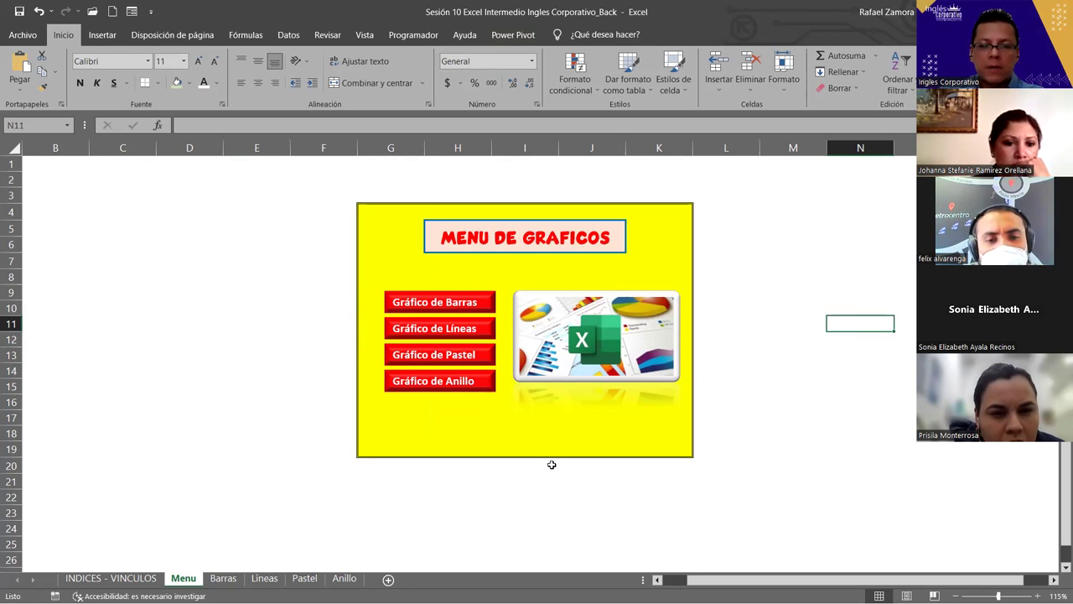
{"action": "left_click", "coordinate": [480, 297], "text": "ctrl"}
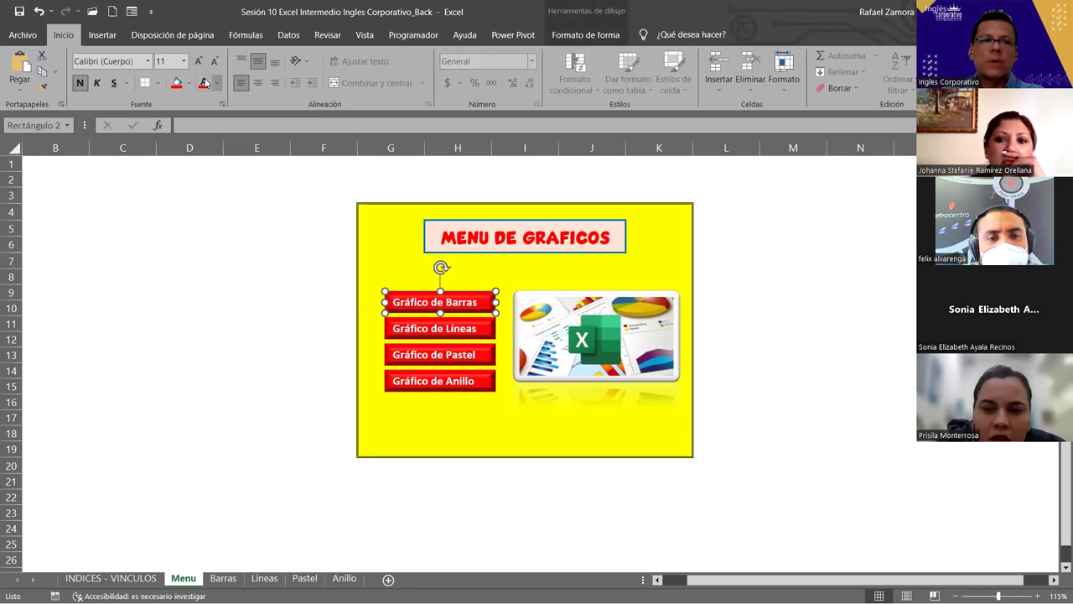
{"action": "left_click", "coordinate": [101, 37]}
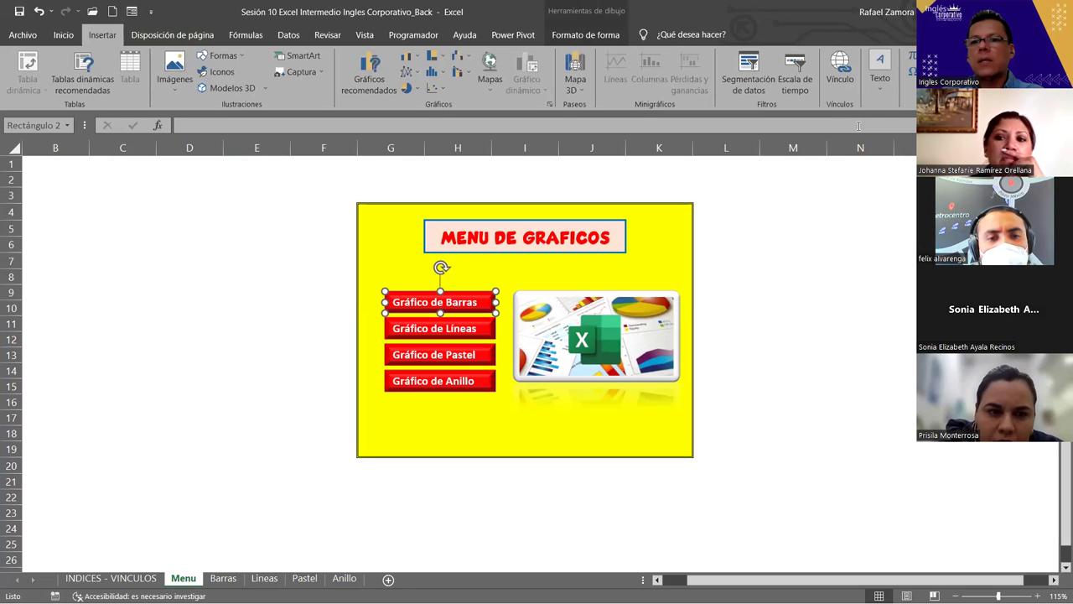
{"action": "left_click", "coordinate": [853, 87]}
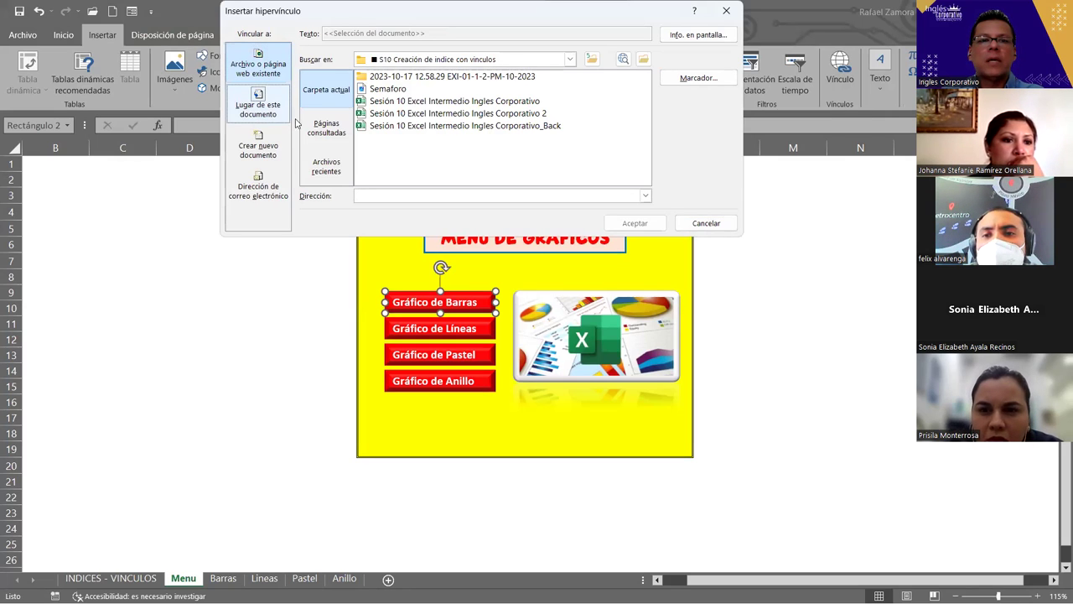
{"action": "left_click", "coordinate": [260, 107]}
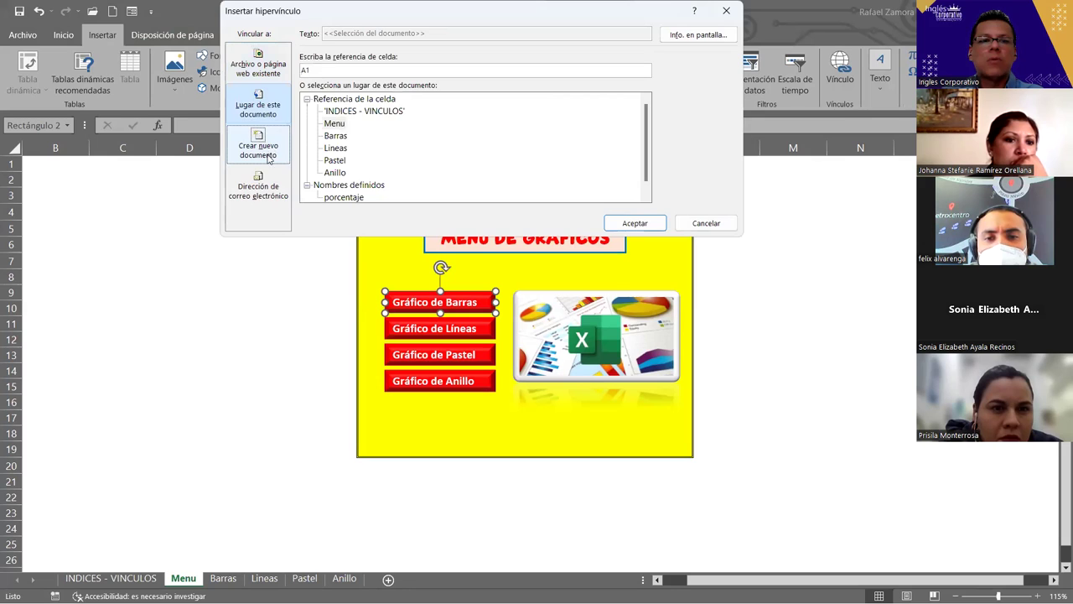
{"action": "left_click", "coordinate": [270, 151]}
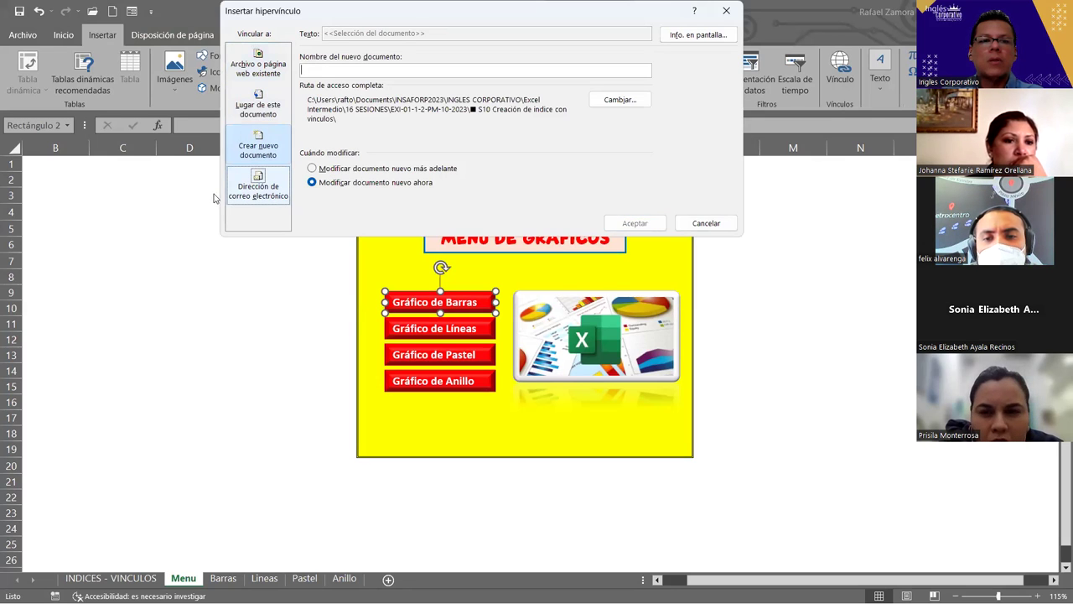
{"action": "left_click", "coordinate": [263, 115]}
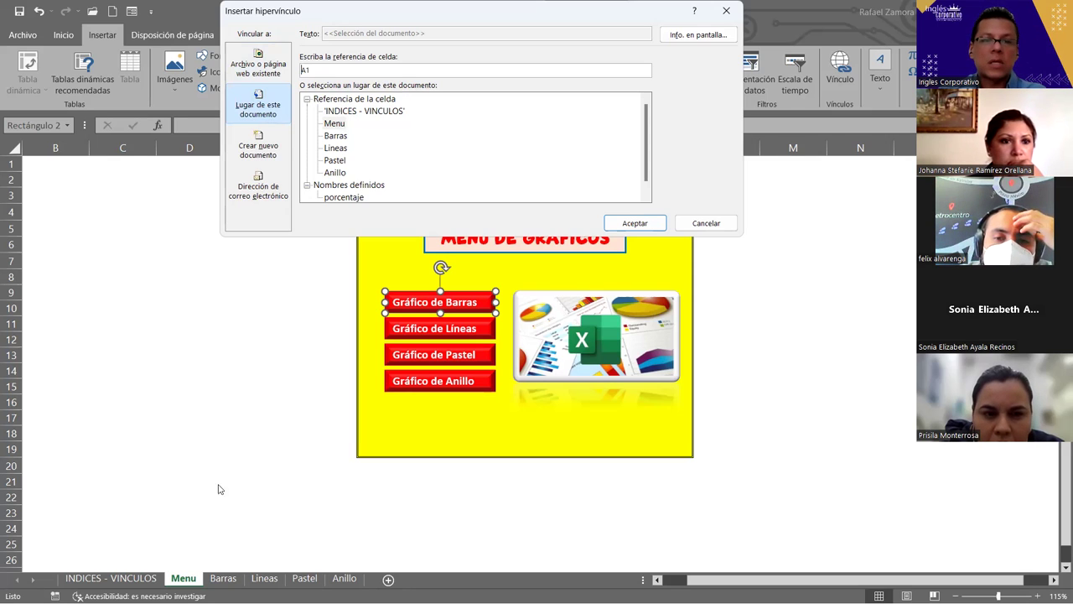
{"action": "left_click", "coordinate": [327, 140]}
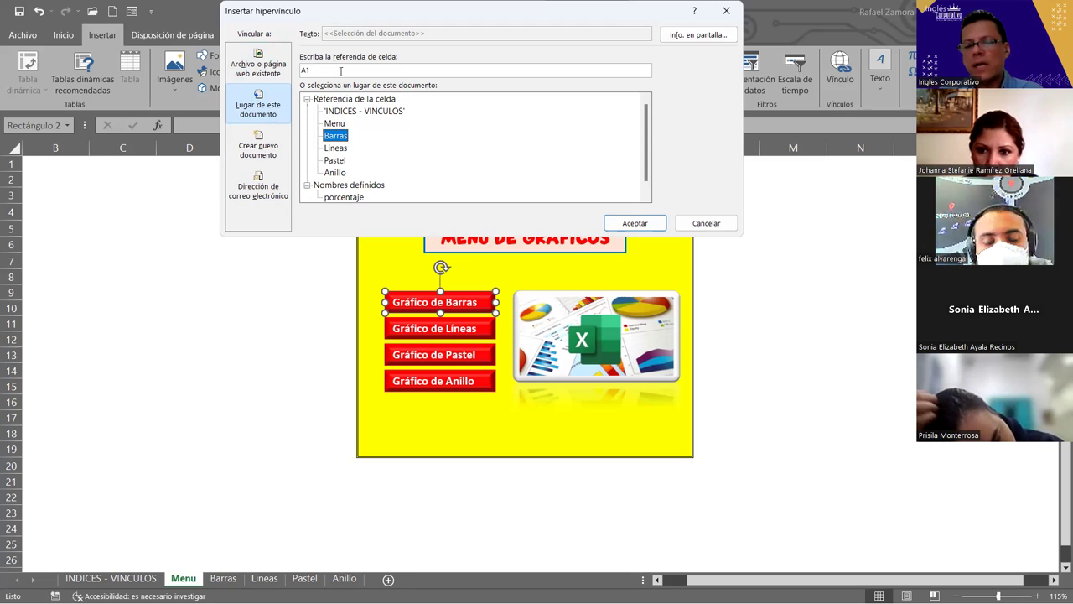
{"action": "left_click", "coordinate": [634, 225]}
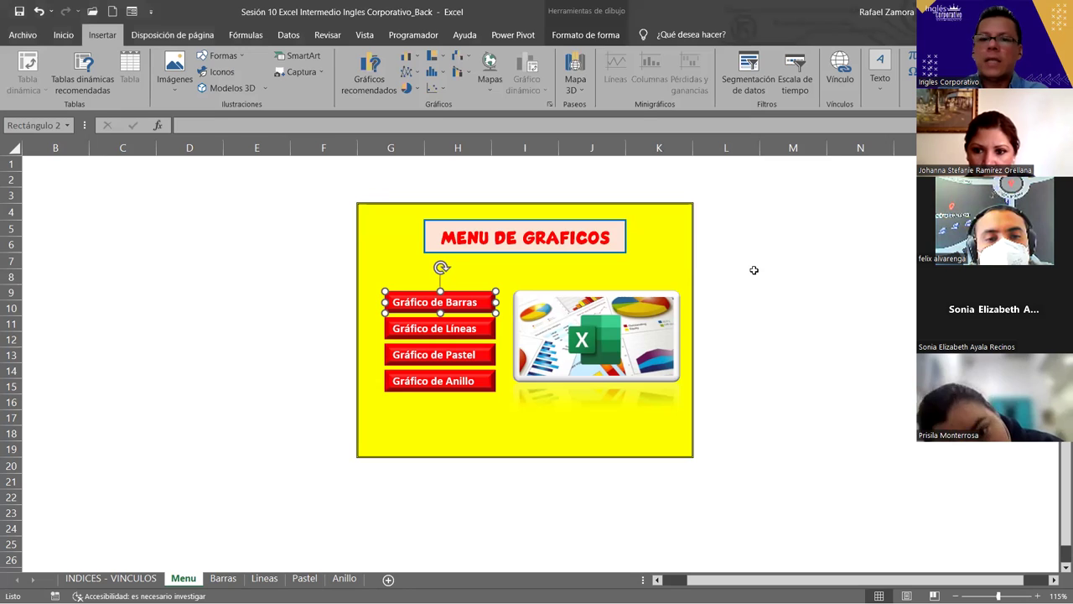
{"action": "left_click", "coordinate": [754, 270]}
Step: Link the Gráfico de Líneas button to the Lineas sheet
{"action": "left_click", "coordinate": [761, 258]}
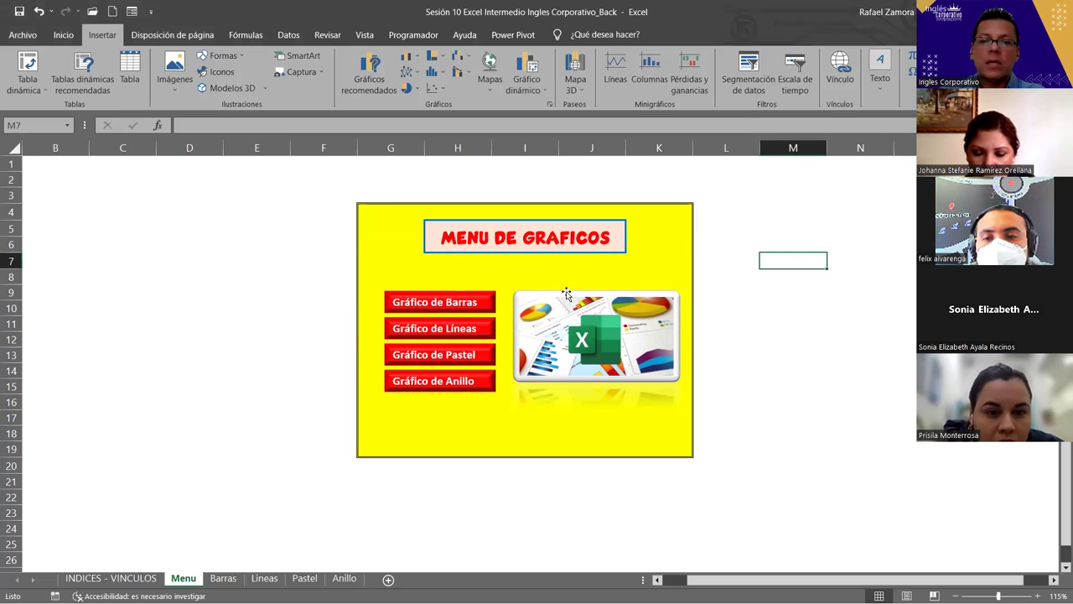
{"action": "left_click", "coordinate": [483, 331], "text": "ctrl"}
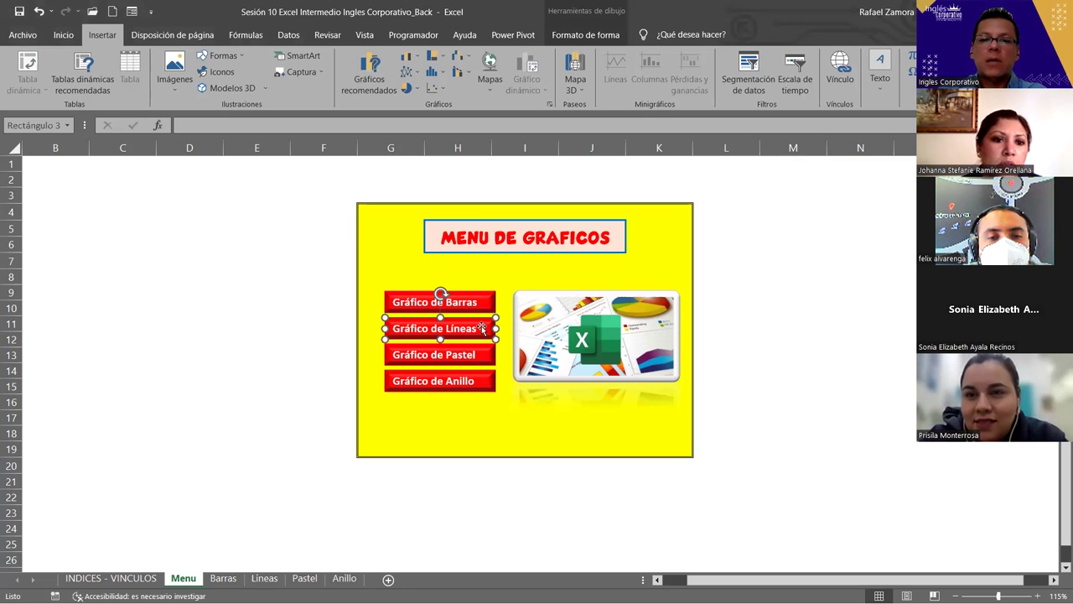
{"action": "right_click", "coordinate": [482, 329]}
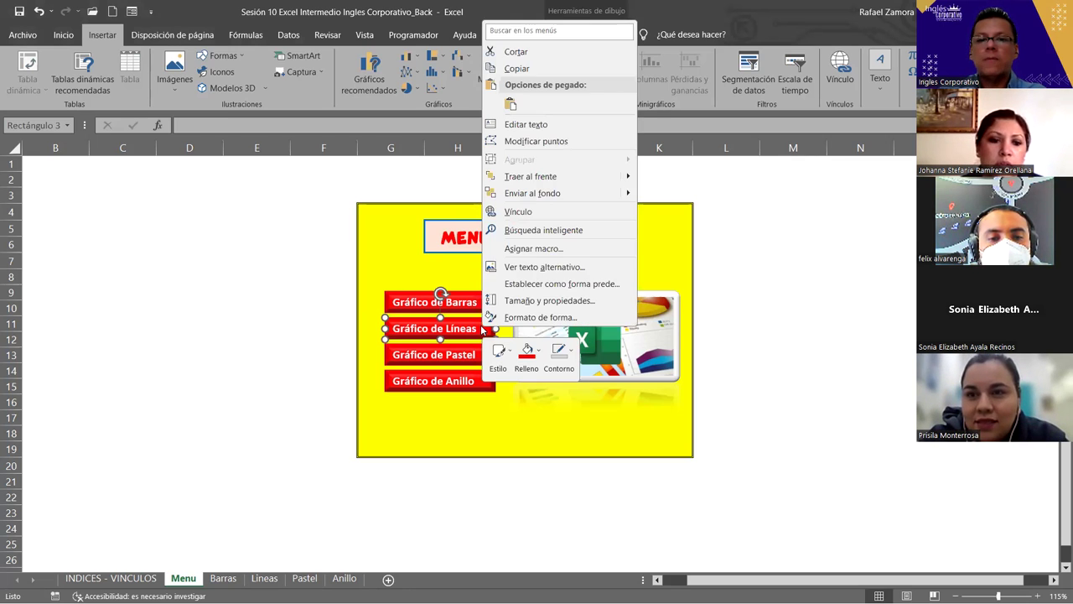
{"action": "left_click", "coordinate": [551, 218]}
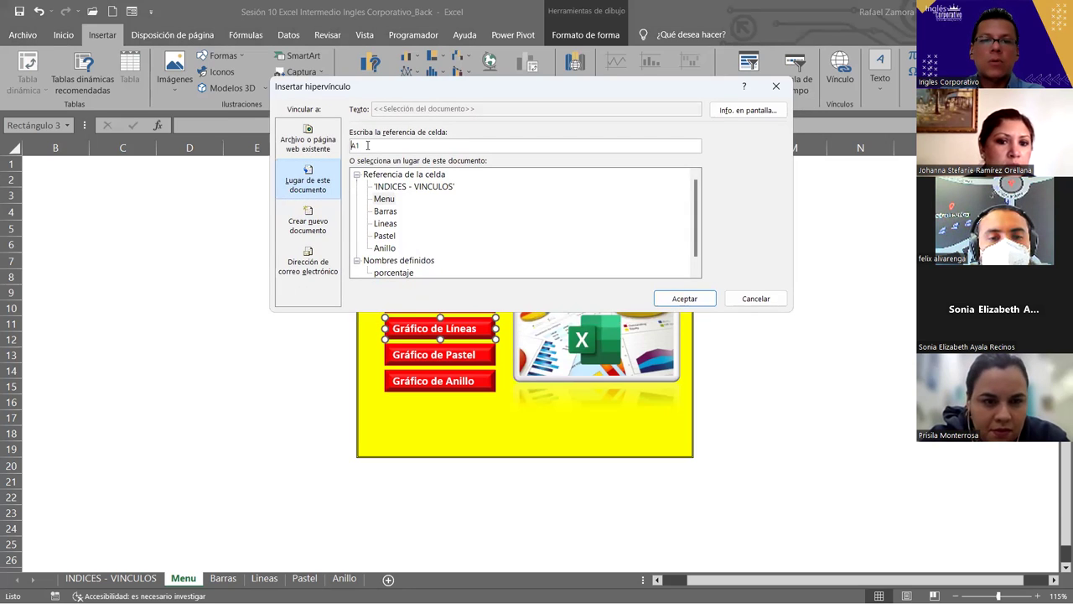
{"action": "left_click", "coordinate": [510, 197]}
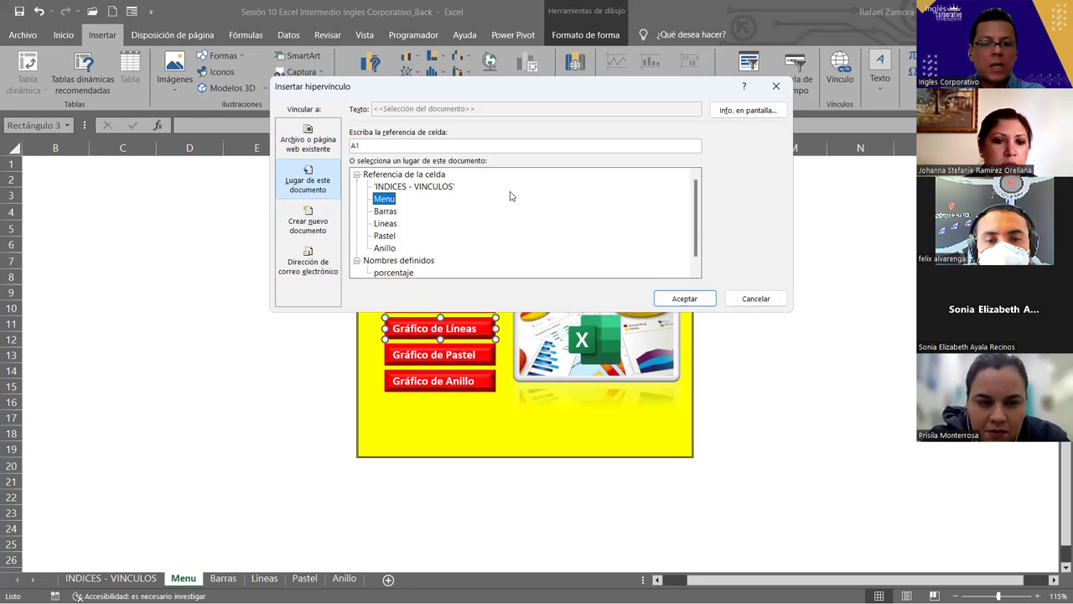
{"action": "left_click", "coordinate": [388, 224]}
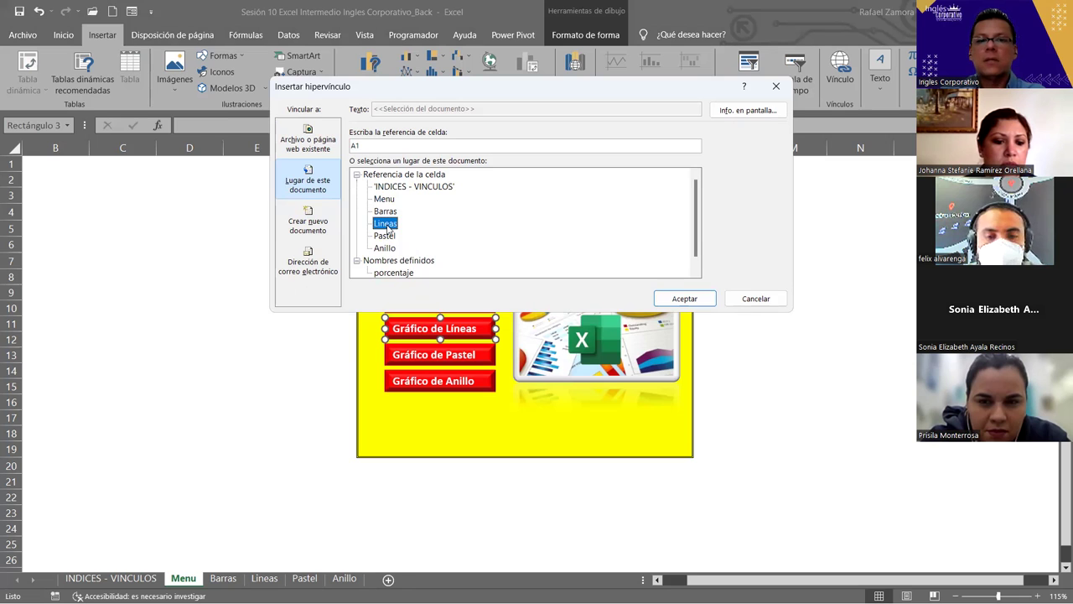
{"action": "left_click", "coordinate": [705, 300]}
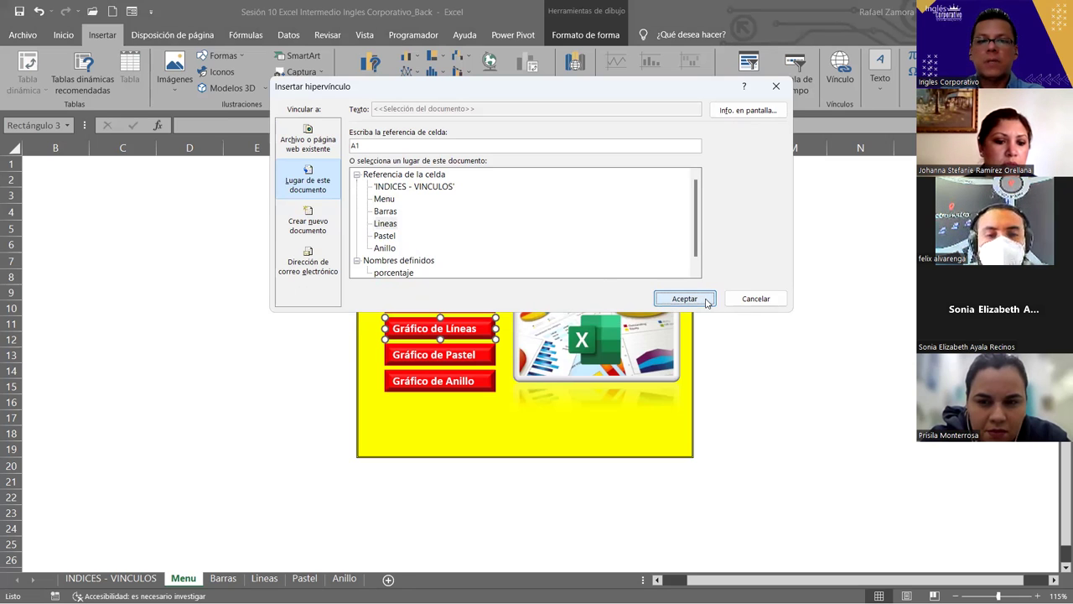
Step: Link the Gráfico de Pastel button to the Pastel sheet
{"action": "left_click", "coordinate": [478, 355]}
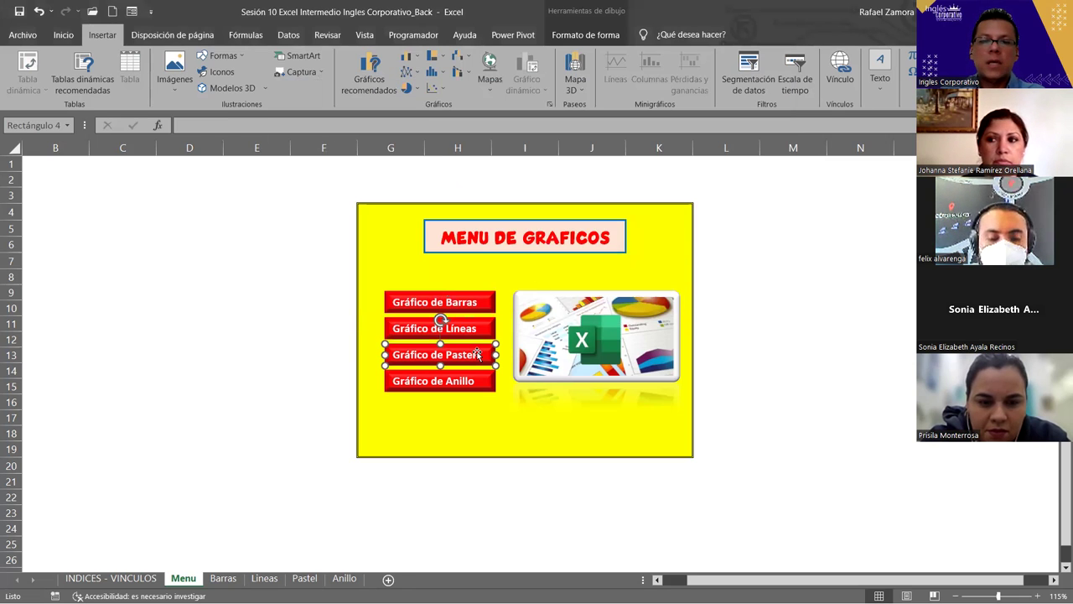
{"action": "right_click", "coordinate": [478, 355]}
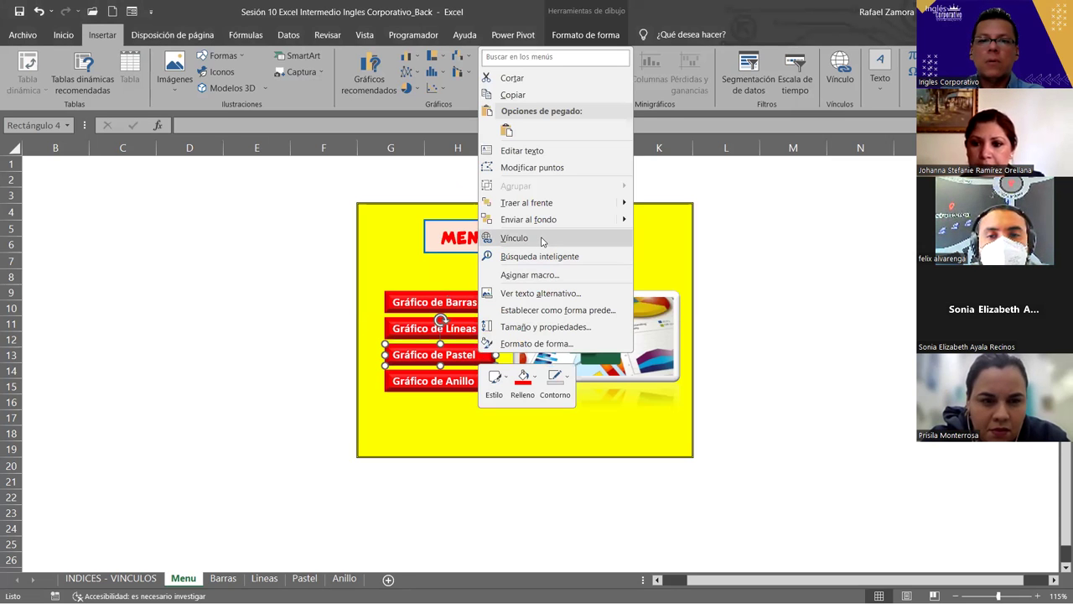
{"action": "left_click", "coordinate": [514, 239]}
{"action": "left_click", "coordinate": [394, 268]}
{"action": "left_click", "coordinate": [694, 332]}
Step: Link the Gráfico de Anillo button to the Anillo sheet
{"action": "left_click", "coordinate": [478, 385]}
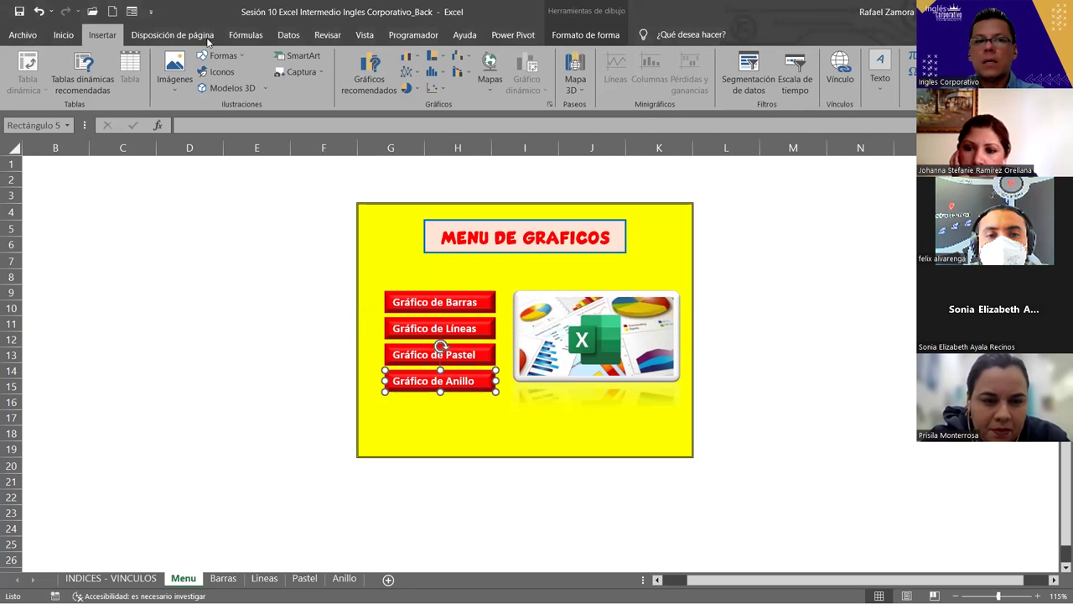
{"action": "left_click", "coordinate": [842, 74]}
{"action": "left_click", "coordinate": [339, 172]}
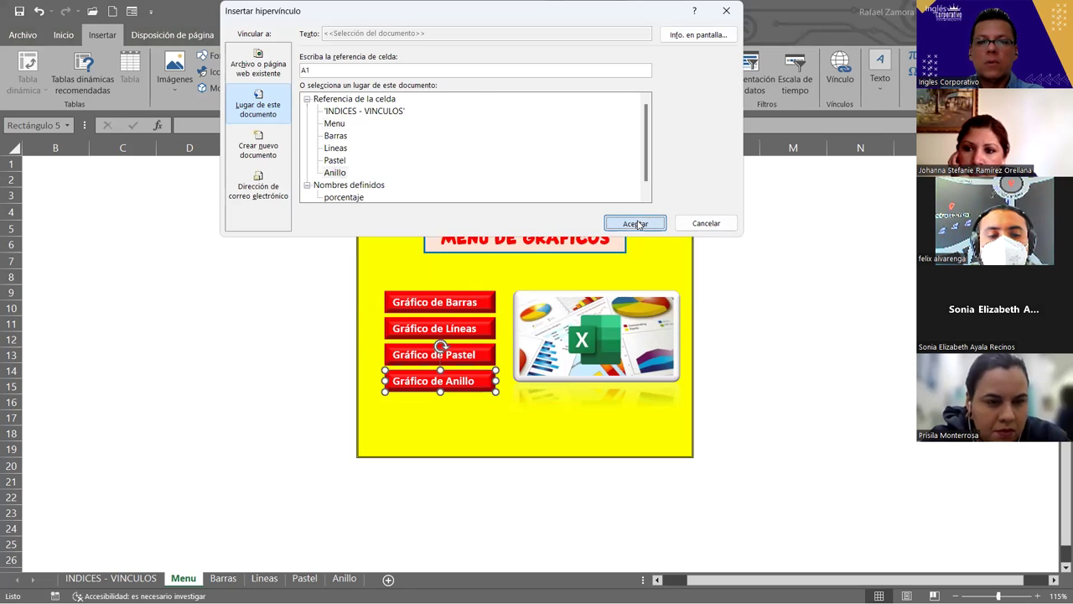
{"action": "left_click", "coordinate": [635, 223]}
{"action": "left_click", "coordinate": [779, 394]}
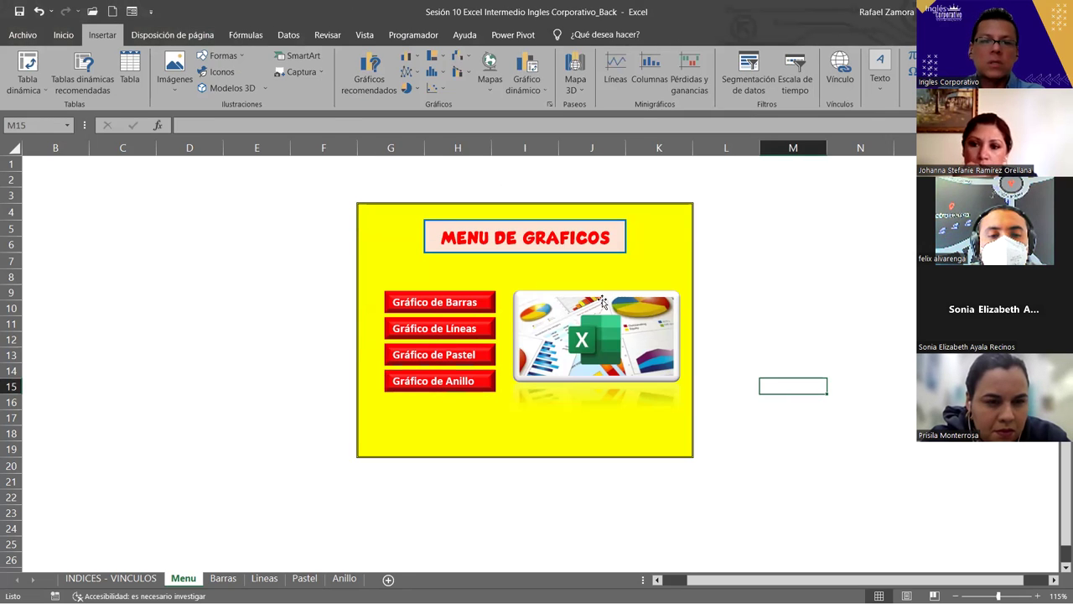
Step: Test the Barras, Líneas, Pastel and Anillo buttons, returning to Menu after each jump
{"action": "left_click", "coordinate": [467, 307]}
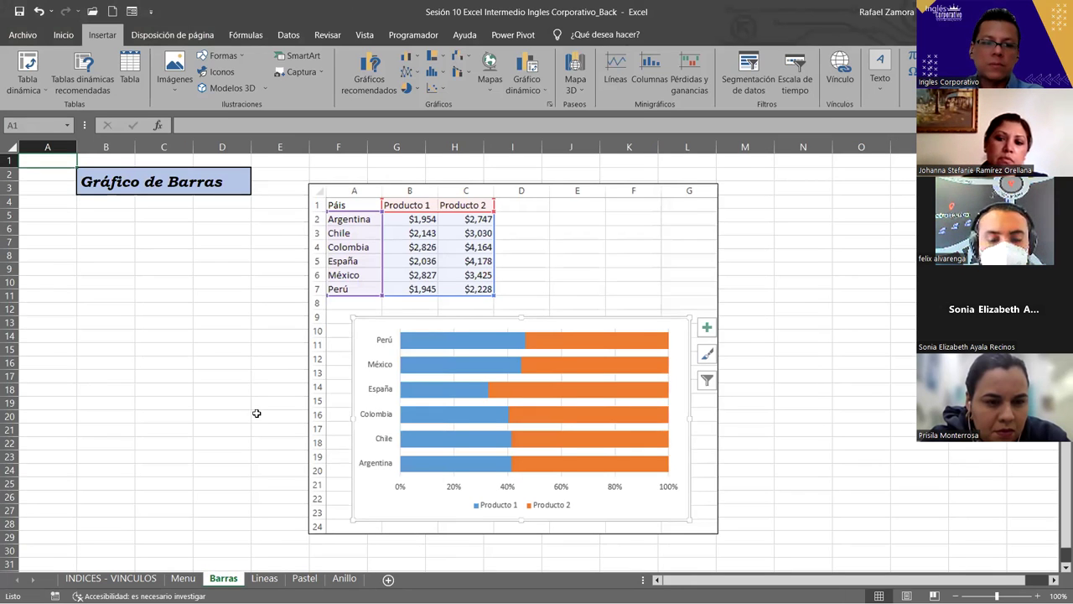
{"action": "left_click", "coordinate": [185, 579]}
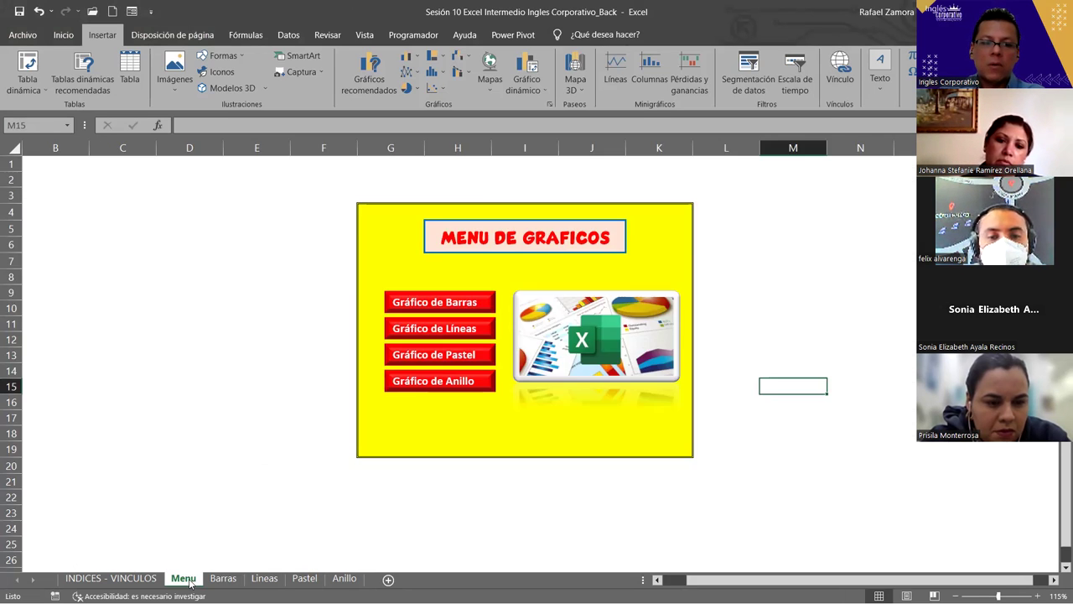
{"action": "left_click", "coordinate": [479, 327]}
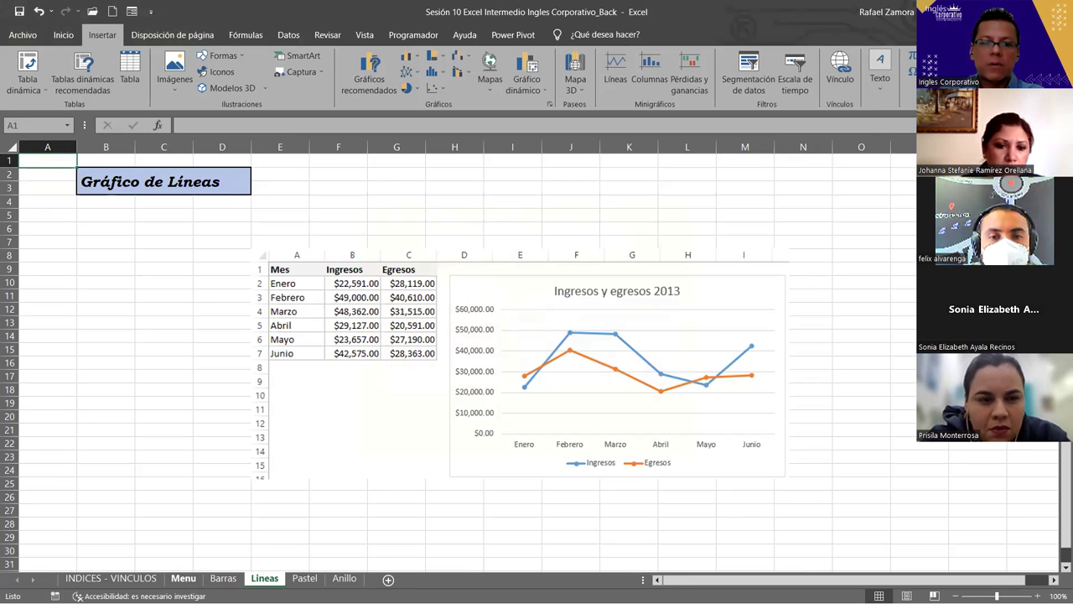
{"action": "key", "text": "ctrl+Page_Up"}
{"action": "key", "text": "ctrl+Page_Up"}
{"action": "left_click", "coordinate": [461, 353]}
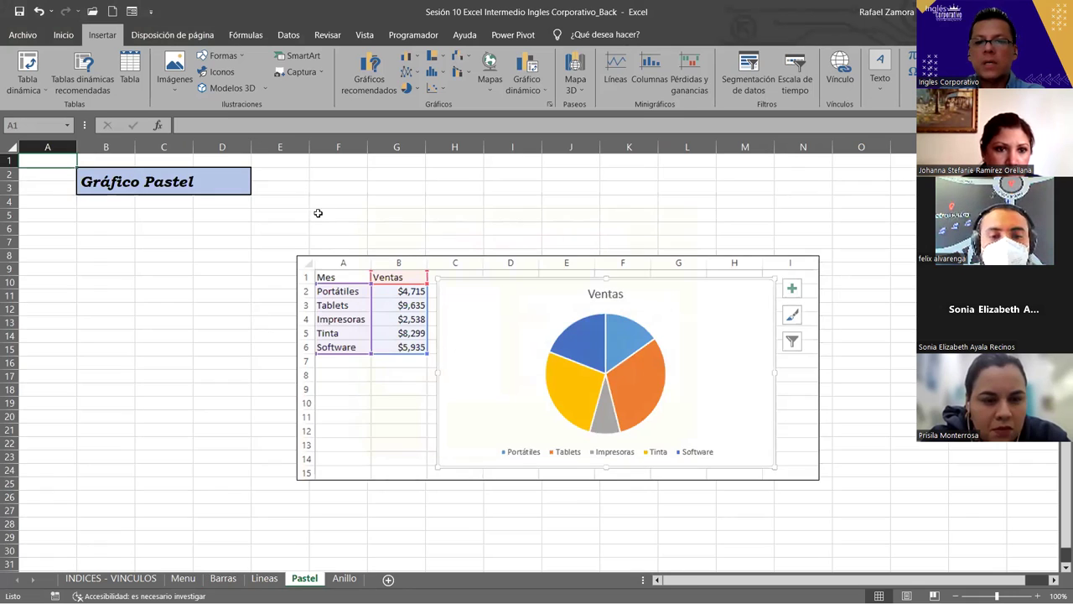
{"action": "left_click", "coordinate": [183, 578]}
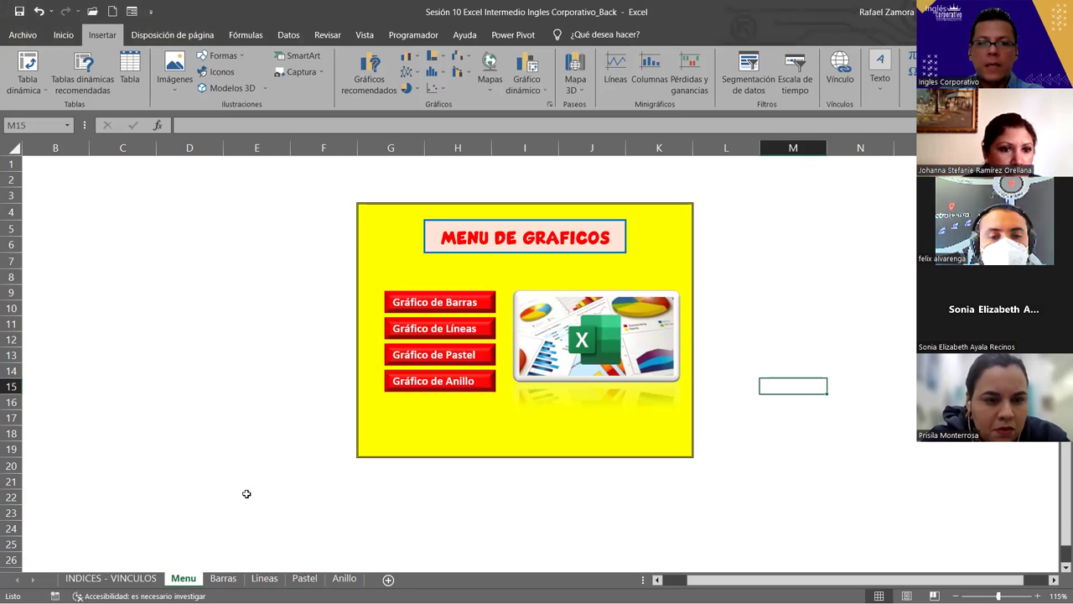
{"action": "left_click", "coordinate": [460, 384]}
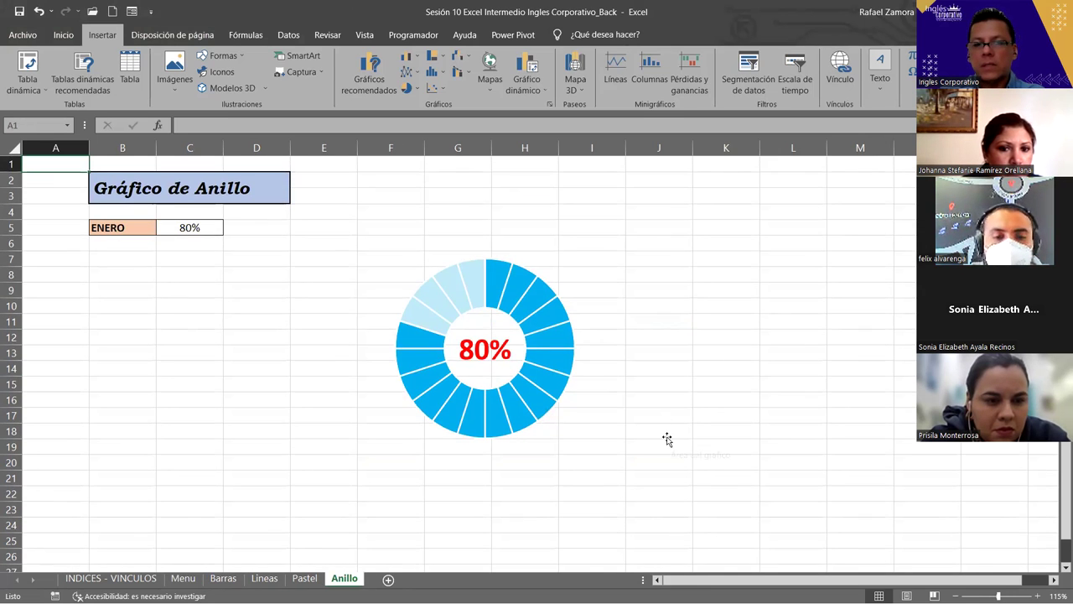
{"action": "left_click", "coordinate": [183, 579]}
Step: Select an empty cell on Menu, then switch to the Barras sheet and select a cell there
{"action": "left_click", "coordinate": [240, 323]}
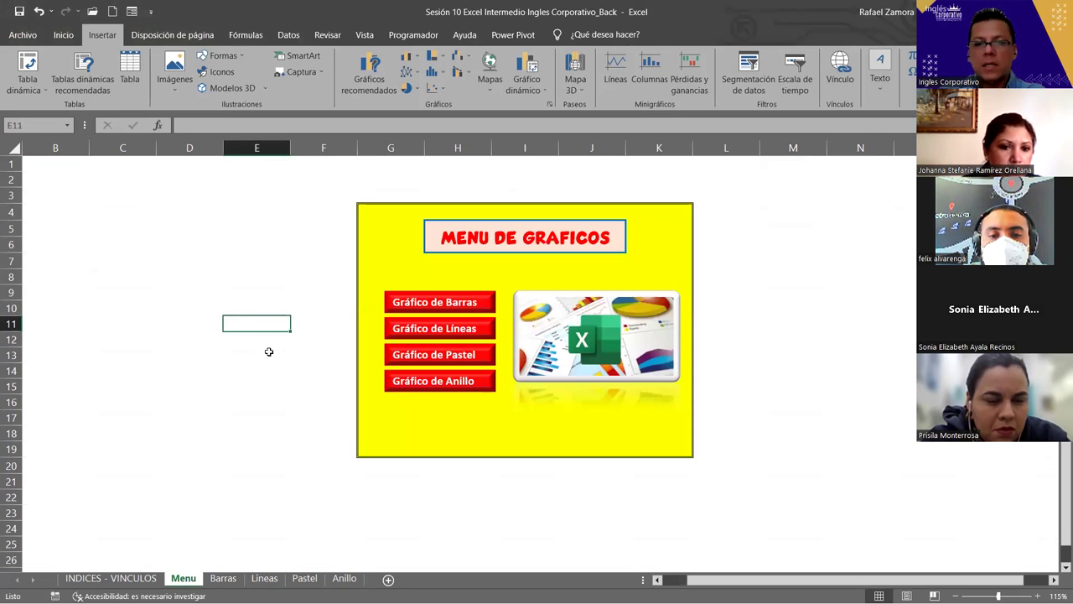
{"action": "left_click", "coordinate": [223, 579]}
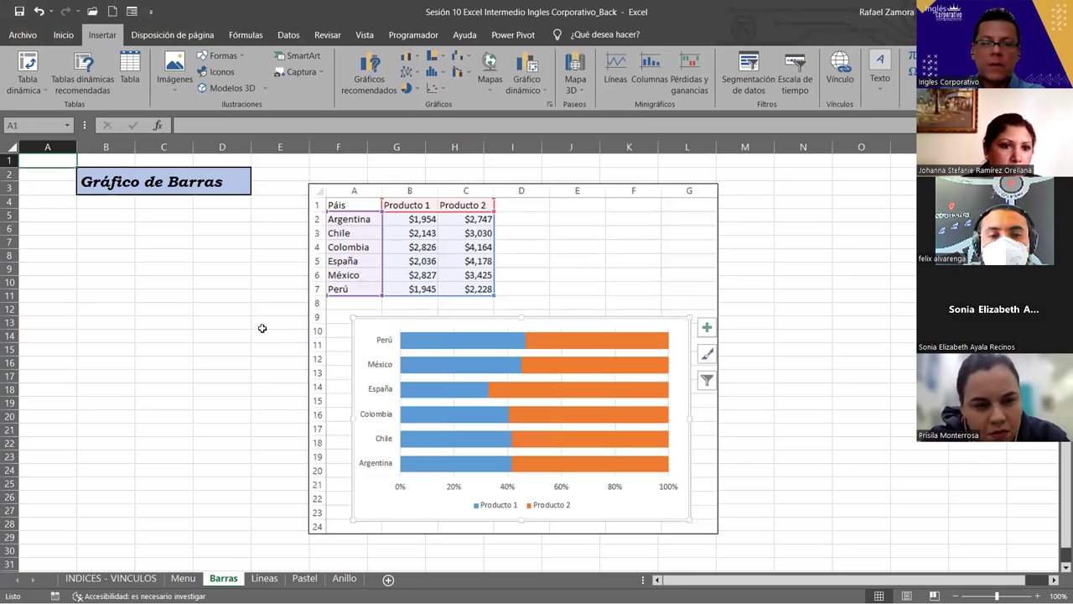
{"action": "left_click", "coordinate": [241, 314]}
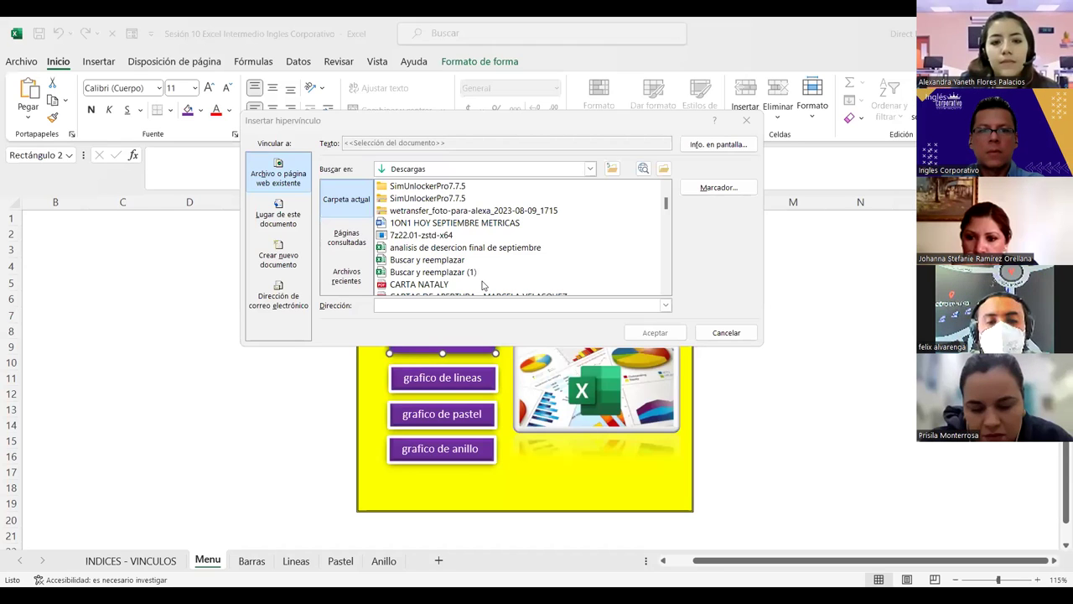
Step: Point the purple grafico de barras button's hyperlink at cell A1 of the Barras sheet
{"action": "scroll", "coordinate": [482, 286], "scroll_direction": "down", "scroll_amount": 1}
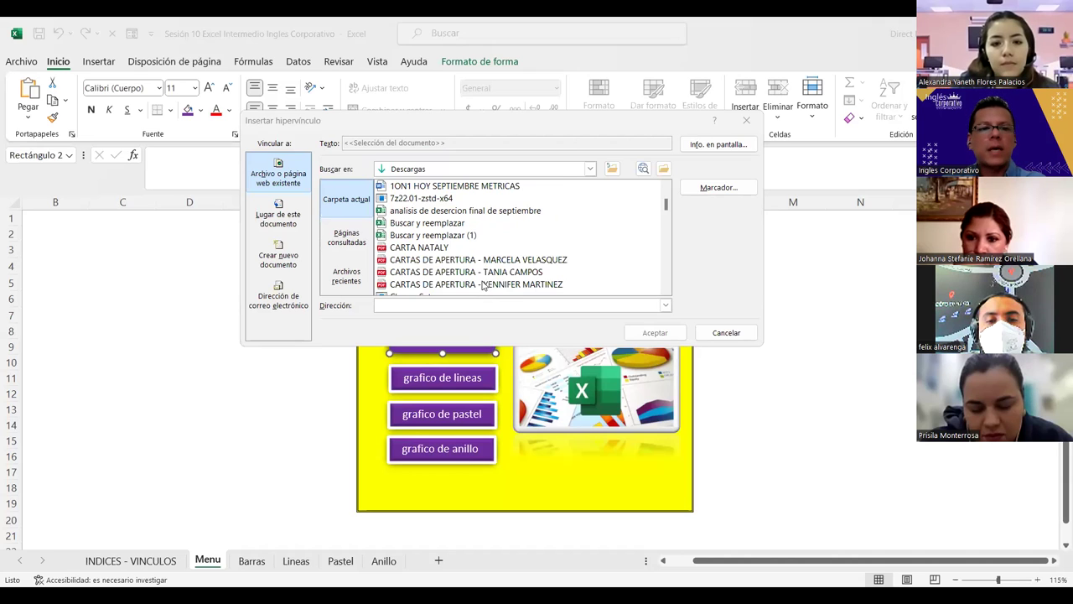
{"action": "scroll", "coordinate": [482, 286], "scroll_direction": "down", "scroll_amount": 5}
{"action": "scroll", "coordinate": [482, 286], "scroll_direction": "up", "scroll_amount": 2}
{"action": "scroll", "coordinate": [482, 286], "scroll_direction": "up", "scroll_amount": 2}
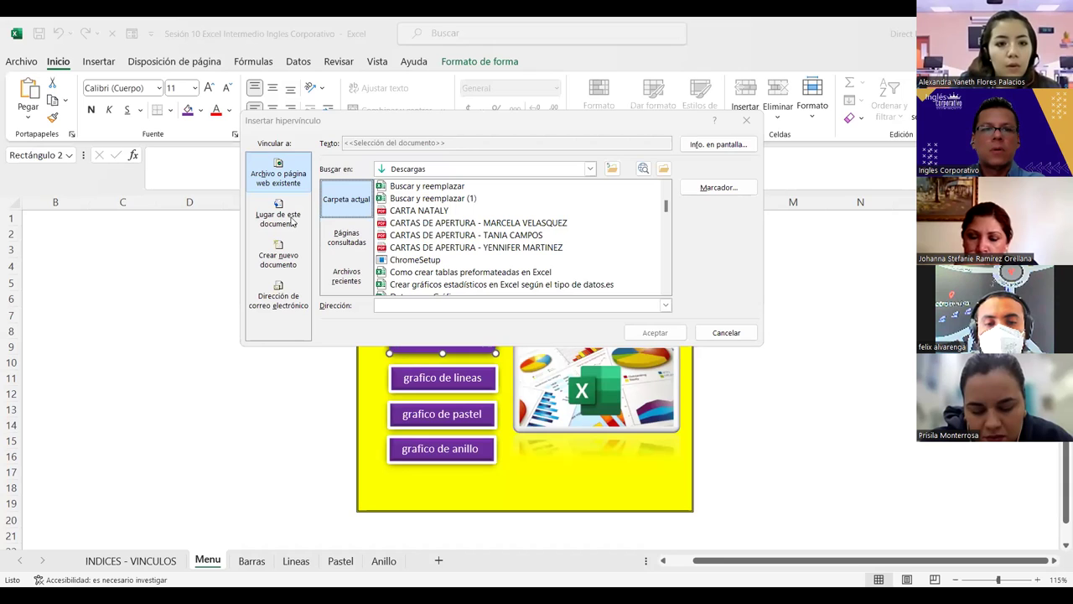
{"action": "key", "text": "alt+u"}
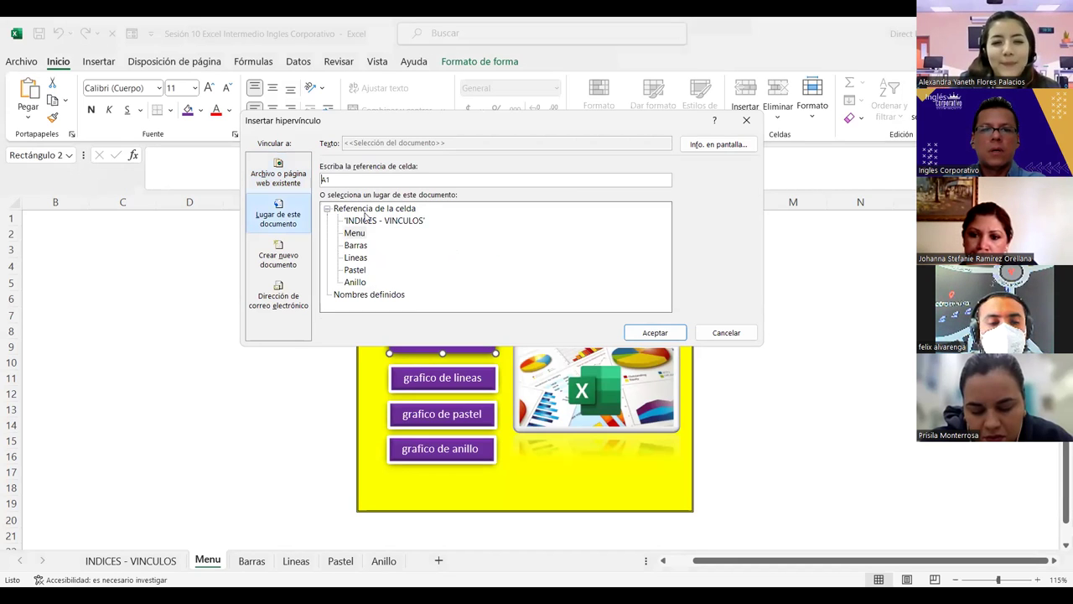
{"action": "left_click", "coordinate": [360, 245]}
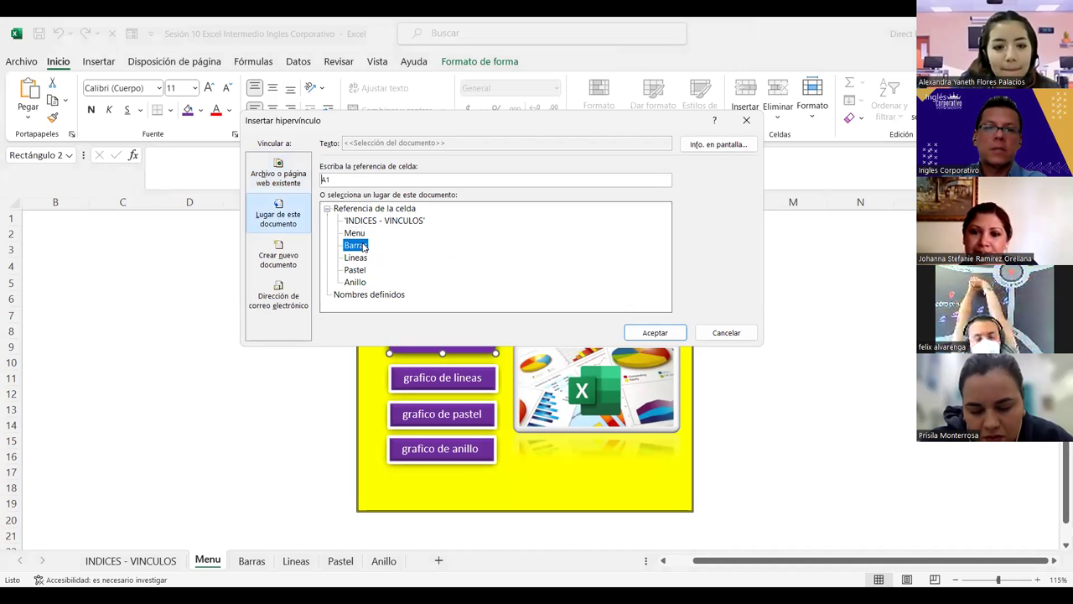
{"action": "left_click", "coordinate": [655, 333]}
{"action": "left_click", "coordinate": [763, 332]}
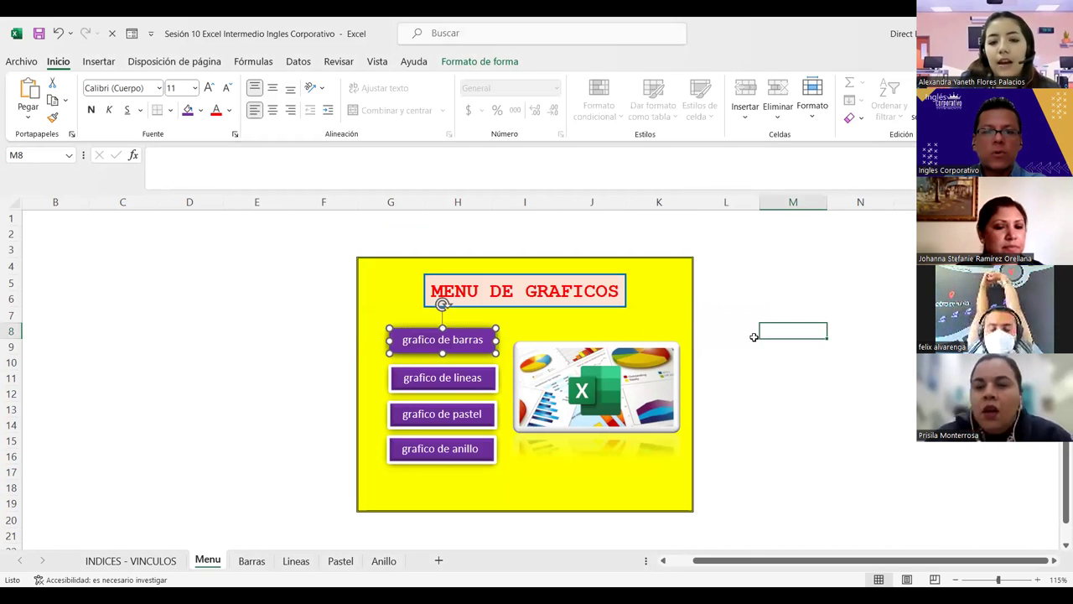
{"action": "left_click", "coordinate": [450, 375]}
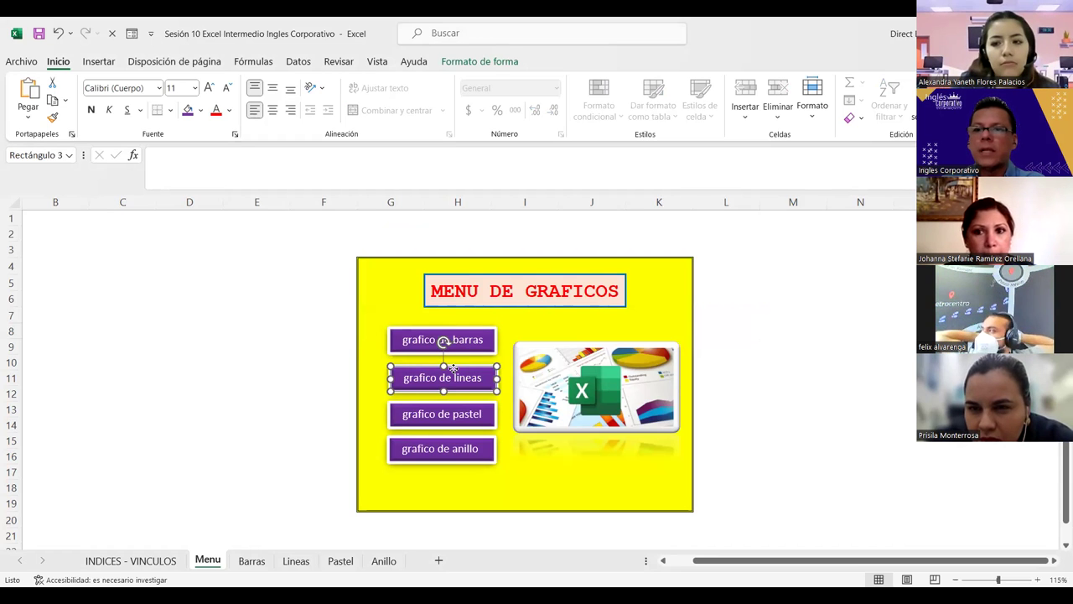
{"action": "right_click", "coordinate": [457, 377]}
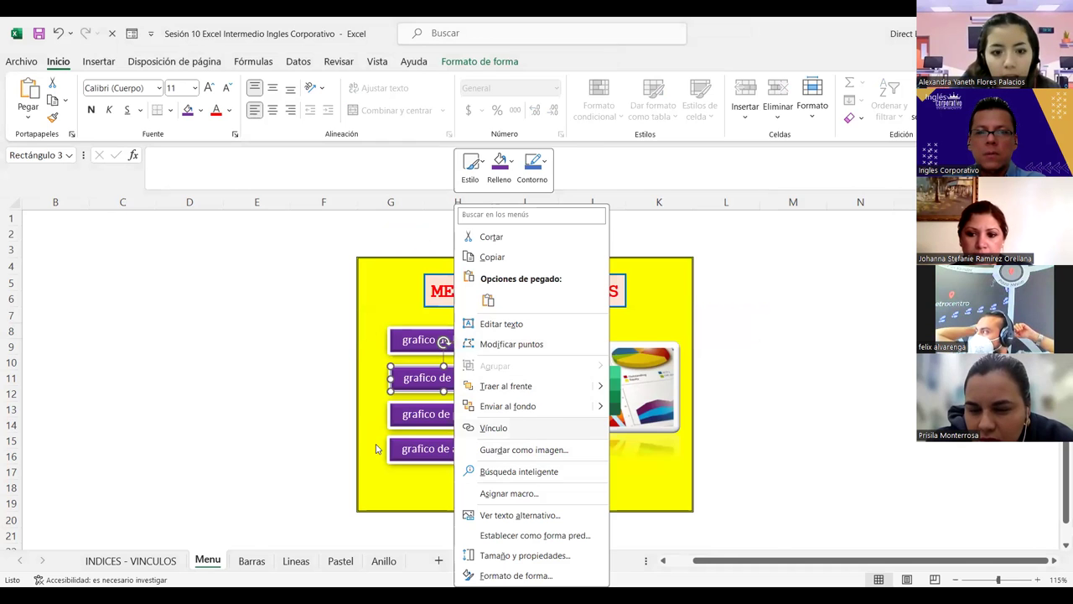
{"action": "key", "text": "Return"}
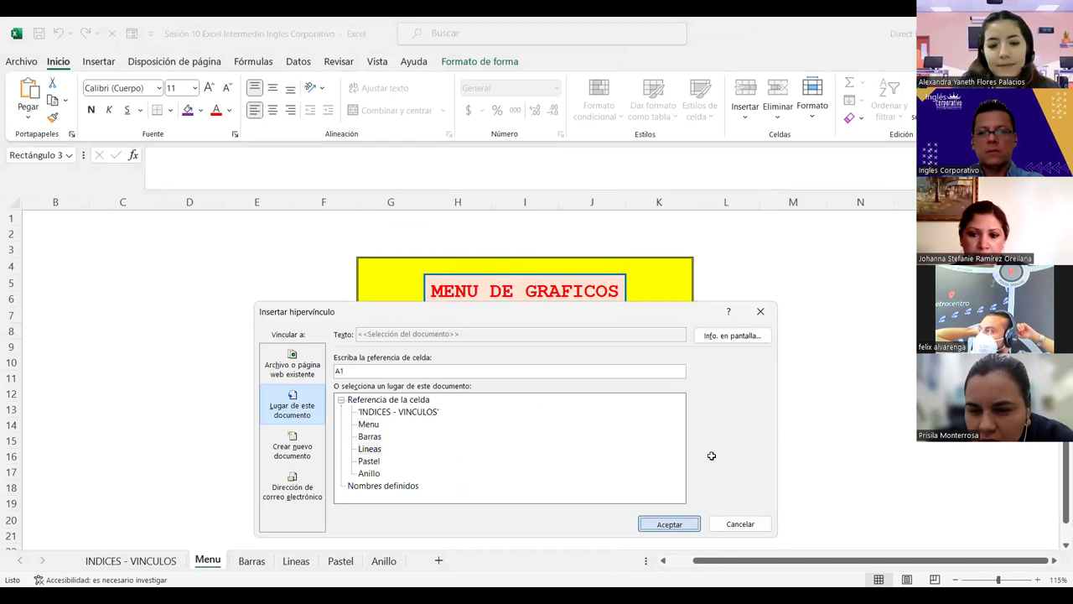
{"action": "key", "text": "Escape"}
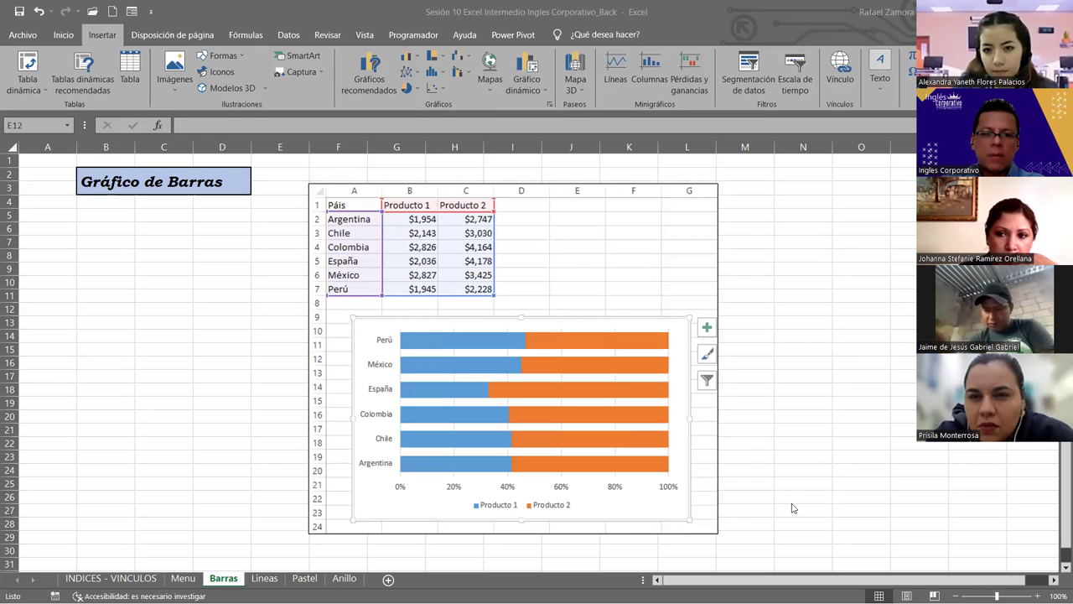
Step: Test the Gráfico de Barras button's jump from the Menu sheet and come back
{"action": "left_click", "coordinate": [383, 210]}
{"action": "left_click", "coordinate": [182, 578]}
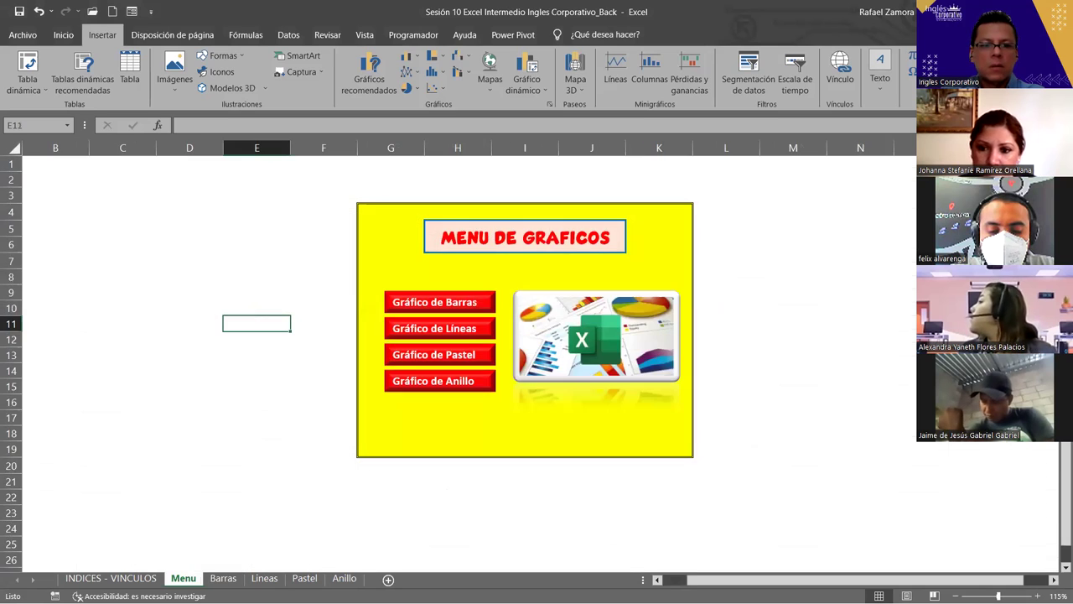
{"action": "left_click", "coordinate": [483, 308]}
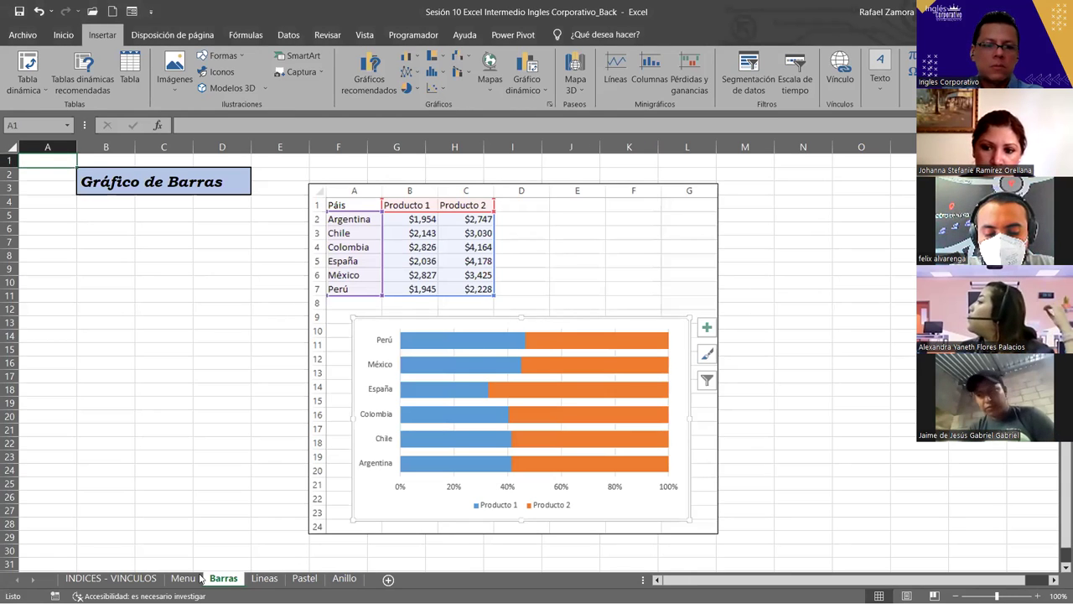
{"action": "key", "text": "ctrl+Page_Up"}
Step: Edit the Gráfico de Barras hyperlink so its target cell becomes A30
{"action": "left_click", "coordinate": [449, 300], "text": "ctrl"}
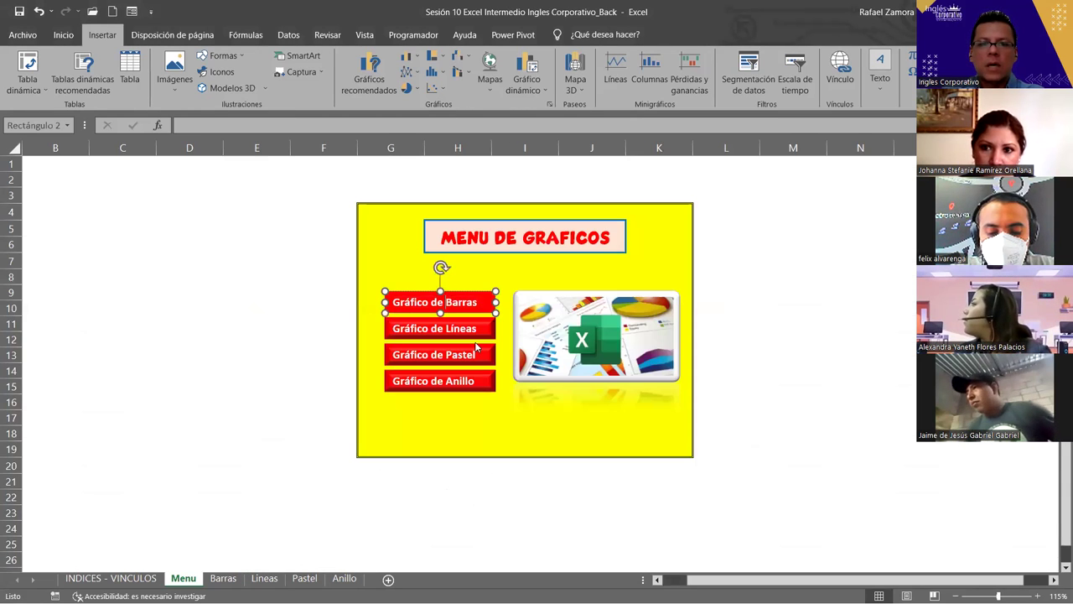
{"action": "right_click", "coordinate": [451, 303]}
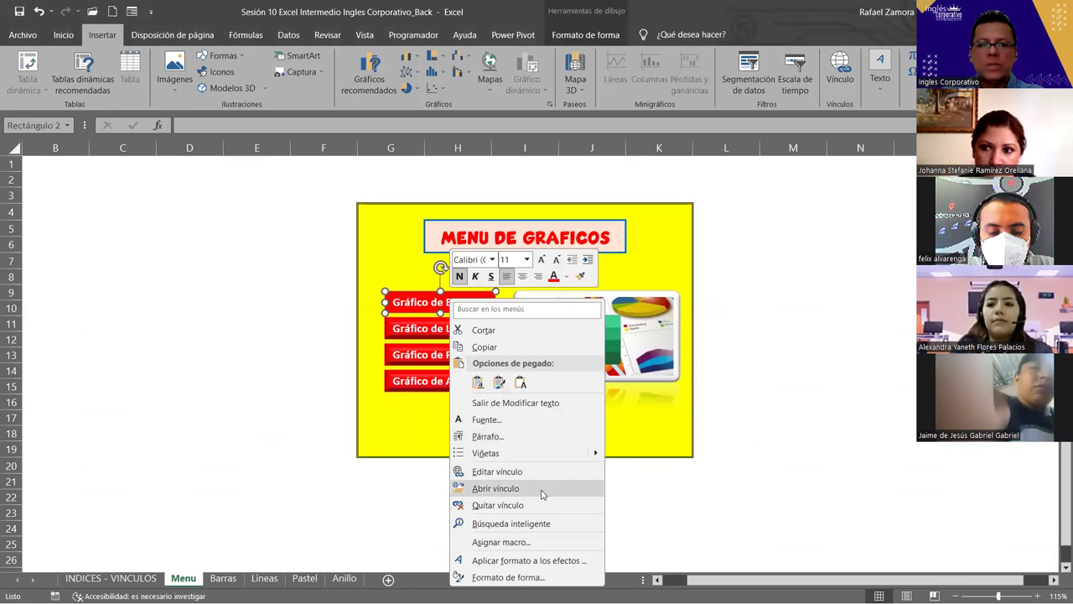
{"action": "left_click", "coordinate": [495, 472]}
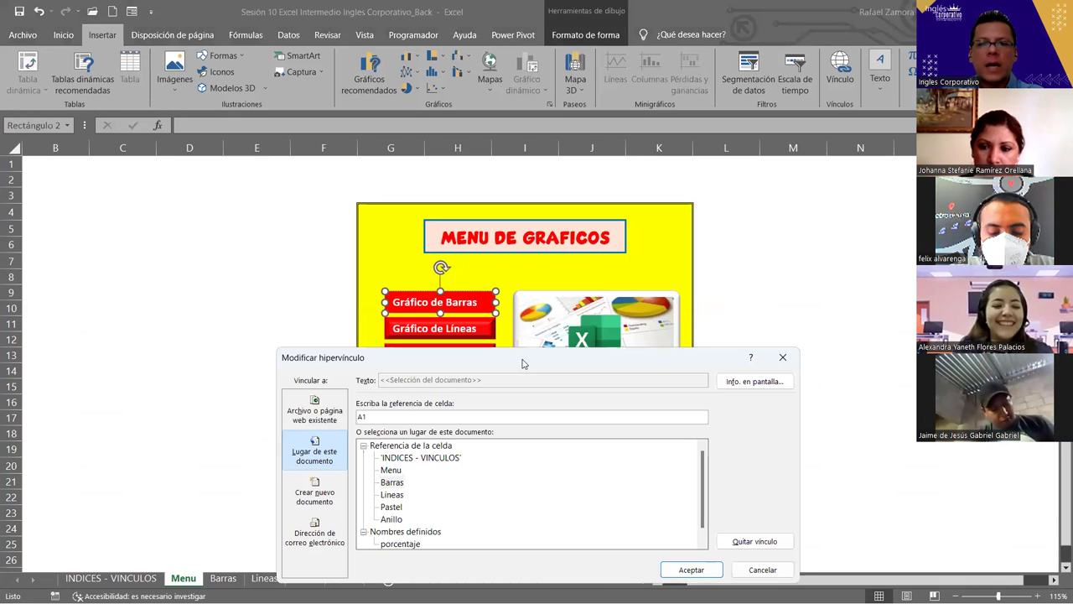
{"action": "left_click_drag", "start_coordinate": [521, 363], "coordinate": [390, 64]}
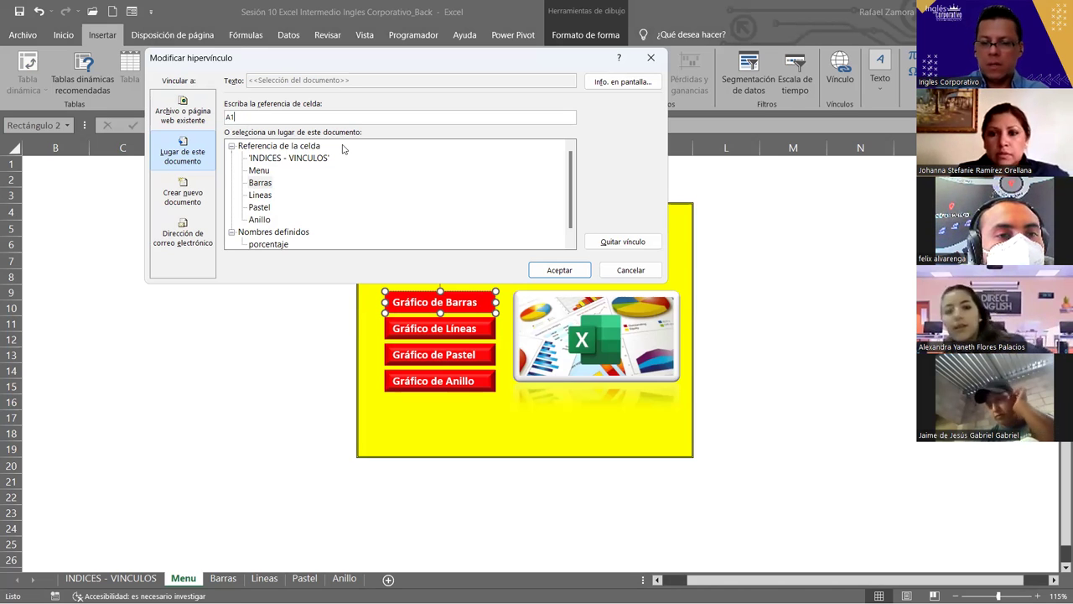
{"action": "key", "text": "BackSpace"}
{"action": "type", "text": "30"}
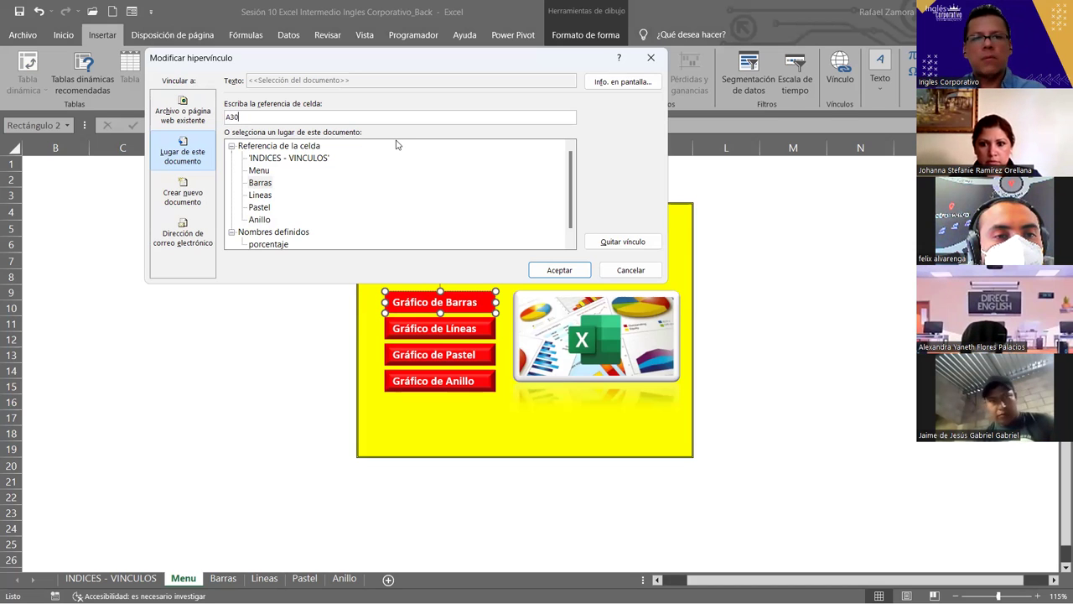
{"action": "left_click", "coordinate": [573, 271]}
{"action": "left_click", "coordinate": [745, 321]}
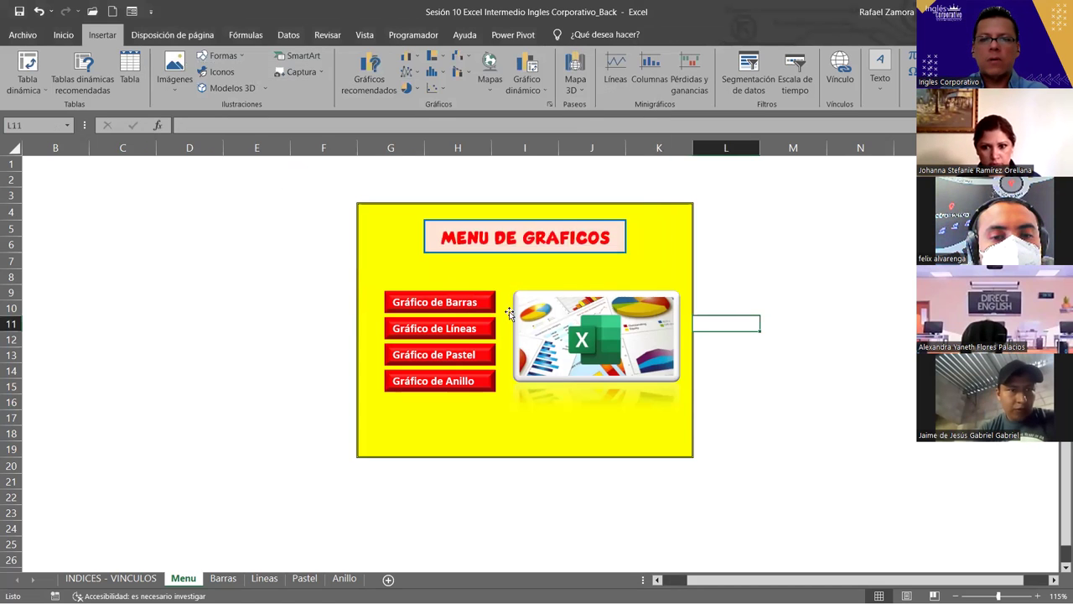
Step: Follow the Gráfico de Barras link to the Barras sheet and scroll through its empty rows
{"action": "left_click", "coordinate": [467, 301]}
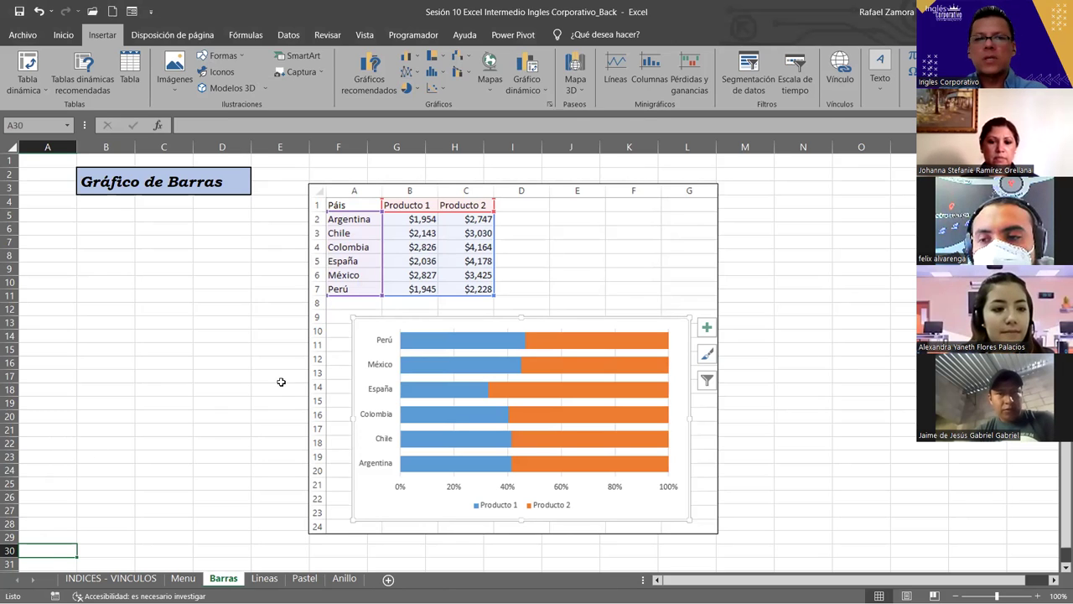
{"action": "left_click", "coordinate": [47, 159]}
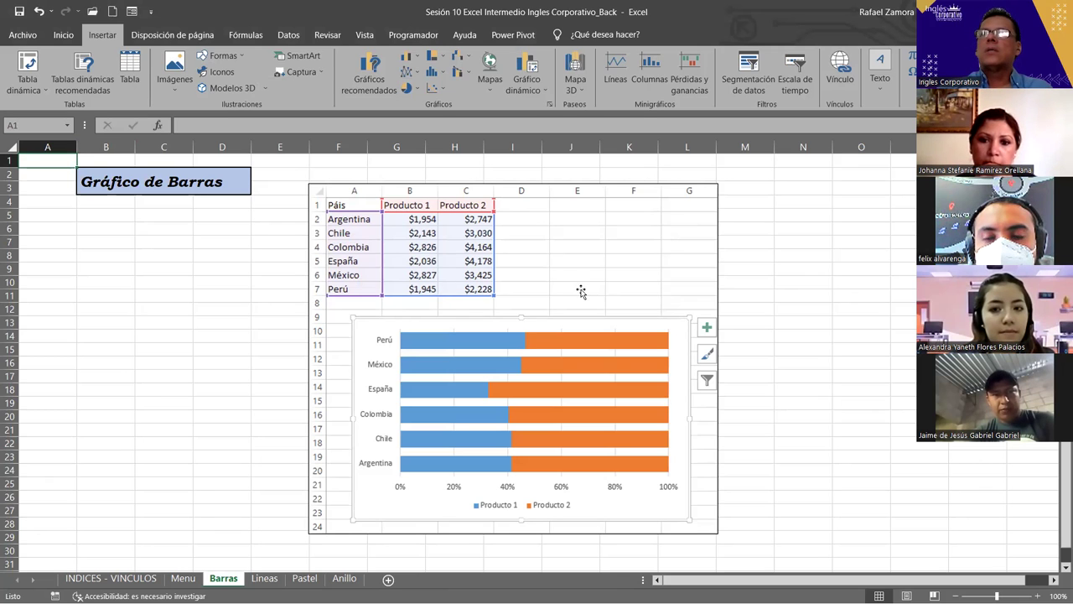
{"action": "scroll", "coordinate": [581, 291], "scroll_direction": "down", "scroll_amount": 7}
{"action": "scroll", "coordinate": [590, 297], "scroll_direction": "down", "scroll_amount": 11}
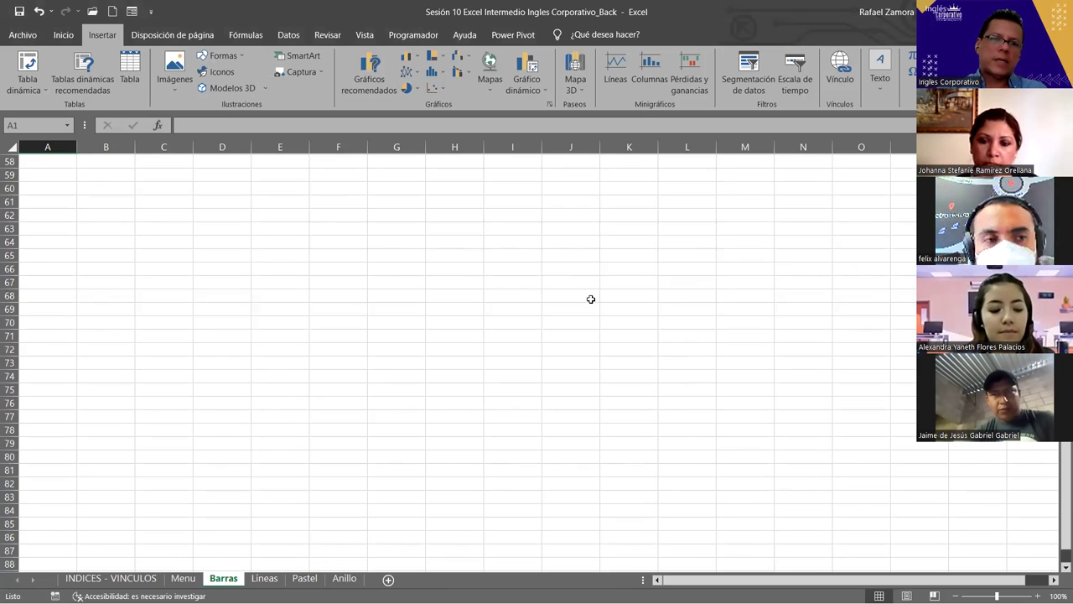
{"action": "scroll", "coordinate": [590, 296], "scroll_direction": "down", "scroll_amount": 12}
{"action": "scroll", "coordinate": [591, 298], "scroll_direction": "down", "scroll_amount": 11}
{"action": "scroll", "coordinate": [596, 299], "scroll_direction": "down", "scroll_amount": 13}
{"action": "scroll", "coordinate": [596, 300], "scroll_direction": "down", "scroll_amount": 13}
{"action": "scroll", "coordinate": [598, 299], "scroll_direction": "down", "scroll_amount": 12}
{"action": "scroll", "coordinate": [587, 304], "scroll_direction": "down", "scroll_amount": 13}
{"action": "scroll", "coordinate": [575, 309], "scroll_direction": "down", "scroll_amount": 12}
{"action": "scroll", "coordinate": [424, 366], "scroll_direction": "down", "scroll_amount": 6}
{"action": "left_click", "coordinate": [206, 270]}
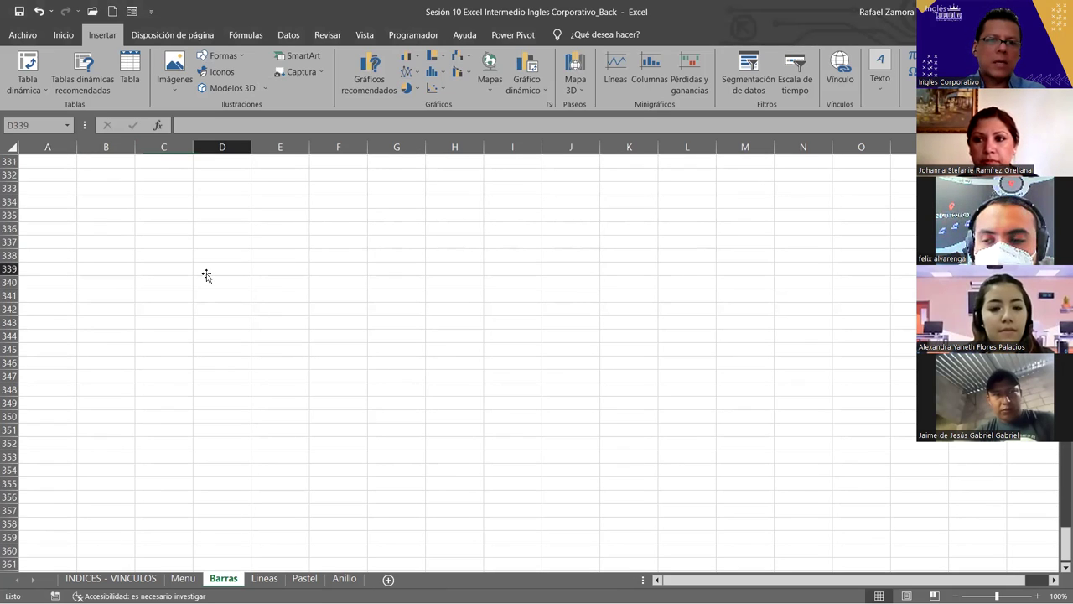
Step: Return to cell A1 at the top of the Barras sheet with Ctrl+Home
{"action": "scroll", "coordinate": [207, 276], "scroll_direction": "down", "scroll_amount": 2}
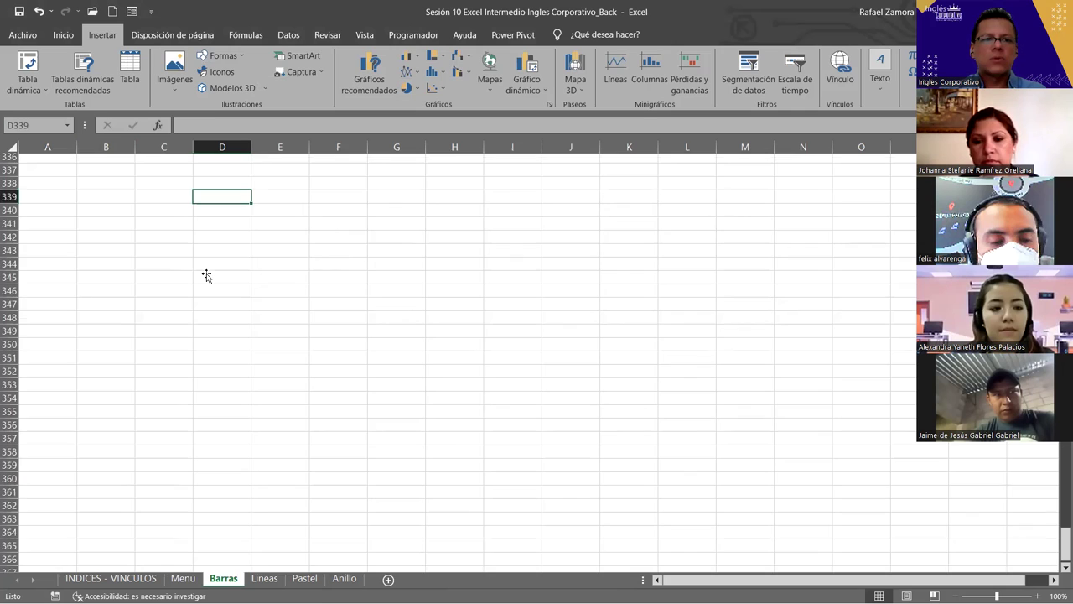
{"action": "scroll", "coordinate": [207, 276], "scroll_direction": "up", "scroll_amount": 2}
{"action": "scroll", "coordinate": [206, 275], "scroll_direction": "up", "scroll_amount": 1}
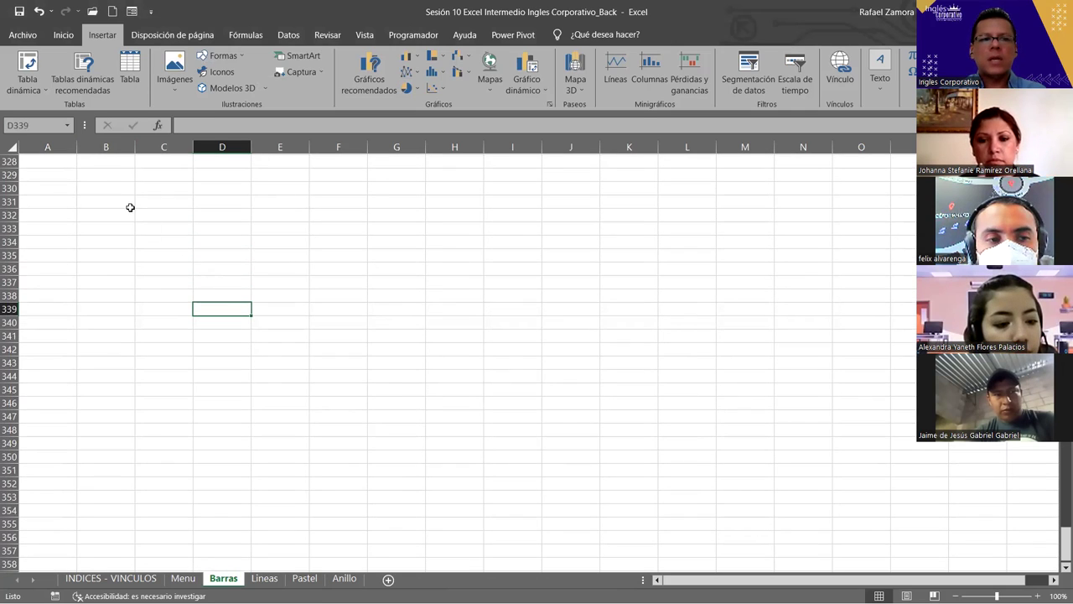
{"action": "left_click", "coordinate": [56, 186]}
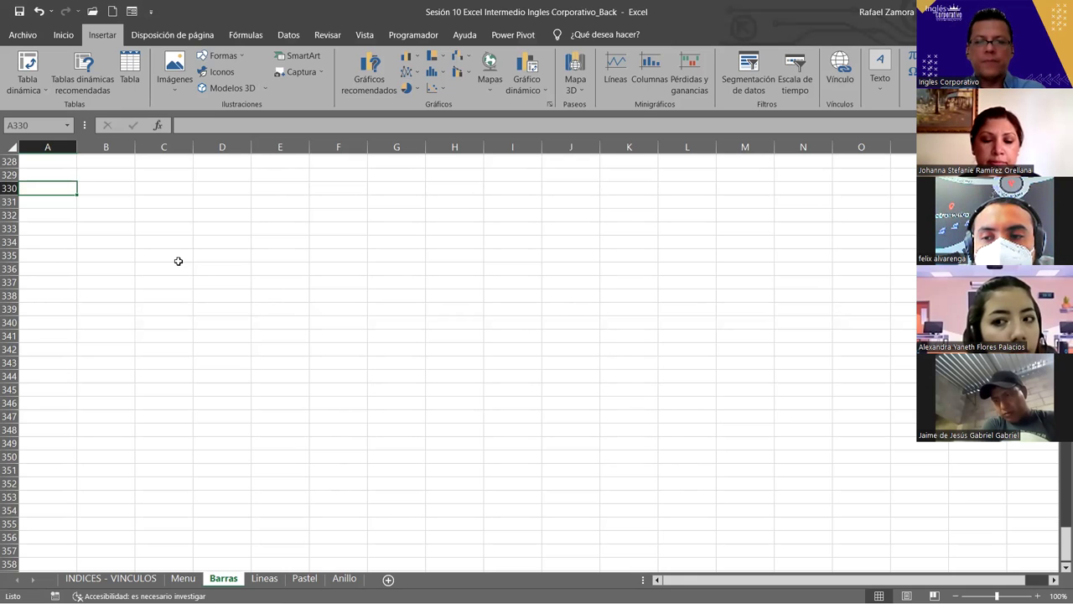
{"action": "key", "text": "ctrl+Home"}
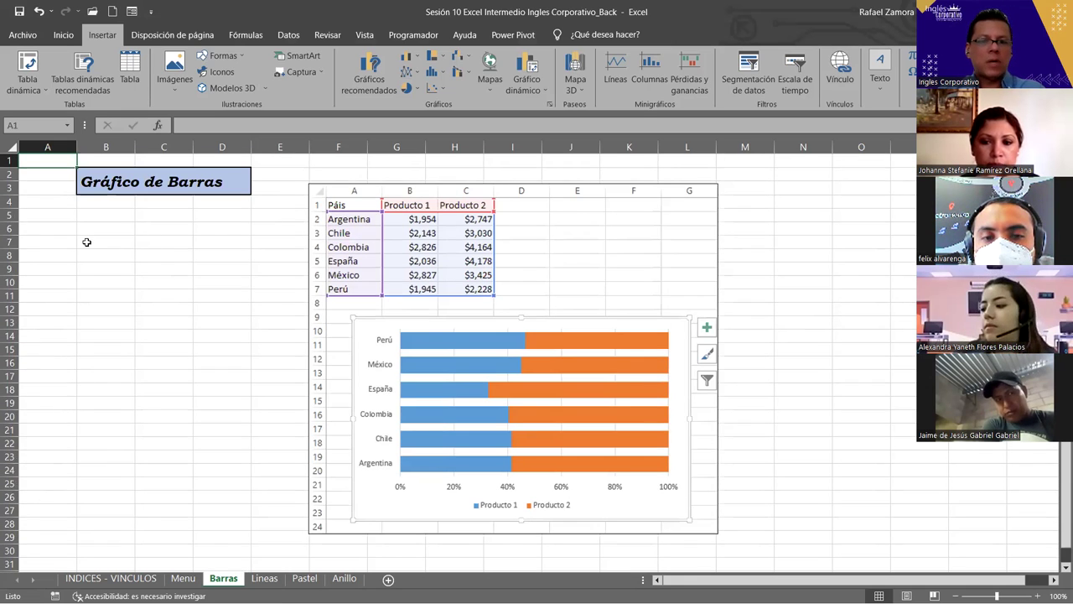
Step: Change the Gráfico de Barras hyperlink target back to cell A1
{"action": "left_click", "coordinate": [183, 579]}
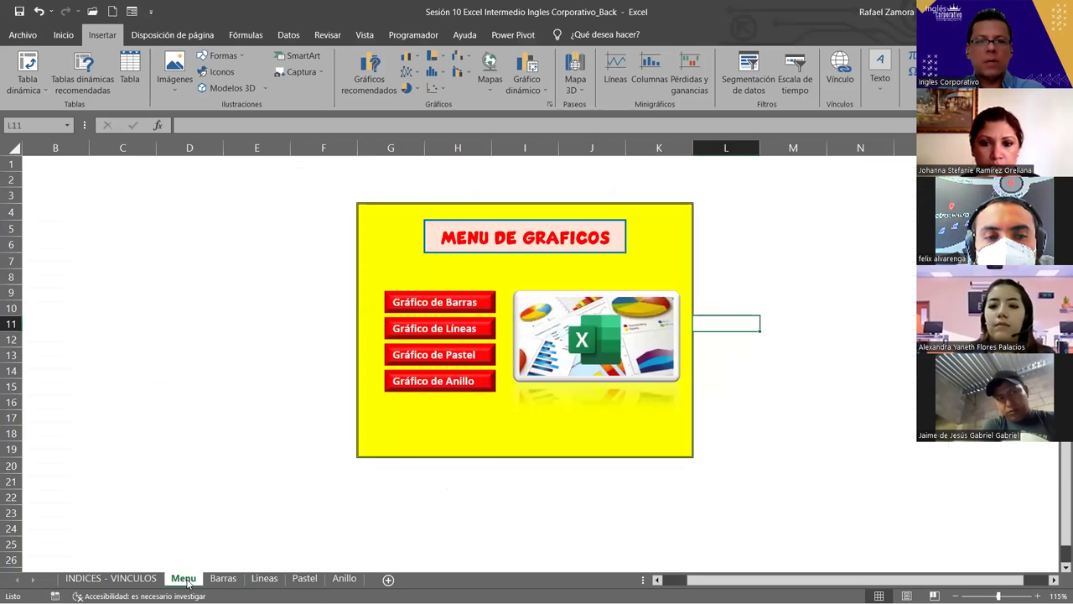
{"action": "left_click", "coordinate": [466, 319], "text": "ctrl"}
{"action": "right_click", "coordinate": [465, 319]}
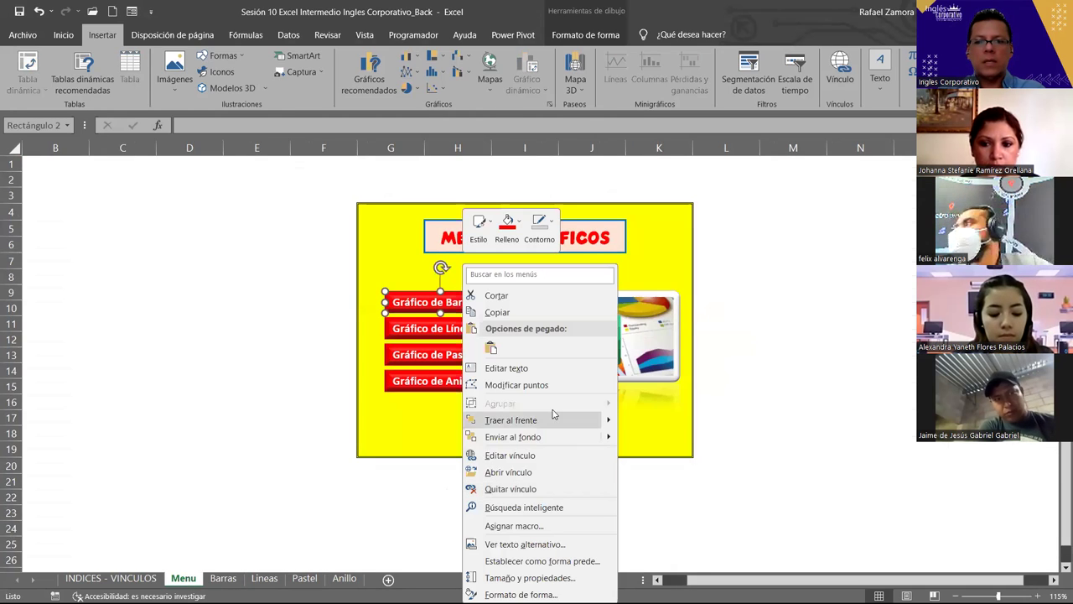
{"action": "left_click", "coordinate": [552, 455]}
{"action": "type", "text": "1"}
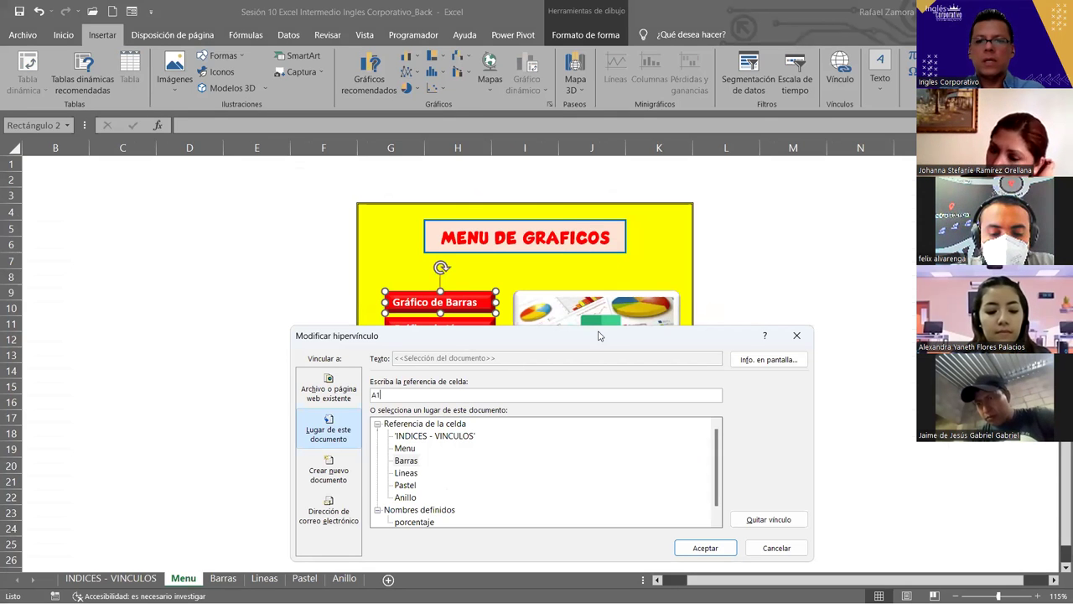
{"action": "left_click_drag", "start_coordinate": [599, 336], "coordinate": [559, 112]}
{"action": "left_click", "coordinate": [666, 325]}
{"action": "left_click", "coordinate": [817, 293]}
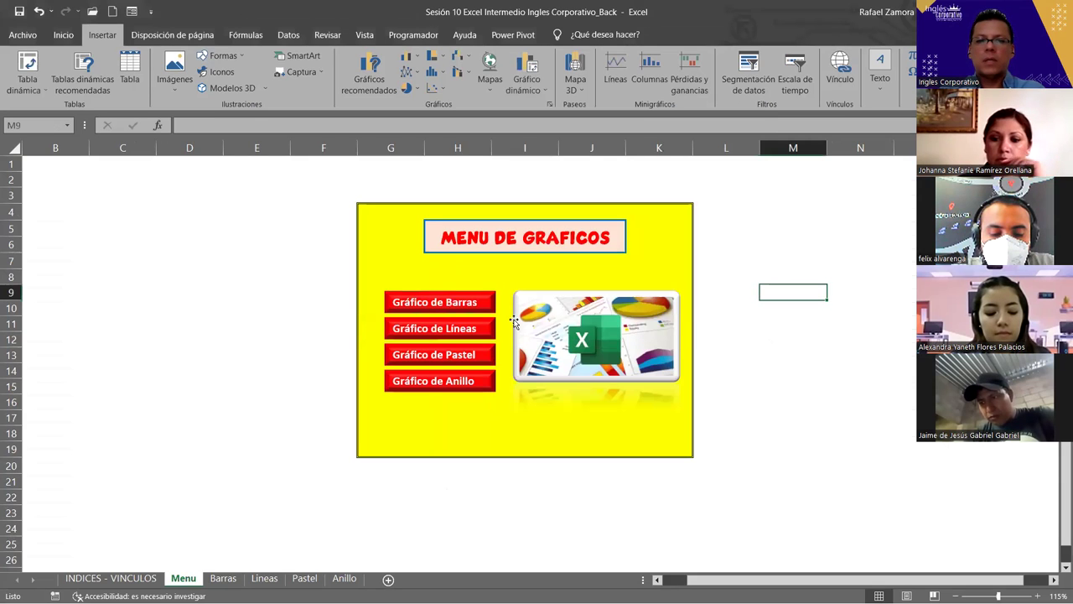
Step: Test the link to Barras, then reopen the button's hyperlink settings and cancel without changes
{"action": "left_click", "coordinate": [471, 303]}
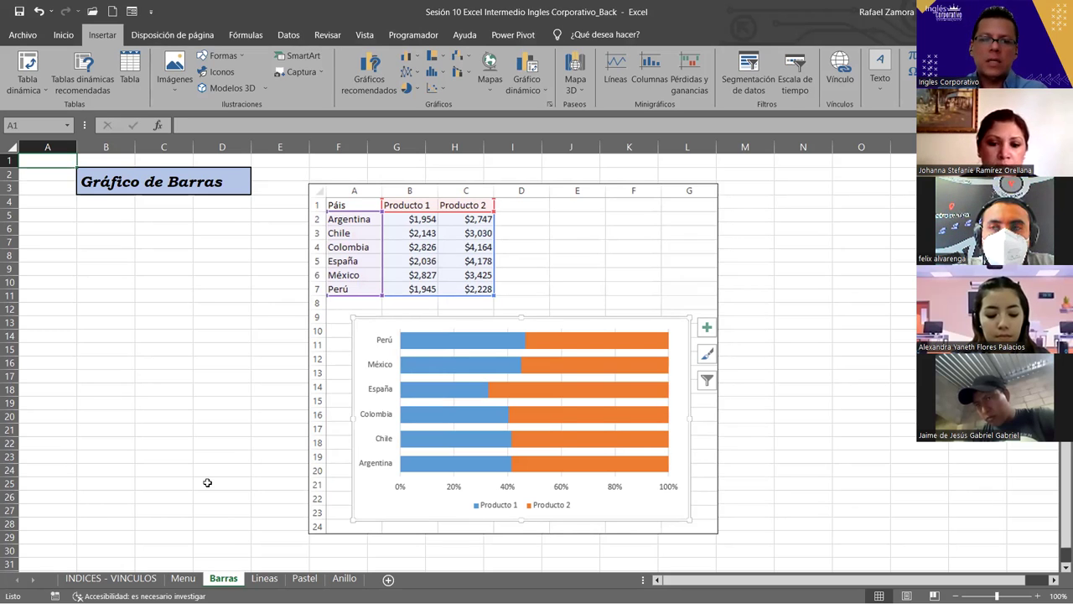
{"action": "left_click", "coordinate": [190, 582]}
{"action": "left_click", "coordinate": [453, 299]}
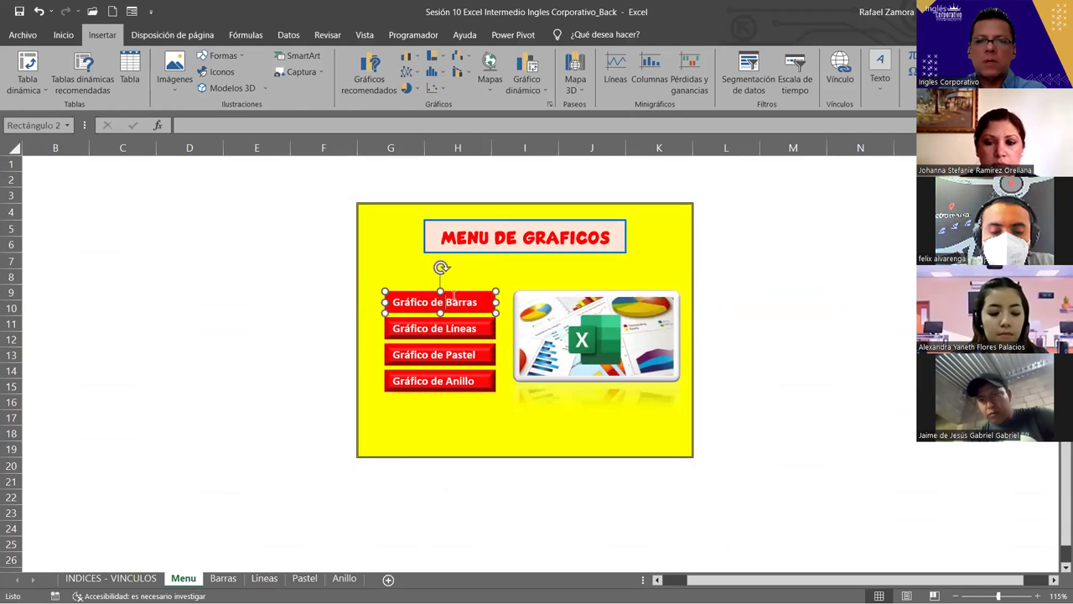
{"action": "right_click", "coordinate": [454, 297]}
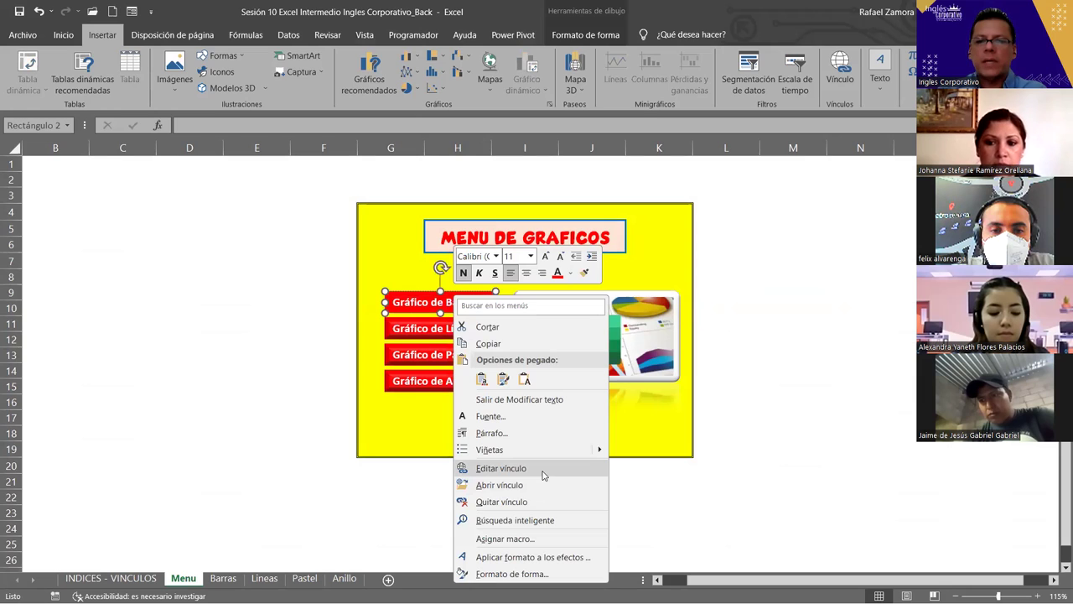
{"action": "left_click", "coordinate": [542, 471]}
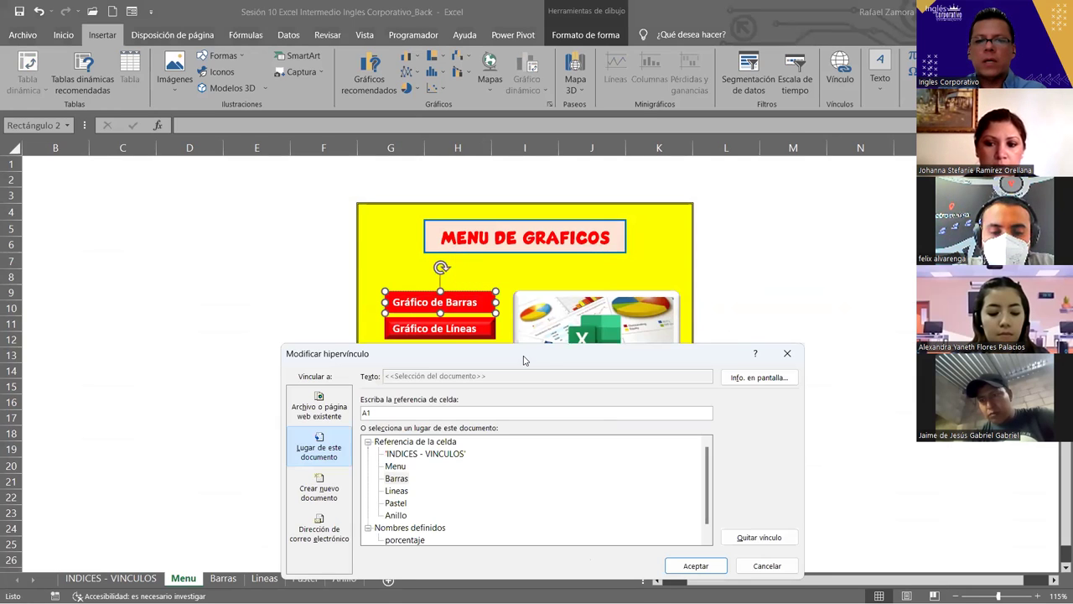
{"action": "left_click_drag", "start_coordinate": [524, 360], "coordinate": [510, 142]}
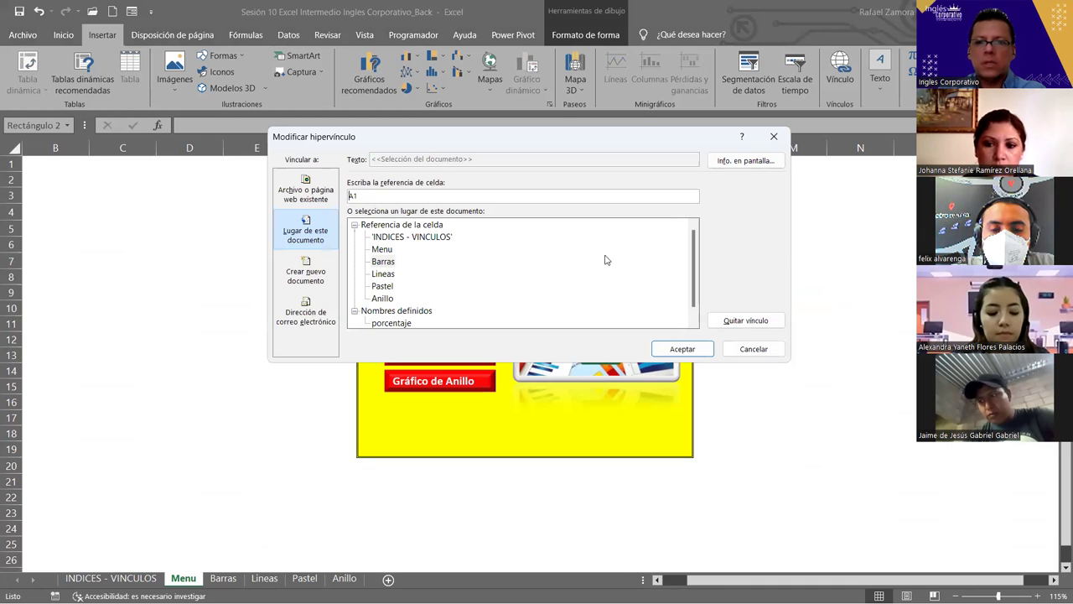
{"action": "left_click", "coordinate": [749, 350]}
{"action": "left_click", "coordinate": [231, 325]}
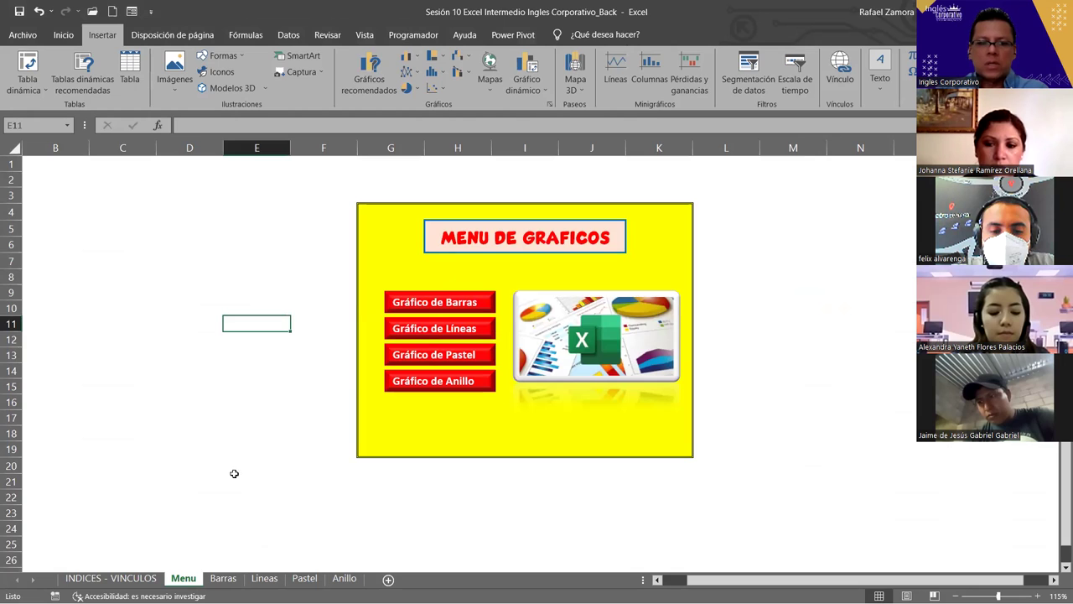
Step: Insert a blue round house icon onto the Barras sheet from an online search for 'icono casa'
{"action": "left_click", "coordinate": [224, 578]}
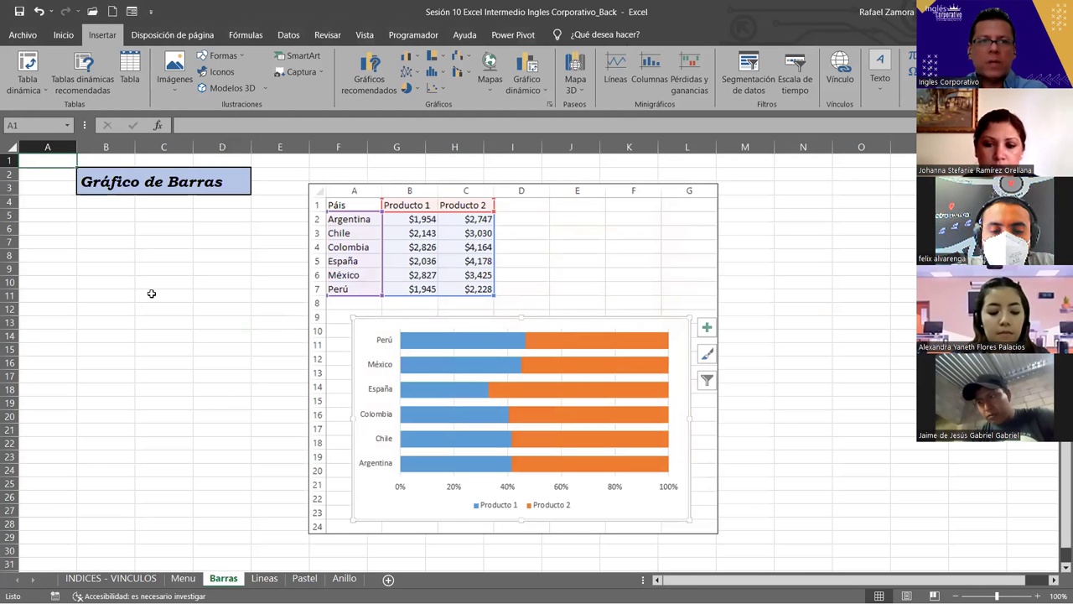
{"action": "left_click", "coordinate": [176, 84]}
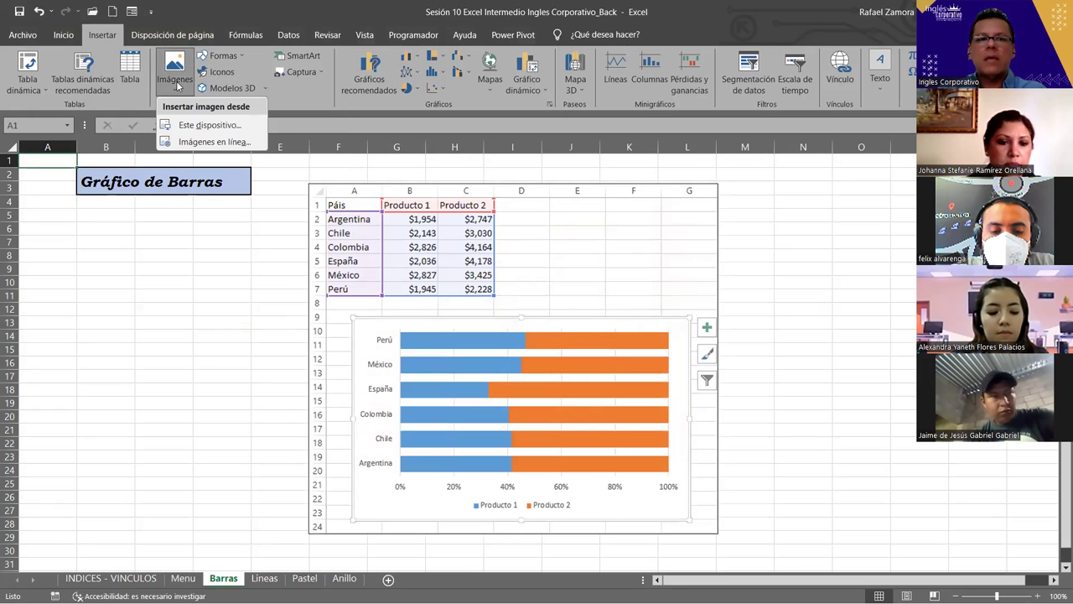
{"action": "left_click", "coordinate": [228, 142]}
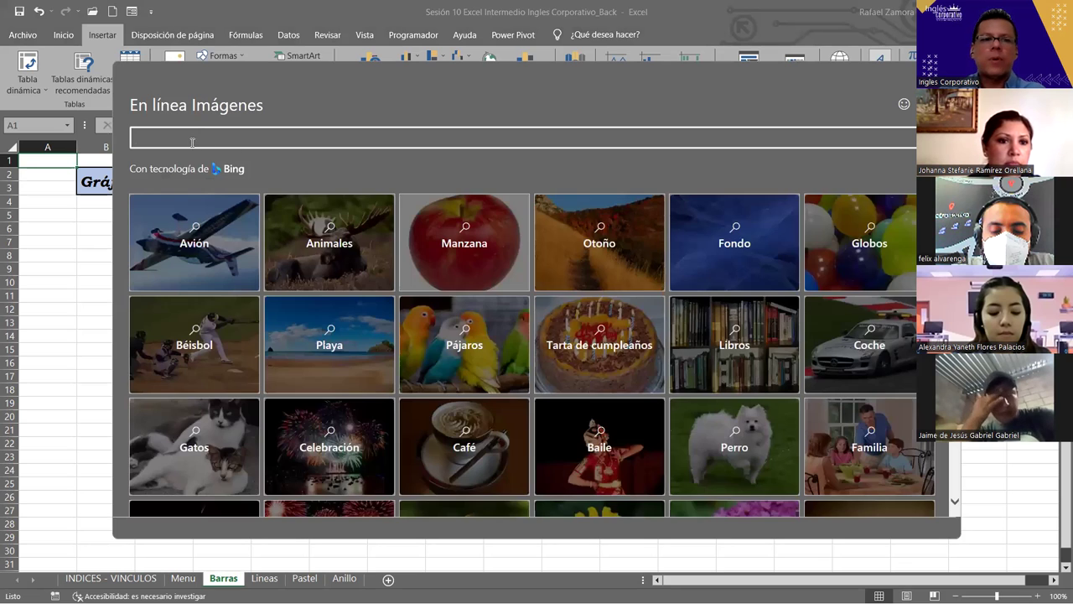
{"action": "type", "text": "icono ca"}
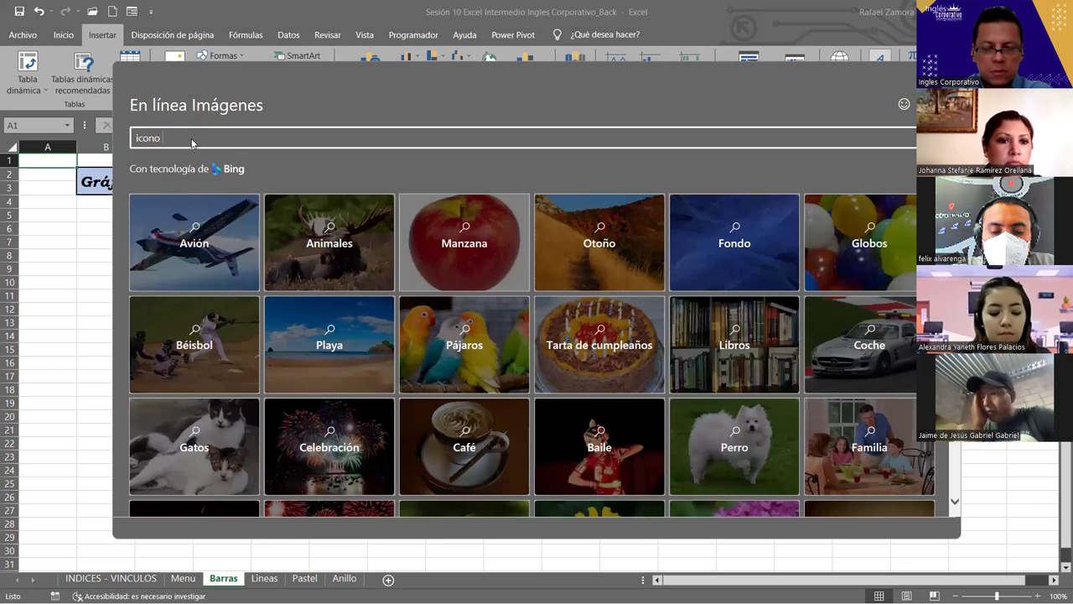
{"action": "type", "text": "sa"}
{"action": "key", "text": "Return"}
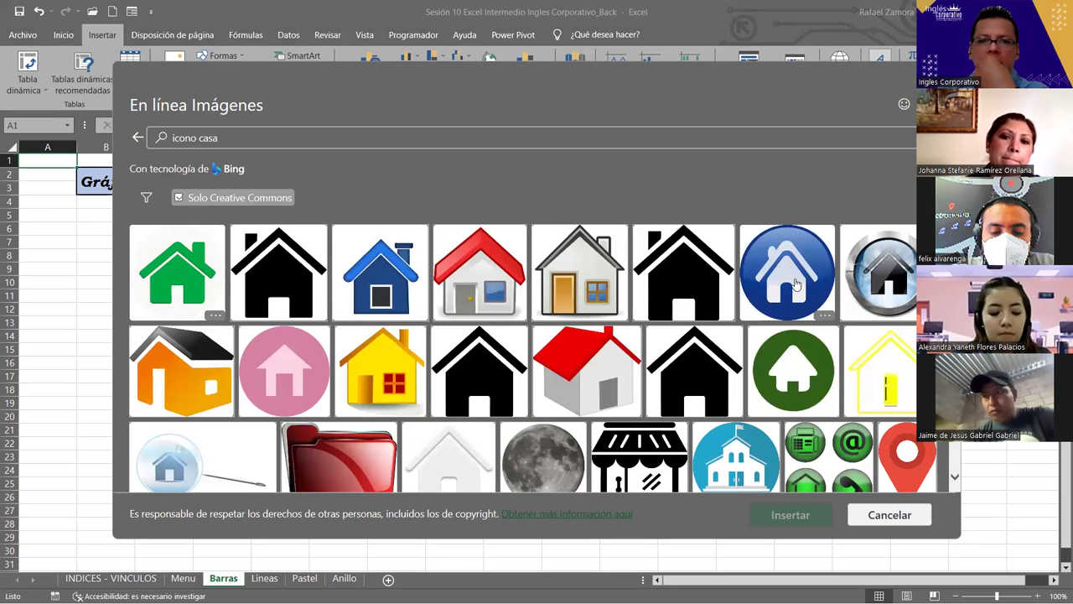
{"action": "left_click", "coordinate": [787, 270]}
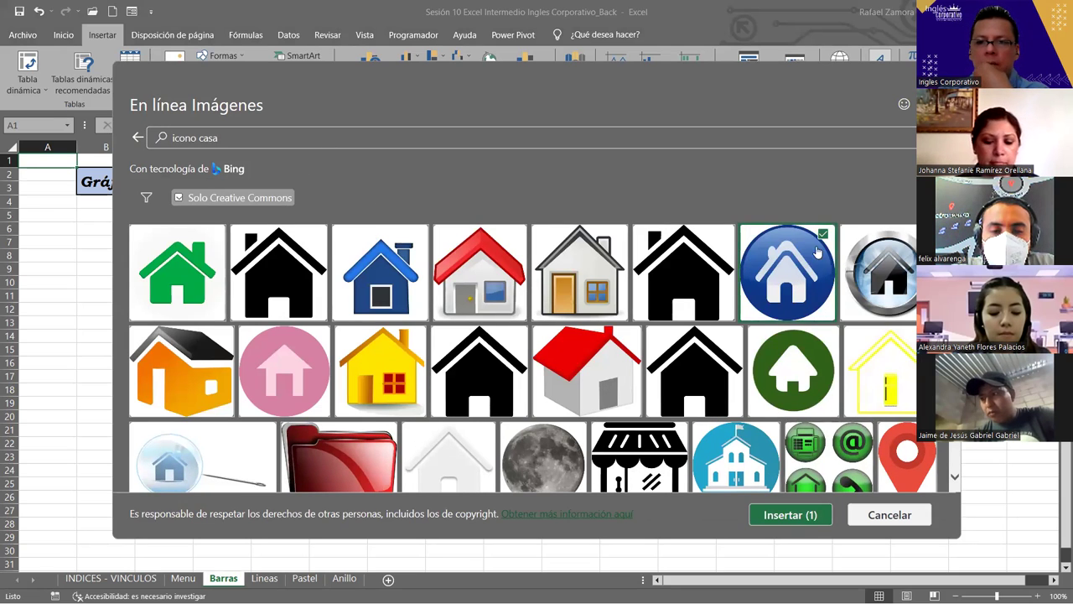
{"action": "left_click", "coordinate": [788, 515]}
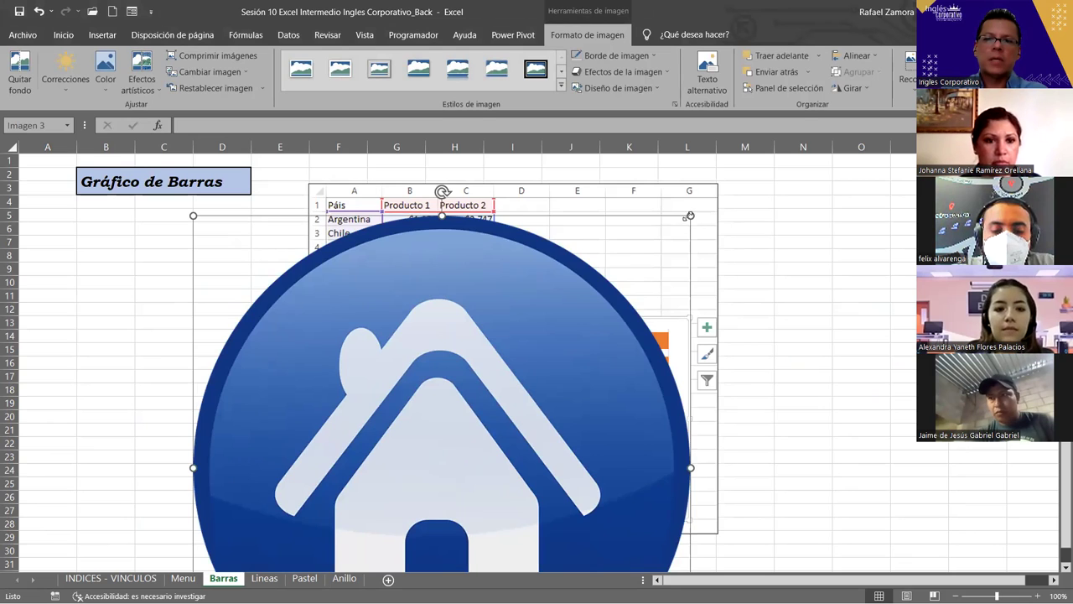
Step: Shrink the house picture to a small icon and move it to the bottom-left near column A
{"action": "mouse_move", "coordinate": [690, 211]}
{"action": "left_mouse_down"}
{"action": "mouse_move", "coordinate": [502, 341]}
{"action": "mouse_move", "coordinate": [458, 453]}
{"action": "left_mouse_up"}
{"action": "scroll", "coordinate": [411, 282], "scroll_direction": "down", "scroll_amount": 2}
{"action": "scroll", "coordinate": [411, 282], "scroll_direction": "down", "scroll_amount": 4}
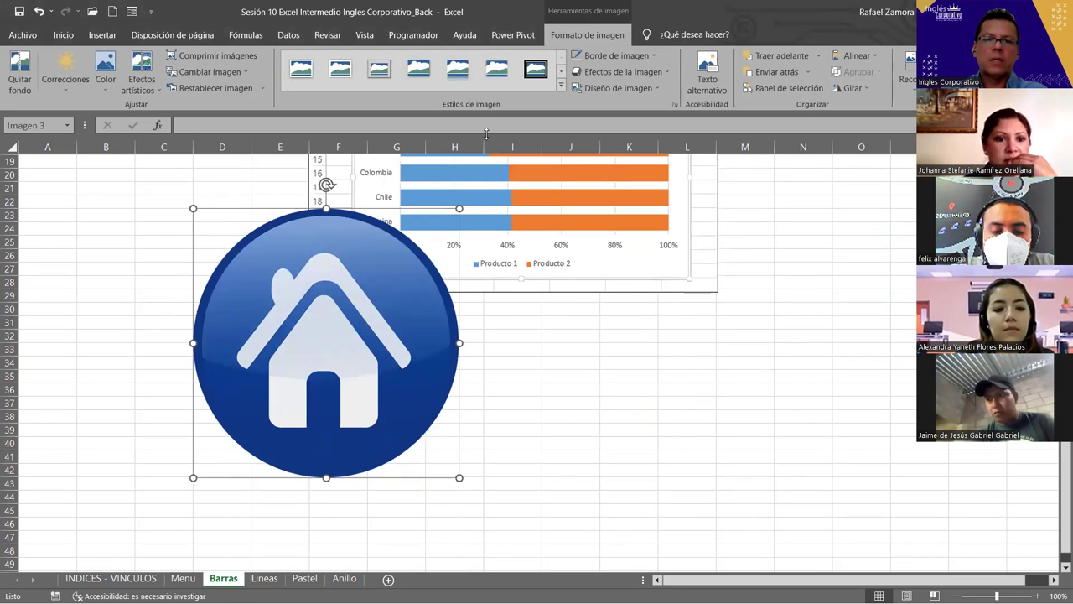
{"action": "mouse_move", "coordinate": [460, 204]}
{"action": "left_mouse_down"}
{"action": "mouse_move", "coordinate": [239, 452]}
{"action": "mouse_move", "coordinate": [125, 223]}
{"action": "left_mouse_up"}
{"action": "scroll", "coordinate": [317, 392], "scroll_direction": "up", "scroll_amount": 6}
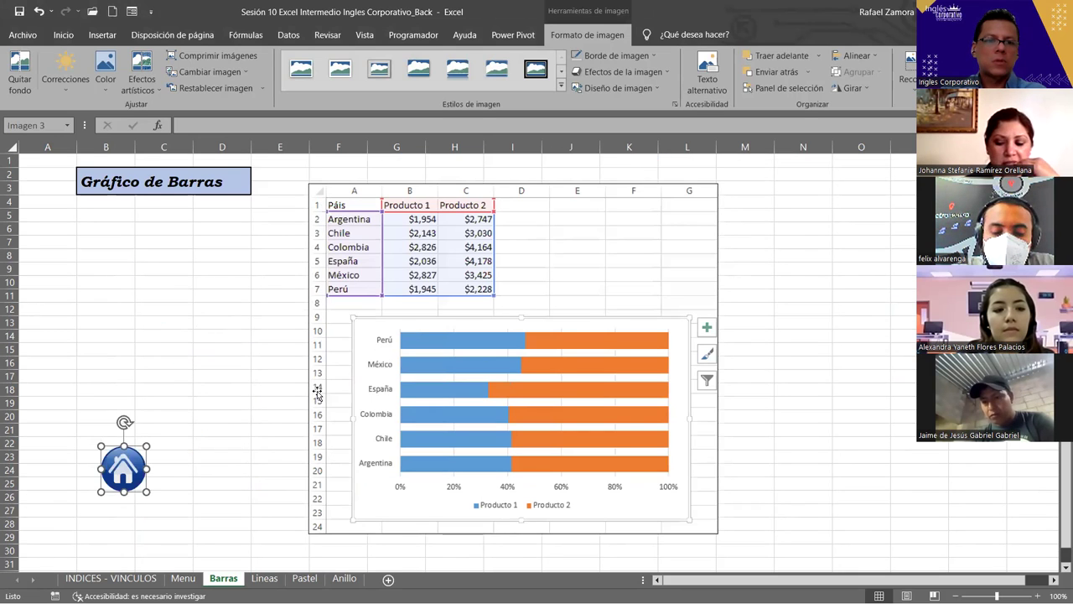
{"action": "left_click_drag", "start_coordinate": [120, 464], "coordinate": [42, 531]}
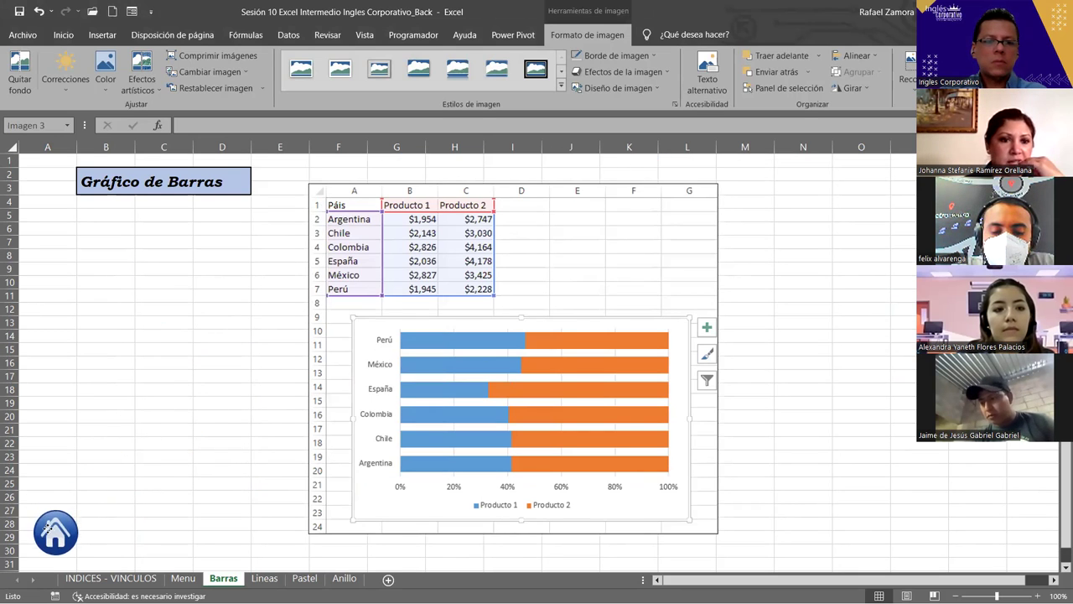
{"action": "left_click", "coordinate": [57, 535]}
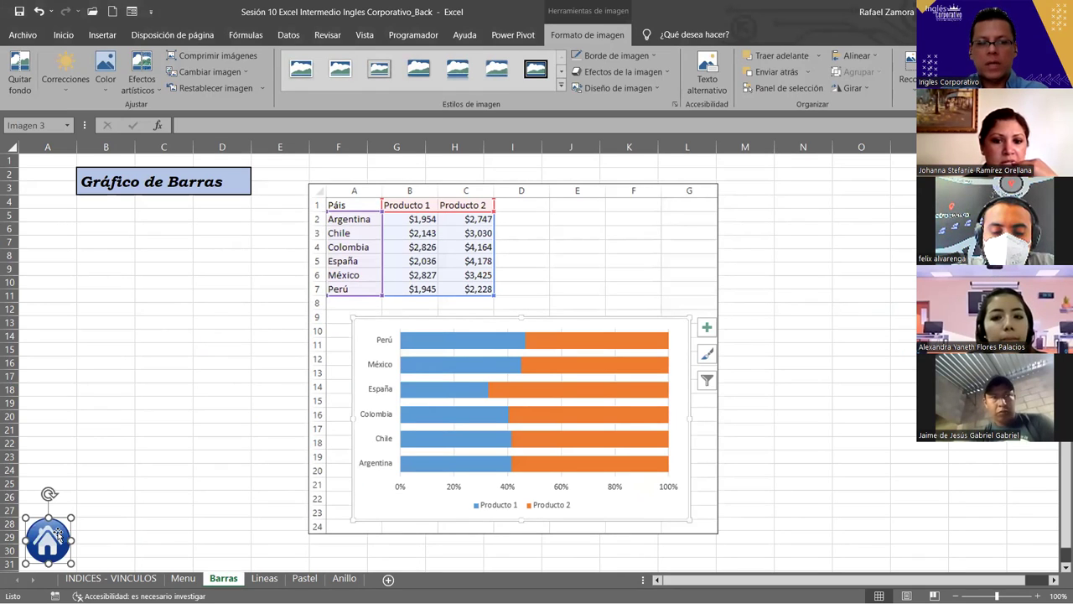
Step: Make the house icon on the Barras sheet slightly smaller
{"action": "right_click", "coordinate": [57, 531]}
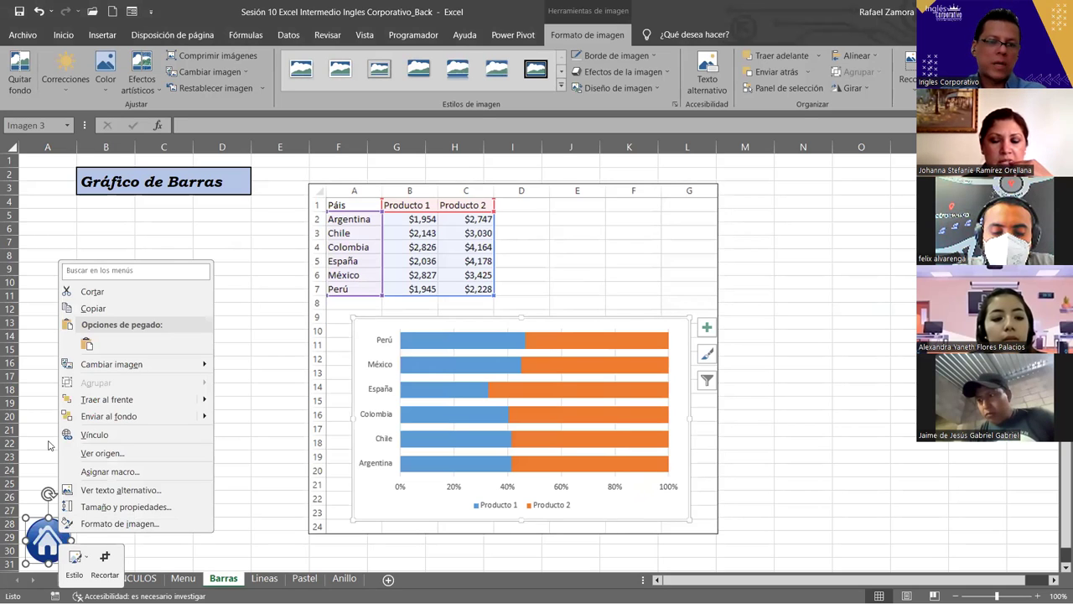
{"action": "key", "text": "Escape"}
{"action": "left_click_drag", "start_coordinate": [67, 517], "coordinate": [60, 529]}
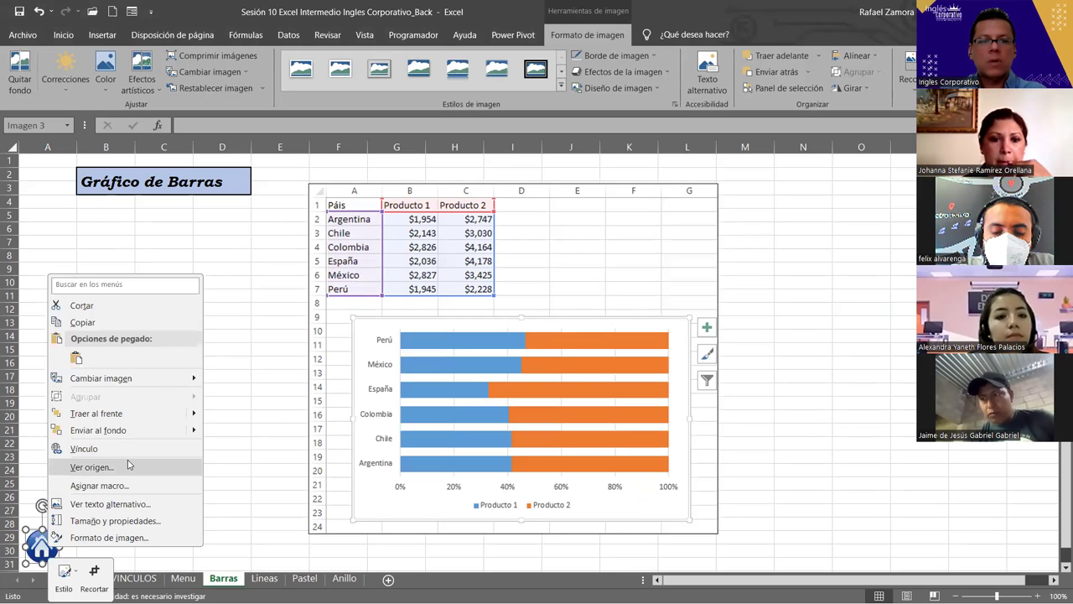
Step: Hyperlink the house icon to the Menu sheet and click it to return to the menu
{"action": "right_click", "coordinate": [46, 545]}
{"action": "left_click", "coordinate": [131, 453]}
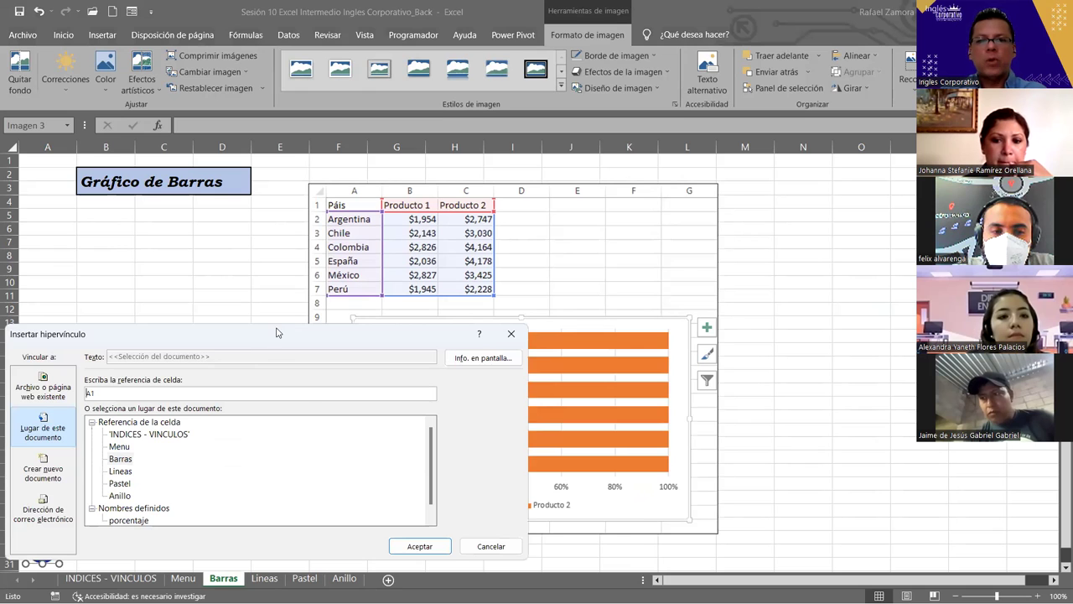
{"action": "left_click_drag", "start_coordinate": [277, 333], "coordinate": [610, 106]}
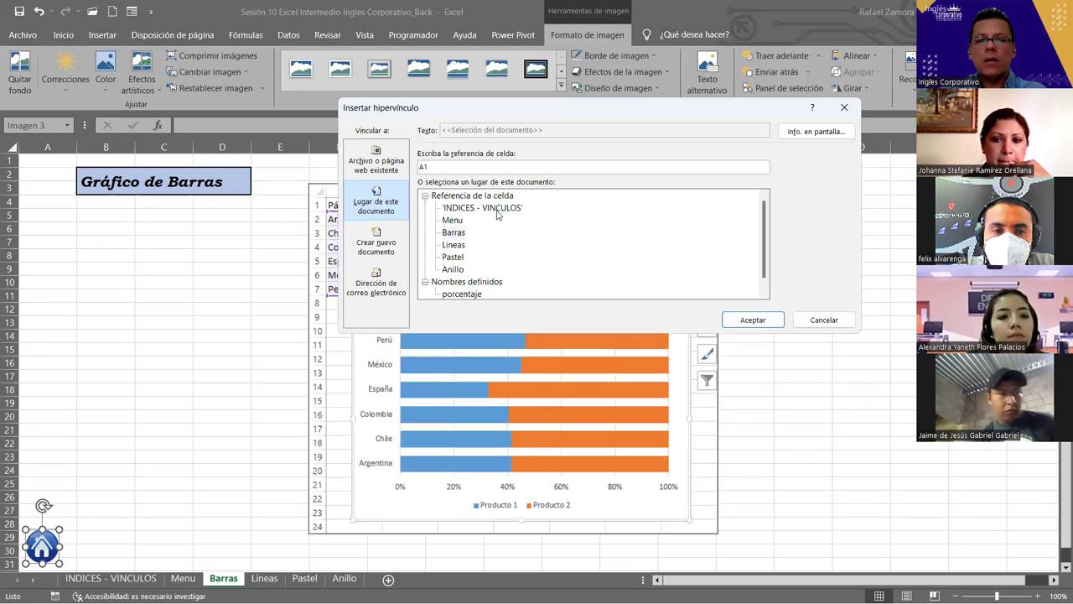
{"action": "left_click", "coordinate": [453, 220]}
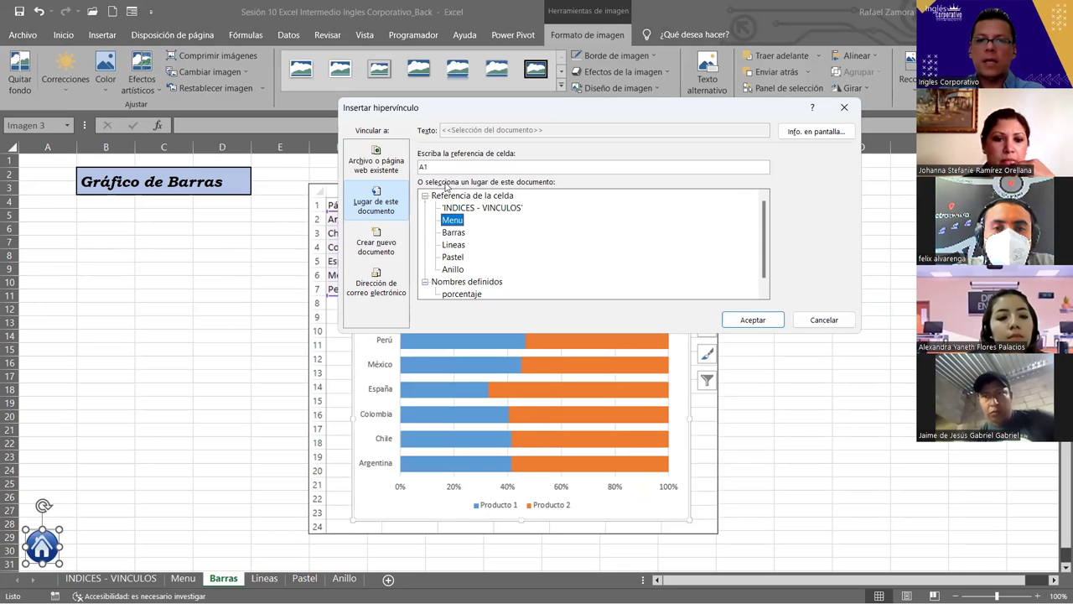
{"action": "left_click", "coordinate": [753, 320]}
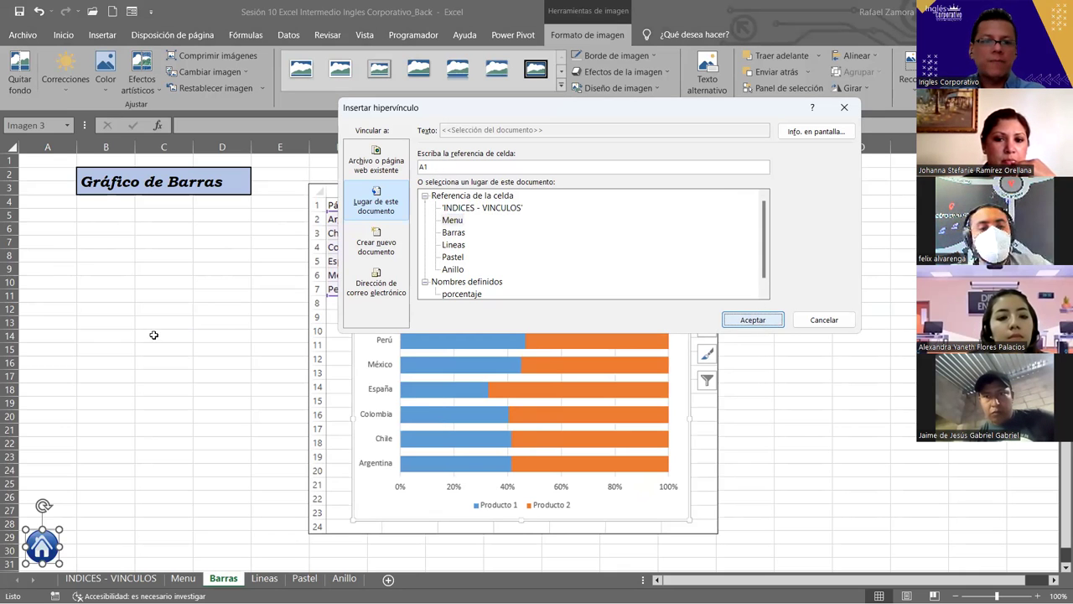
{"action": "left_click", "coordinate": [153, 335]}
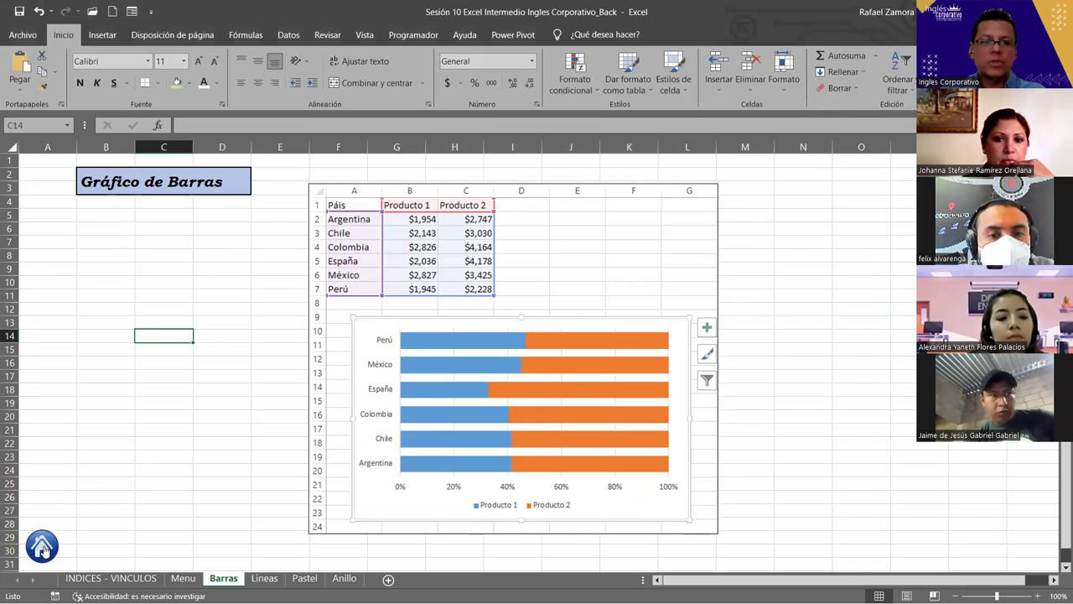
{"action": "left_click", "coordinate": [42, 550]}
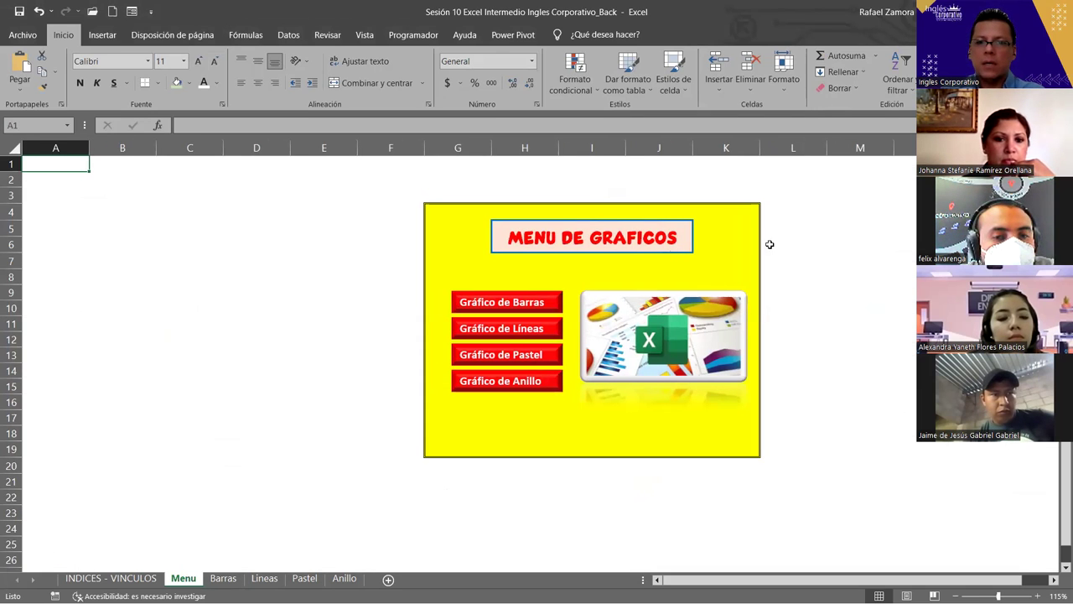
Step: Open Barras via the Gráfico de Barras button, copy the house icon, then switch to Lineas
{"action": "left_click", "coordinate": [524, 300]}
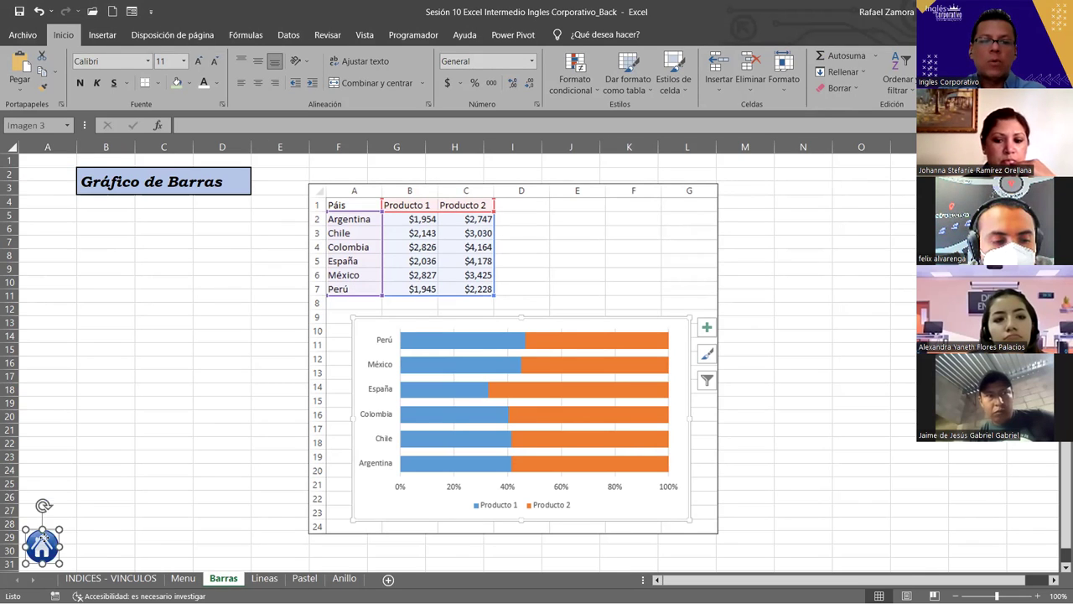
{"action": "right_click", "coordinate": [38, 538]}
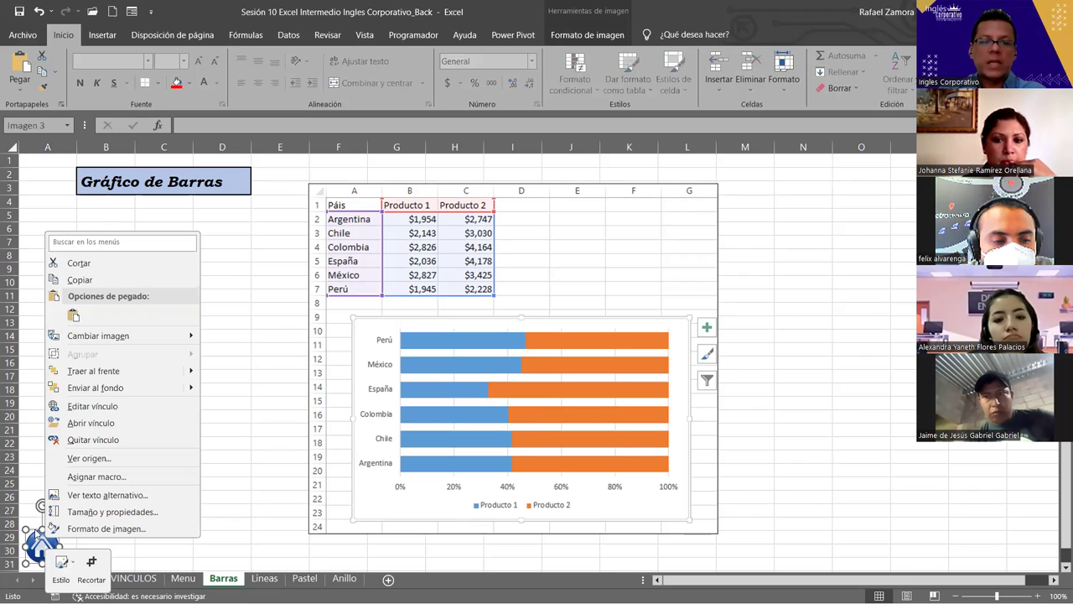
{"action": "key", "text": "Escape"}
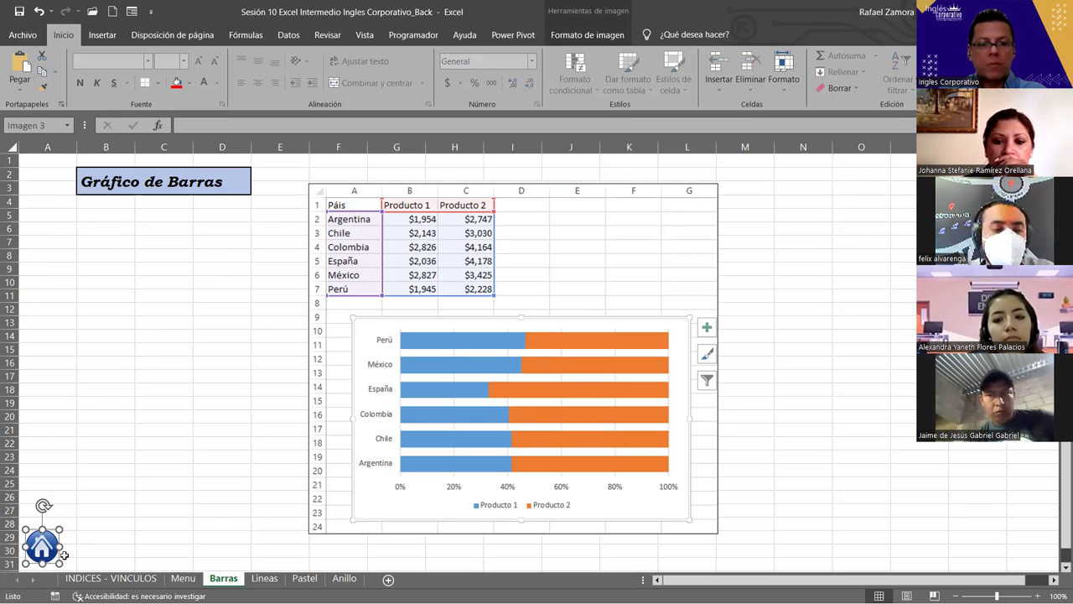
{"action": "left_click", "coordinate": [265, 578]}
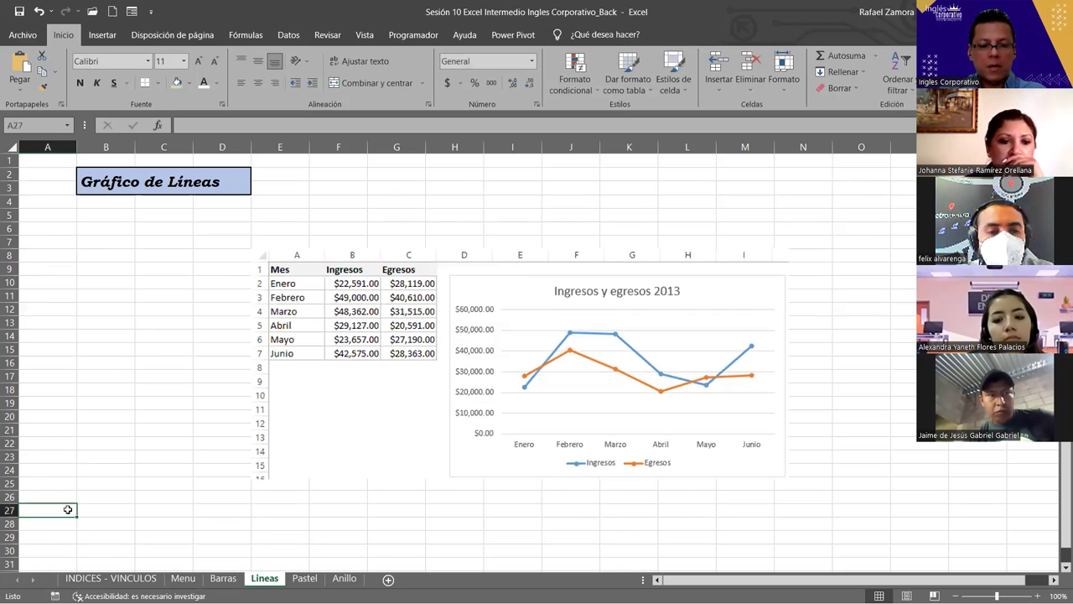
Step: Paste the house icon at the bottom-left of the Lineas, Pastel and Anillo sheets, then return to Menu
{"action": "key", "text": "ctrl+v"}
{"action": "left_click_drag", "start_coordinate": [37, 517], "coordinate": [43, 544]}
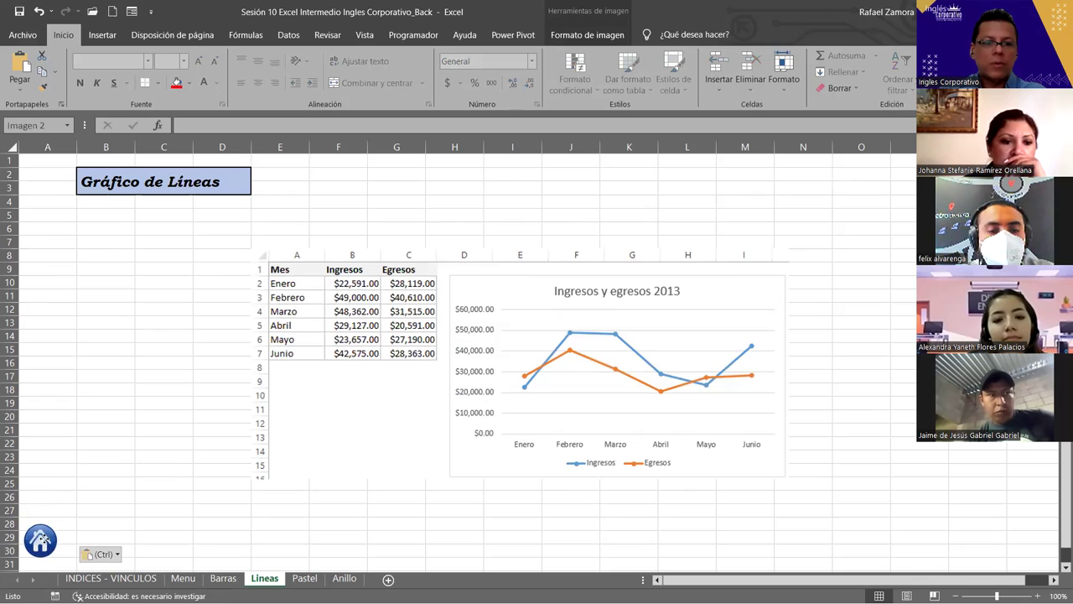
{"action": "left_click", "coordinate": [306, 578]}
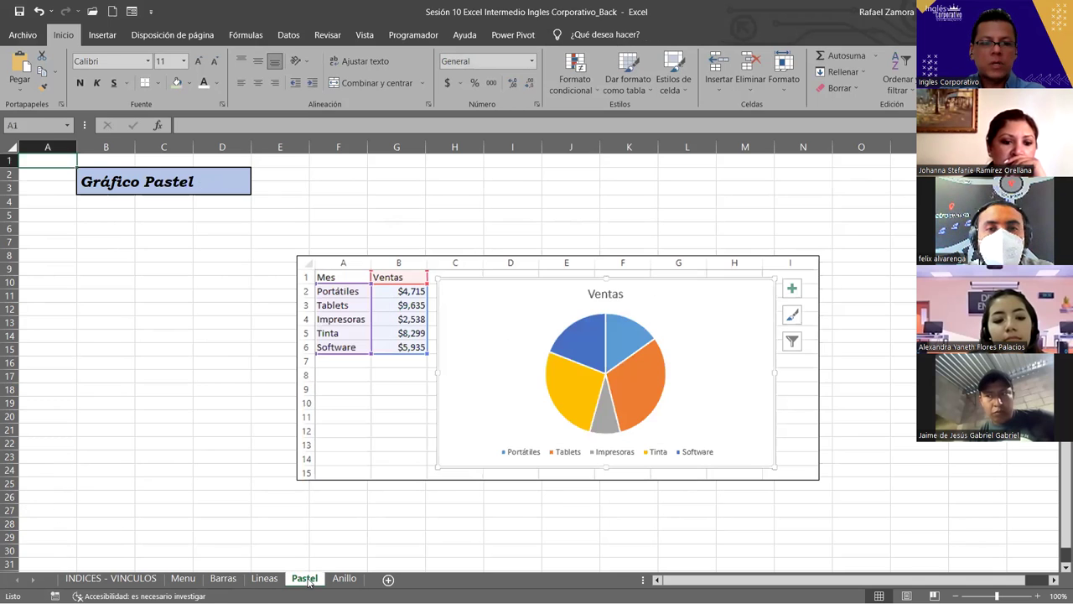
{"action": "key", "text": "ctrl+v"}
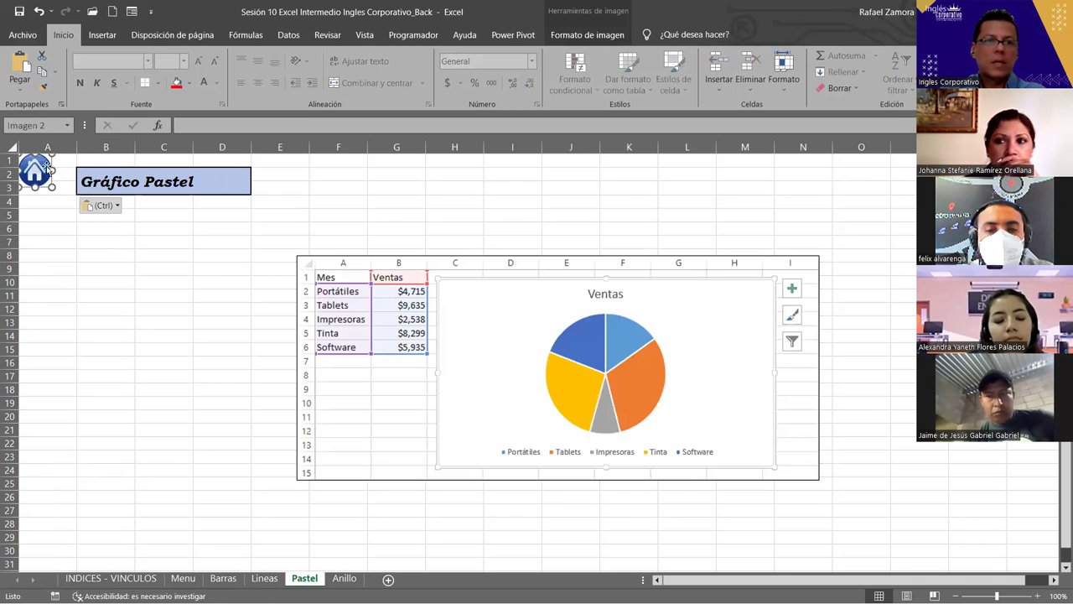
{"action": "left_click_drag", "start_coordinate": [64, 244], "coordinate": [87, 549]}
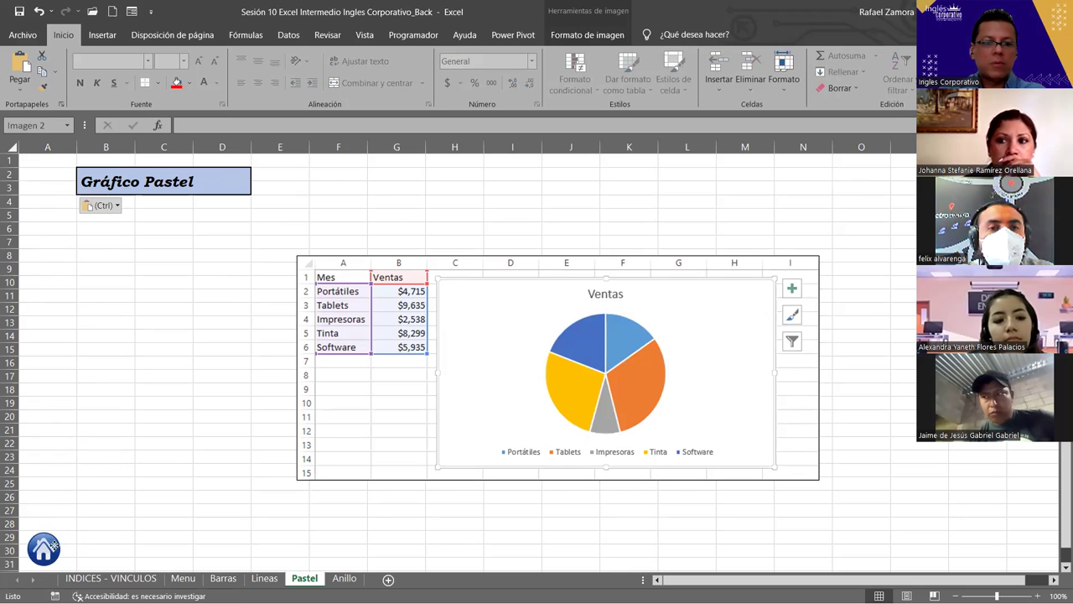
{"action": "left_click", "coordinate": [343, 579]}
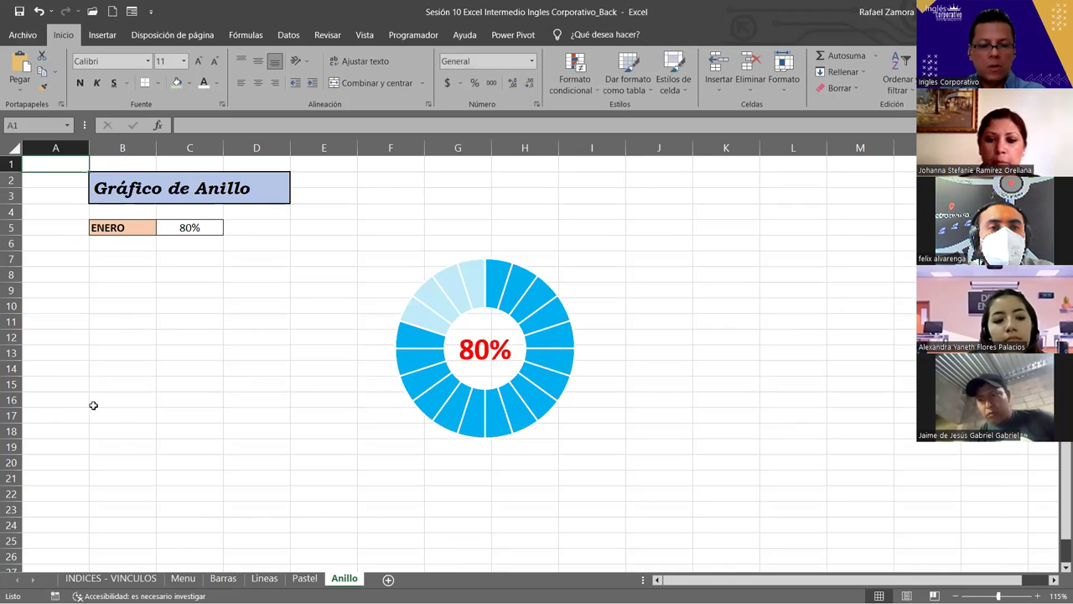
{"action": "key", "text": "ctrl+v"}
{"action": "left_click_drag", "start_coordinate": [66, 179], "coordinate": [57, 543]}
{"action": "left_click", "coordinate": [241, 428]}
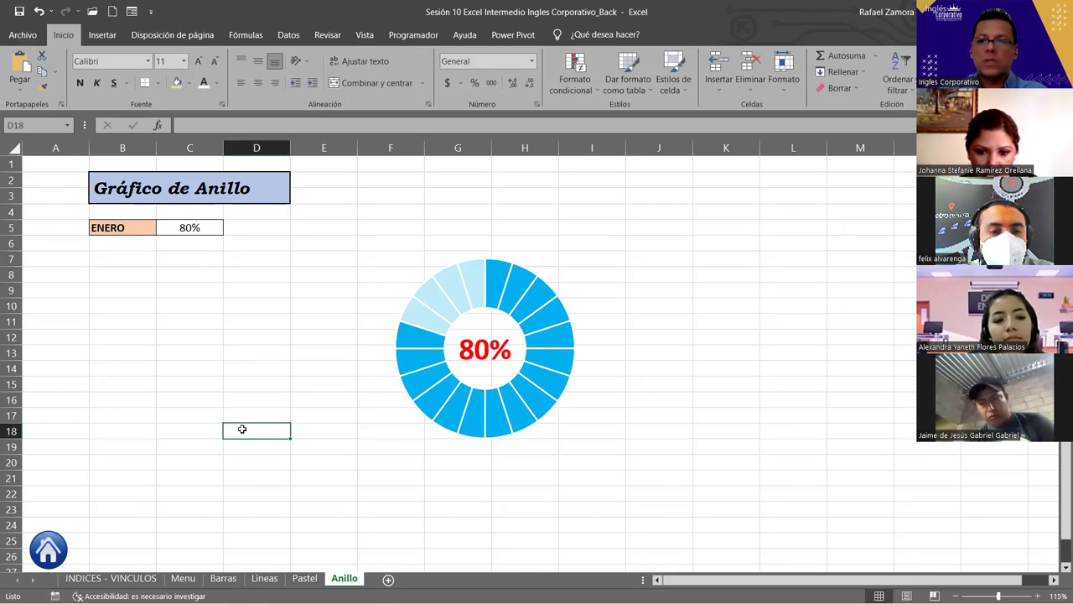
{"action": "left_click", "coordinate": [48, 544]}
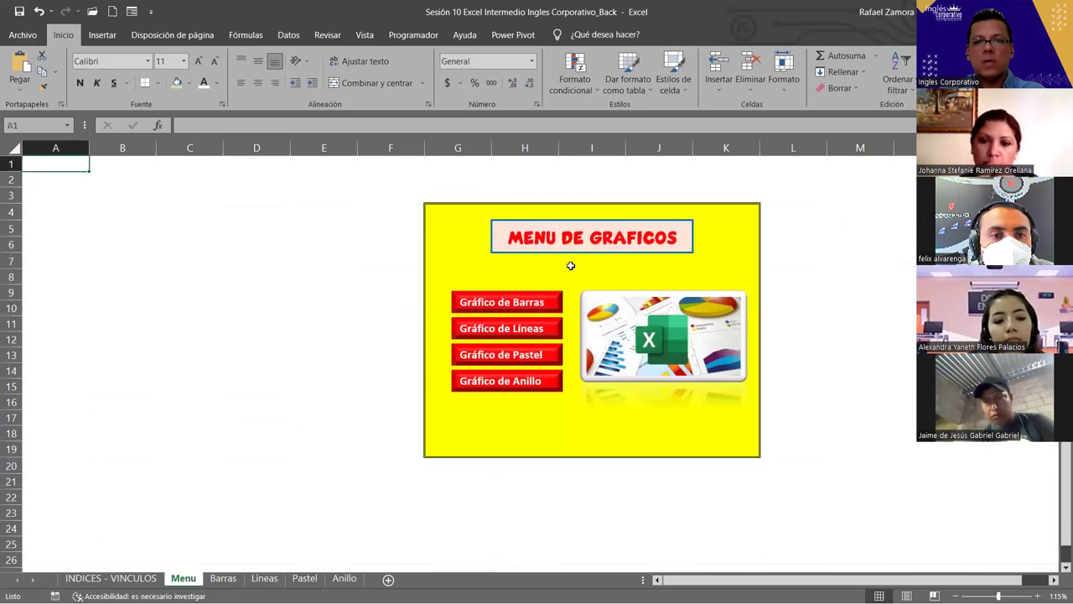
Step: Test the Gráfico de Pastel button and the house icons on the Pastel and Anillo sheets
{"action": "left_click", "coordinate": [528, 361]}
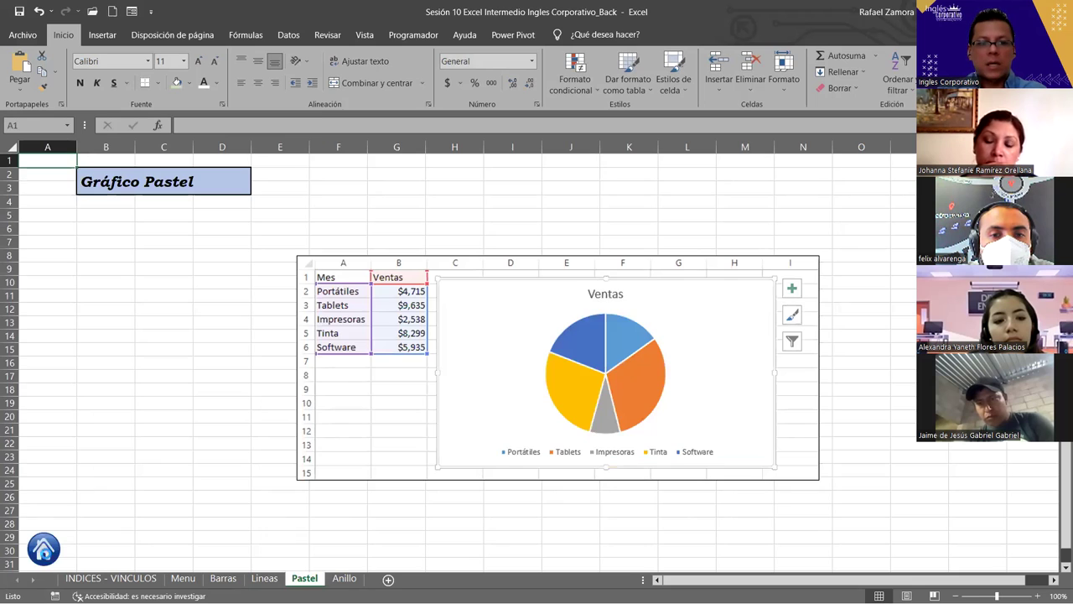
{"action": "left_click", "coordinate": [43, 549]}
{"action": "left_click", "coordinate": [502, 356]}
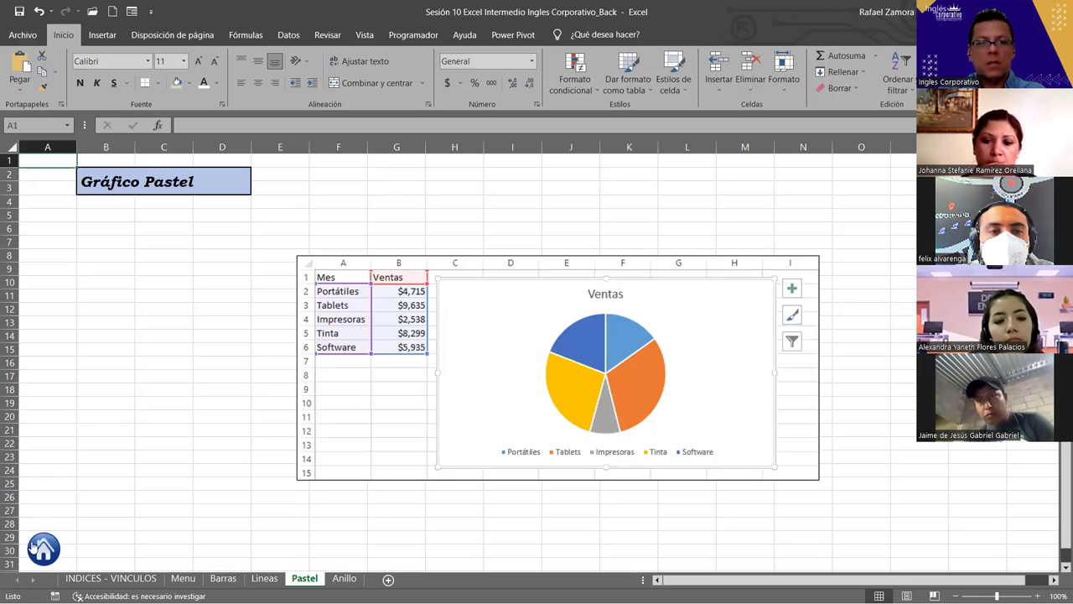
{"action": "key", "text": "ctrl+Page_Down"}
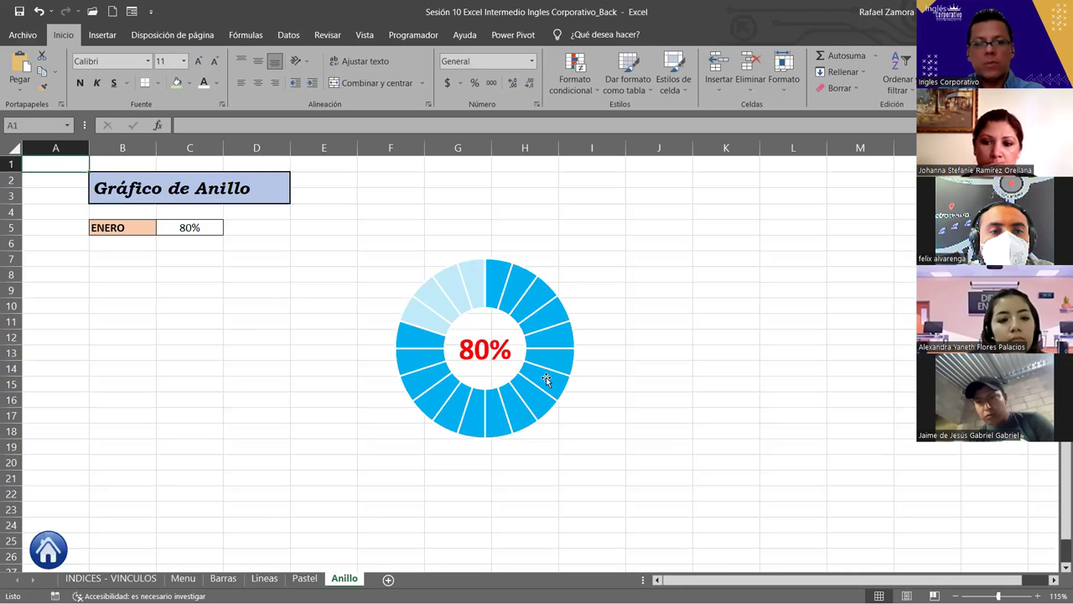
{"action": "left_click", "coordinate": [44, 549]}
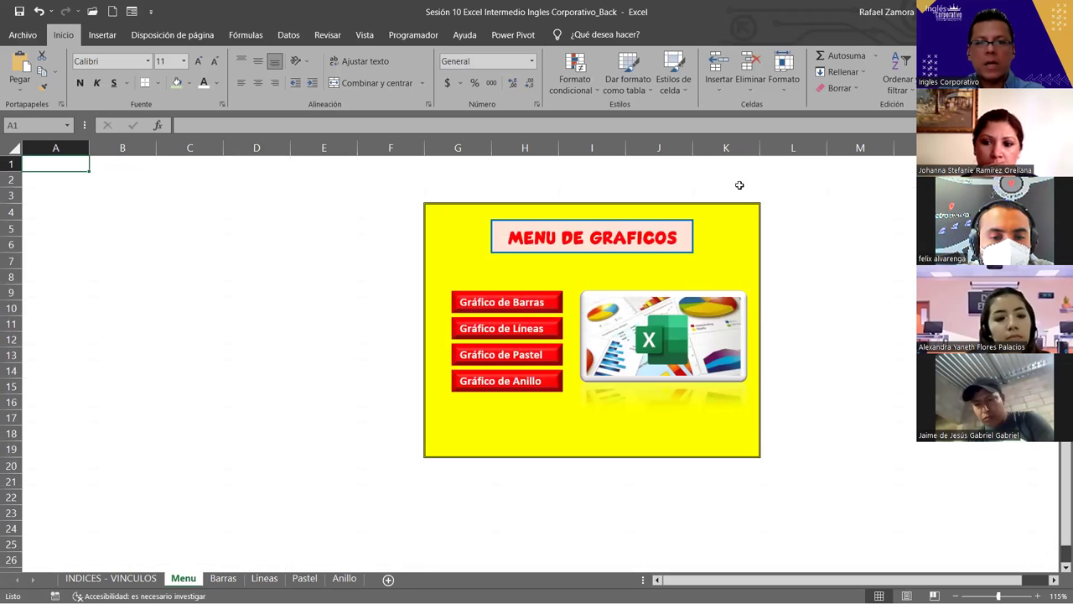
Step: Test the Gráfico de Barras button and its house link, ending on the Barras sheet
{"action": "left_click", "coordinate": [553, 302]}
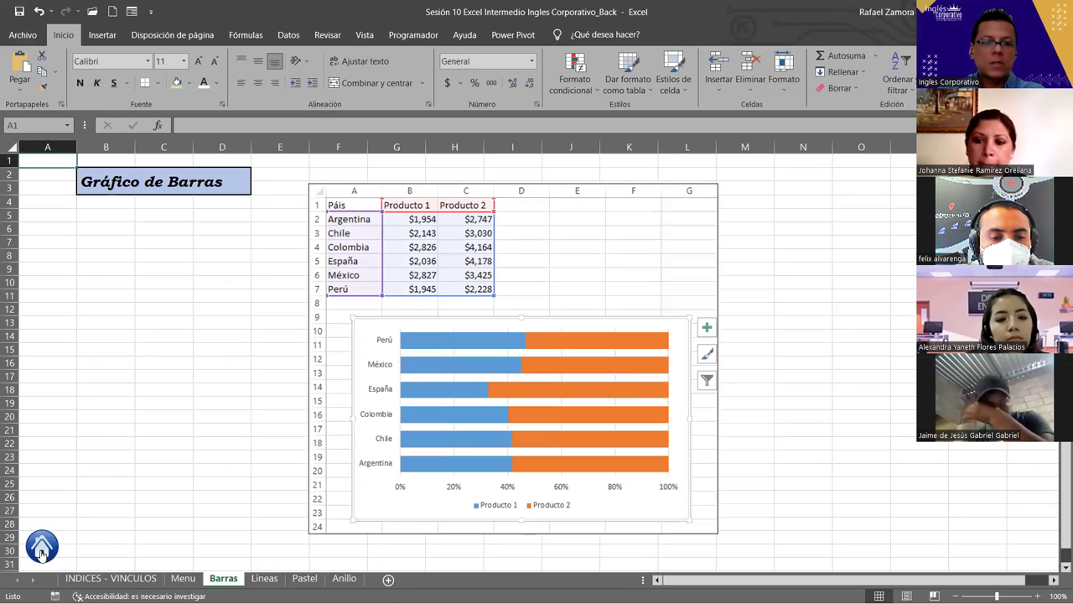
{"action": "left_click", "coordinate": [41, 550]}
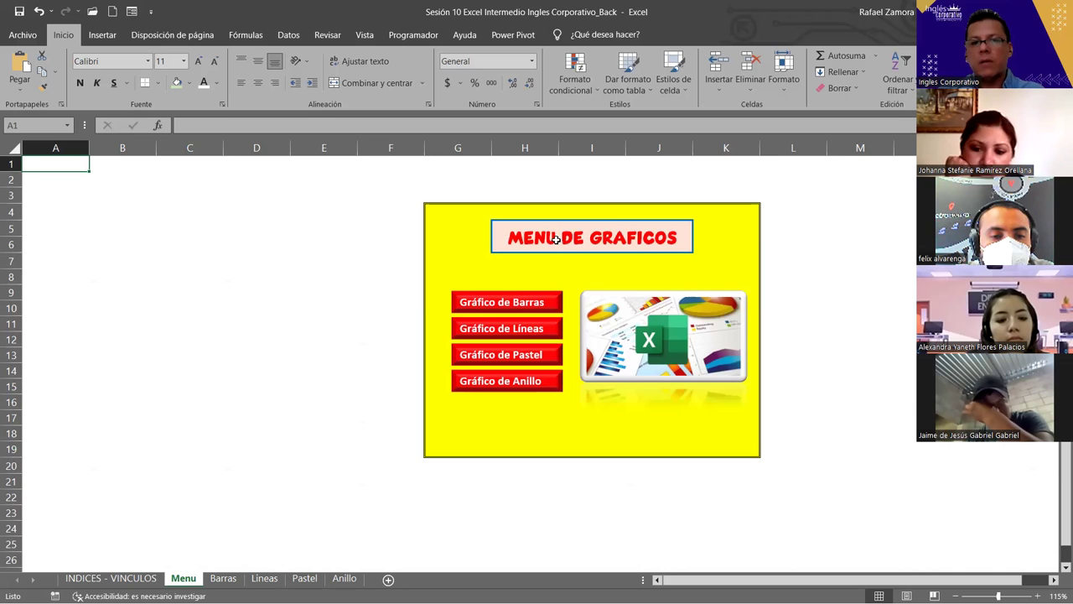
{"action": "left_click", "coordinate": [244, 145]}
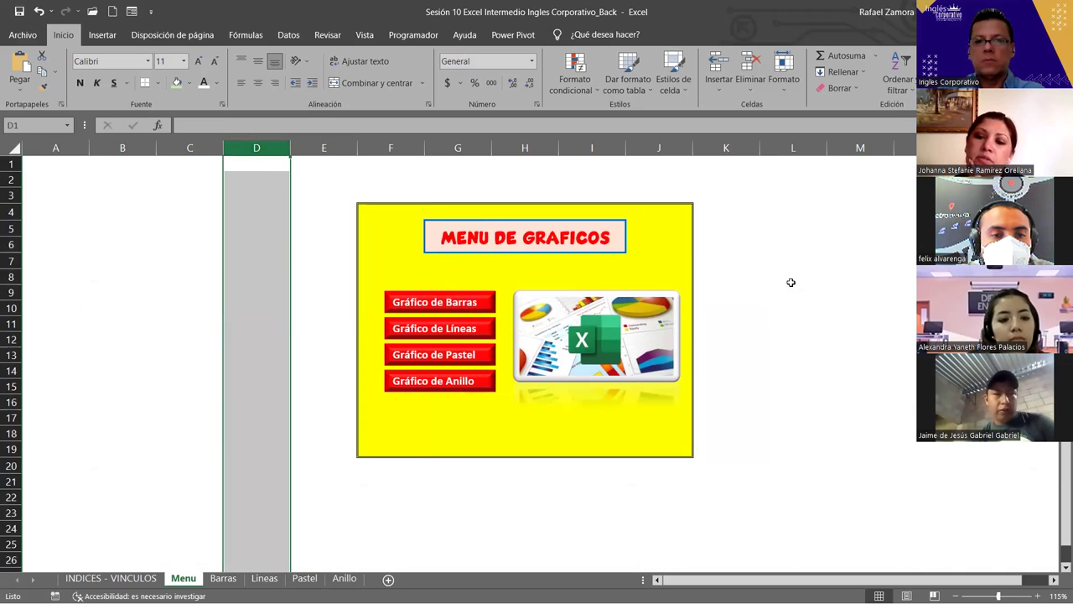
{"action": "left_click", "coordinate": [791, 278]}
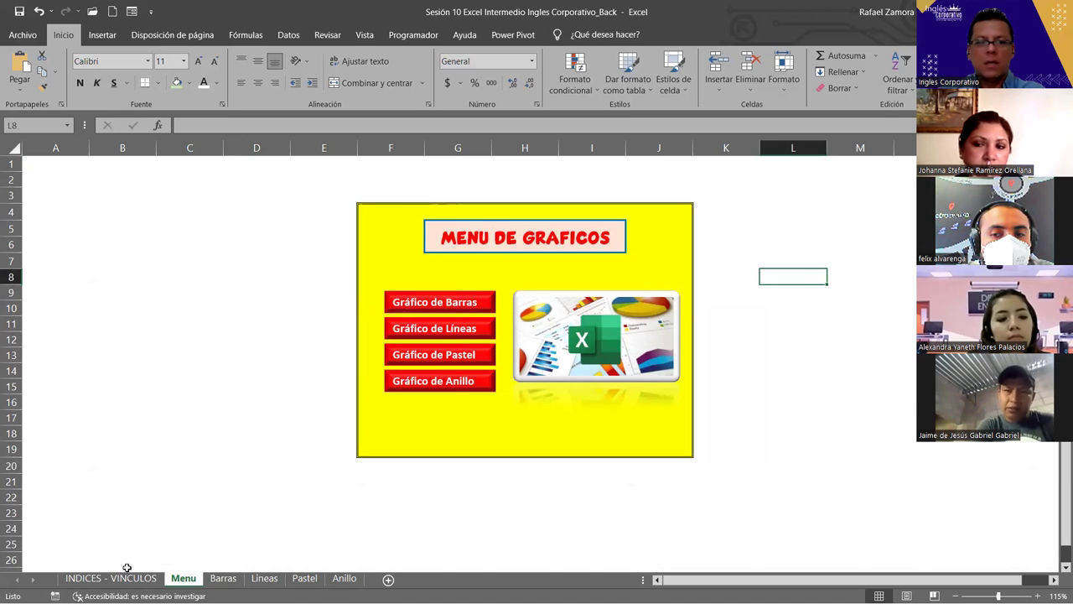
{"action": "left_click", "coordinate": [216, 580]}
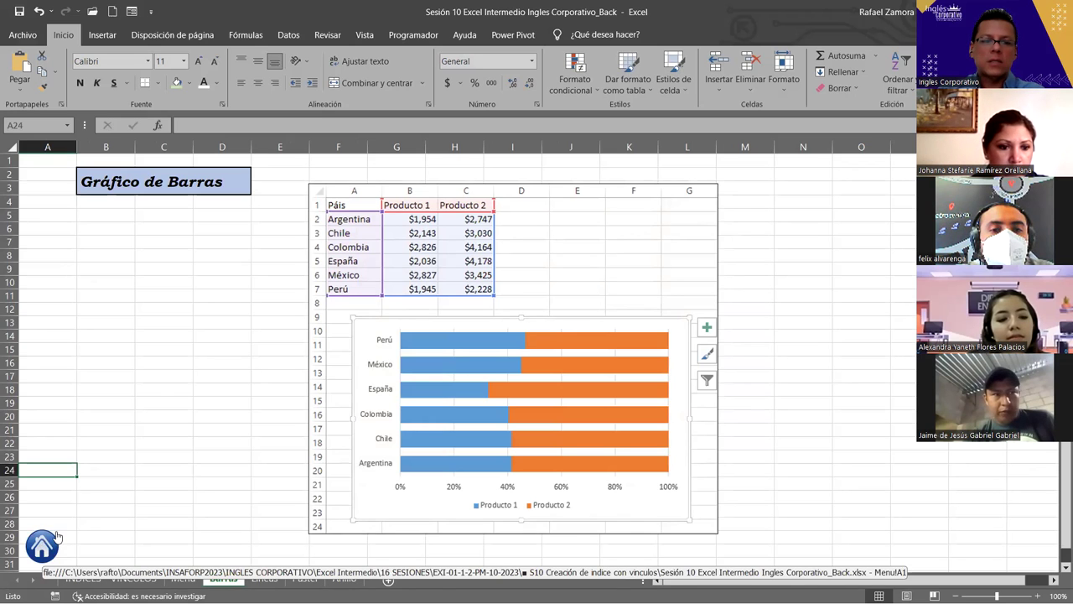
{"action": "left_click", "coordinate": [42, 543], "text": "ctrl"}
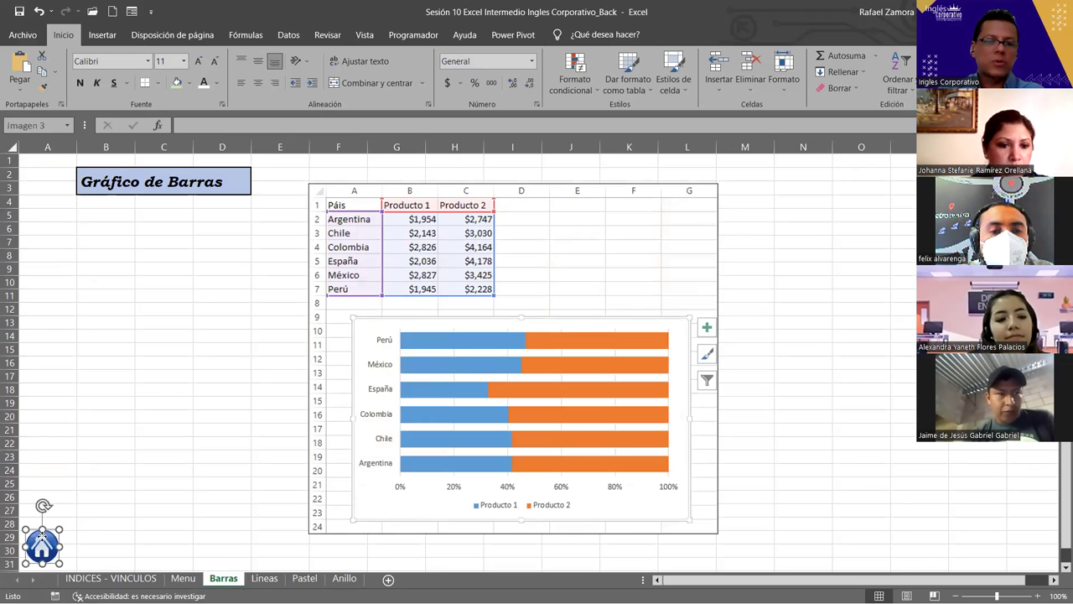
{"action": "right_click", "coordinate": [42, 535]}
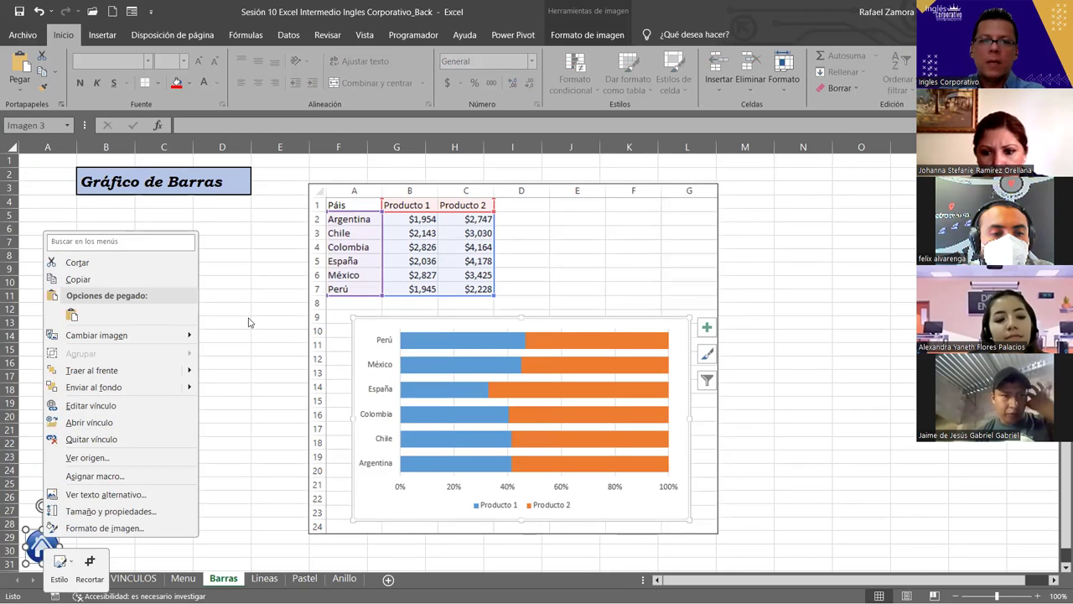
{"action": "key", "text": "Escape"}
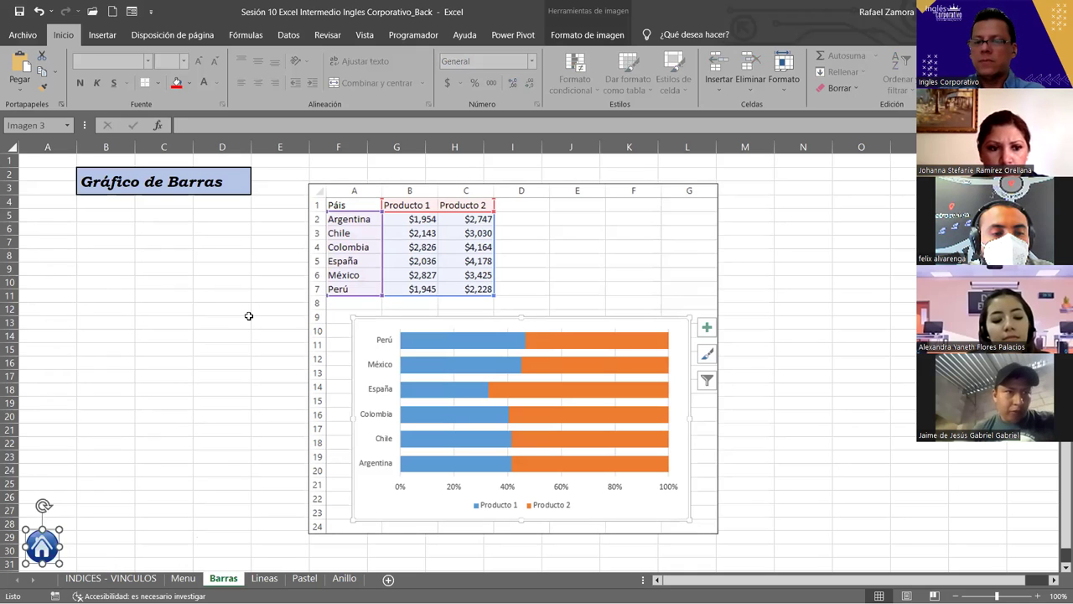
{"action": "left_click", "coordinate": [186, 415]}
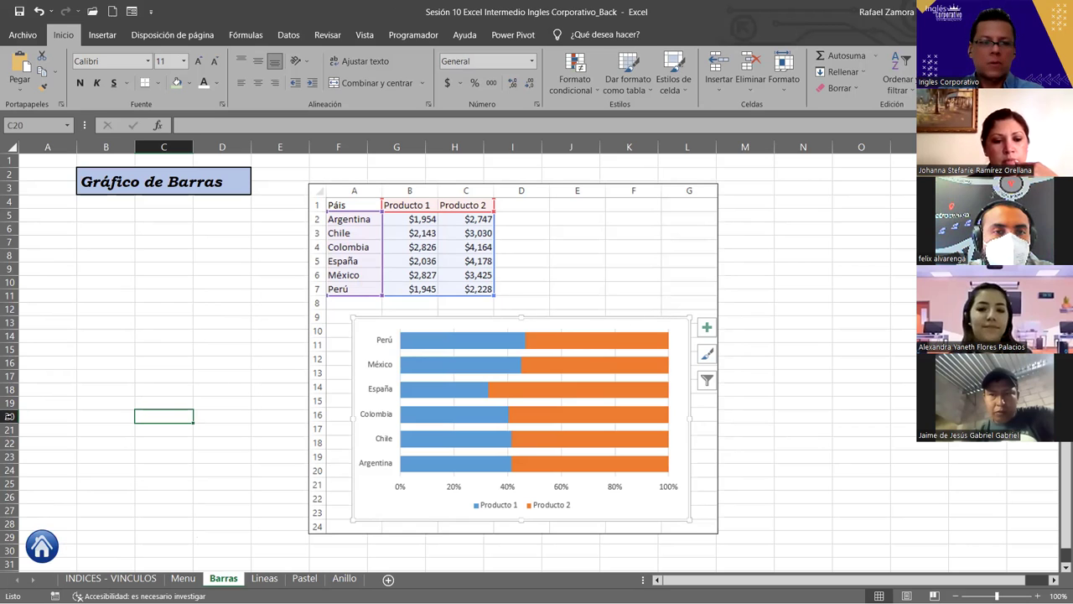
Step: Inspect the house icon's picture options on the current sheet without changing anything
{"action": "left_click", "coordinate": [88, 454]}
{"action": "scroll", "coordinate": [78, 494], "scroll_direction": "up", "scroll_amount": 1, "text": "ctrl"}
{"action": "scroll", "coordinate": [78, 495], "scroll_direction": "down", "scroll_amount": 2, "text": "ctrl"}
{"action": "scroll", "coordinate": [79, 491], "scroll_direction": "up", "scroll_amount": 1, "text": "ctrl"}
{"action": "scroll", "coordinate": [79, 491], "scroll_direction": "up", "scroll_amount": 3, "text": "ctrl"}
{"action": "scroll", "coordinate": [102, 459], "scroll_direction": "up", "scroll_amount": 2, "text": "ctrl"}
{"action": "scroll", "coordinate": [103, 459], "scroll_direction": "down", "scroll_amount": 6}
{"action": "scroll", "coordinate": [185, 326], "scroll_direction": "up", "scroll_amount": 3}
{"action": "scroll", "coordinate": [235, 319], "scroll_direction": "up", "scroll_amount": 2}
{"action": "left_click", "coordinate": [219, 361]}
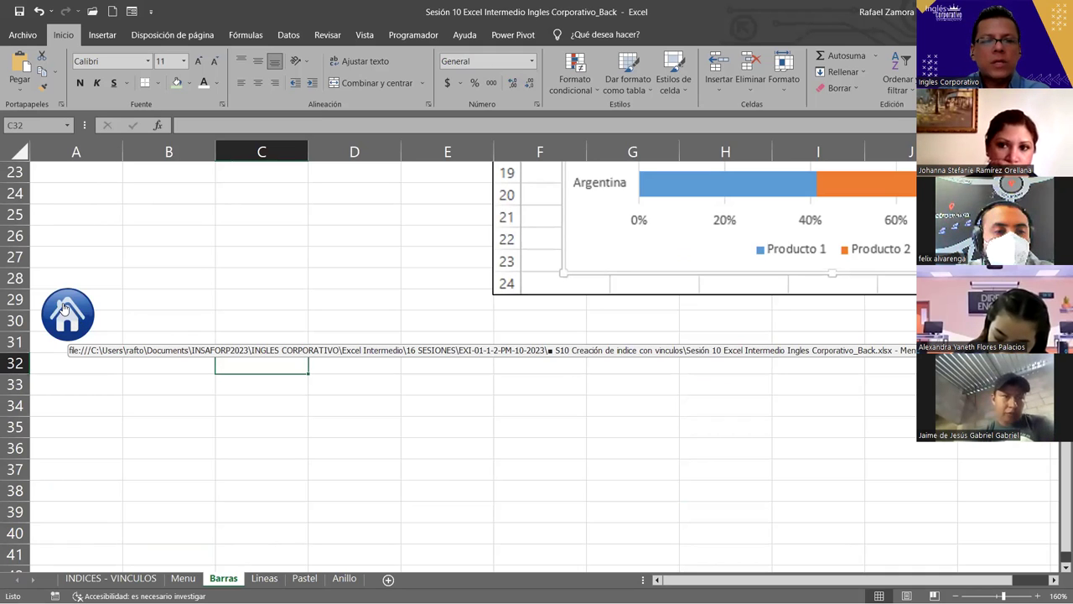
{"action": "left_click", "coordinate": [65, 308], "text": "ctrl"}
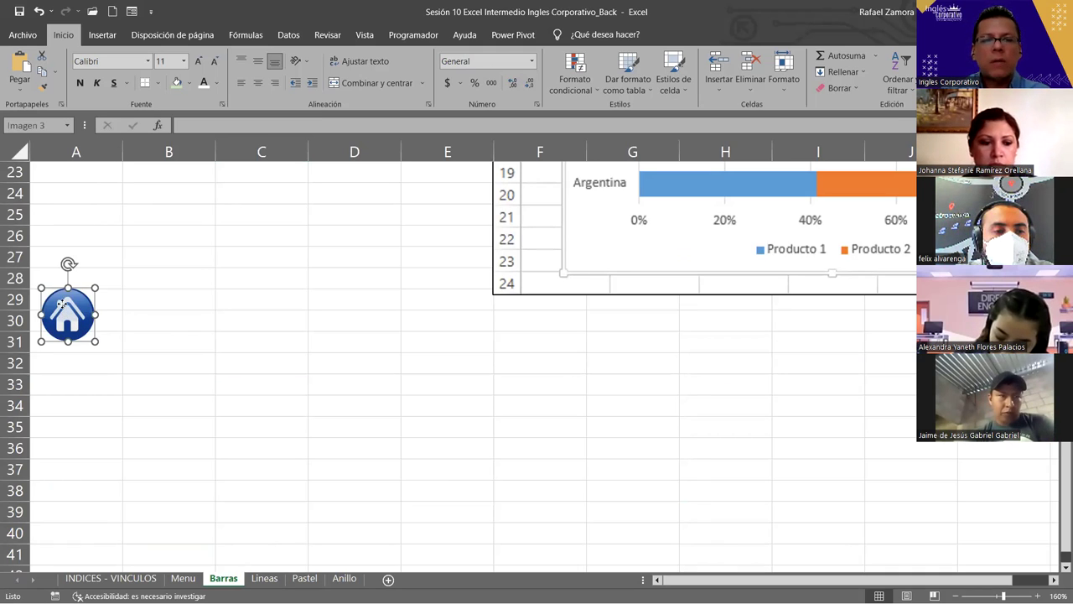
{"action": "right_click", "coordinate": [64, 300]}
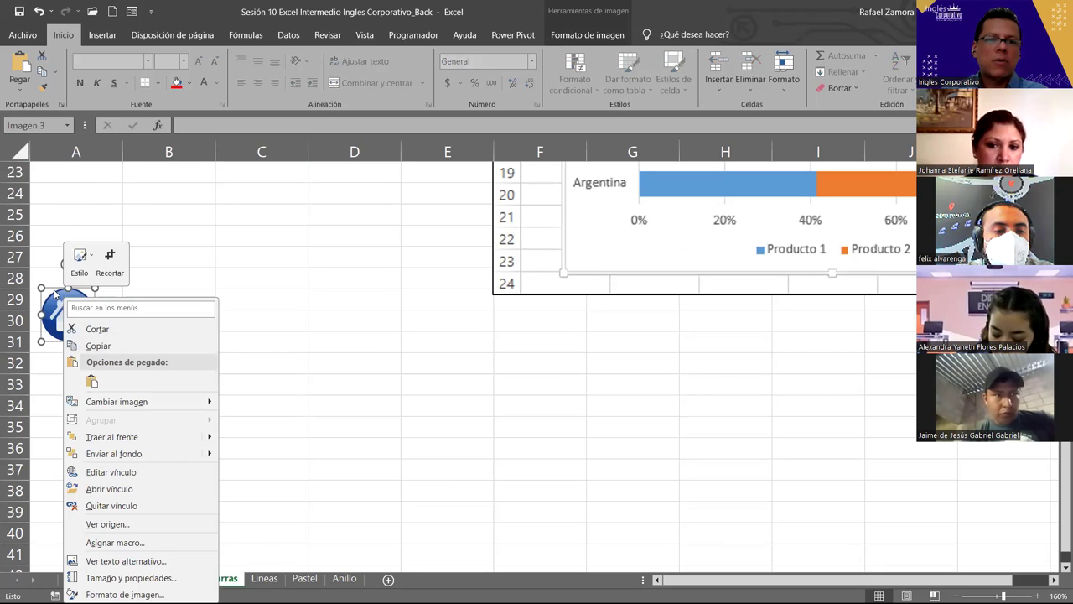
{"action": "left_click", "coordinate": [54, 292]}
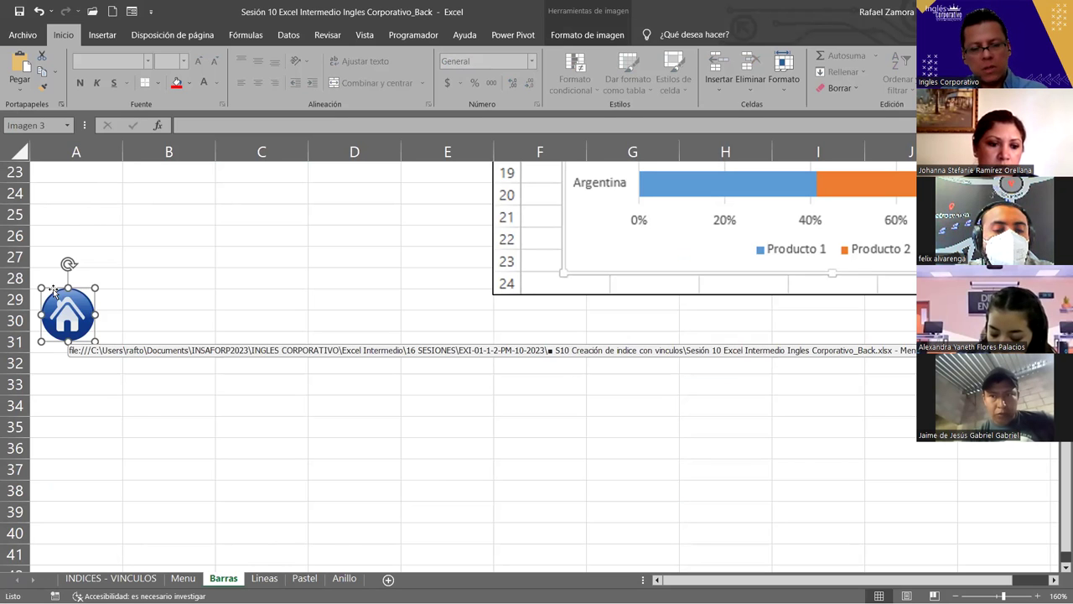
{"action": "left_click", "coordinate": [234, 383]}
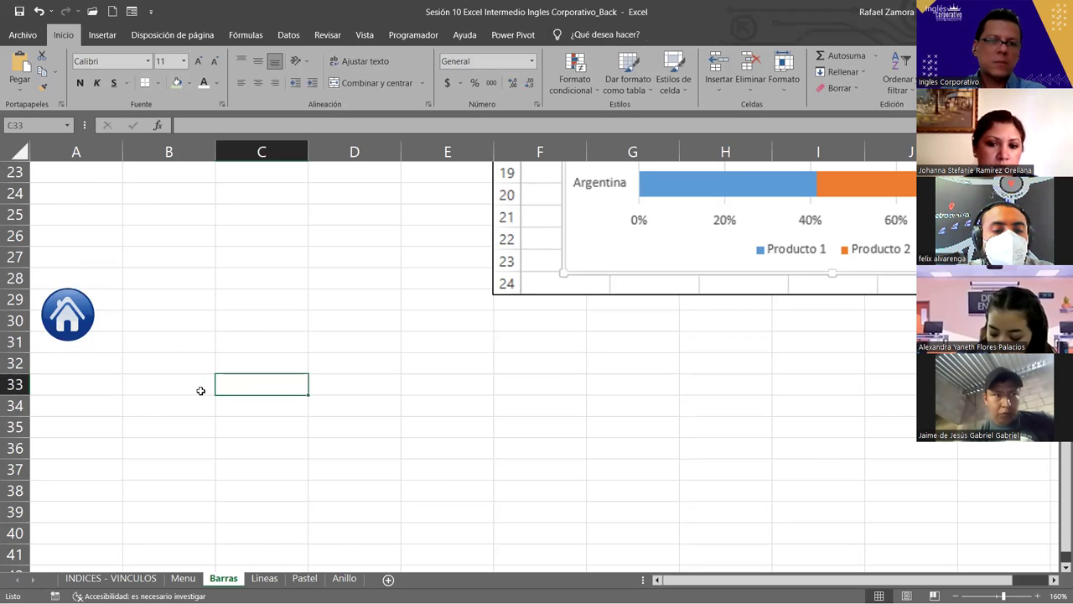
Step: Step through the Lineas, Pastel and Anillo sheets and use the Anillo house icon to reach Menu
{"action": "scroll", "coordinate": [200, 391], "scroll_direction": "down", "scroll_amount": 6, "text": "ctrl"}
{"action": "scroll", "coordinate": [200, 390], "scroll_direction": "up", "scroll_amount": 7}
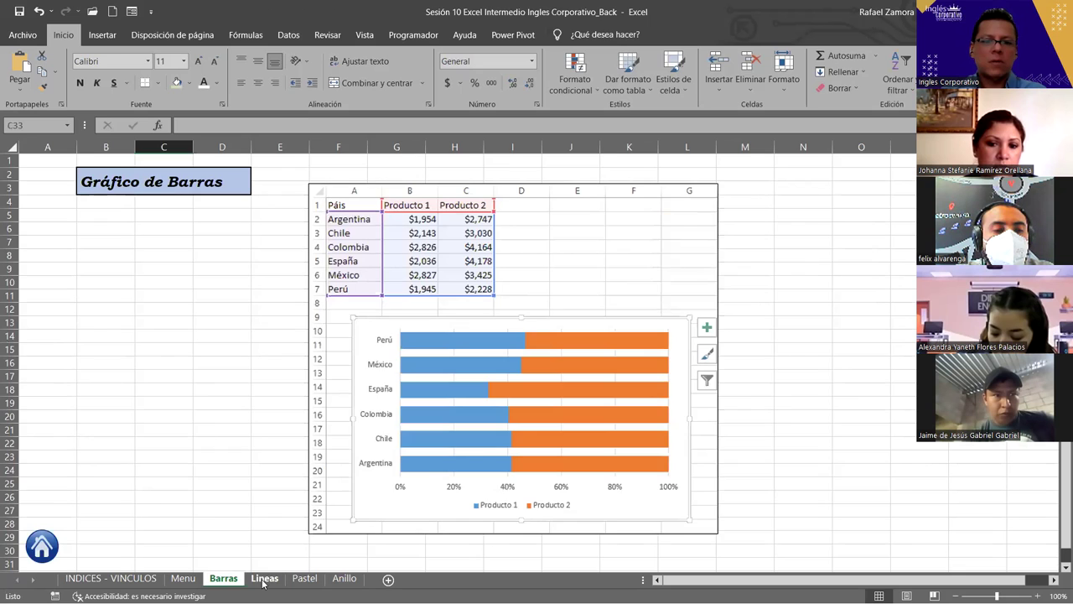
{"action": "left_click", "coordinate": [265, 578]}
{"action": "left_click", "coordinate": [173, 392]}
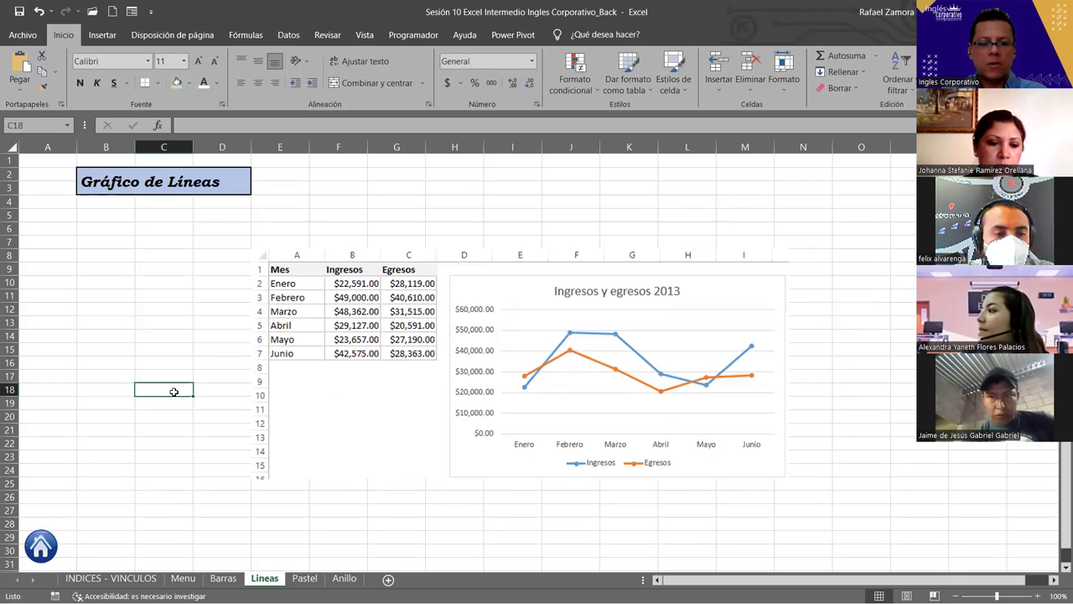
{"action": "key", "text": "ctrl+Page_Down"}
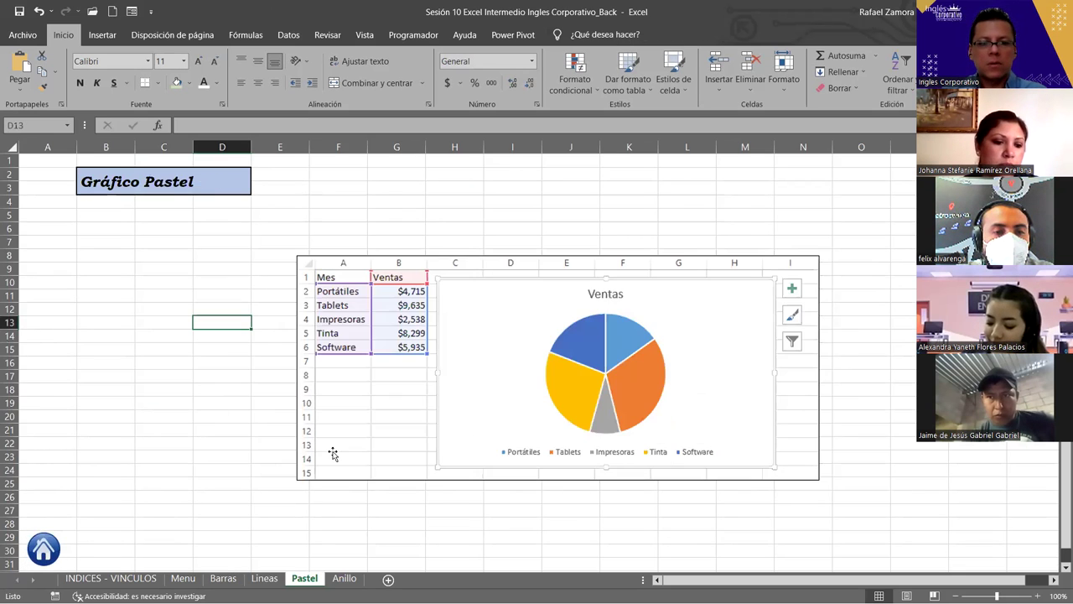
{"action": "key", "text": "ctrl+Page_Down"}
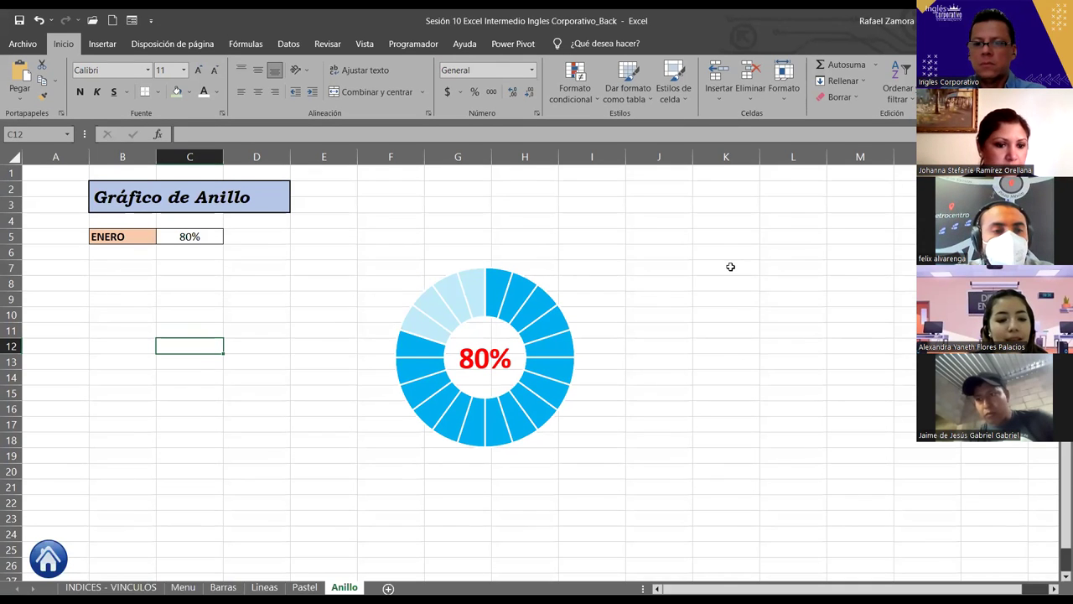
{"action": "left_click", "coordinate": [731, 267]}
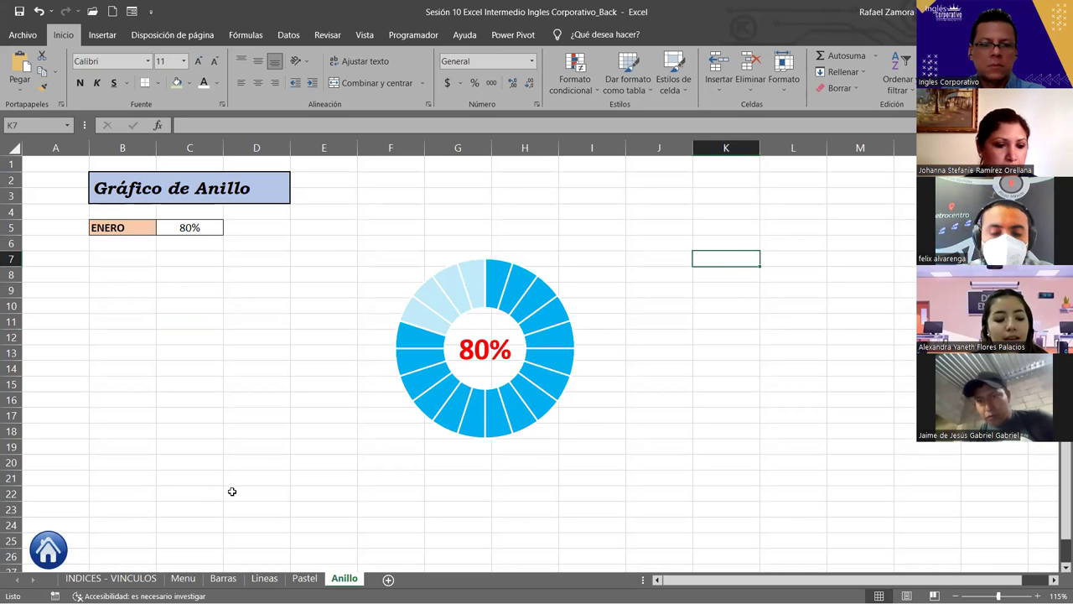
{"action": "left_click", "coordinate": [47, 556]}
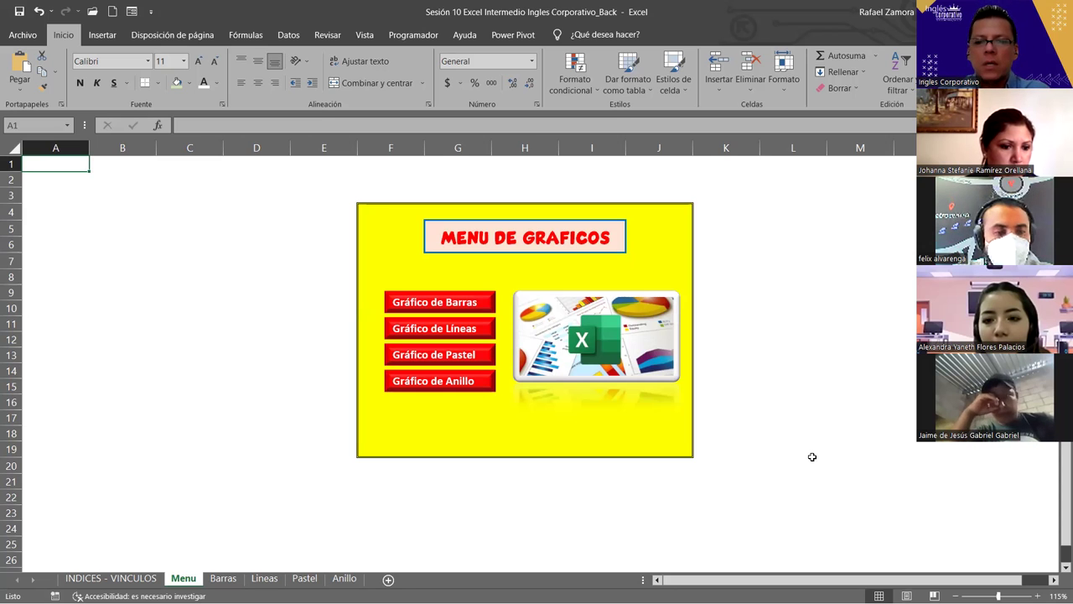
{"action": "left_click_drag", "start_coordinate": [51, 344], "coordinate": [84, 328]}
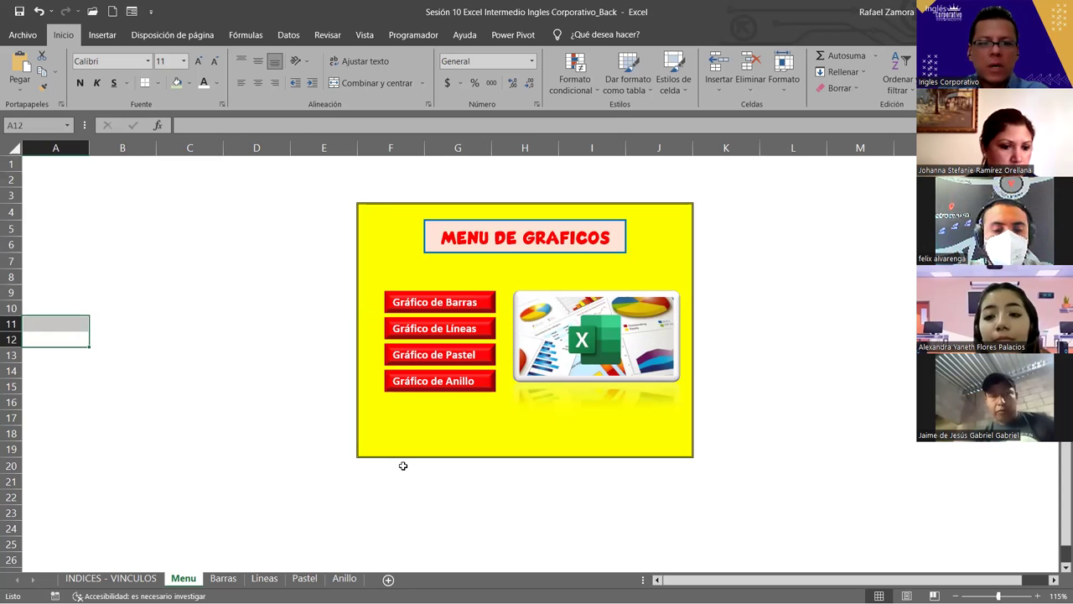
{"action": "left_click", "coordinate": [257, 277]}
{"action": "left_click", "coordinate": [102, 34]}
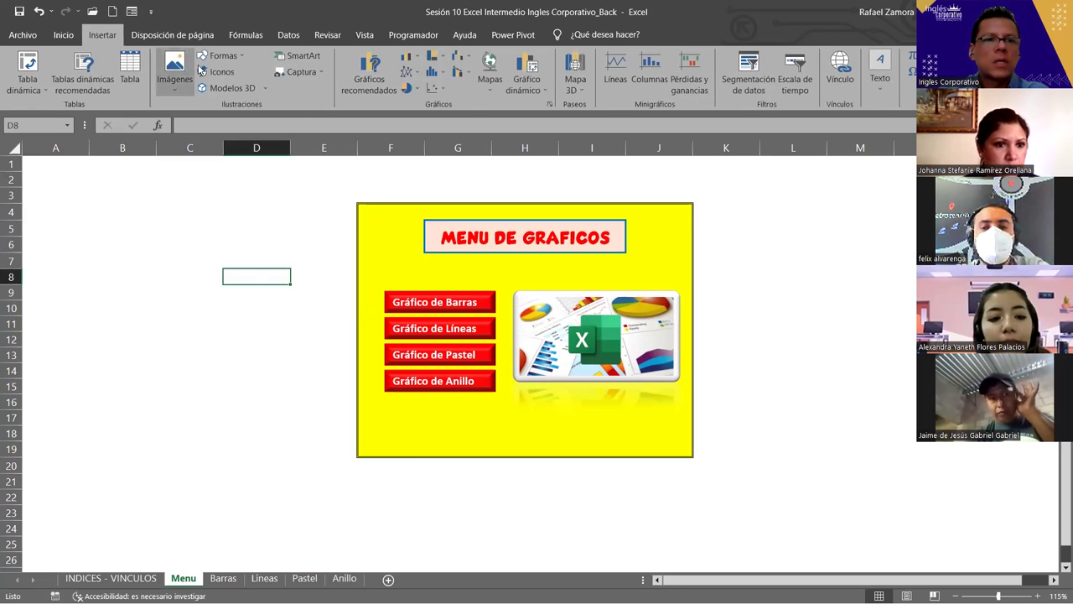
{"action": "left_click", "coordinate": [186, 71]}
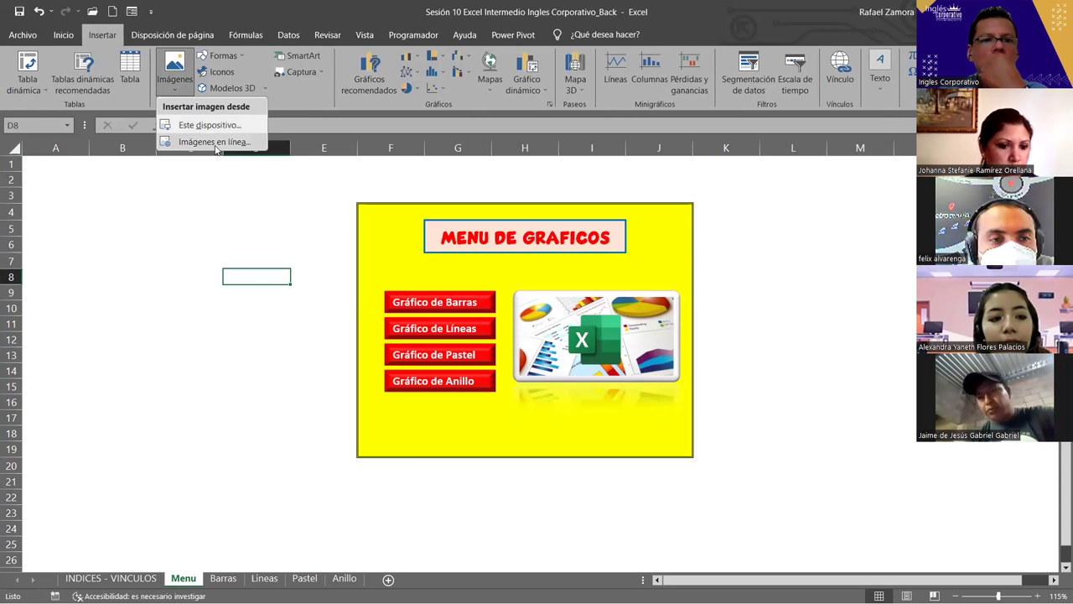
{"action": "key", "text": "Return"}
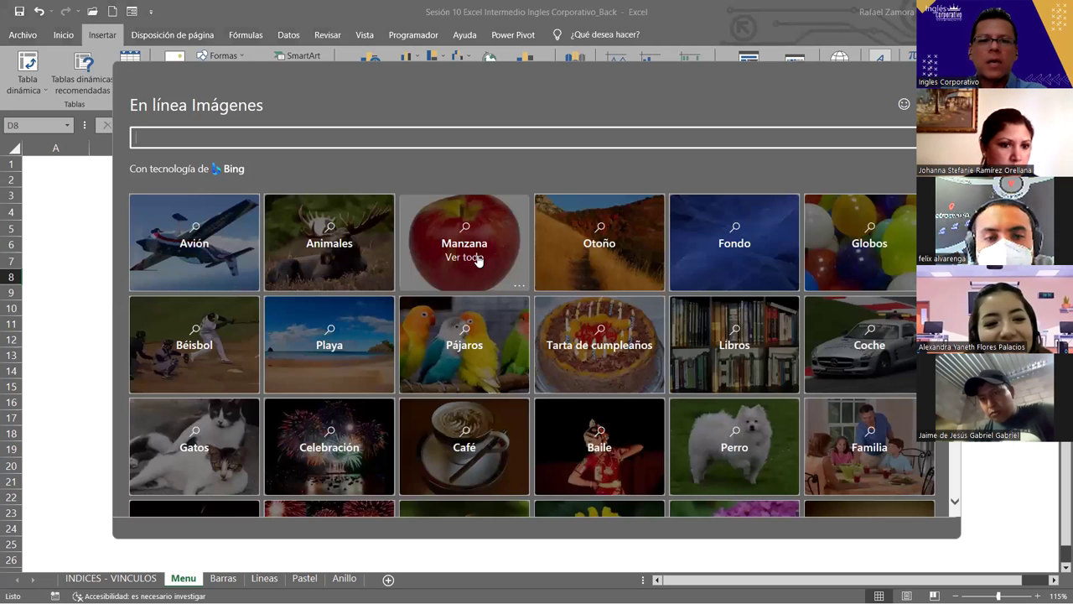
{"action": "left_click", "coordinate": [474, 260]}
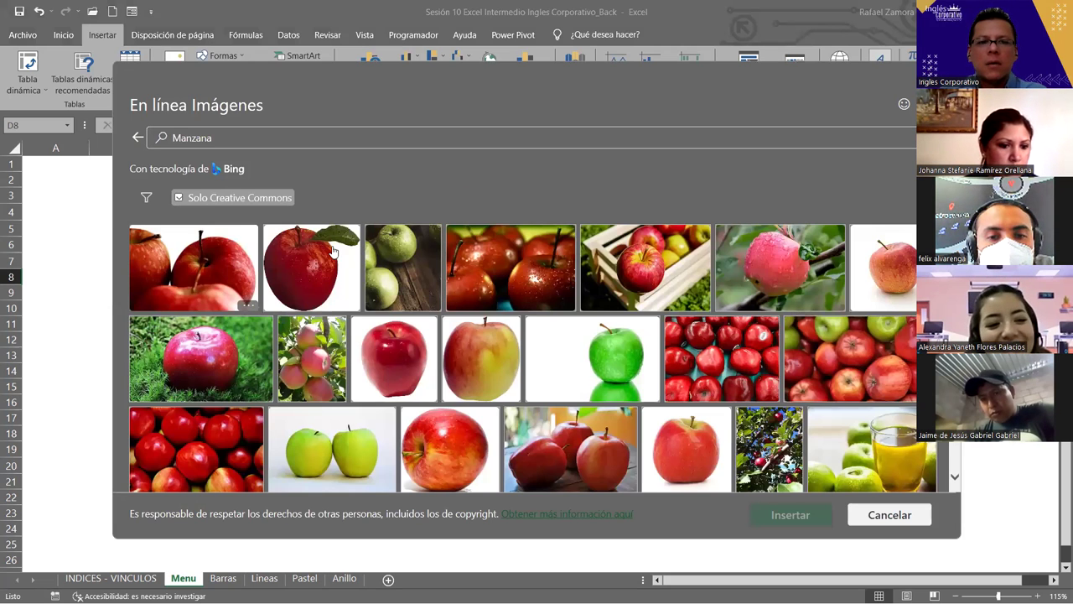
{"action": "left_click", "coordinate": [508, 268]}
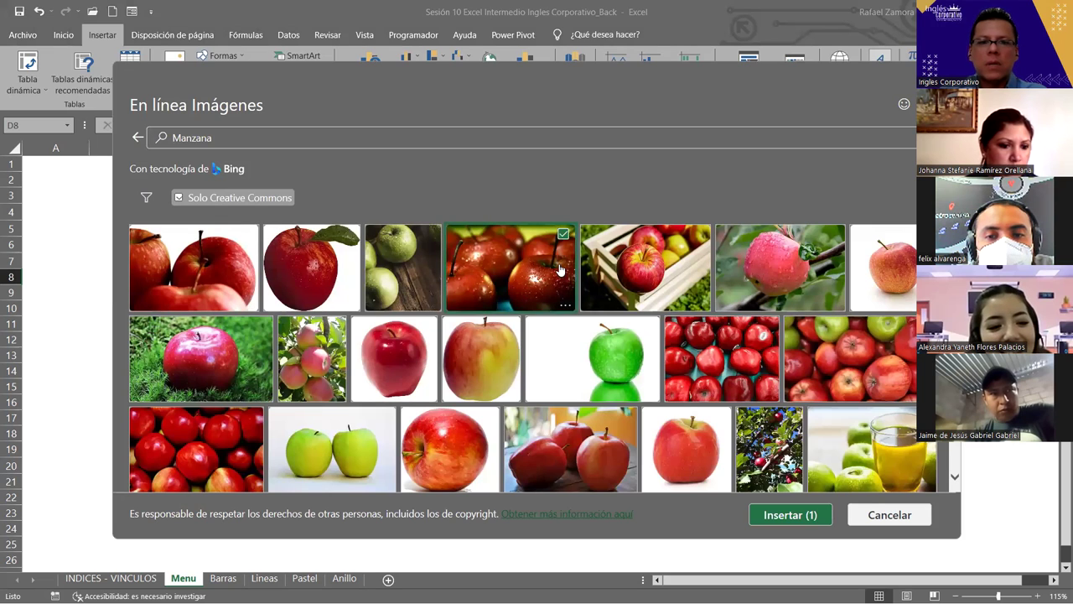
{"action": "left_click", "coordinate": [802, 514]}
{"action": "scroll", "coordinate": [651, 407], "scroll_direction": "down", "scroll_amount": 4}
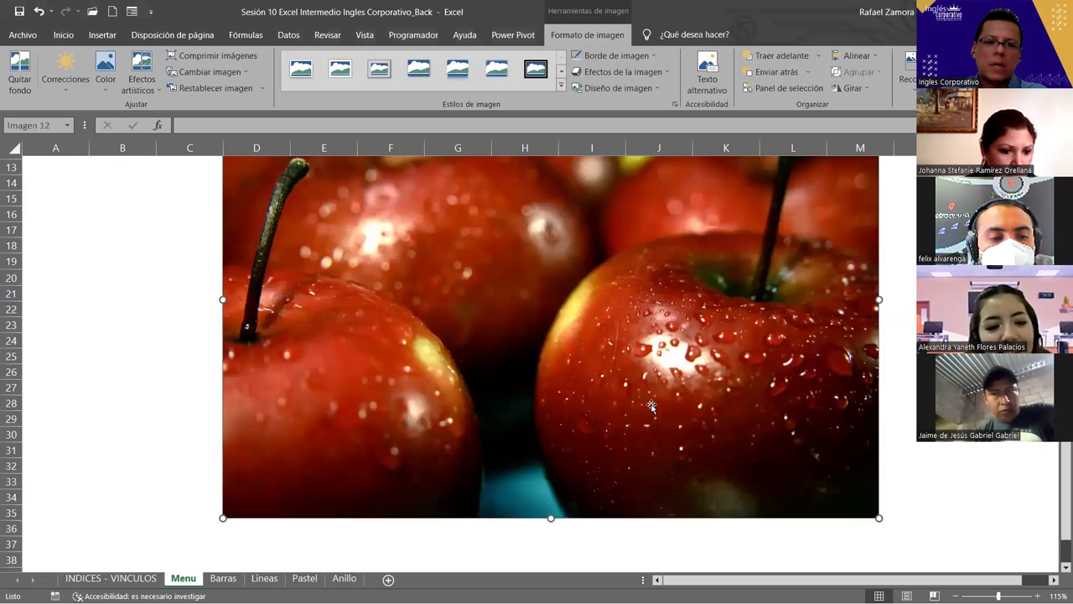
{"action": "scroll", "coordinate": [652, 407], "scroll_direction": "down", "scroll_amount": 6}
{"action": "scroll", "coordinate": [651, 407], "scroll_direction": "up", "scroll_amount": 3}
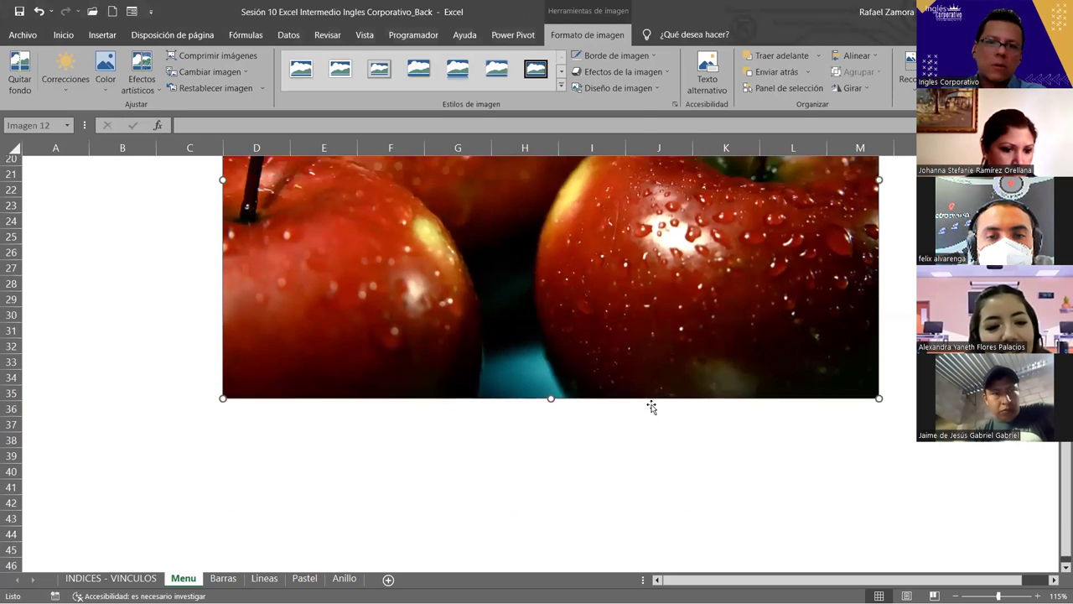
{"action": "scroll", "coordinate": [651, 407], "scroll_direction": "up", "scroll_amount": 3}
{"action": "key", "text": "Delete"}
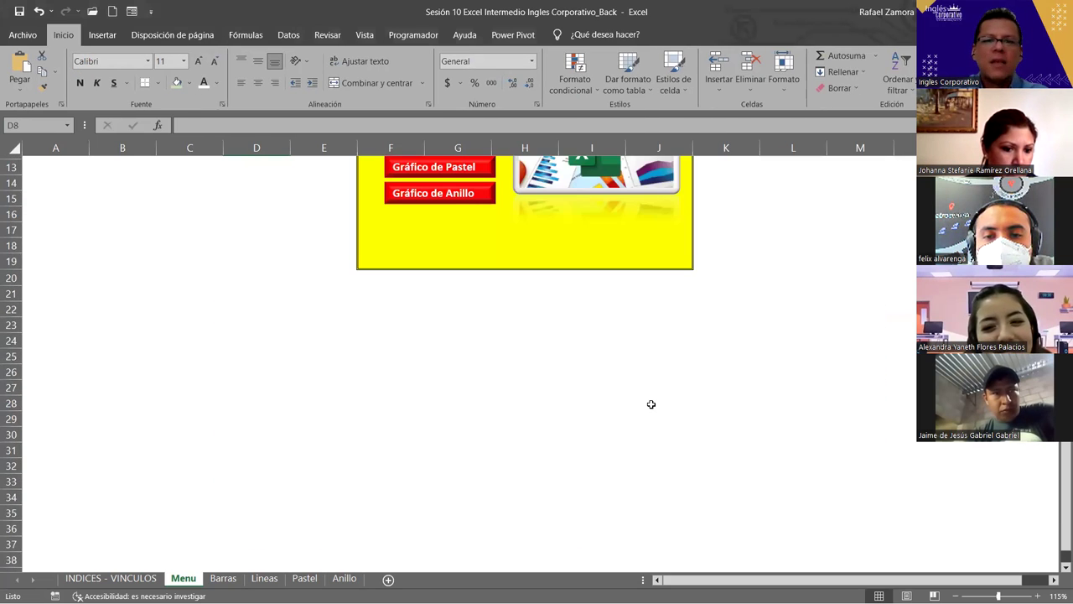
{"action": "scroll", "coordinate": [649, 403], "scroll_direction": "up", "scroll_amount": 4}
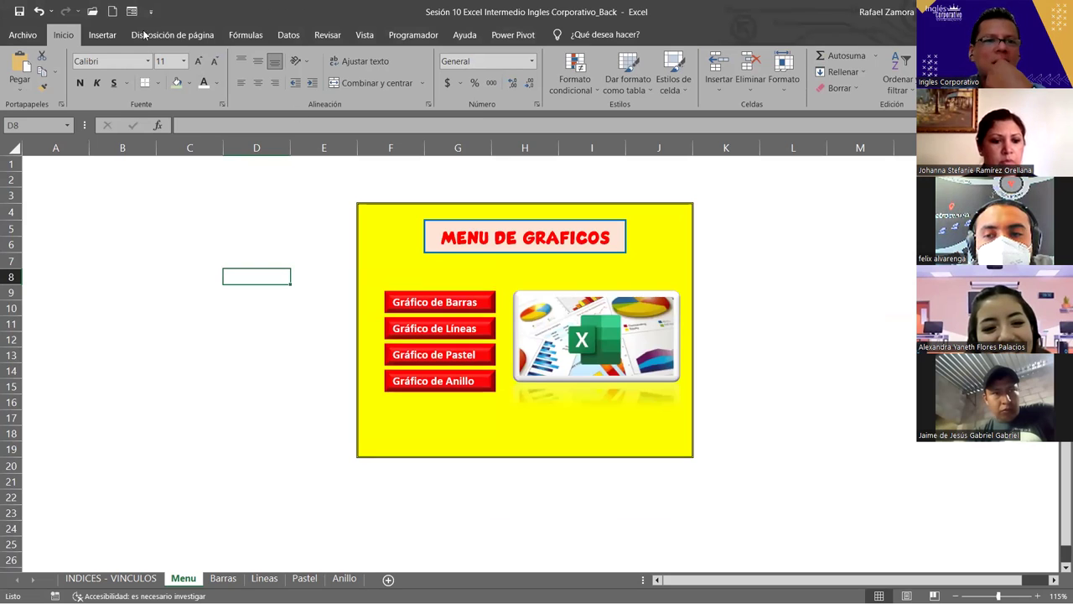
{"action": "left_click", "coordinate": [118, 39]}
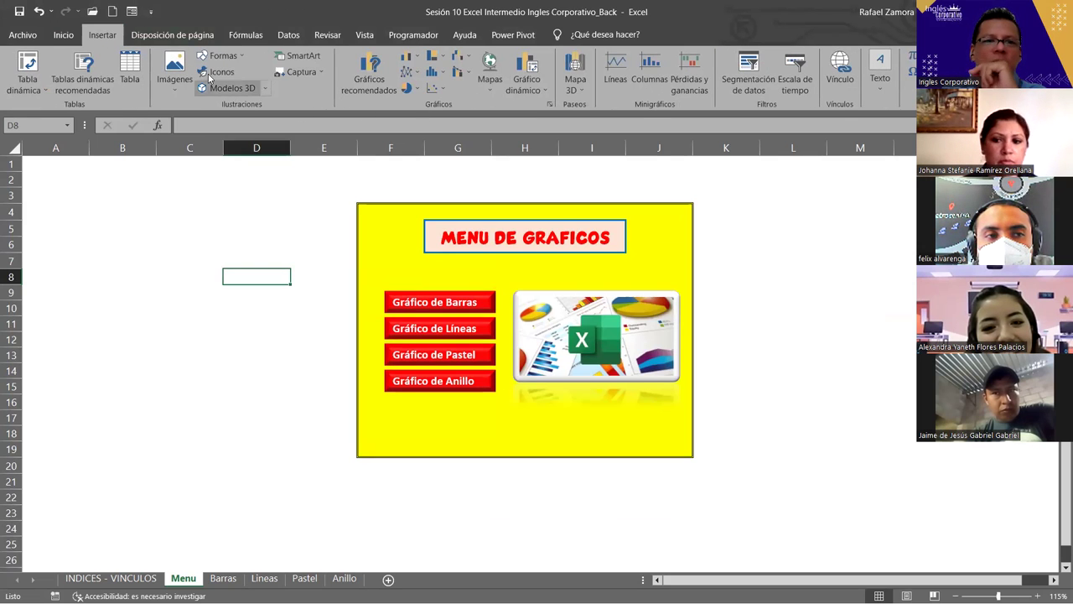
{"action": "left_click", "coordinate": [174, 71]}
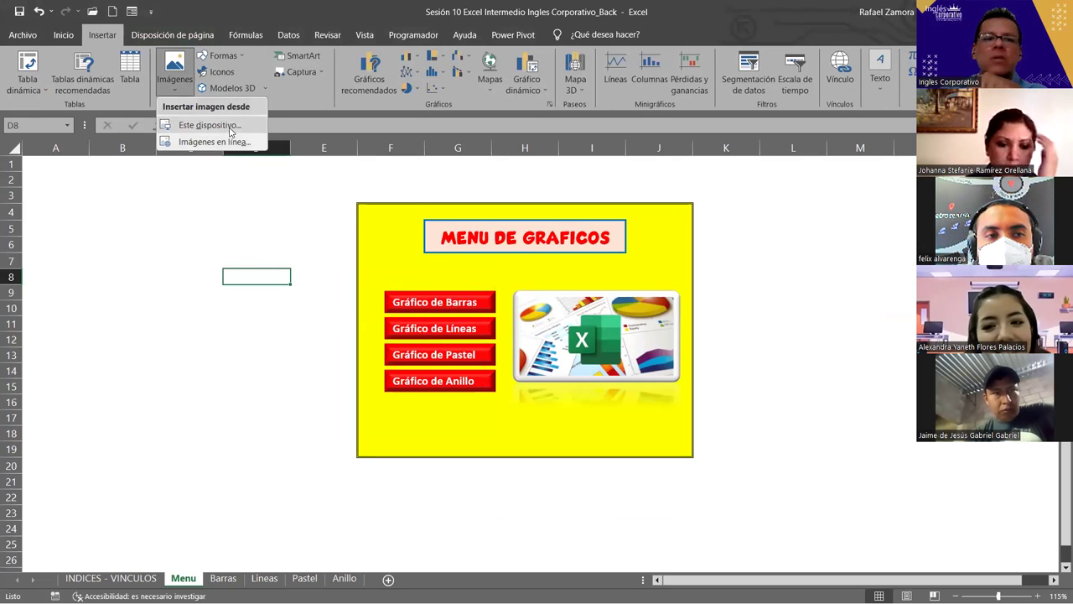
{"action": "left_click", "coordinate": [216, 142]}
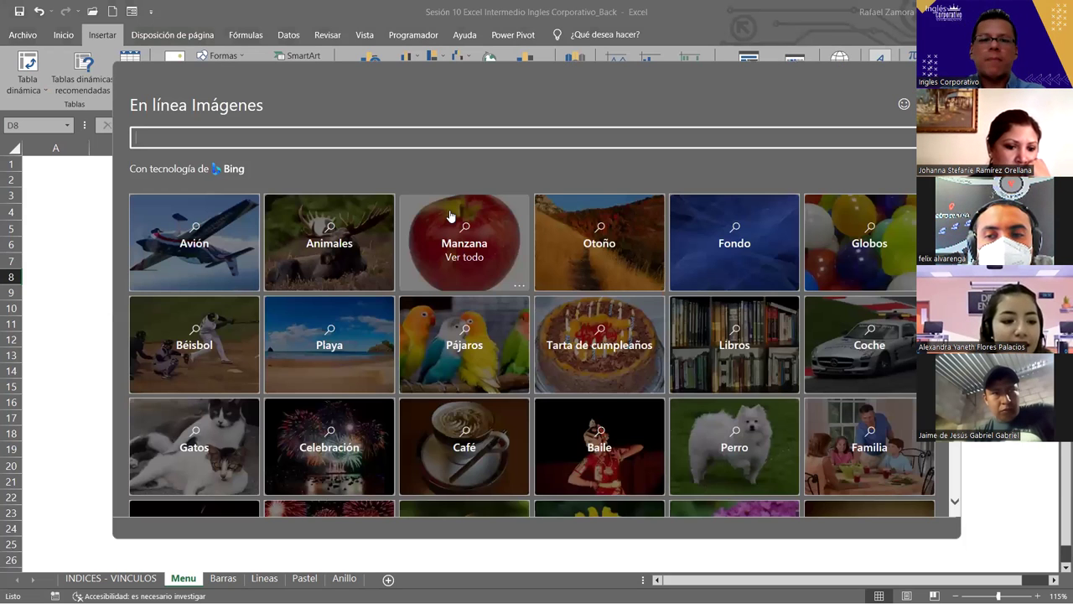
{"action": "left_click", "coordinate": [451, 216]}
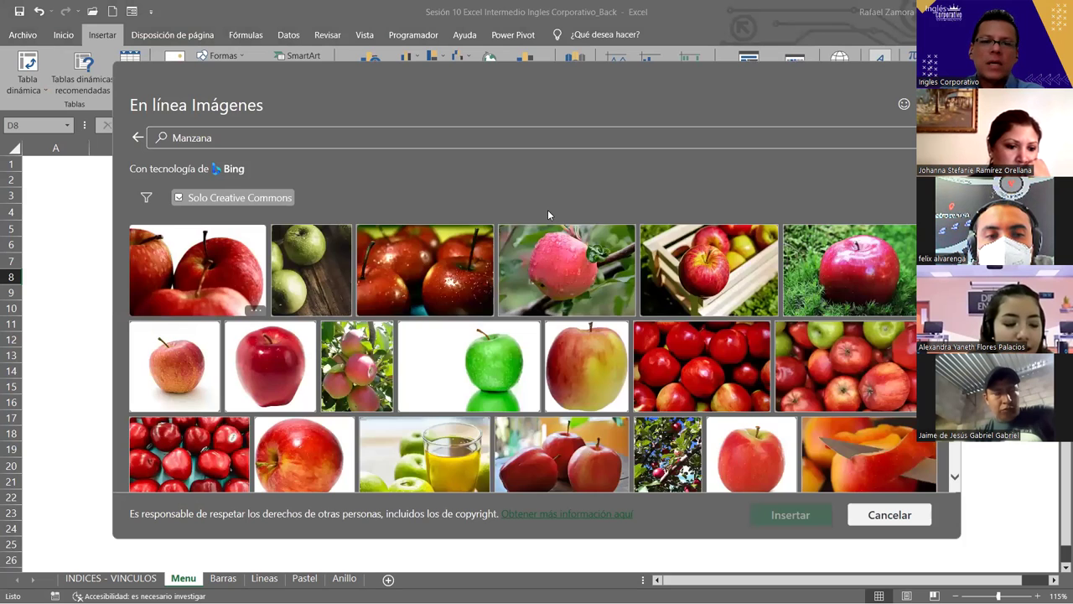
{"action": "left_click", "coordinate": [710, 273]}
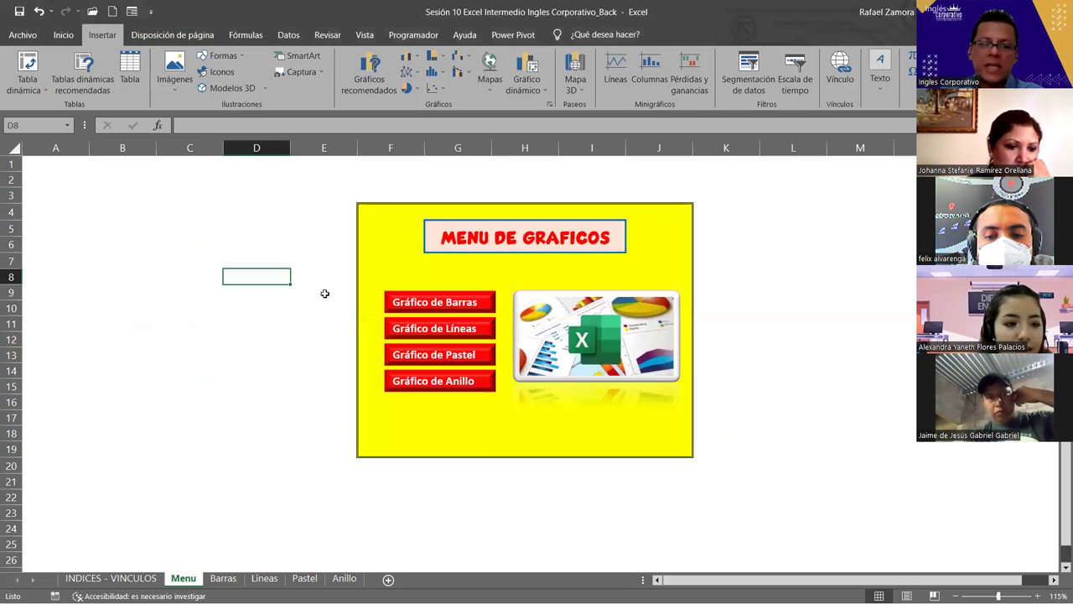
{"action": "key", "text": "ctrl+v"}
{"action": "scroll", "coordinate": [377, 311], "scroll_direction": "down", "scroll_amount": 9}
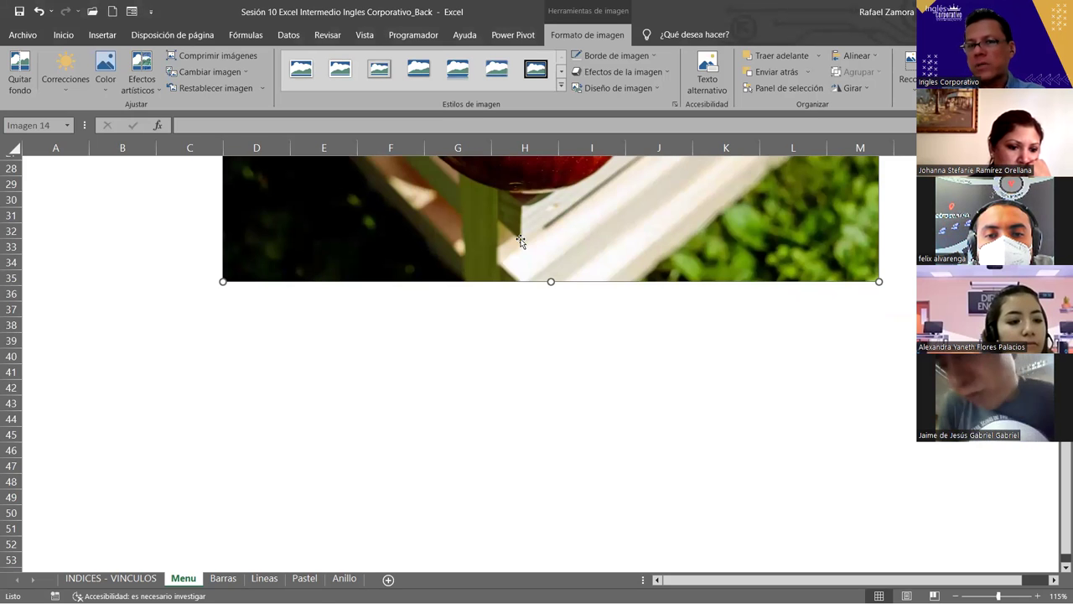
{"action": "key", "text": "Delete"}
{"action": "scroll", "coordinate": [503, 307], "scroll_direction": "up", "scroll_amount": 9}
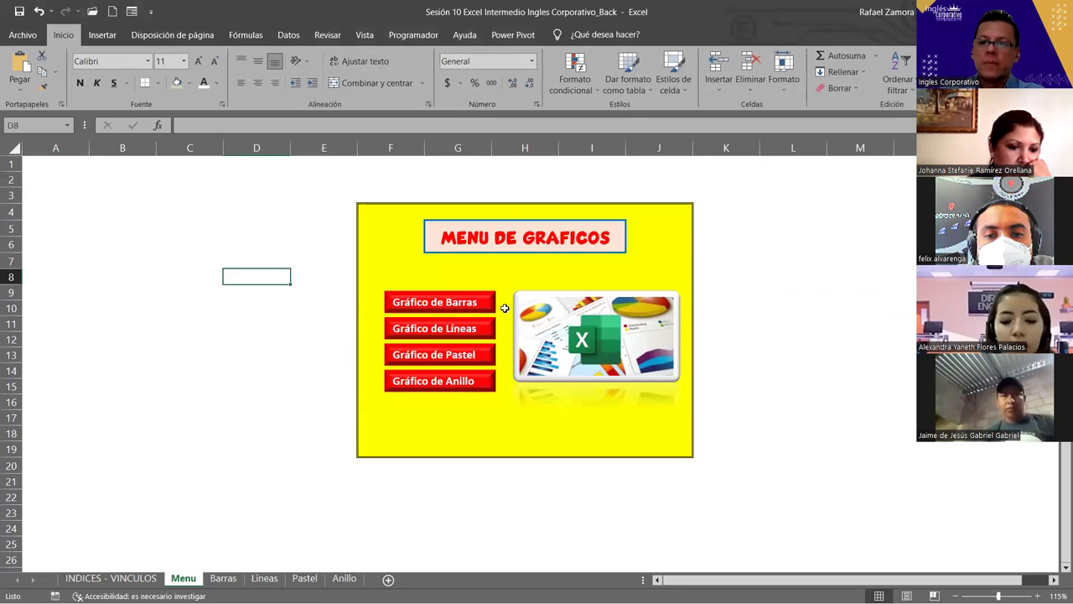
Step: Check the MENU DE GRAFICOS title cell and chart picture, then select the whole sheet with the corner button
{"action": "left_click", "coordinate": [136, 355]}
{"action": "left_click_drag", "start_coordinate": [749, 338], "coordinate": [747, 331]}
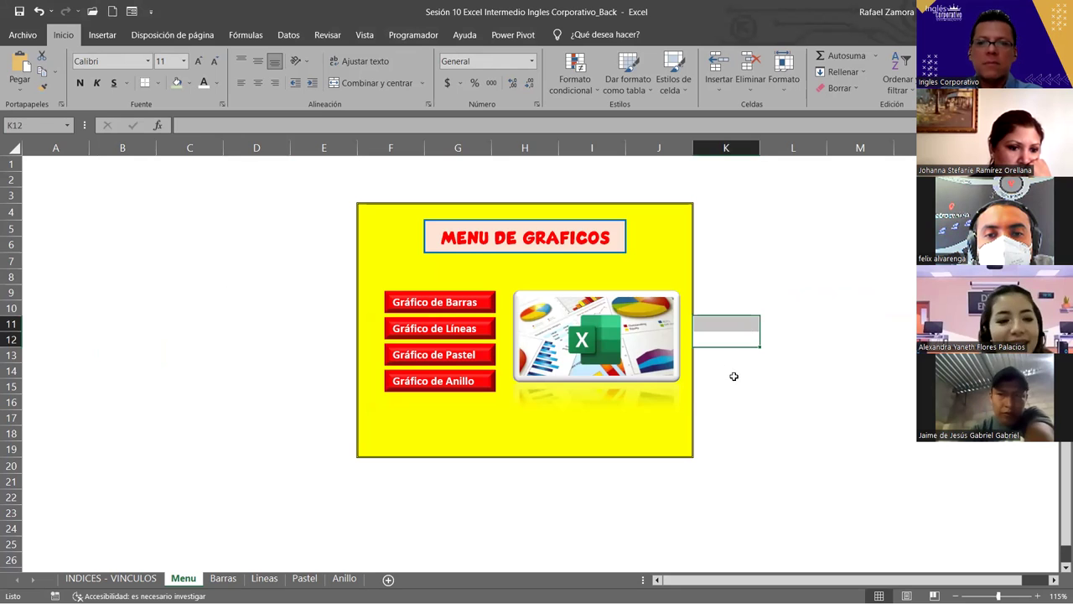
{"action": "left_click", "coordinate": [771, 288]}
{"action": "left_click", "coordinate": [604, 249]}
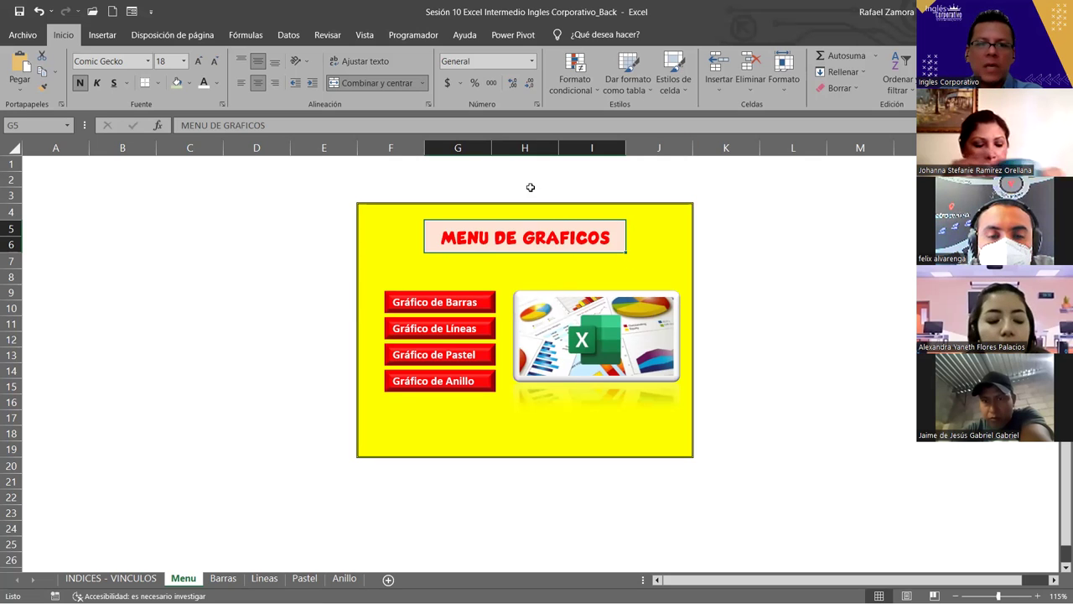
{"action": "left_click", "coordinate": [629, 321]}
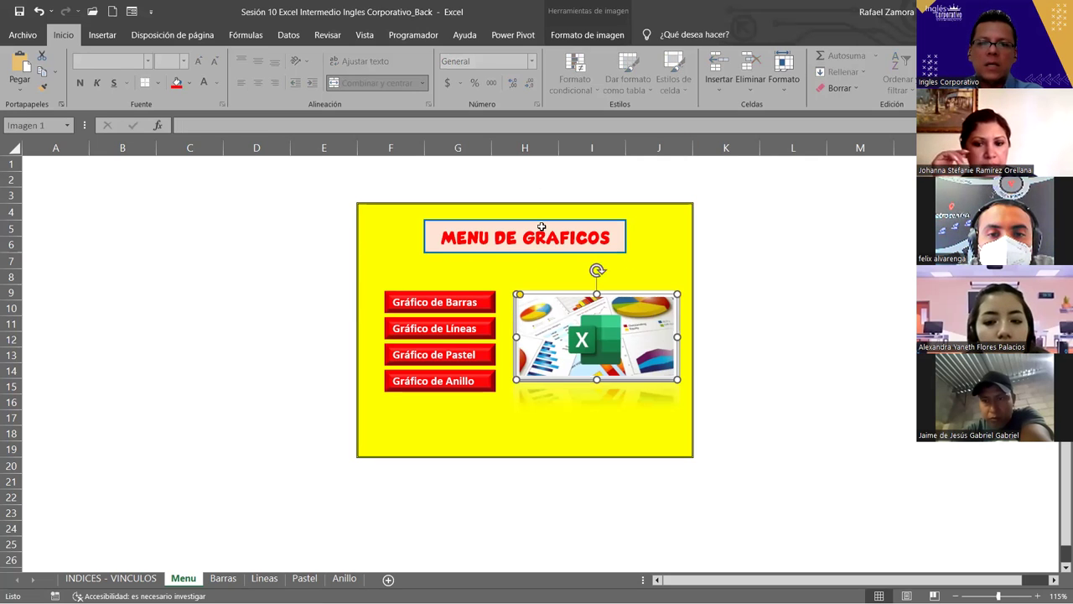
{"action": "key", "text": "Escape"}
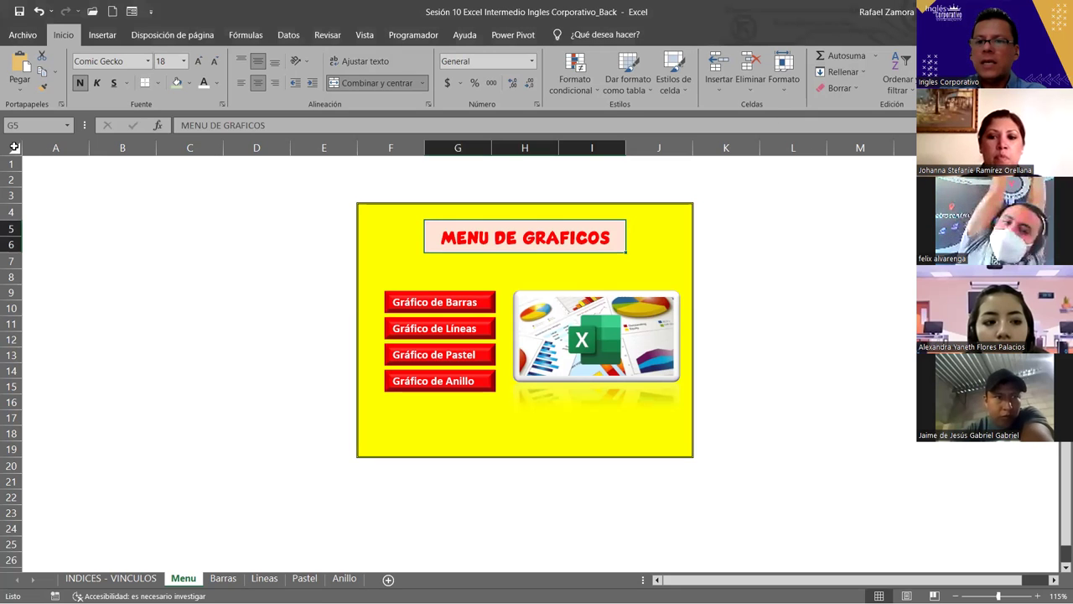
{"action": "left_click", "coordinate": [13, 147]}
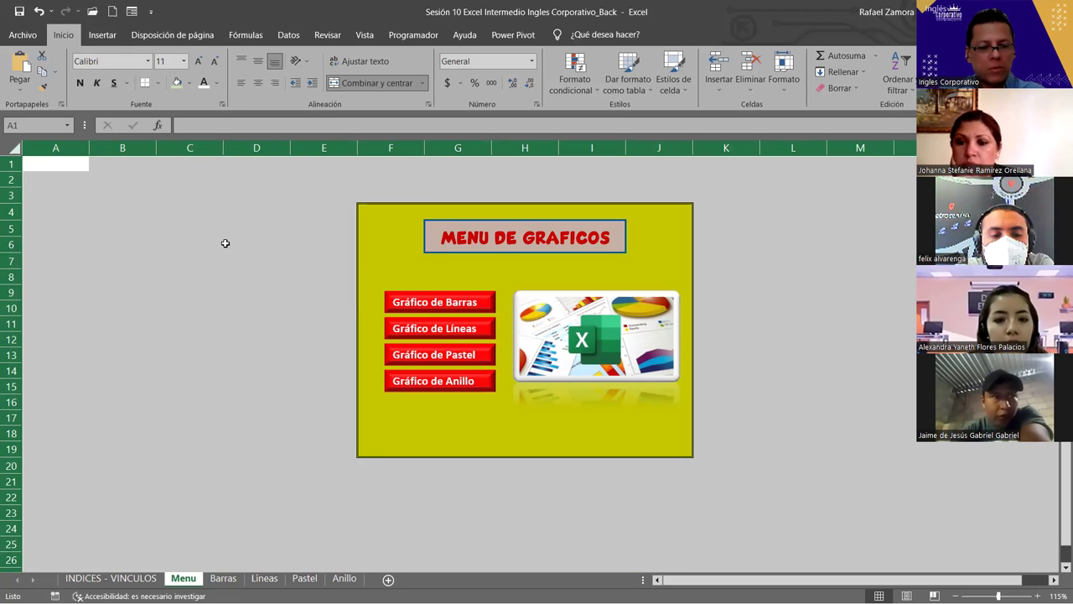
Step: In Formato de celdas › Proteger, keep Bloqueada ticked and Oculta cleared, then accept
{"action": "key", "text": "ctrl+1"}
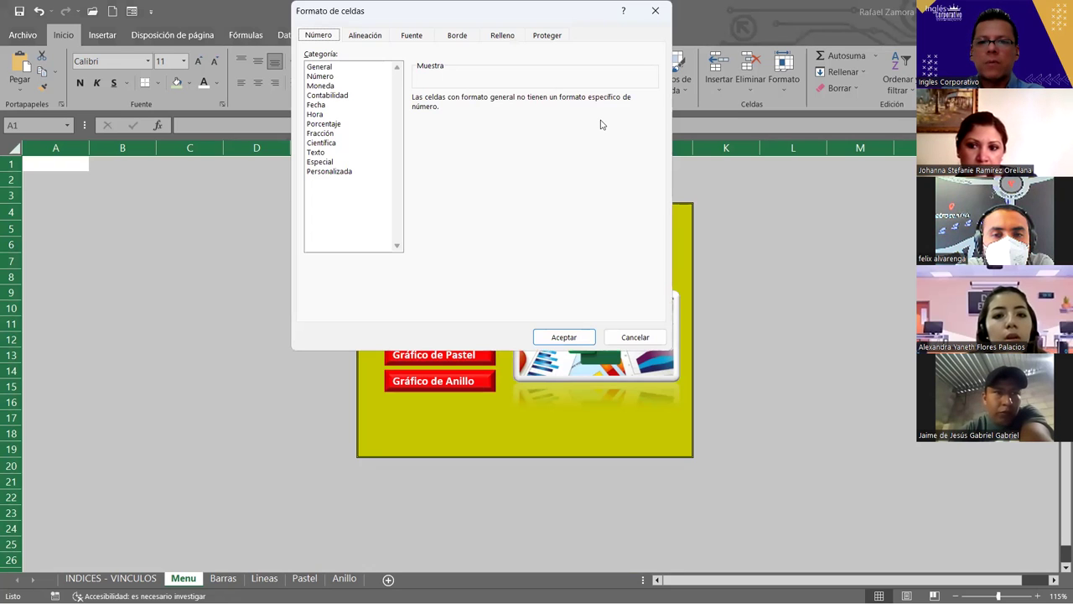
{"action": "left_click_drag", "start_coordinate": [551, 11], "coordinate": [589, 180]}
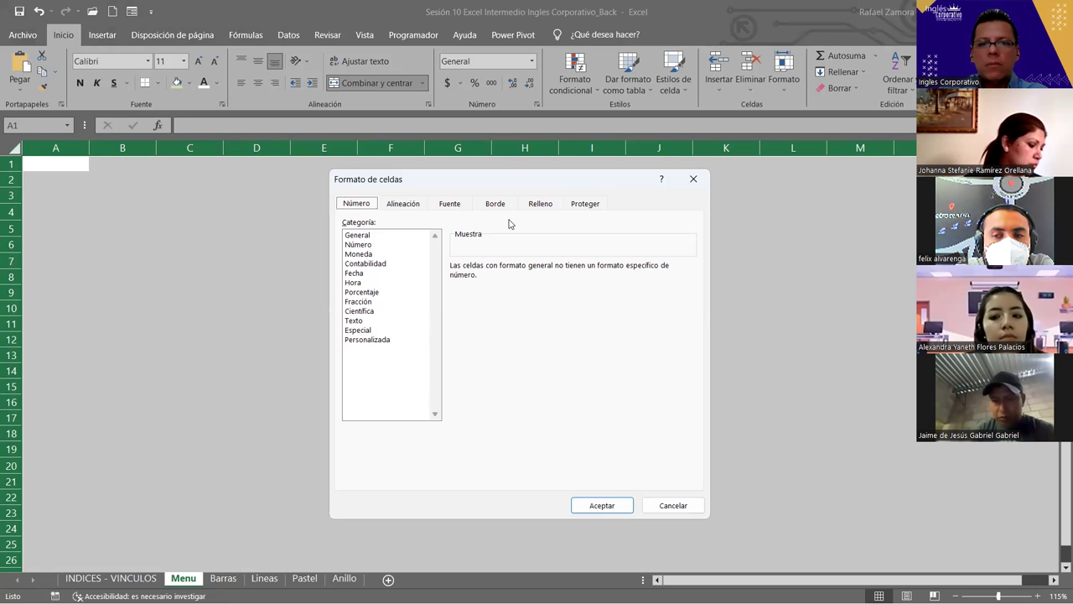
{"action": "left_click", "coordinate": [585, 205]}
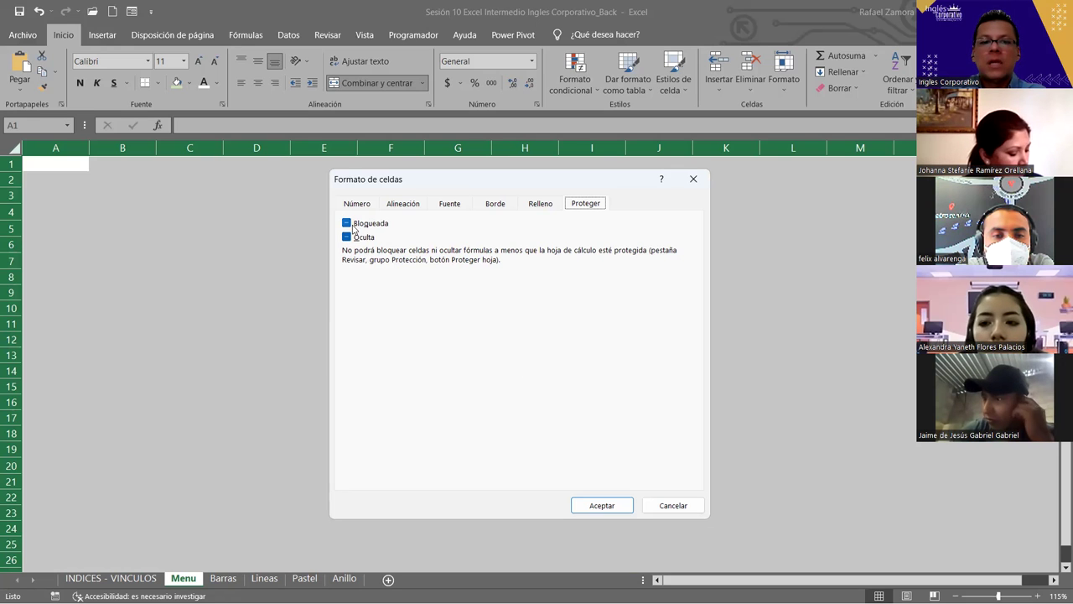
{"action": "left_click", "coordinate": [346, 223]}
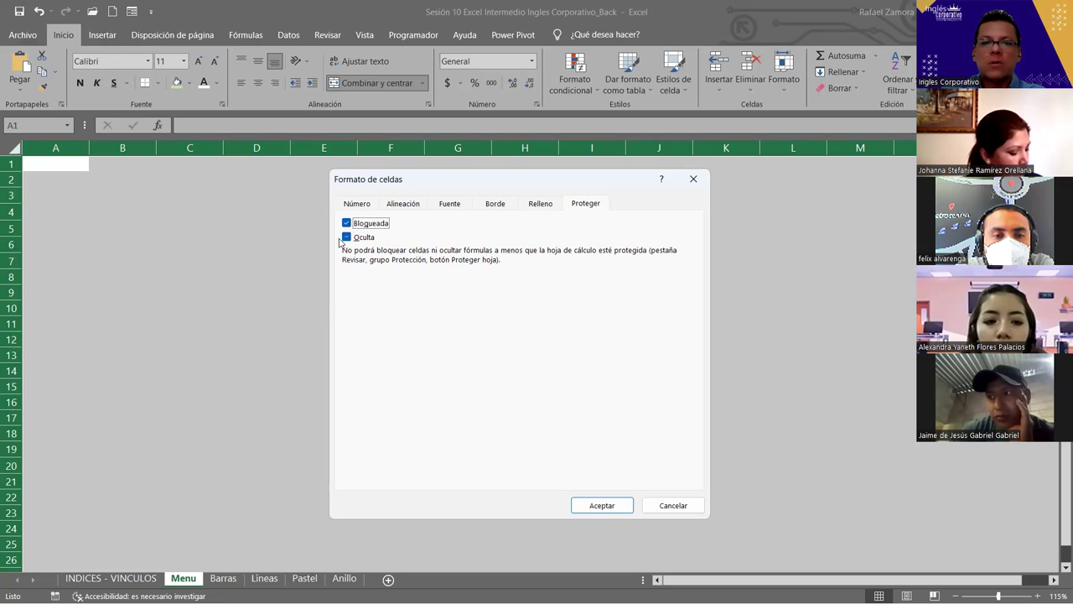
{"action": "left_click", "coordinate": [346, 237]}
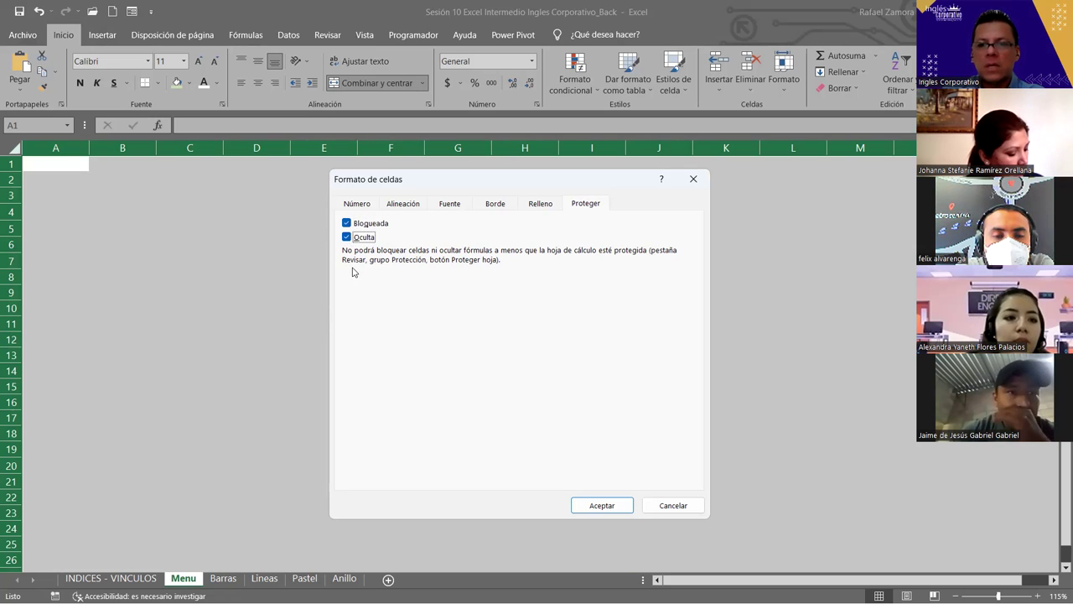
{"action": "left_click", "coordinate": [348, 239]}
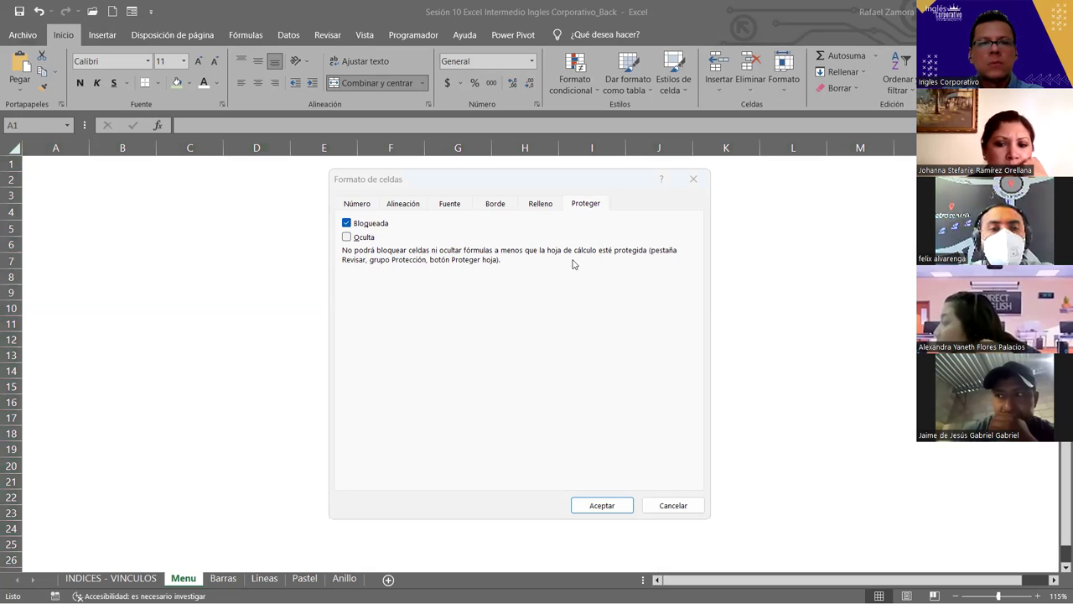
{"action": "left_click", "coordinate": [355, 206]}
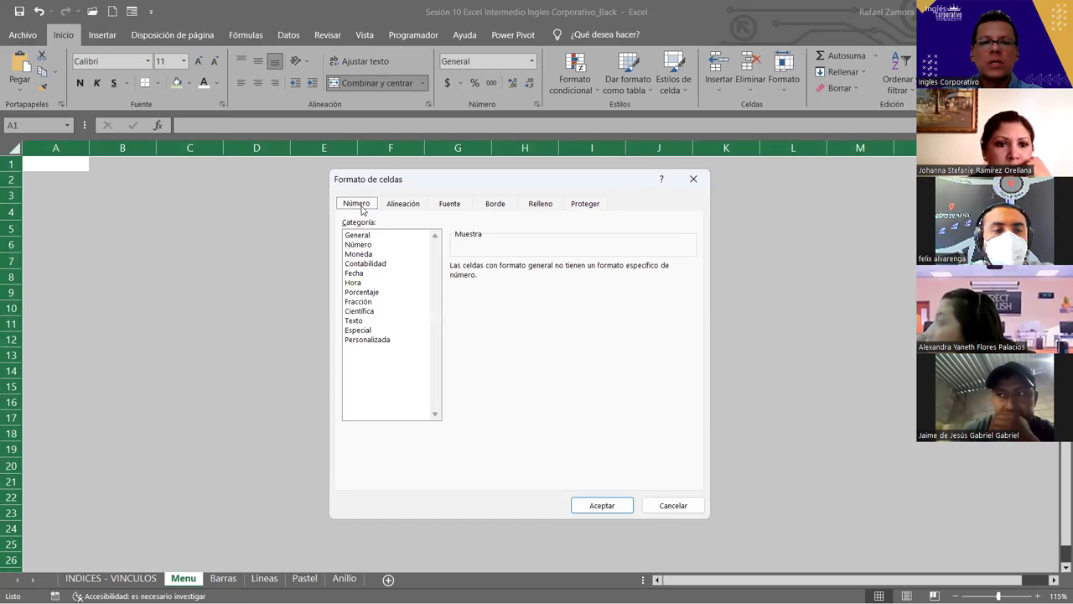
{"action": "left_click", "coordinate": [587, 204]}
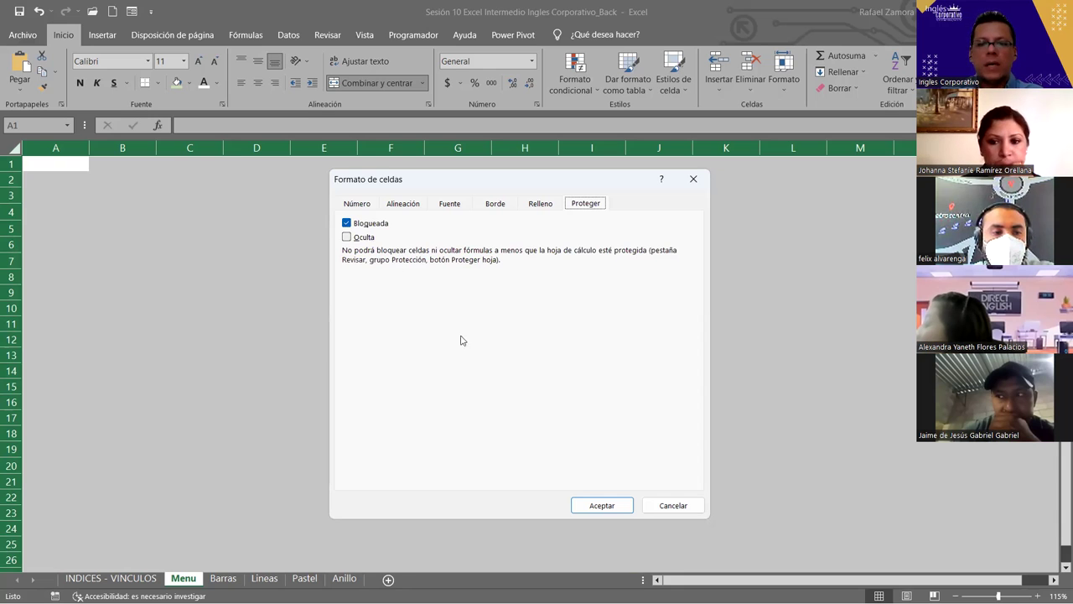
{"action": "left_click", "coordinate": [613, 512]}
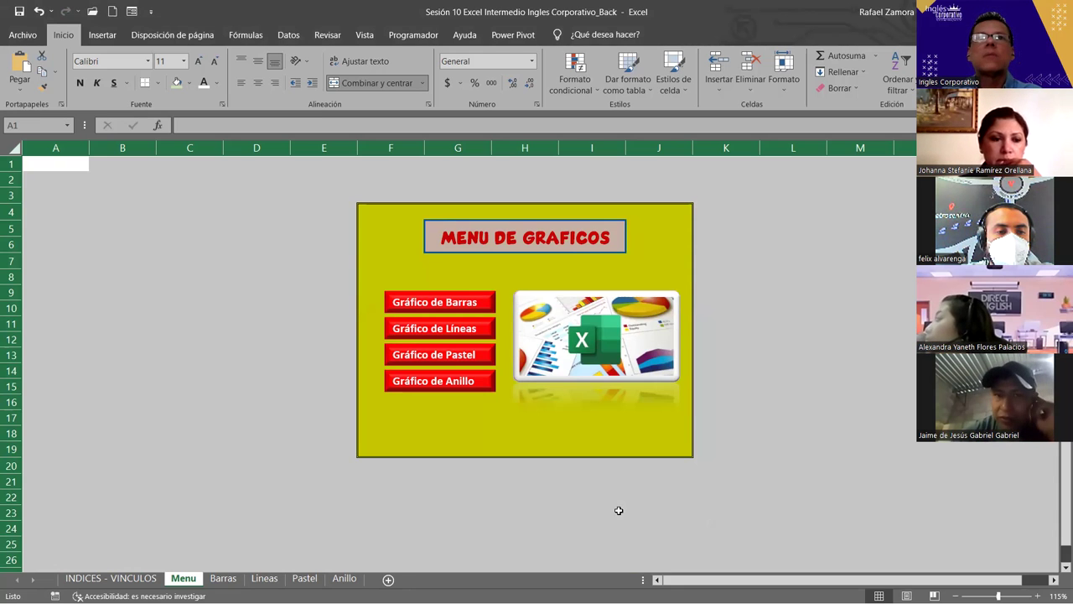
{"action": "left_click", "coordinate": [765, 262]}
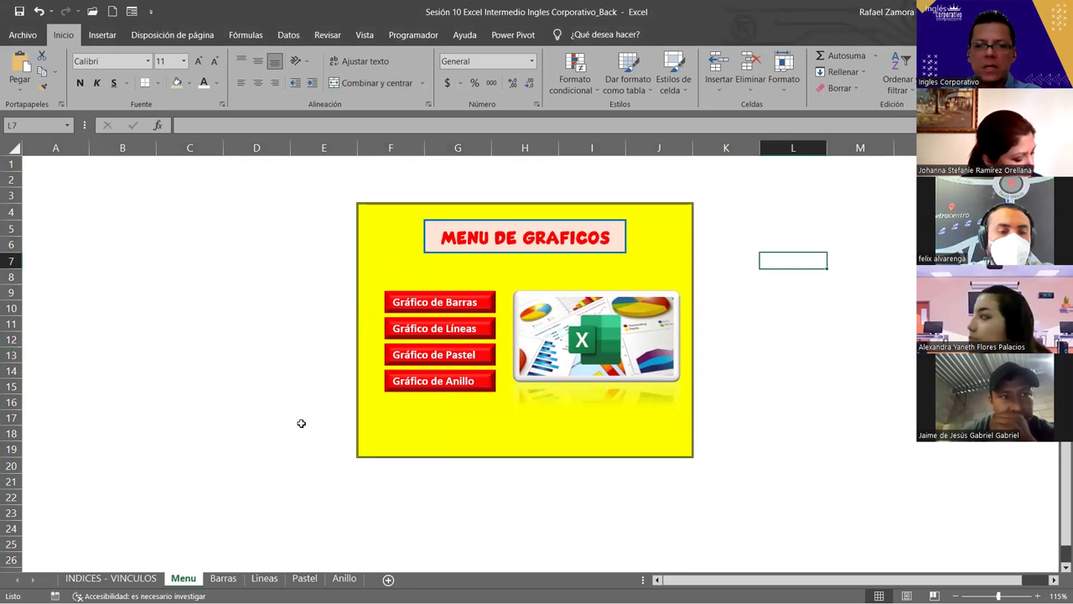
Step: Apply Revisar › Proteger hoja to the Menu sheet, entering and confirming the sheet password
{"action": "left_click", "coordinate": [519, 237]}
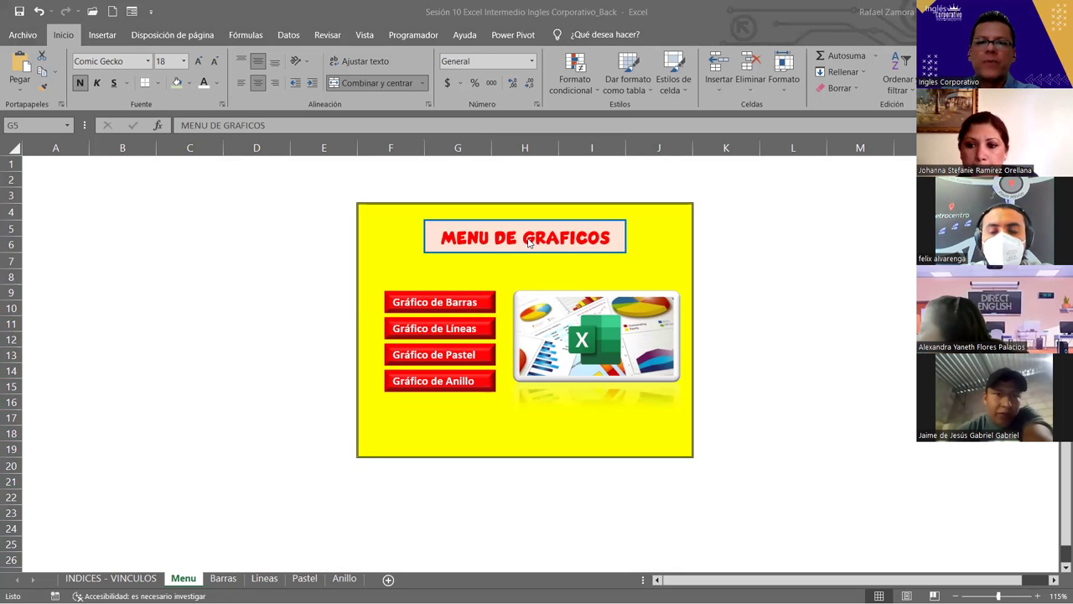
{"action": "left_click", "coordinate": [319, 37]}
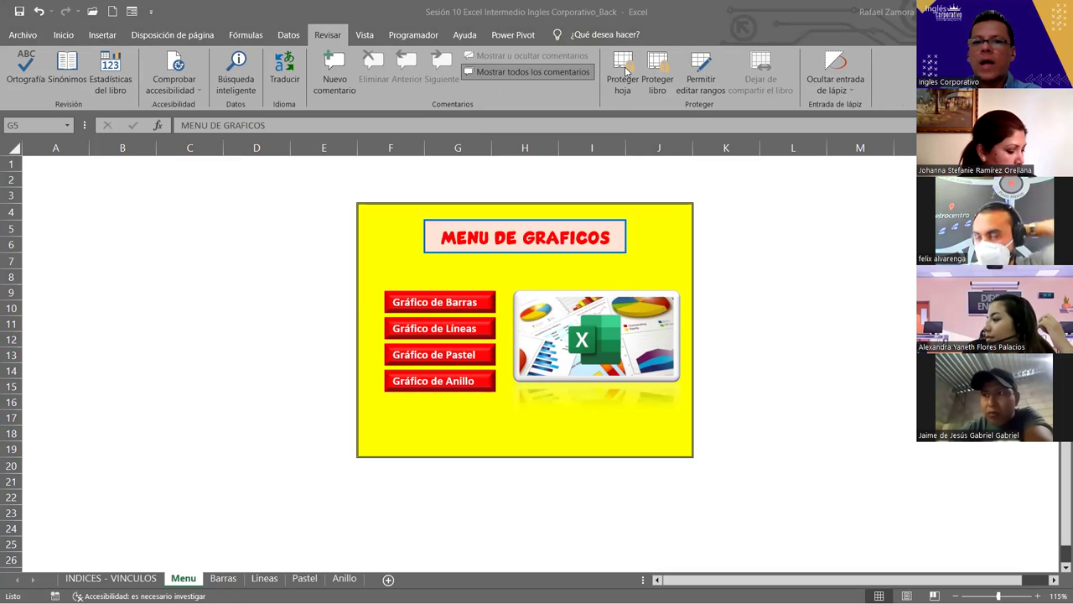
{"action": "left_click", "coordinate": [625, 71]}
{"action": "left_click", "coordinate": [625, 72]}
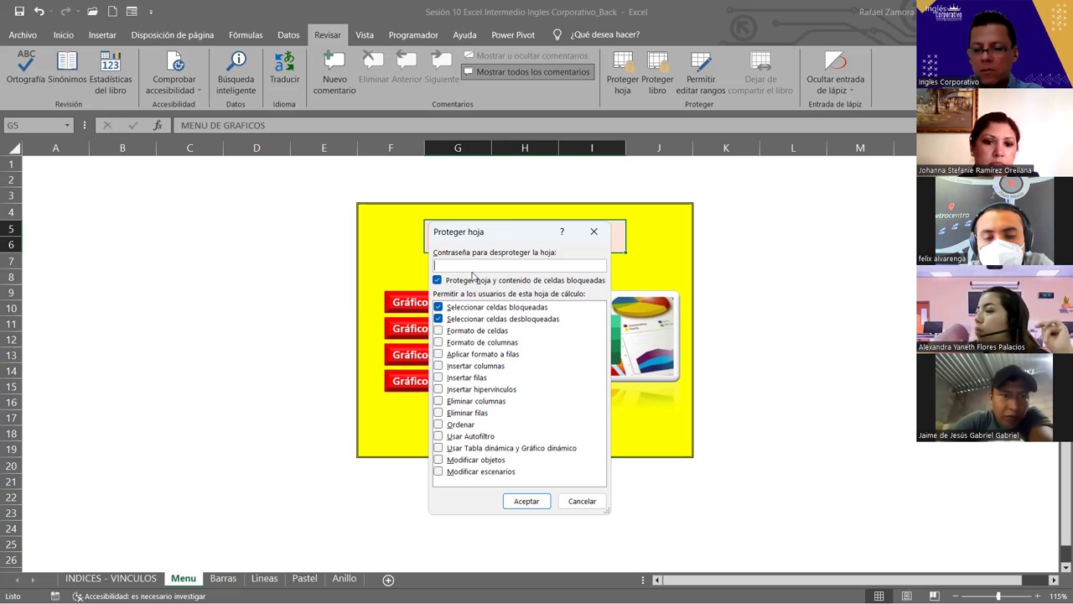
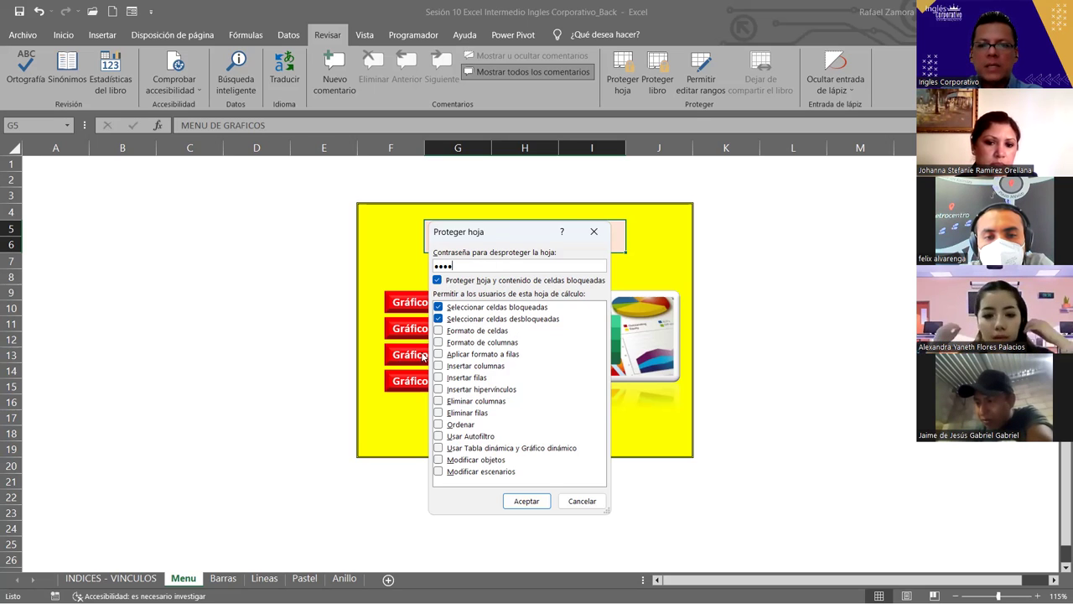
{"action": "left_click", "coordinate": [528, 503]}
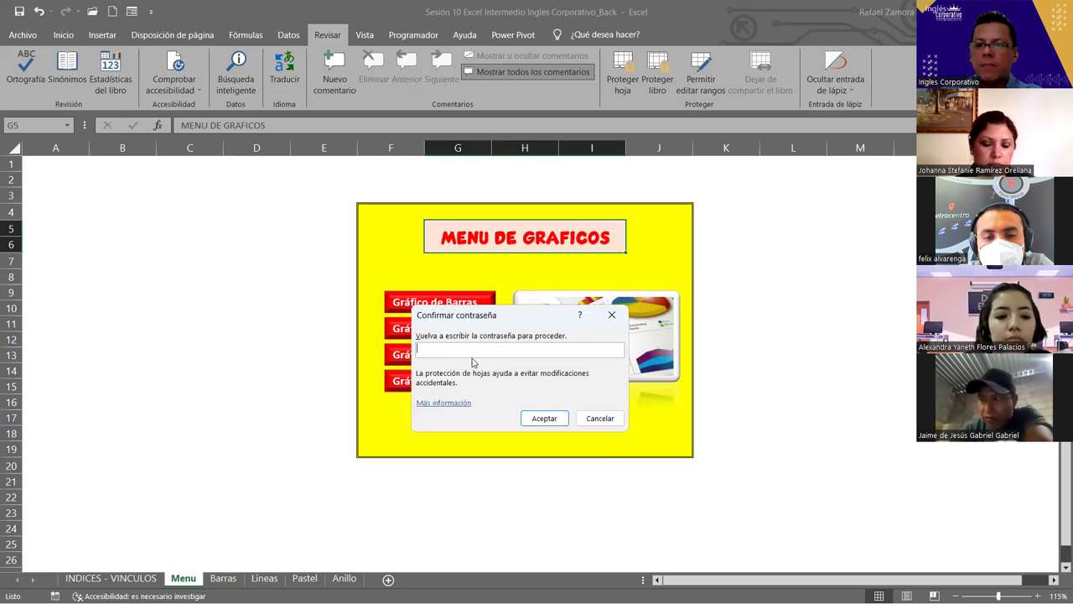
{"action": "left_click", "coordinate": [553, 419]}
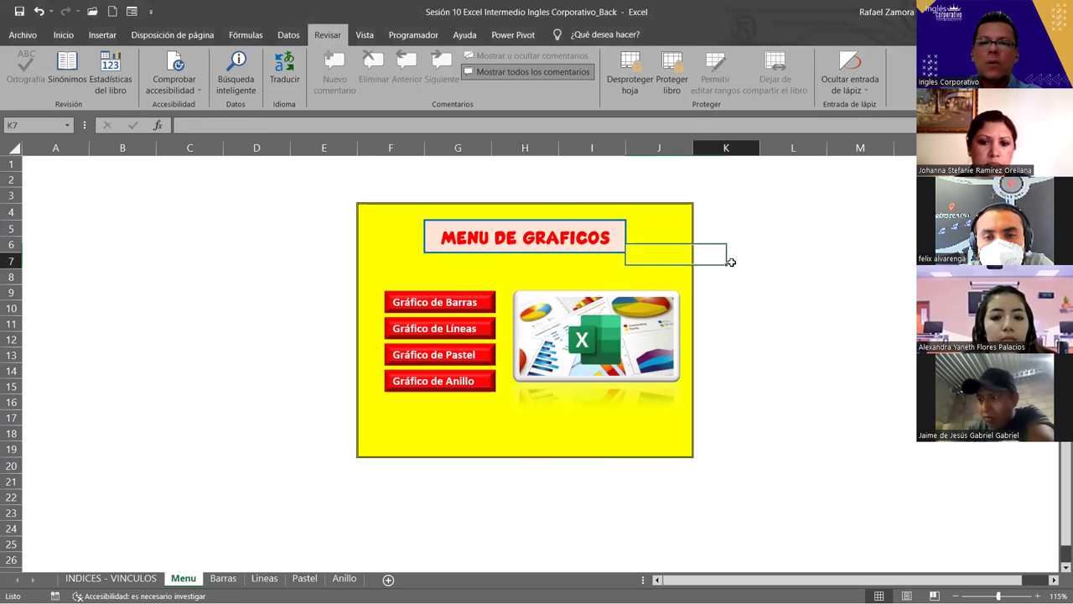
{"action": "left_click", "coordinate": [560, 239]}
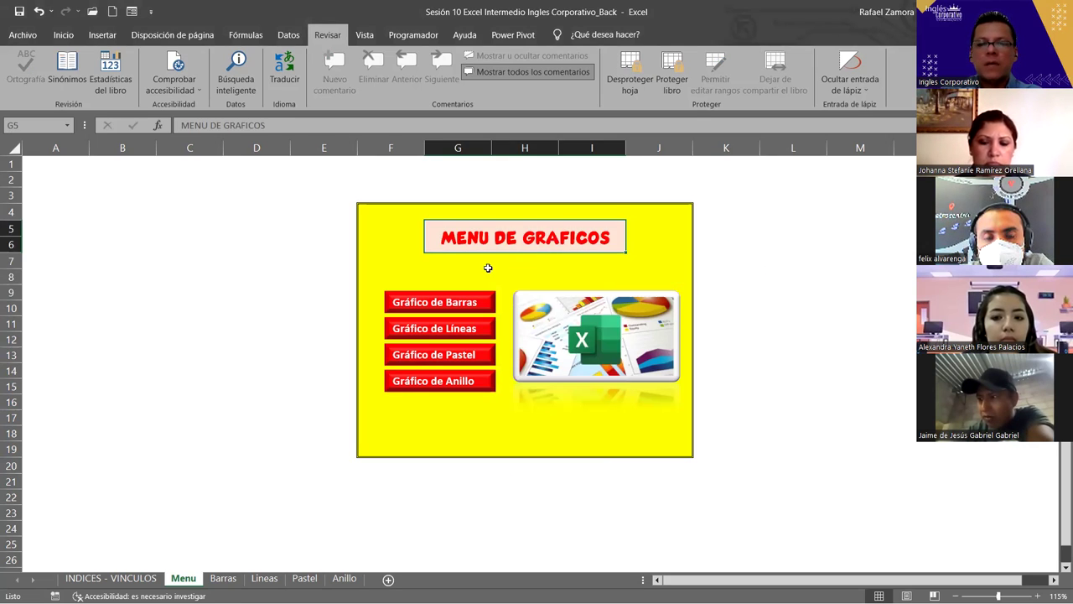
Step: Test the Gráfico de Barras button and confirm cells K8, D8 and K9 reject edits
{"action": "left_click", "coordinate": [475, 302]}
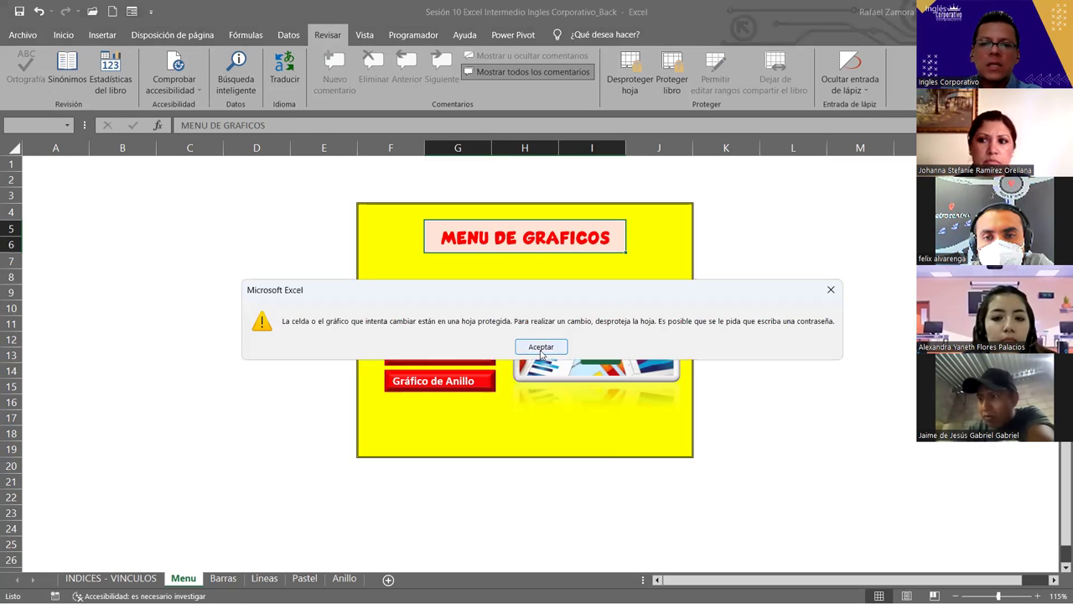
{"action": "key", "text": "Return"}
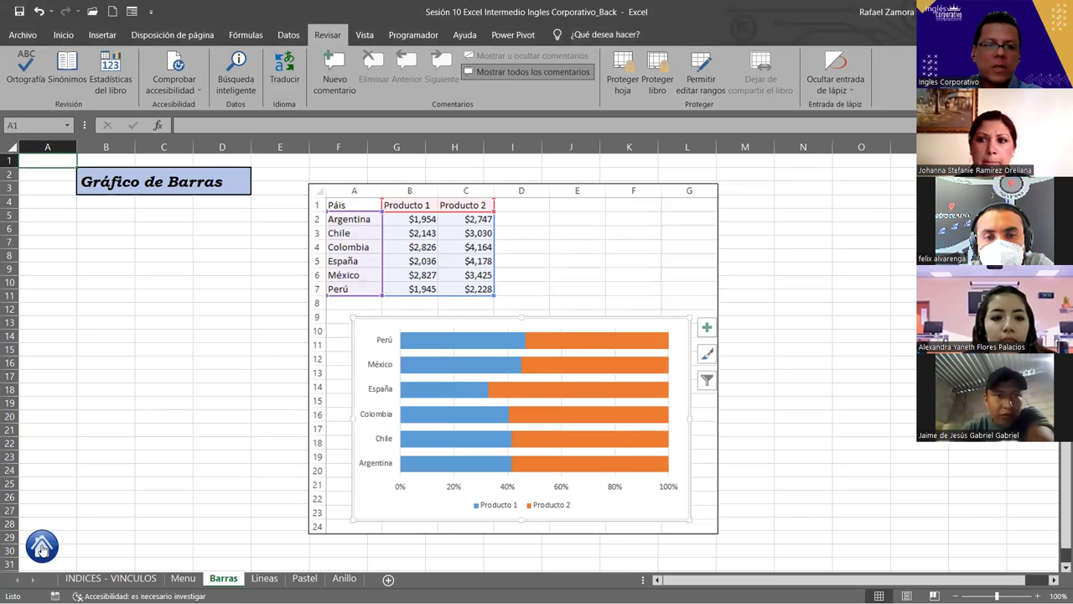
{"action": "left_click", "coordinate": [42, 549]}
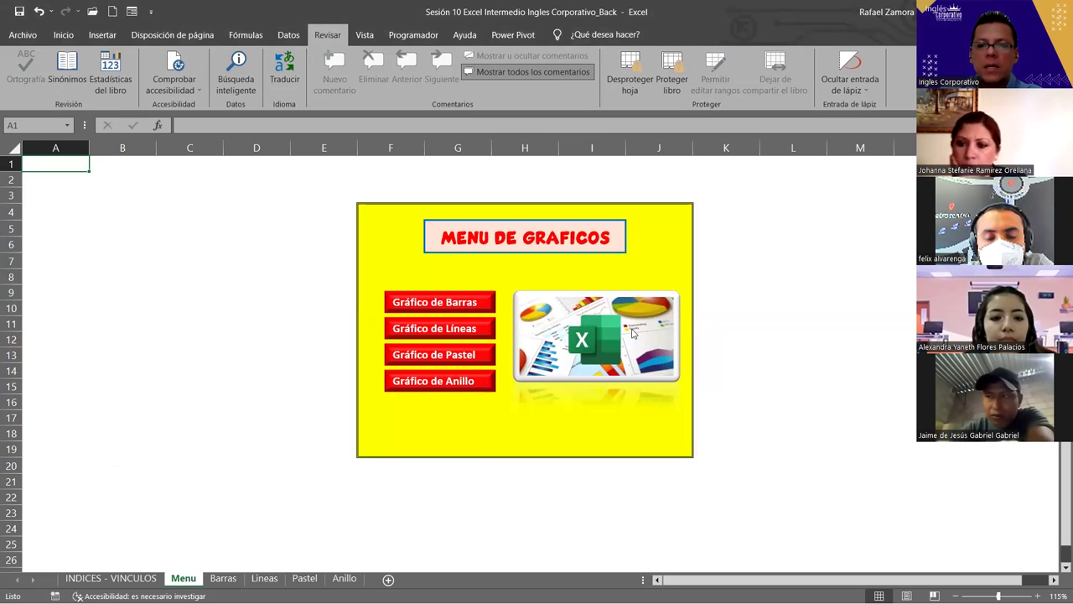
{"action": "left_click", "coordinate": [744, 273]}
{"action": "left_click", "coordinate": [257, 304]}
{"action": "left_click", "coordinate": [251, 274]}
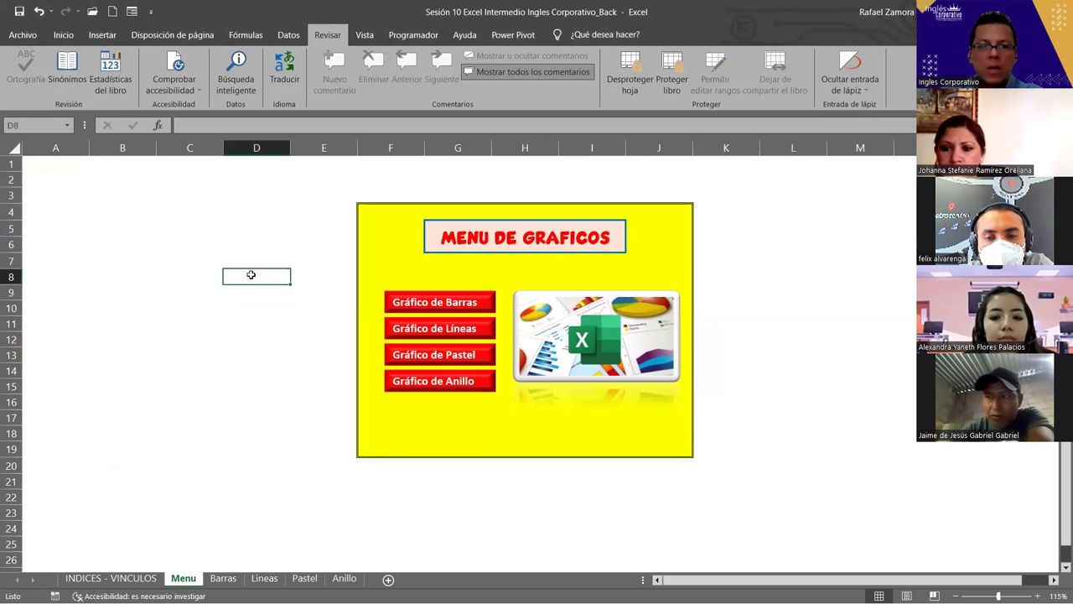
{"action": "key", "text": "Return"}
{"action": "left_click", "coordinate": [552, 522]}
{"action": "double_click", "coordinate": [735, 286]}
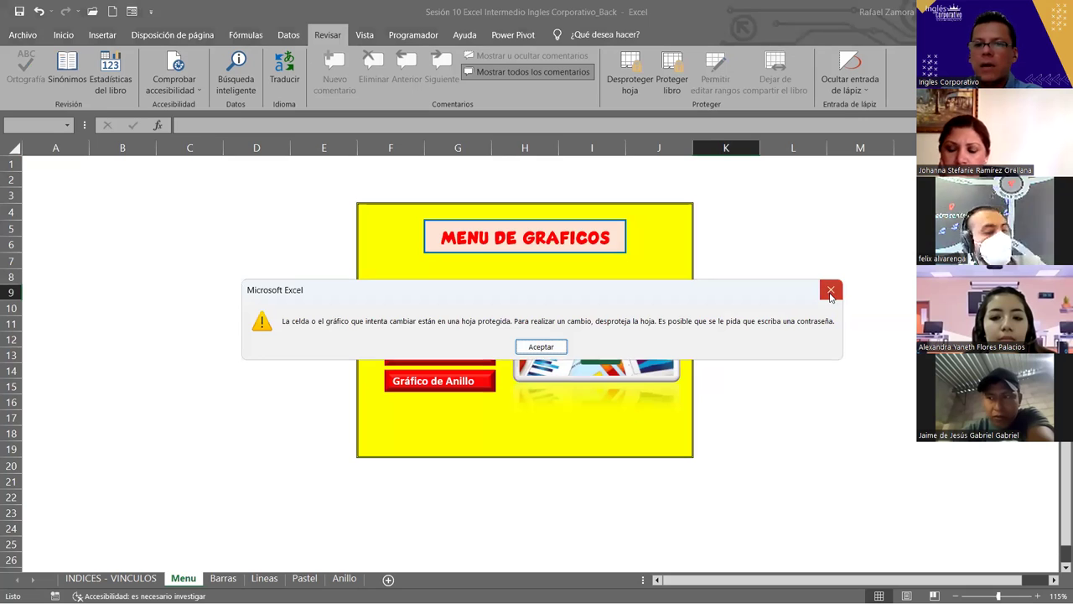
{"action": "left_click", "coordinate": [831, 290]}
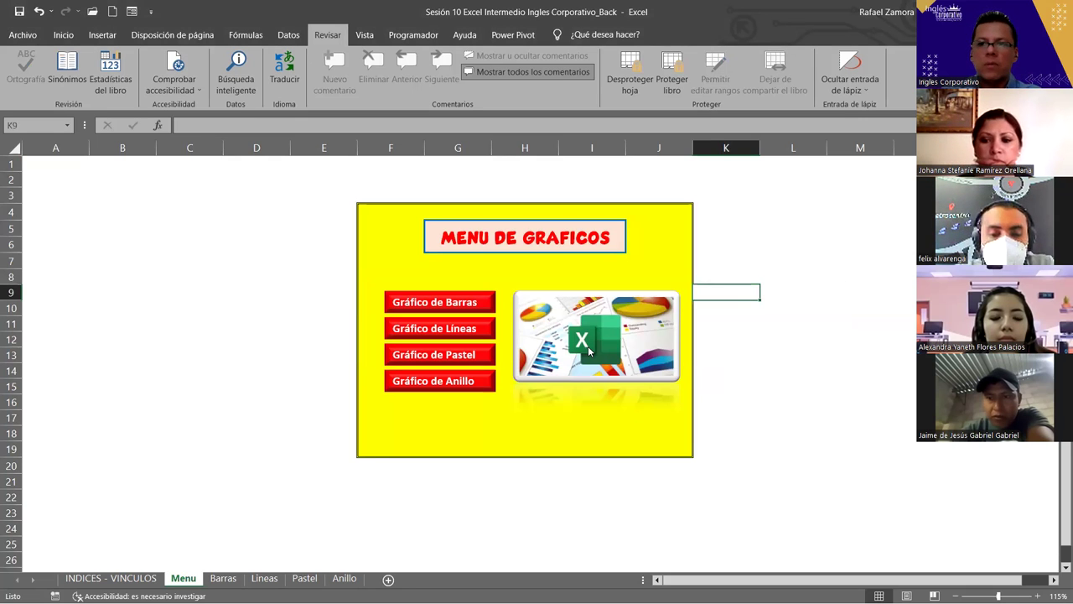
Step: Test the Líneas and Anillo buttons with their house links, ending on the Anillo sheet
{"action": "left_click", "coordinate": [471, 328]}
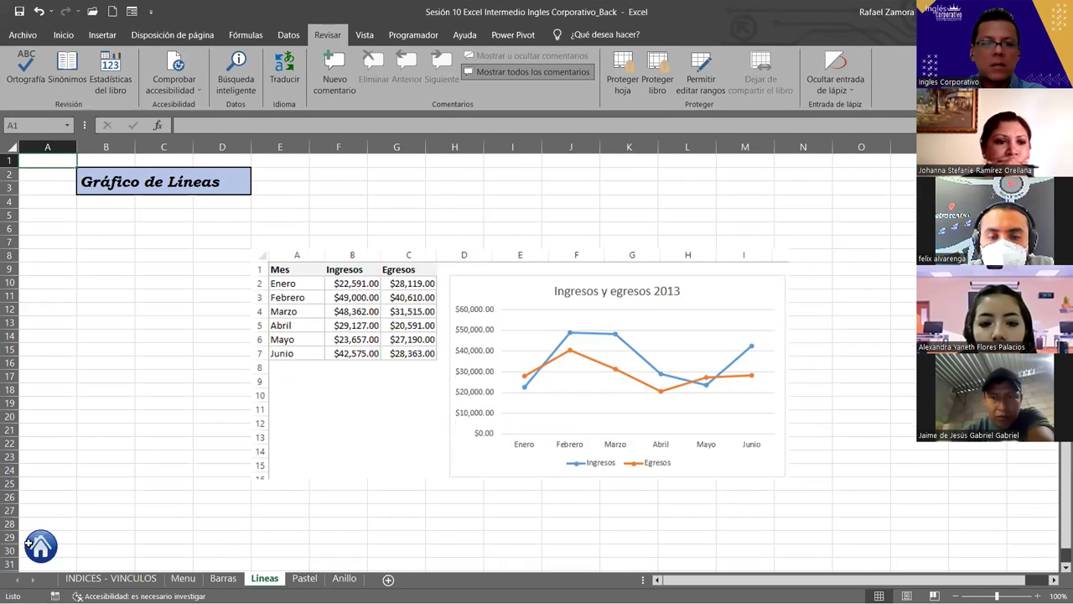
{"action": "left_click", "coordinate": [39, 534]}
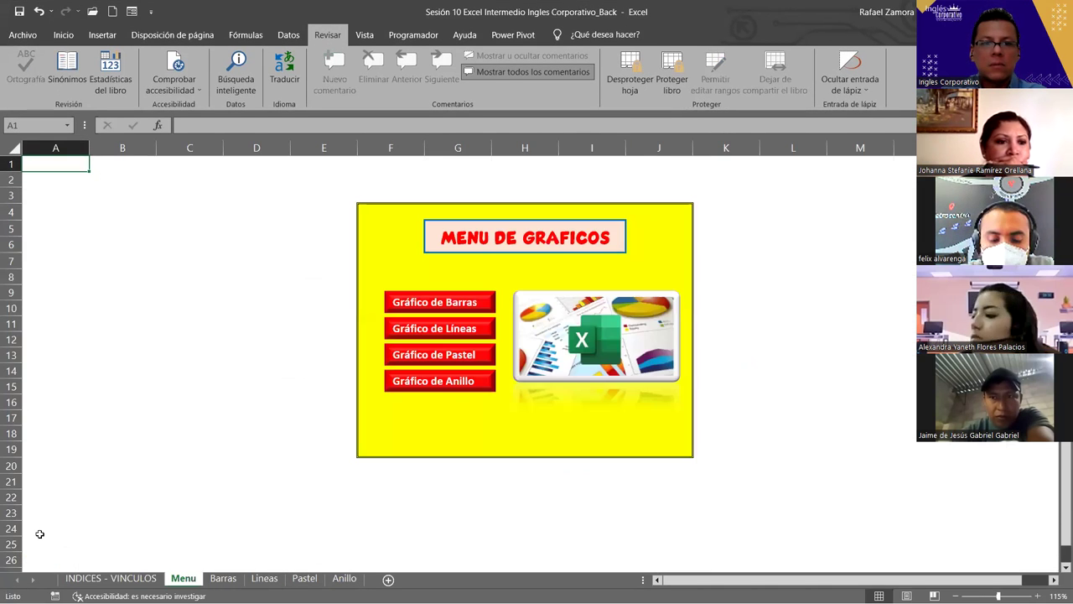
{"action": "left_click", "coordinate": [264, 579]}
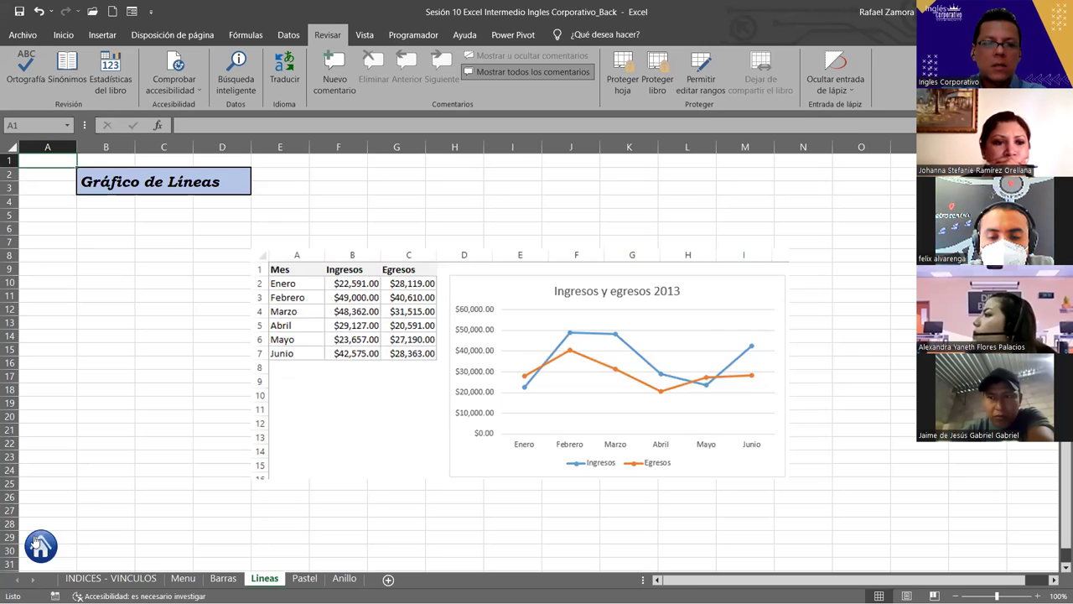
{"action": "left_click", "coordinate": [40, 545]}
{"action": "left_click", "coordinate": [487, 390]}
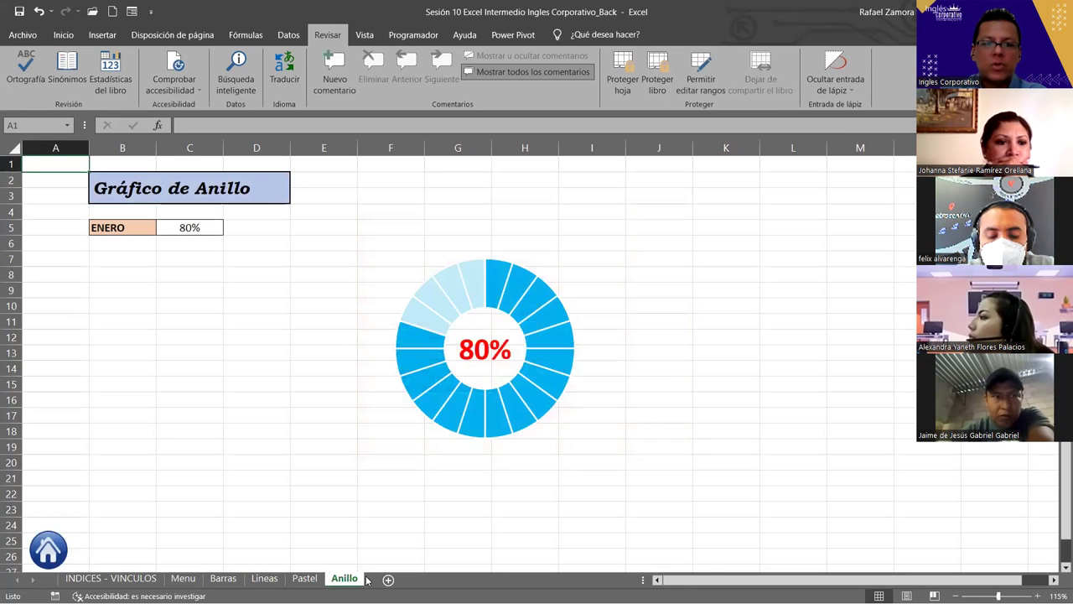
{"action": "left_click", "coordinate": [50, 545]}
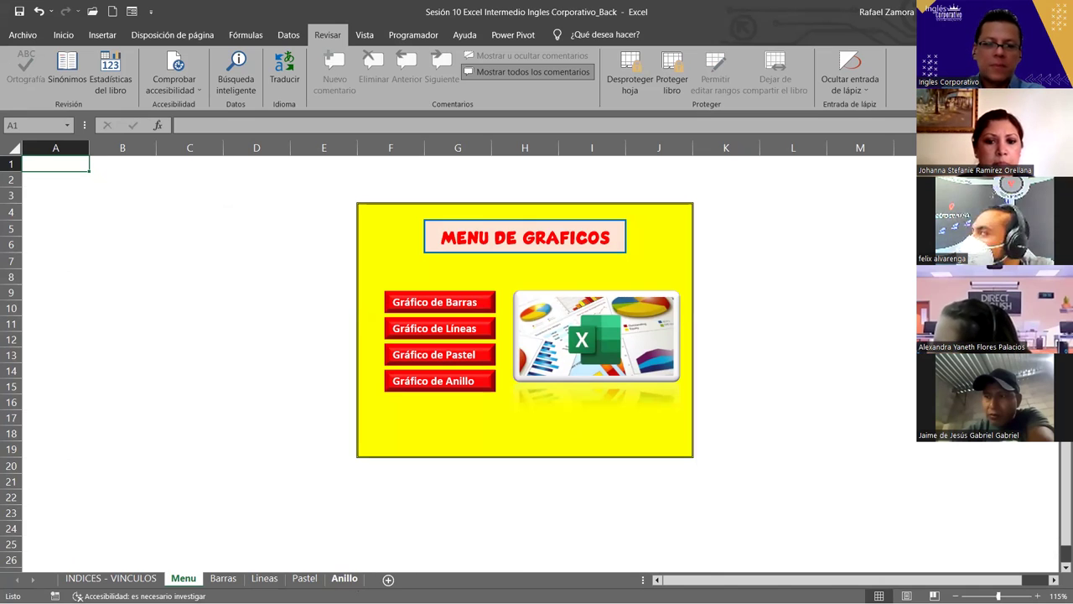
{"action": "left_click", "coordinate": [345, 578]}
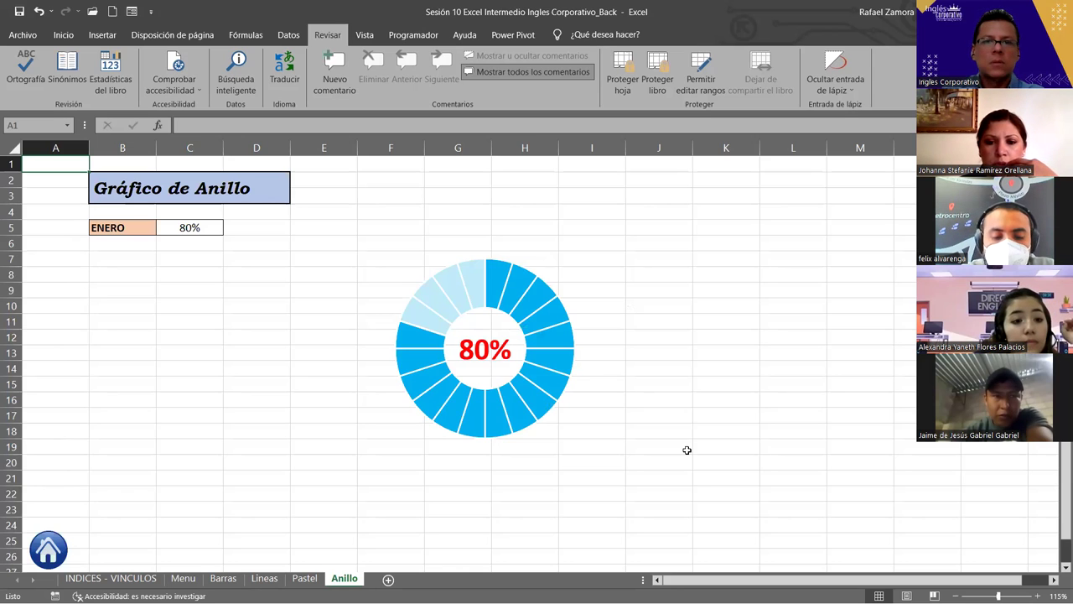
Step: Switch from Anillo back to Menu with Ctrl+PgUp and select all cells via the corner button
{"action": "key", "text": "ctrl+Page_Up"}
{"action": "key", "text": "ctrl+Page_Up"}
{"action": "key", "text": "ctrl+Page_Up"}
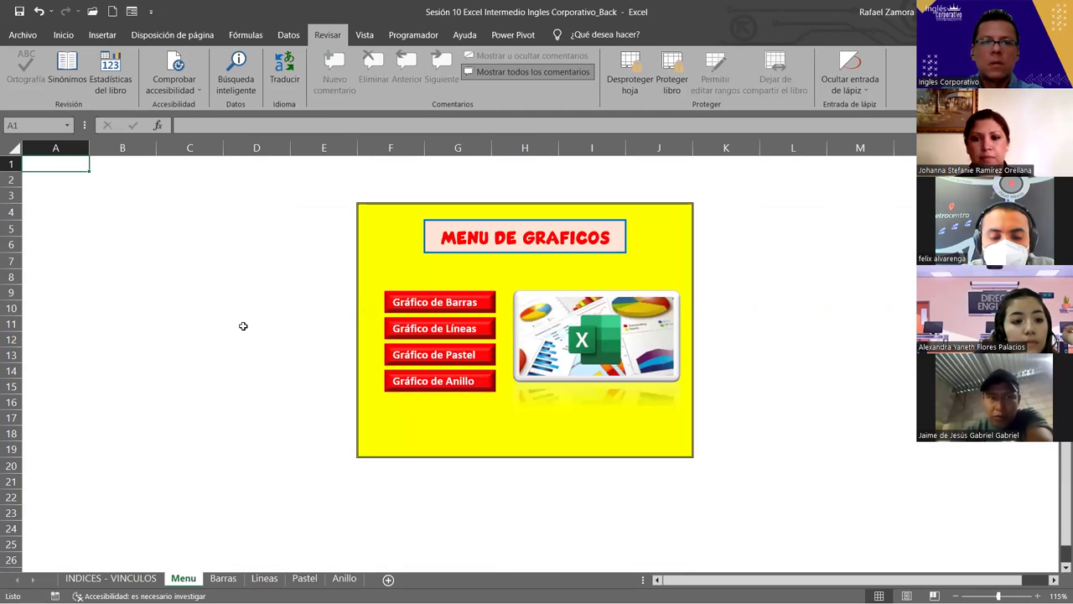
{"action": "left_click", "coordinate": [243, 326]}
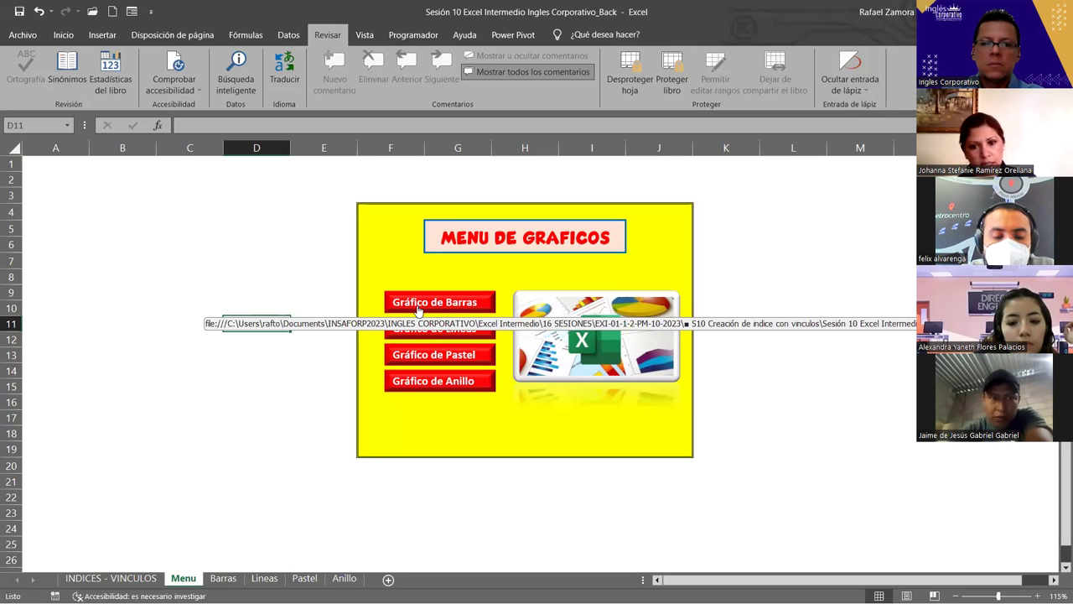
{"action": "left_click", "coordinate": [19, 149]}
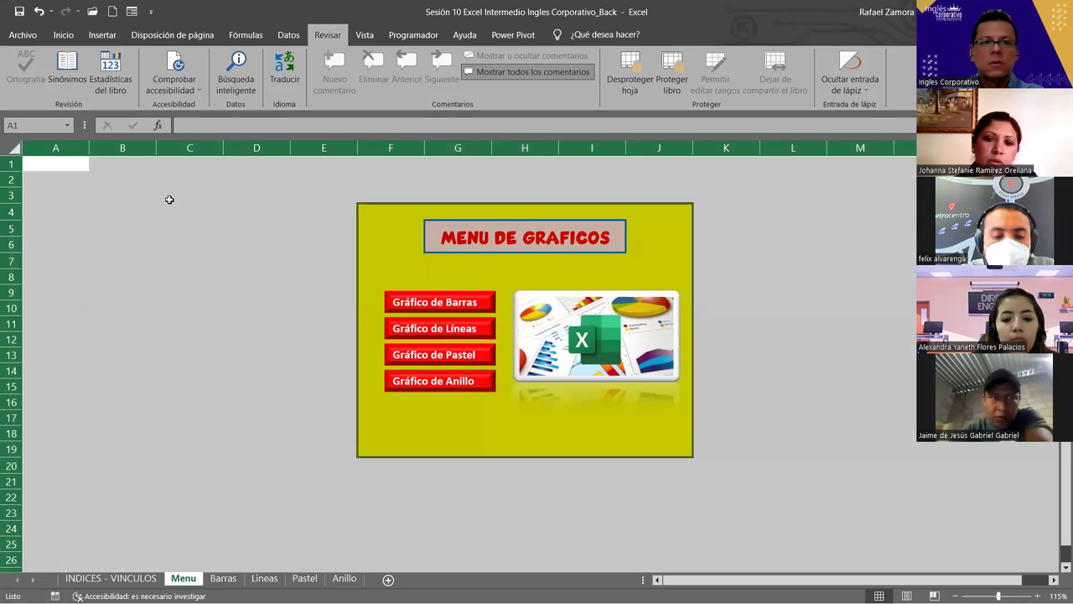
Step: Confirm Formato de celdas is unavailable in the right-click menu, then pick cell B4
{"action": "right_click", "coordinate": [170, 199]}
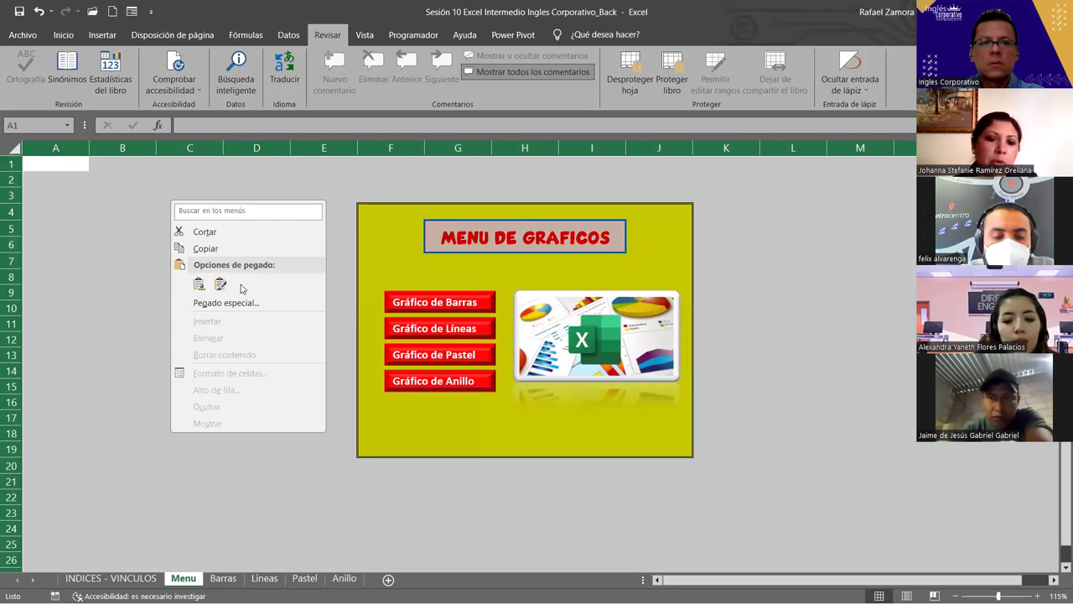
{"action": "left_click", "coordinate": [47, 166]}
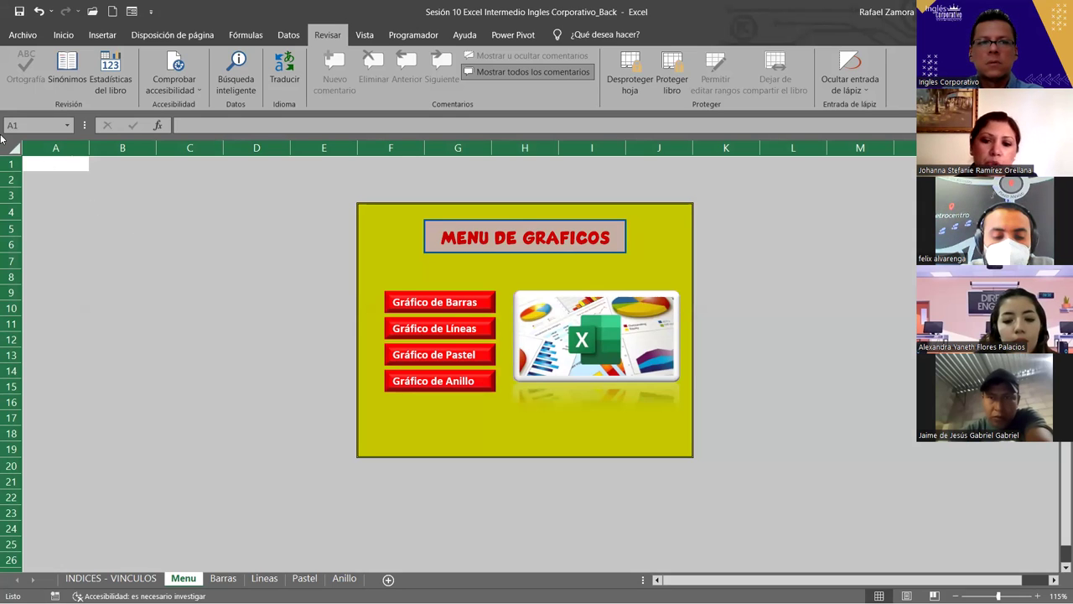
{"action": "left_click", "coordinate": [127, 212]}
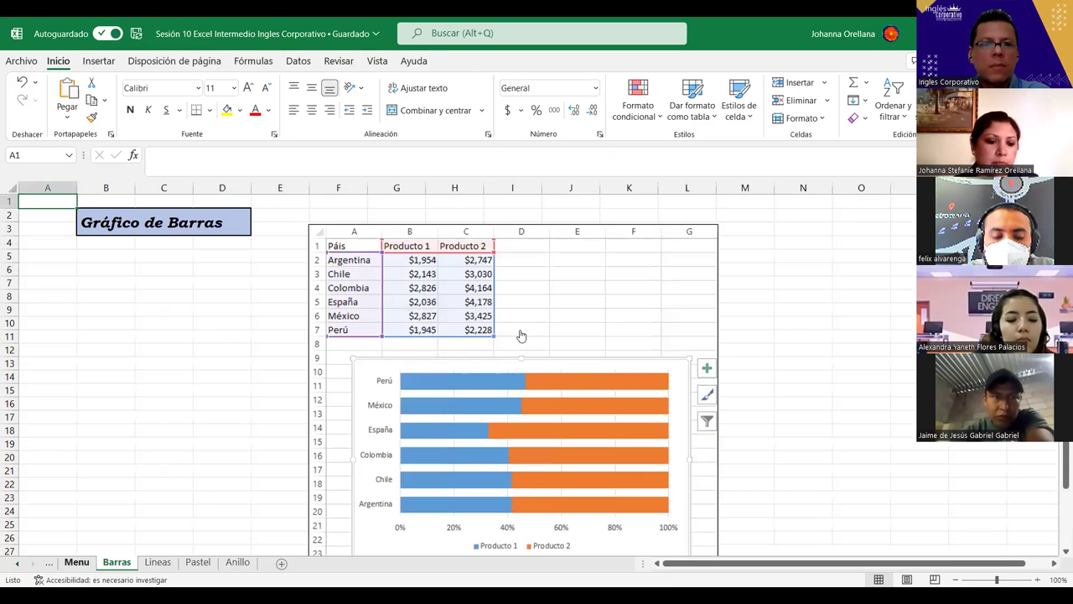
Step: Add 'sss' to the Gráfico de Barras button label so it reads 'Gráficcccco desss'
{"action": "left_click", "coordinate": [76, 562]}
{"action": "left_click", "coordinate": [498, 338]}
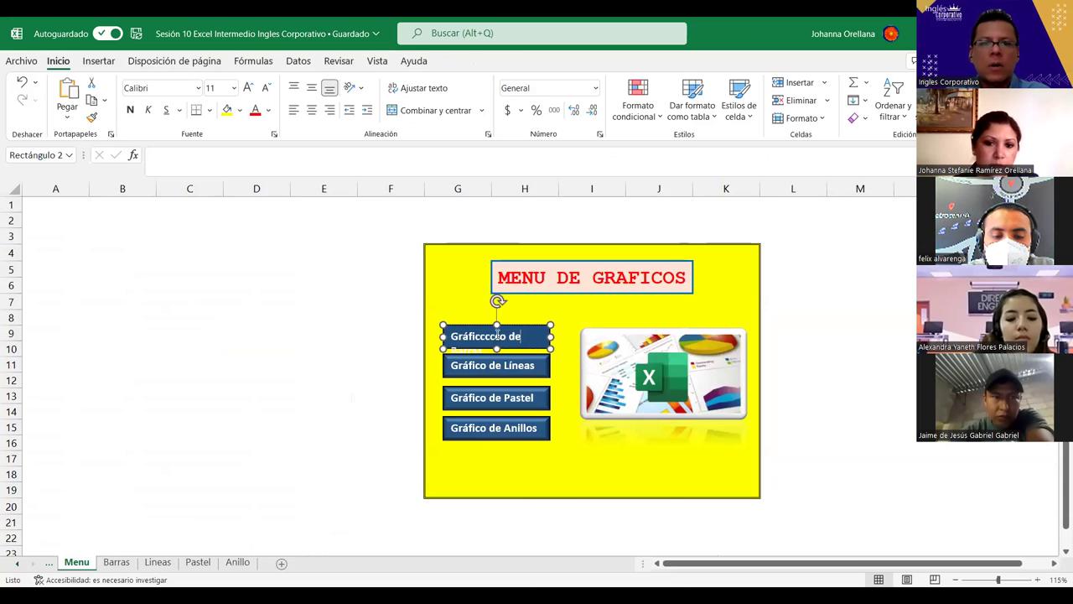
{"action": "right_click", "coordinate": [498, 336]}
{"action": "key", "text": "Escape"}
{"action": "type", "text": "sss"}
{"action": "left_click", "coordinate": [317, 374]}
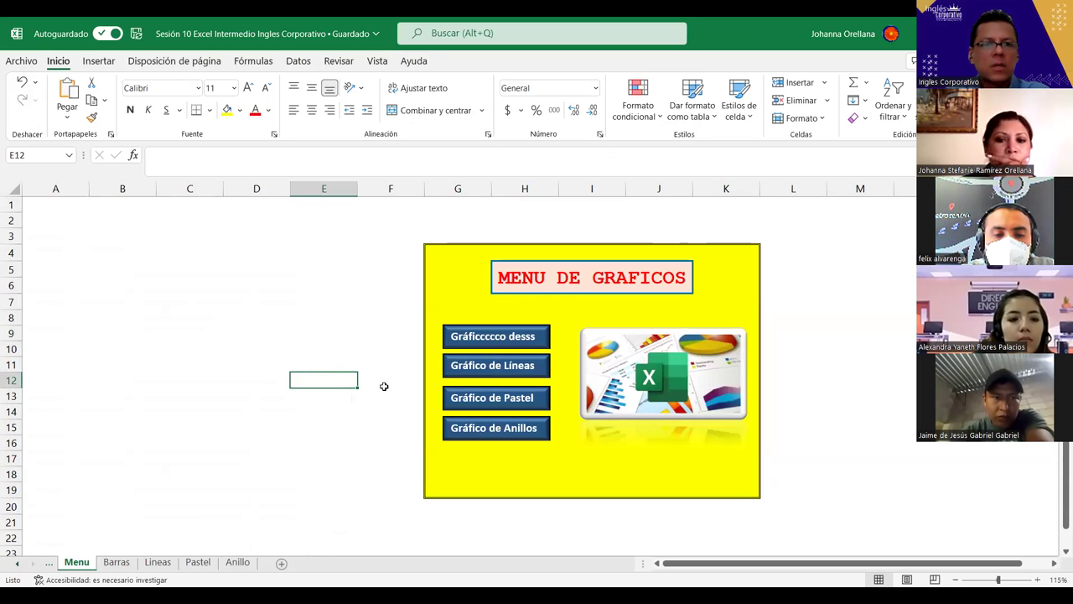
{"action": "left_click", "coordinate": [9, 188]}
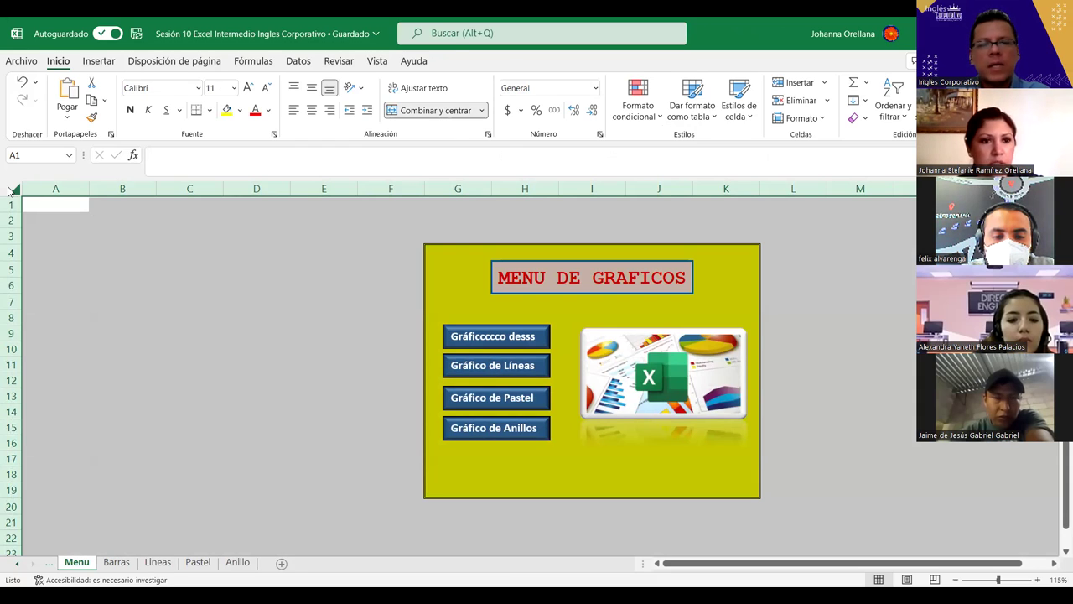
Step: Review the cell protection settings twice without changes, then go to the INDICES - VINCULOS sheet
{"action": "key", "text": "ctrl+1"}
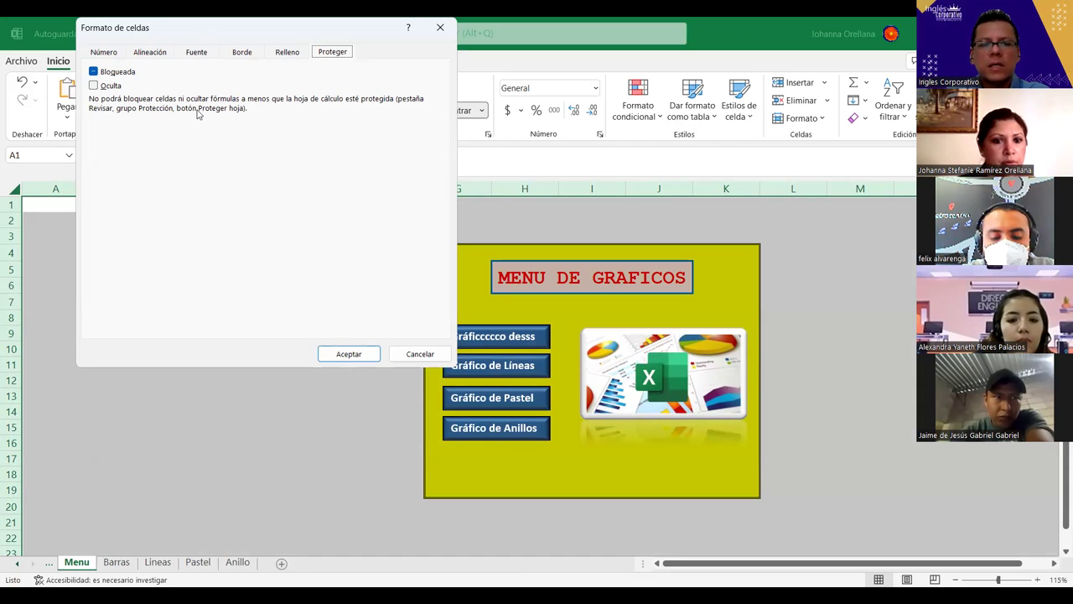
{"action": "left_click", "coordinate": [403, 429]}
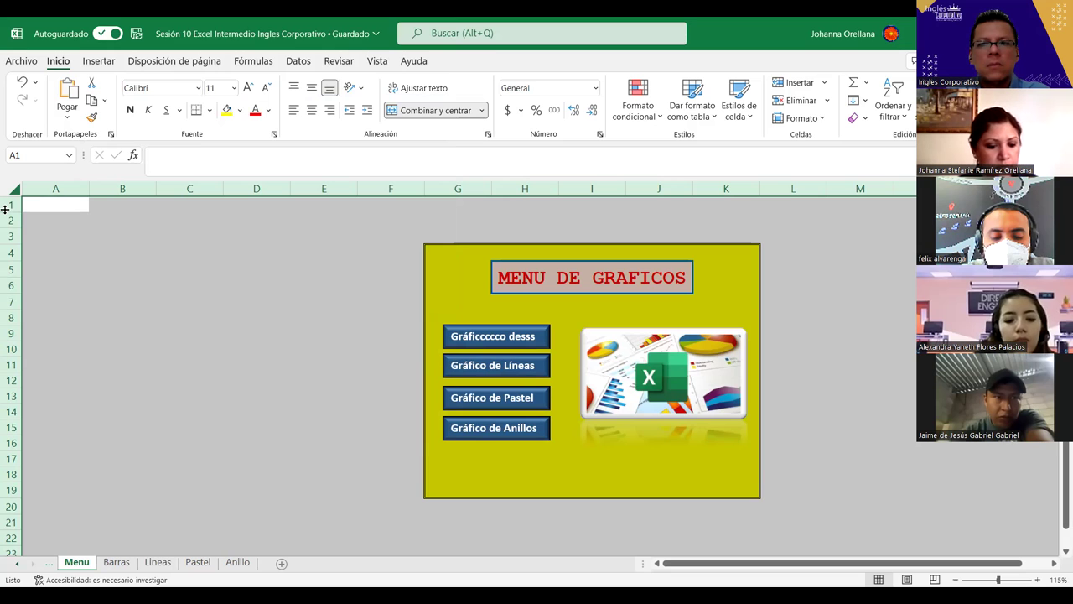
{"action": "key", "text": "ctrl+1"}
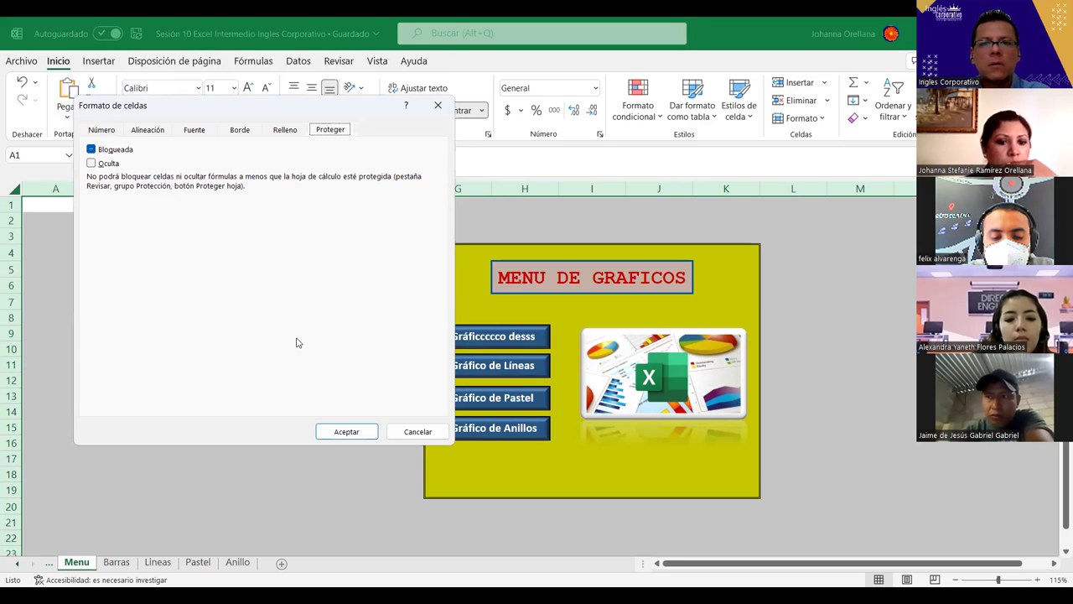
{"action": "left_click", "coordinate": [414, 431]}
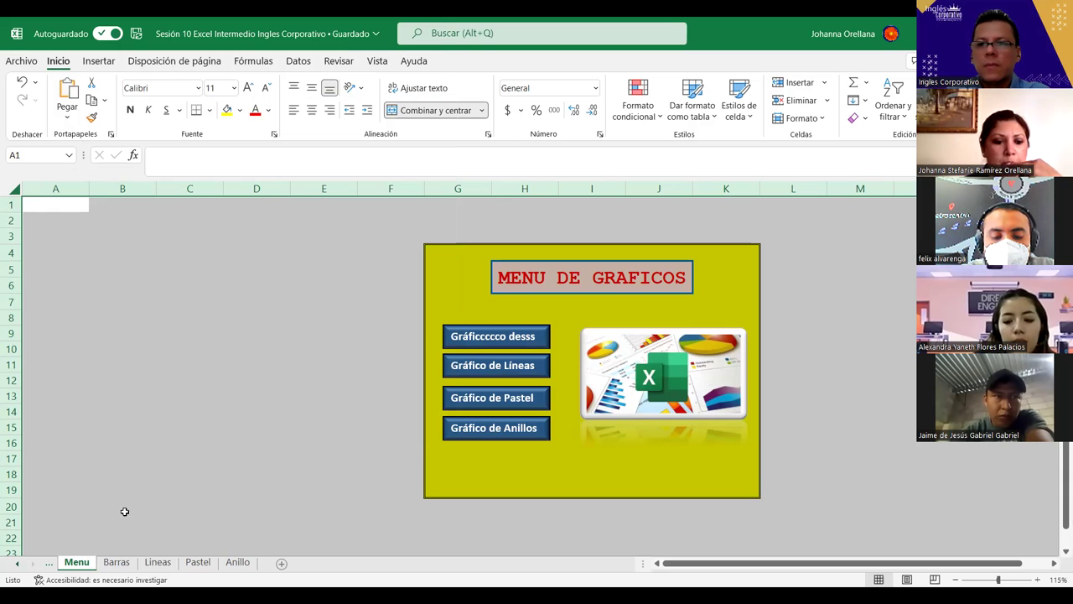
{"action": "left_click", "coordinate": [51, 571]}
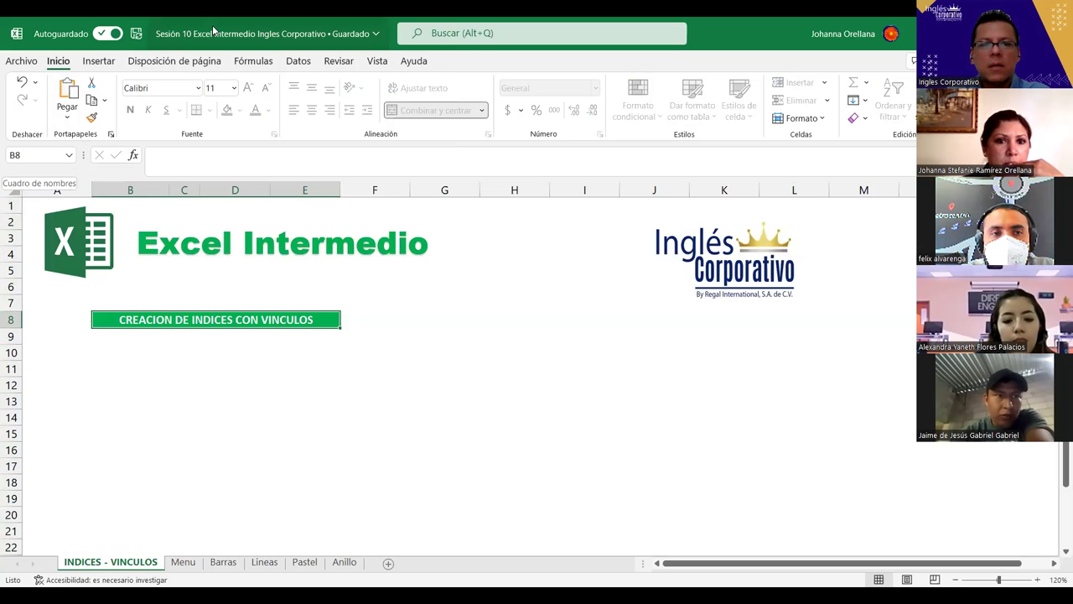
Step: Protect the Menu sheet from the Revisar tab, entering and confirming a password
{"action": "left_click", "coordinate": [339, 60]}
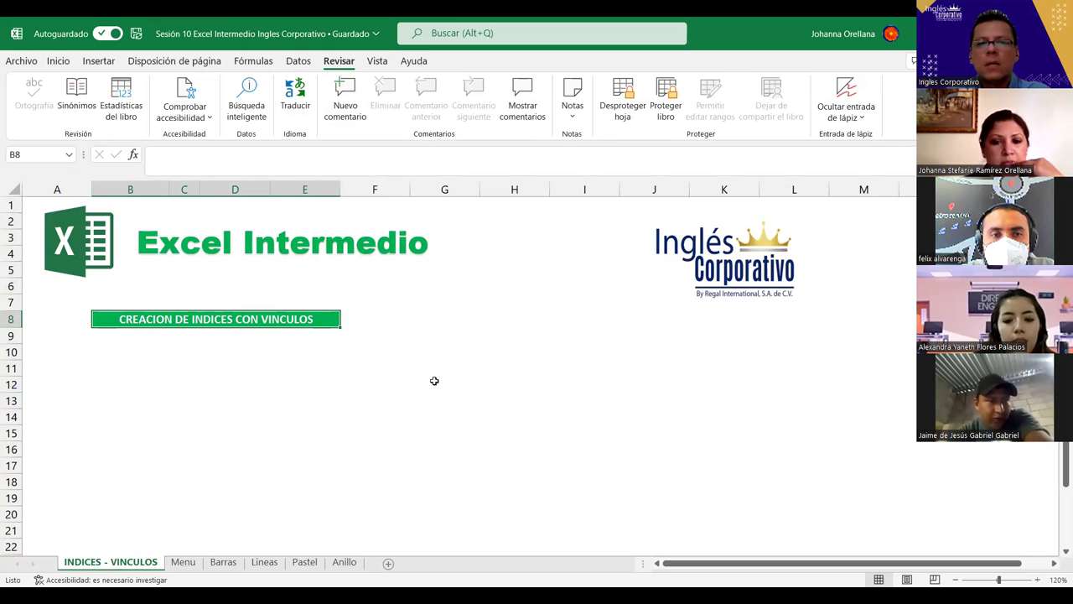
{"action": "left_click", "coordinate": [183, 562]}
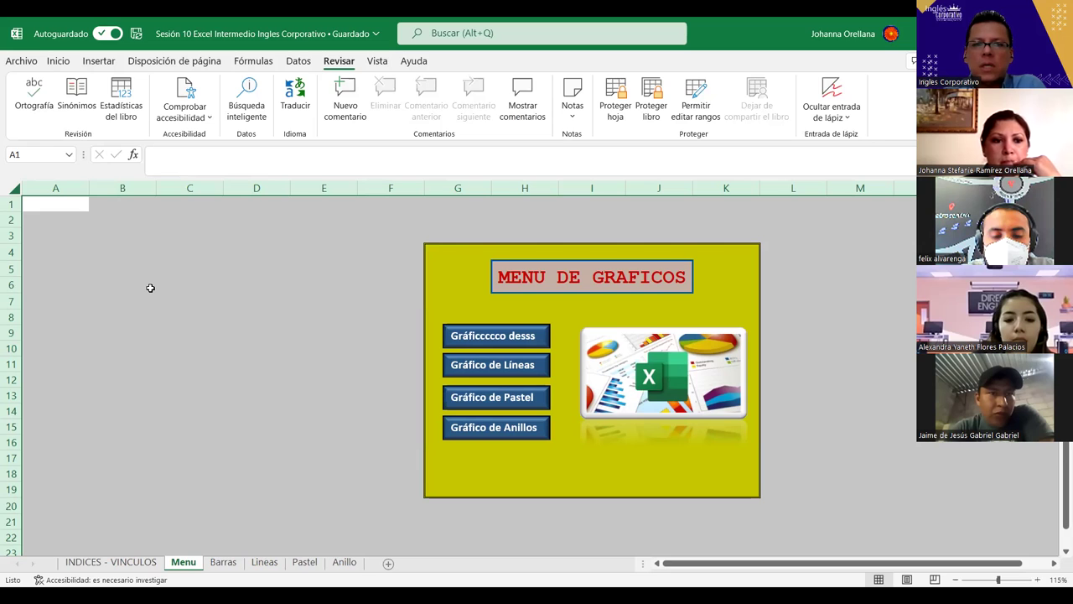
{"action": "left_click", "coordinate": [524, 274]}
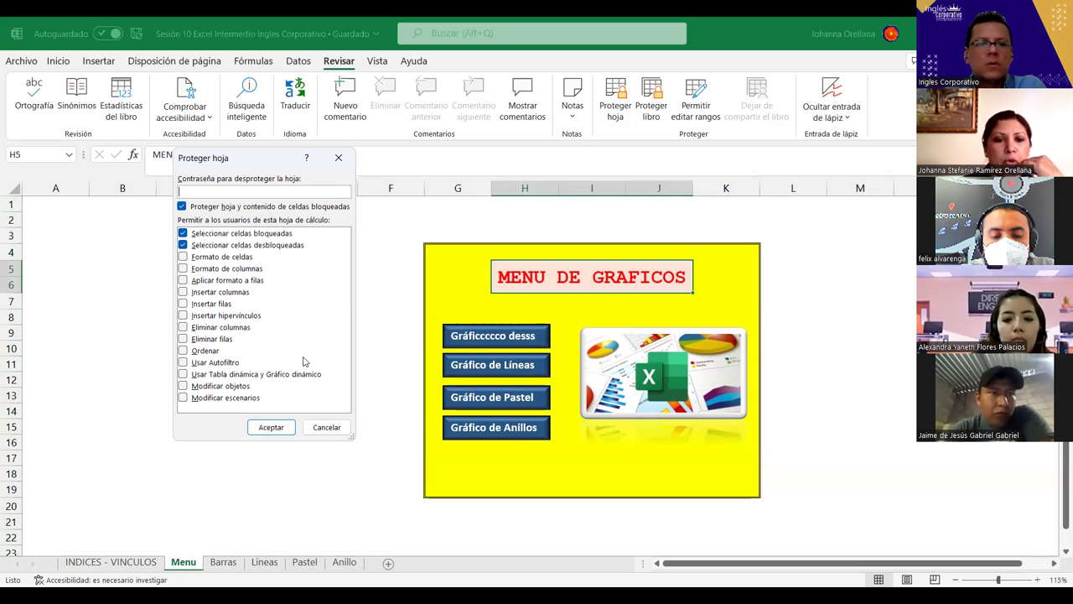
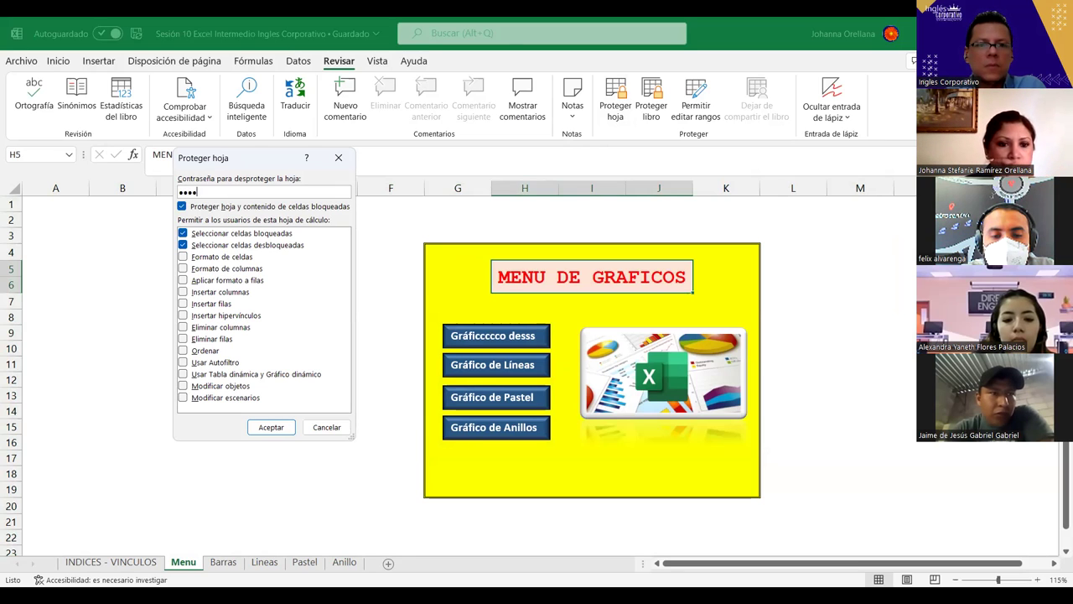
{"action": "left_click", "coordinate": [267, 434]}
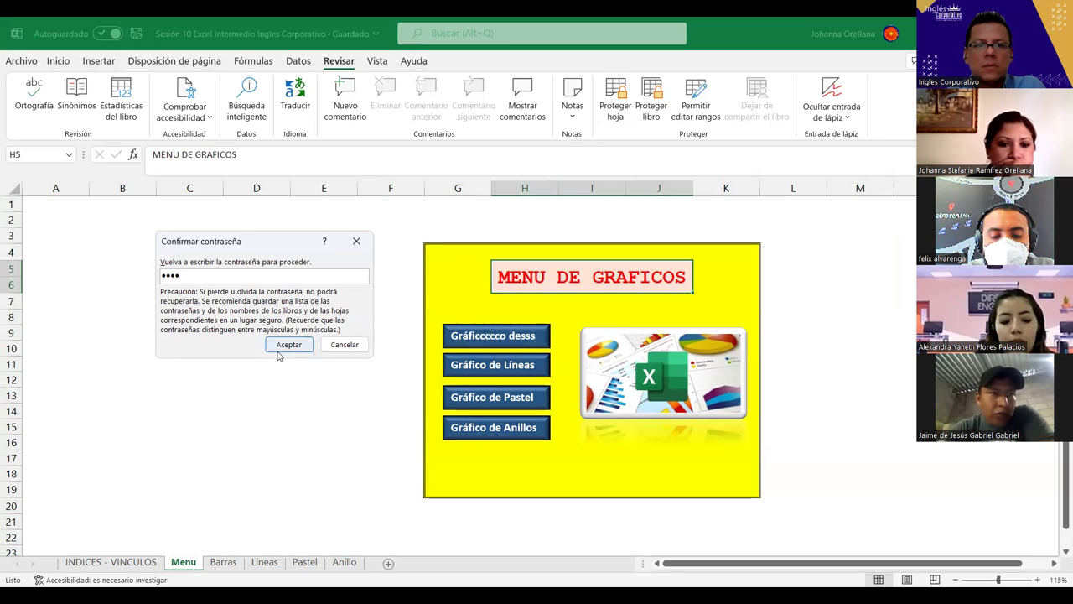
{"action": "key", "text": "Return"}
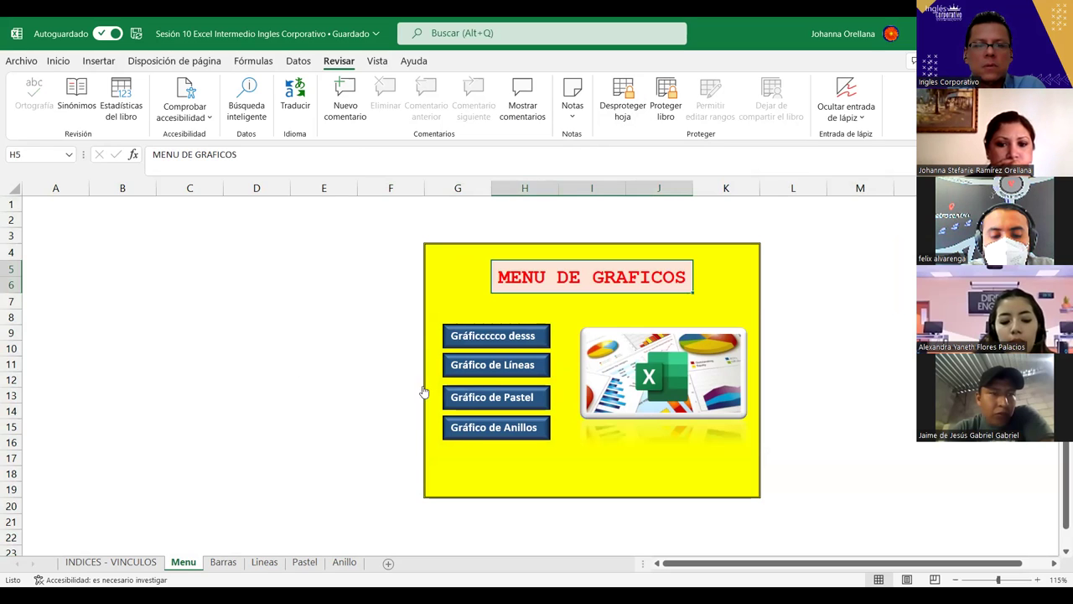
Step: Test the Gráfico de Líneas link, then unprotect the Menu sheet with its password
{"action": "left_click", "coordinate": [491, 367]}
{"action": "left_click", "coordinate": [119, 564]}
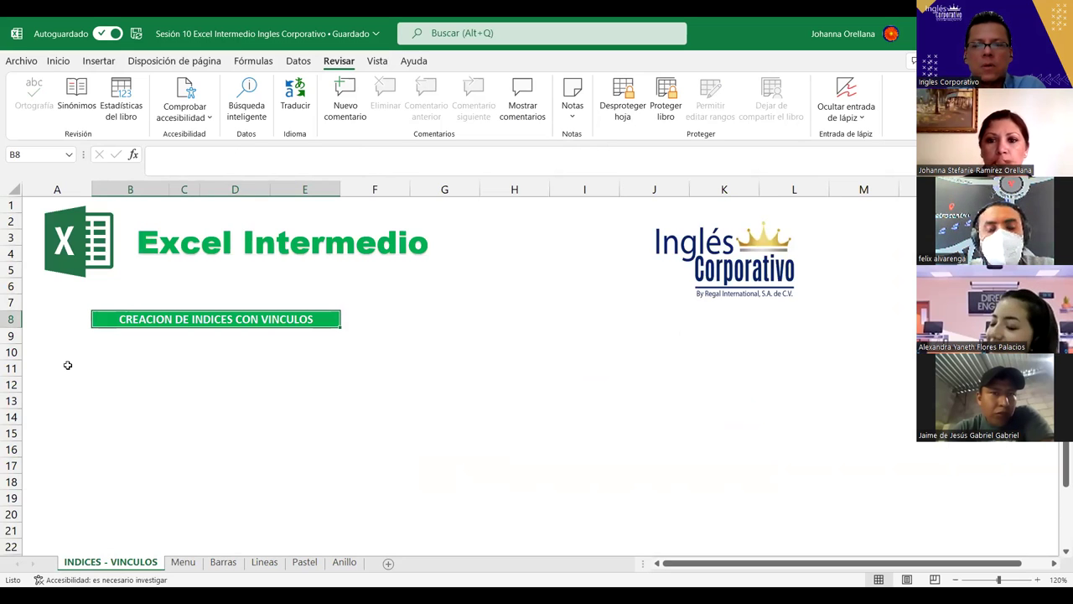
{"action": "left_click", "coordinate": [184, 561]}
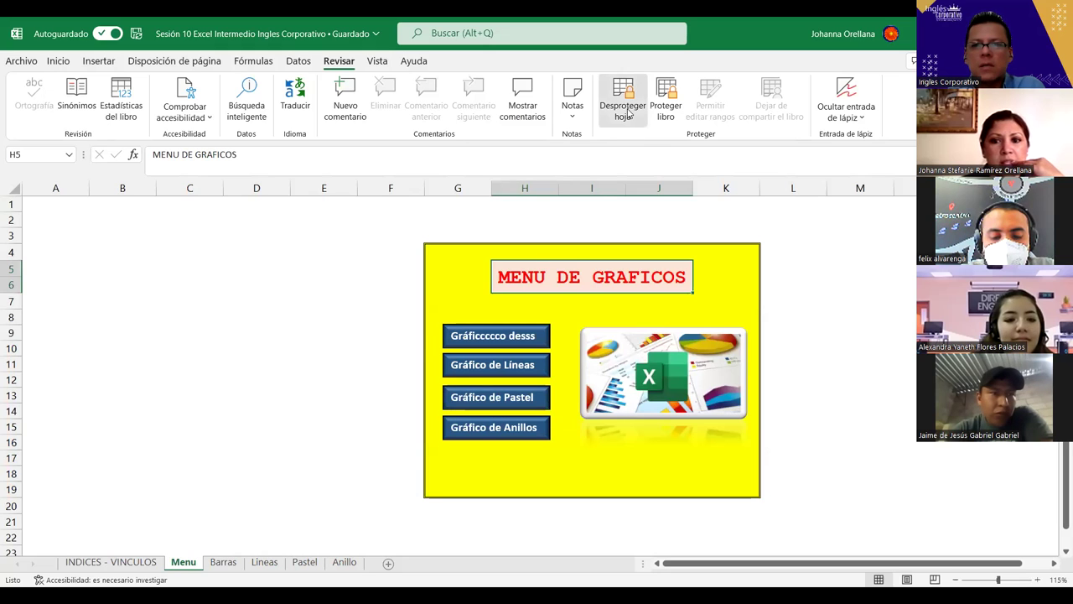
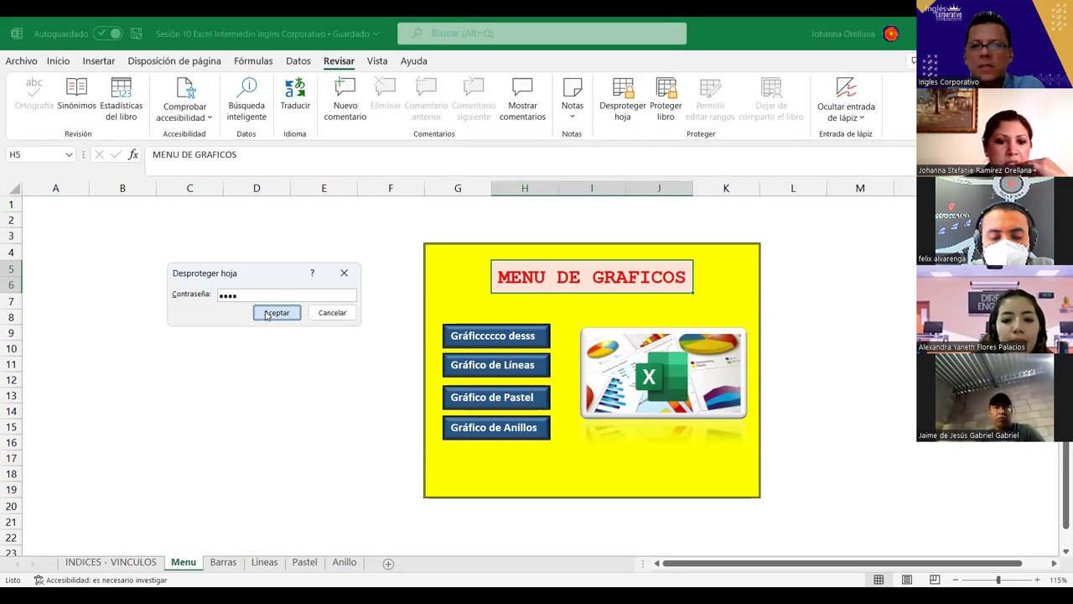
{"action": "key", "text": "Return"}
Step: Test the first button's Barras link, select that button shape, then select all Menu cells
{"action": "left_click", "coordinate": [478, 337]}
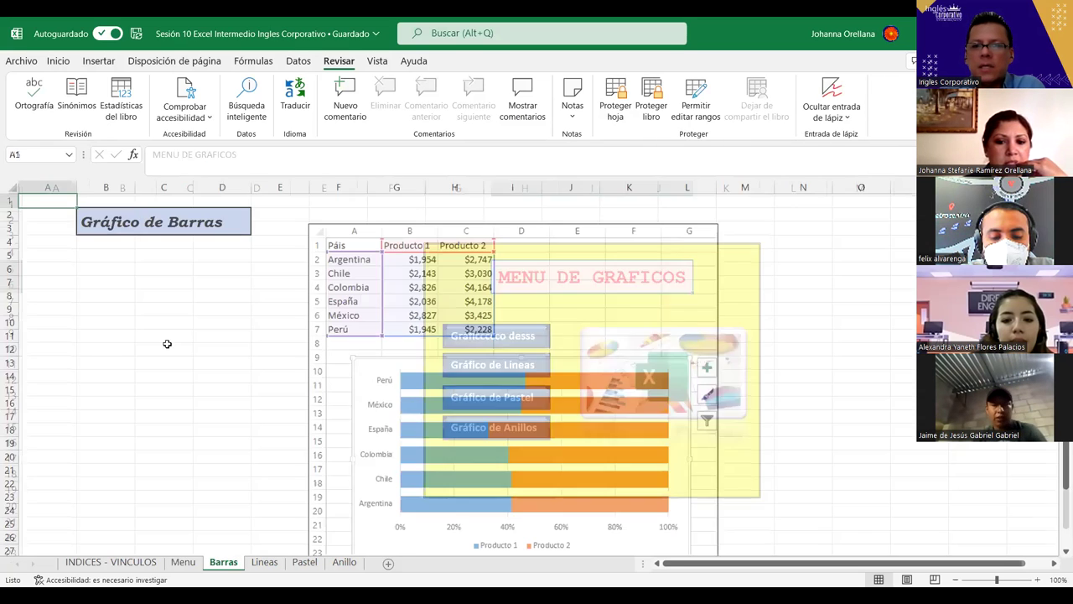
{"action": "left_click", "coordinate": [110, 561]}
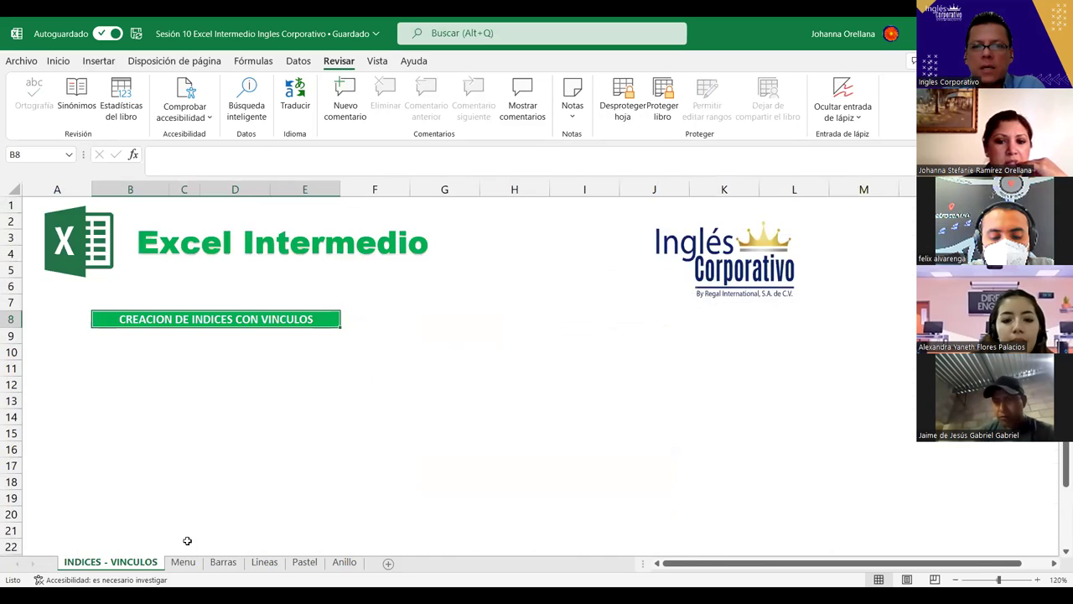
{"action": "left_click", "coordinate": [183, 562]}
{"action": "left_click", "coordinate": [524, 335], "text": "ctrl"}
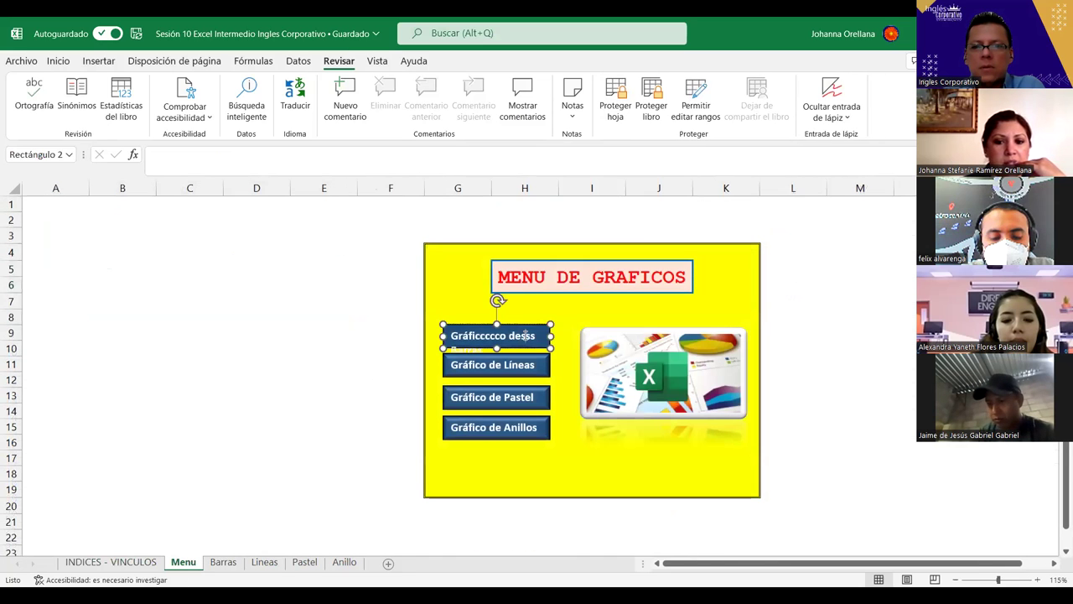
{"action": "key", "text": "shift+F10"}
{"action": "key", "text": "Escape"}
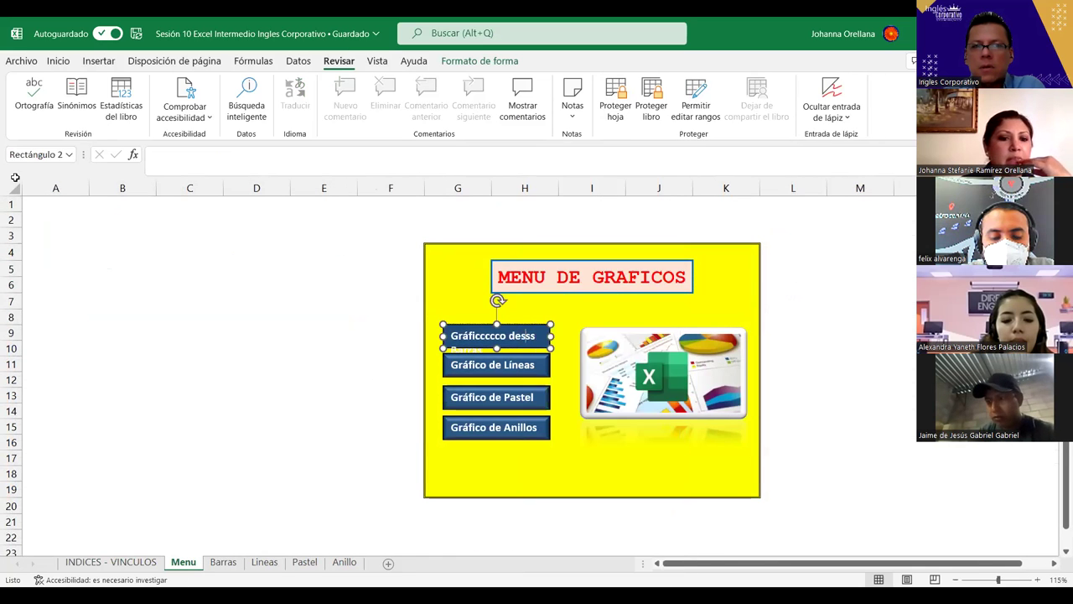
{"action": "left_click", "coordinate": [189, 268]}
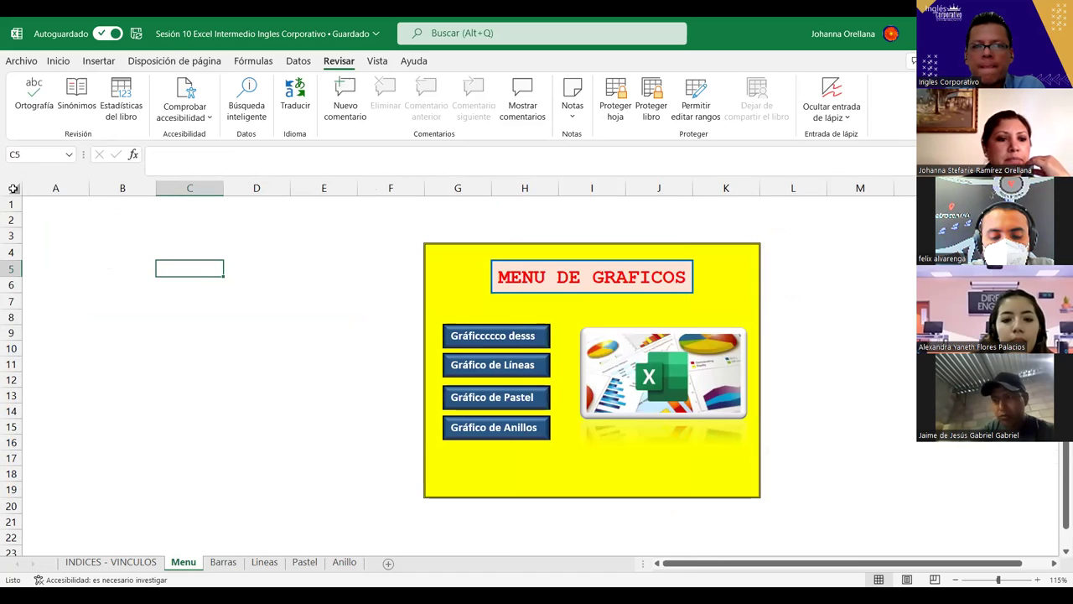
{"action": "left_click", "coordinate": [14, 188]}
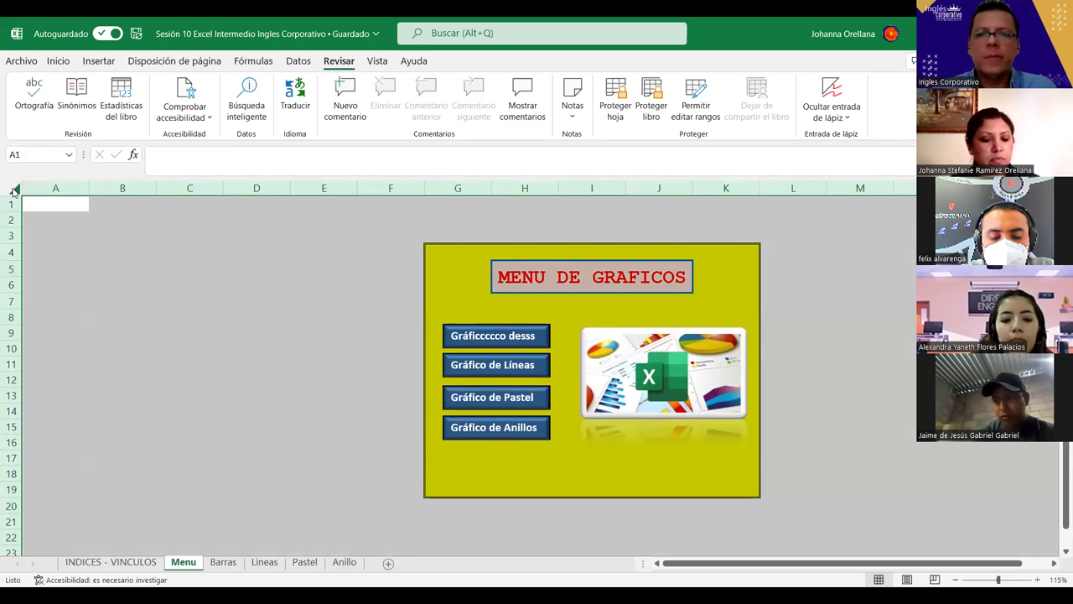
Step: Tick Bloqueada in Format Cells protection for every cell on the Menu sheet
{"action": "key", "text": "ctrl+1"}
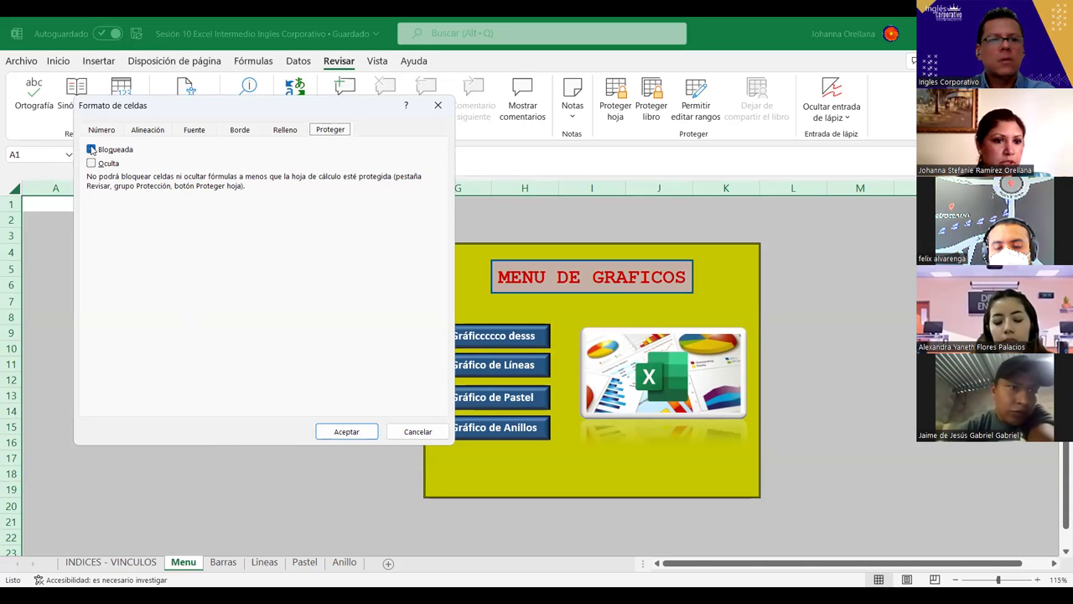
{"action": "left_click", "coordinate": [90, 149]}
Step: Apply the locked setting and test the first chart button's link to Barras
{"action": "left_click", "coordinate": [346, 431]}
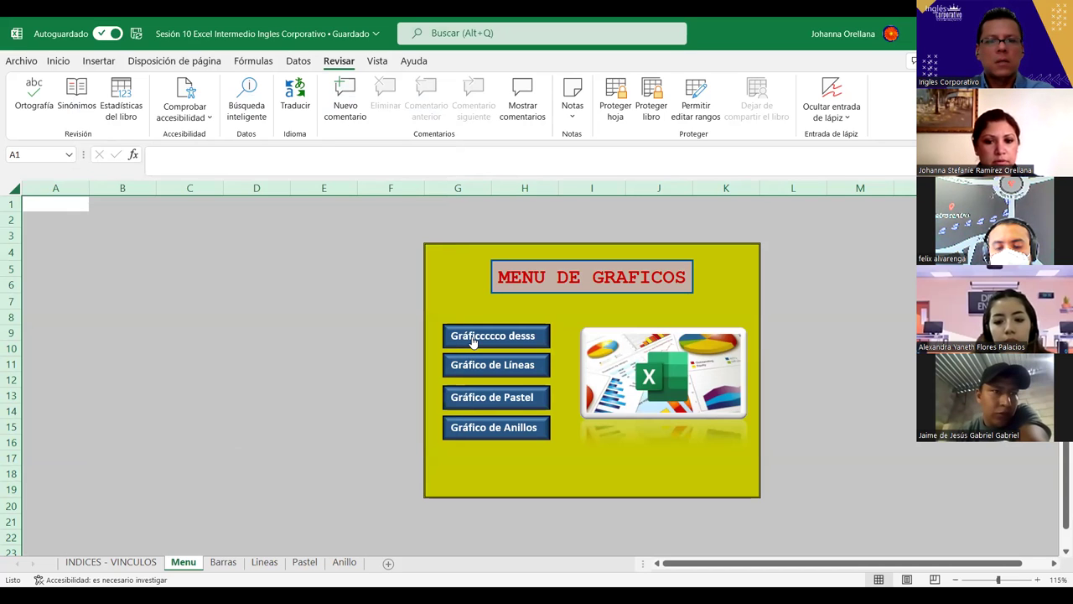
{"action": "left_click", "coordinate": [474, 338]}
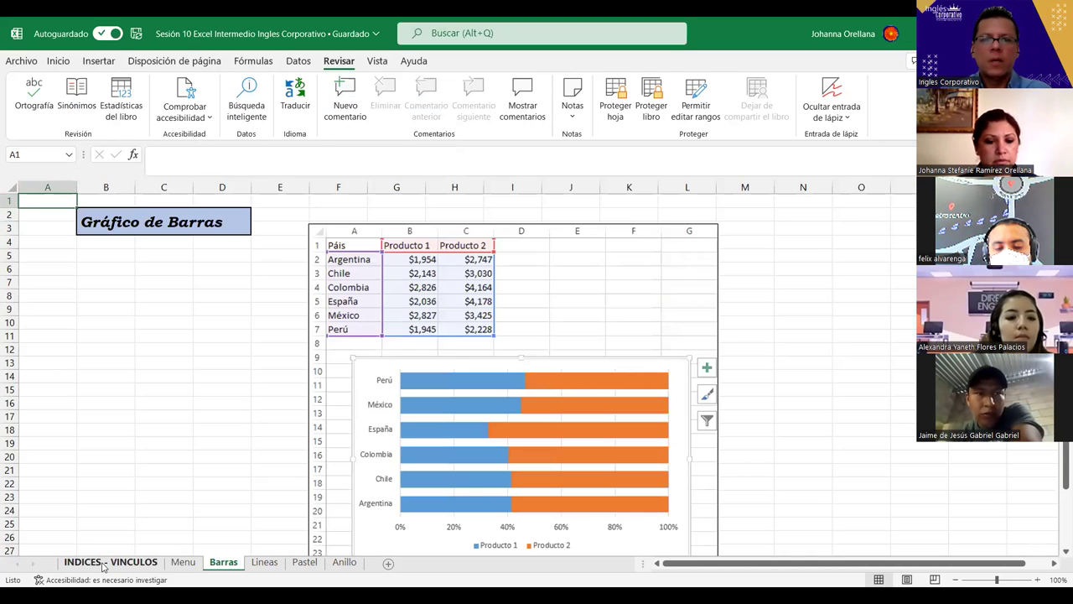
{"action": "left_click", "coordinate": [96, 562]}
{"action": "left_click", "coordinate": [182, 564]}
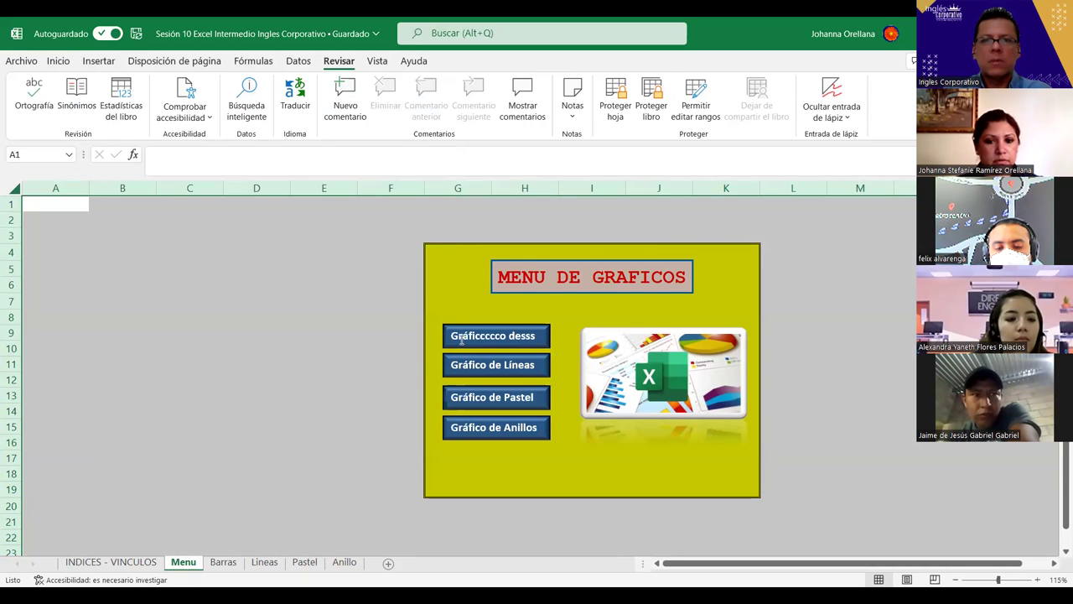
Step: Edit the first button's text, deleting the extra letters so it reads Gráfico de Barras
{"action": "left_click", "coordinate": [461, 339], "text": "ctrl"}
{"action": "right_click", "coordinate": [450, 337]}
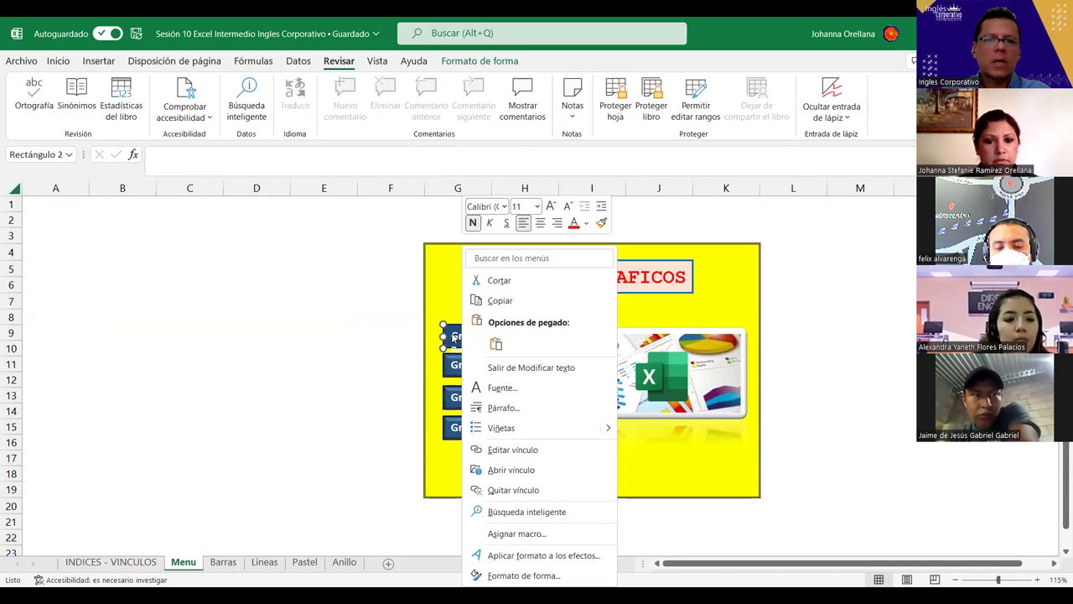
{"action": "key", "text": "Escape"}
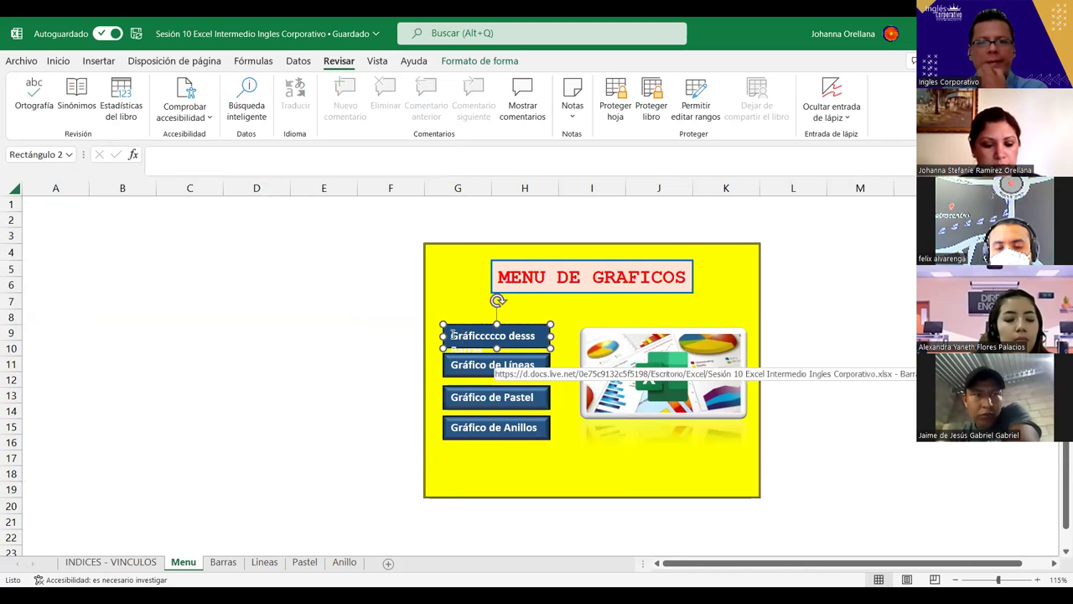
{"action": "type", "text": "aaaaaaaaaaaaaáfi"}
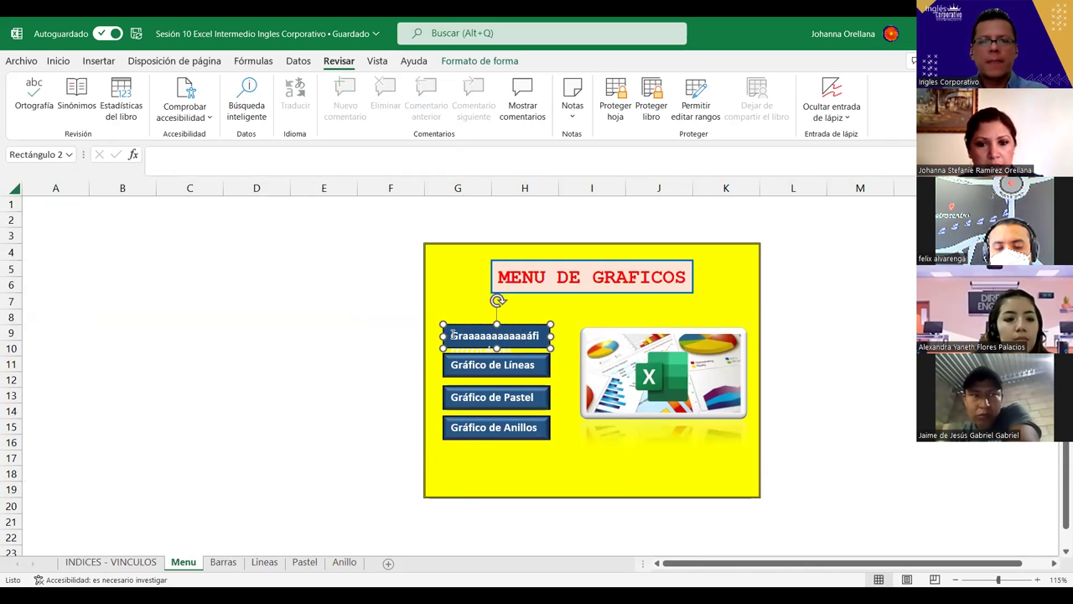
{"action": "key", "text": "BackSpace"}
{"action": "key", "text": "BackSpace"}
{"action": "key", "text": "BackSpace"}
{"action": "key", "text": "BackSpace"}
{"action": "key", "text": "BackSpace"}
{"action": "key", "text": "BackSpace"}
{"action": "key", "text": "BackSpace"}
{"action": "key", "text": "BackSpace"}
{"action": "key", "text": "BackSpace"}
{"action": "key", "text": "BackSpace"}
{"action": "key", "text": "BackSpace"}
{"action": "key", "text": "BackSpace"}
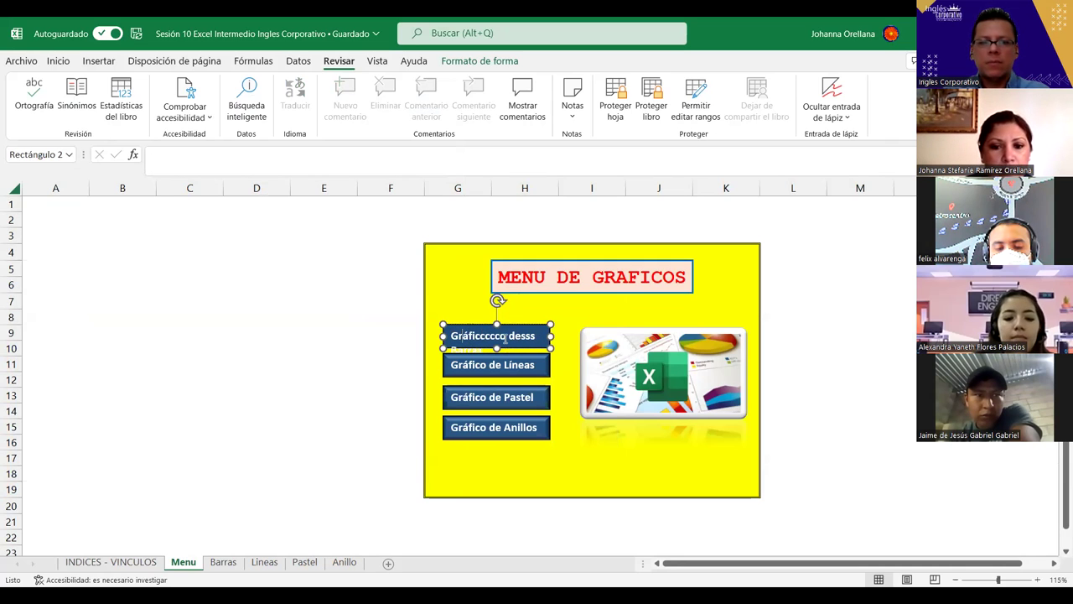
{"action": "key", "text": "BackSpace"}
{"action": "key", "text": "BackSpace"}
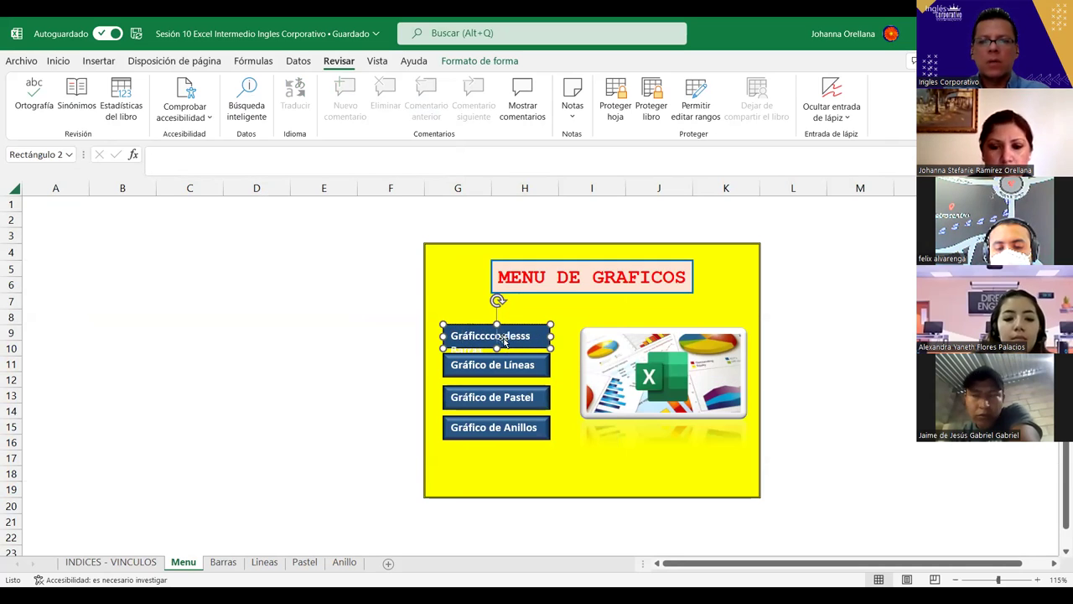
{"action": "key", "text": "BackSpace"}
{"action": "key", "text": "BackSpace"}
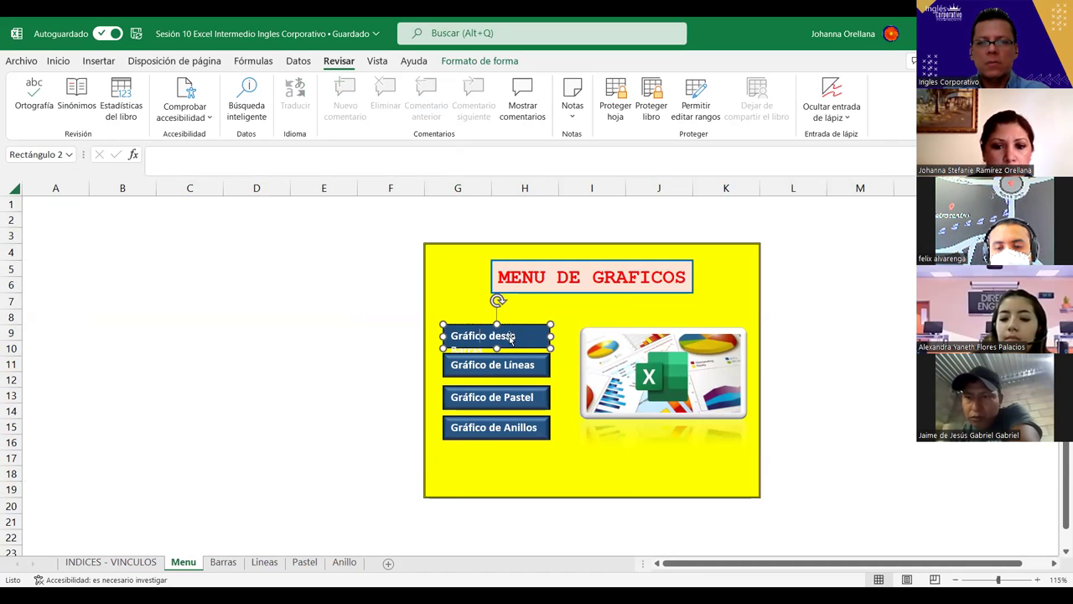
{"action": "key", "text": "BackSpace"}
{"action": "key", "text": "BackSpace"}
{"action": "key", "text": "BackSpace"}
Step: Finish the label edit and select the MENU DE GRAFICOS title cell
{"action": "left_click", "coordinate": [392, 397]}
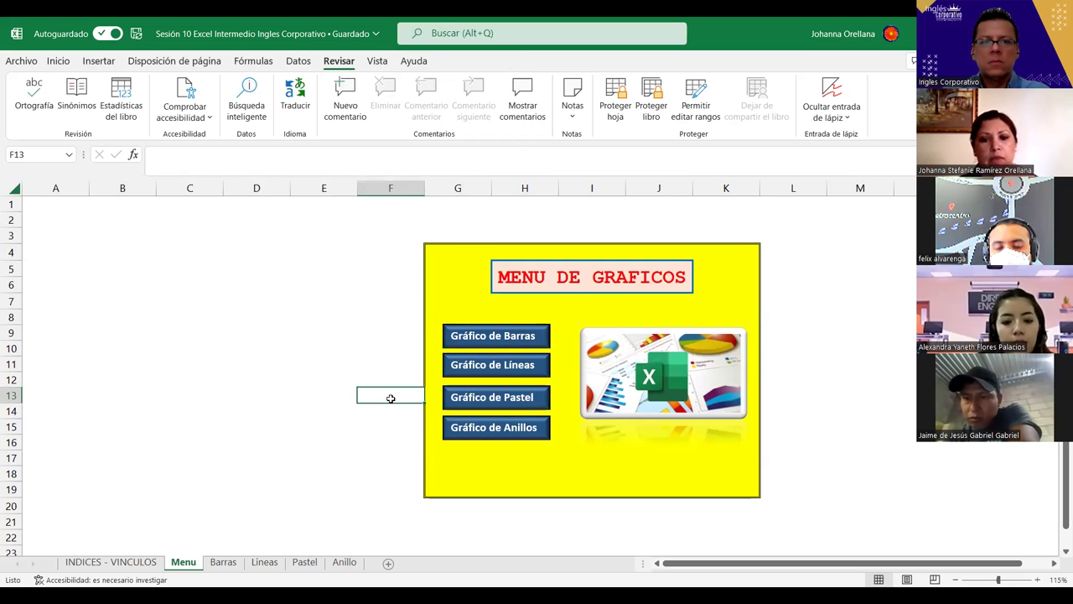
{"action": "left_click", "coordinate": [567, 286]}
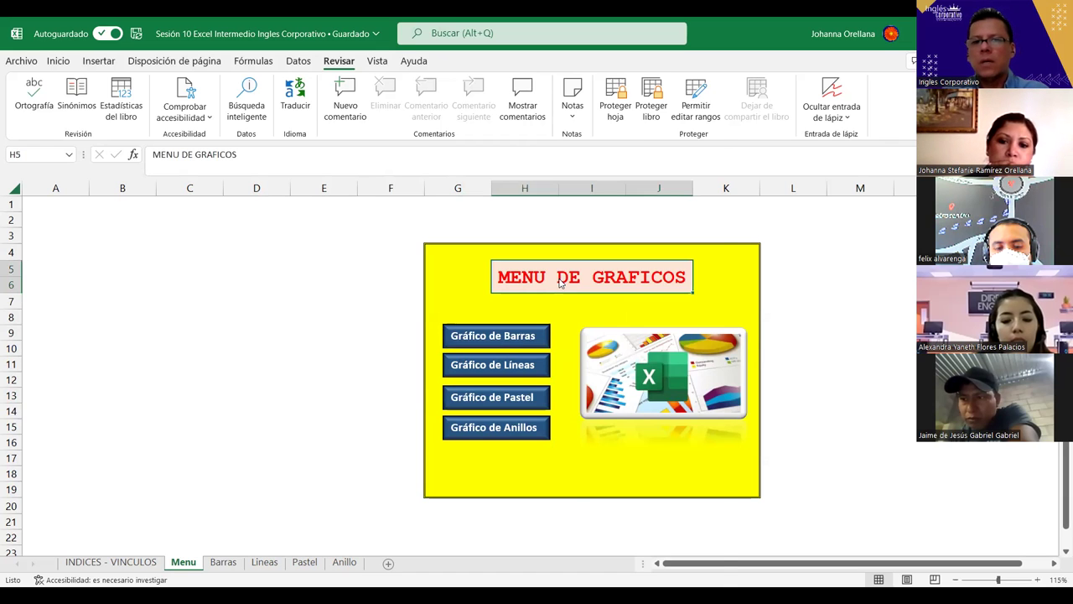
{"action": "right_click", "coordinate": [560, 281]}
{"action": "key", "text": "Escape"}
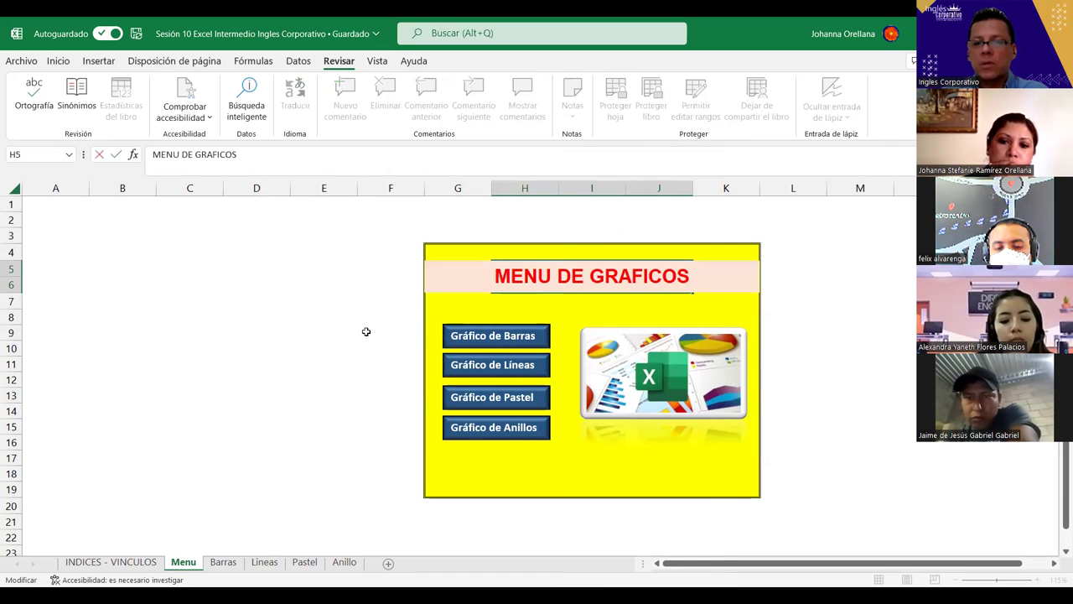
{"action": "left_click", "coordinate": [366, 332]}
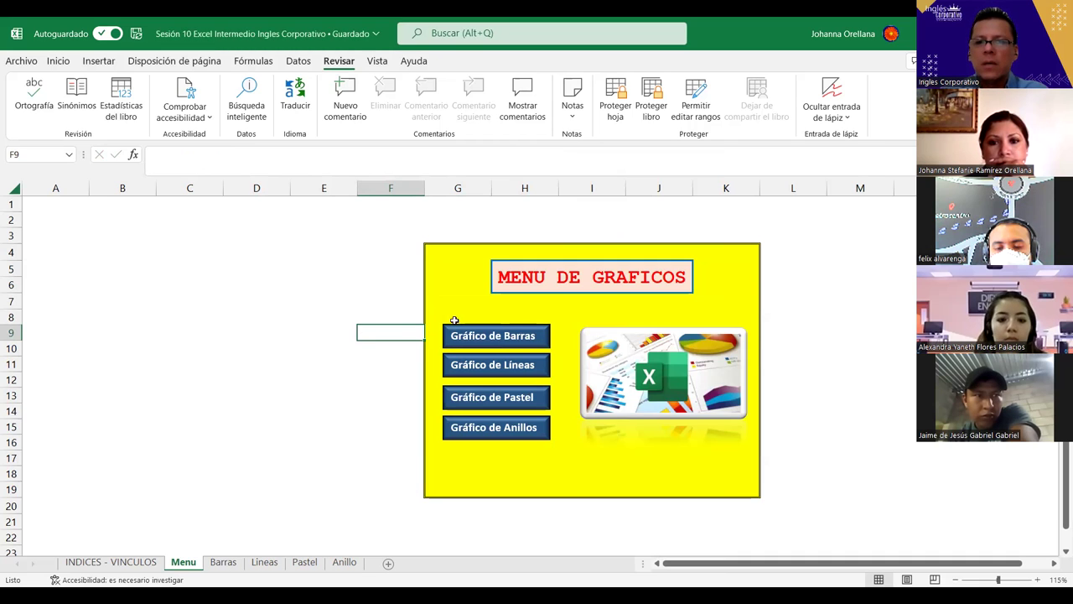
{"action": "left_click", "coordinate": [567, 271]}
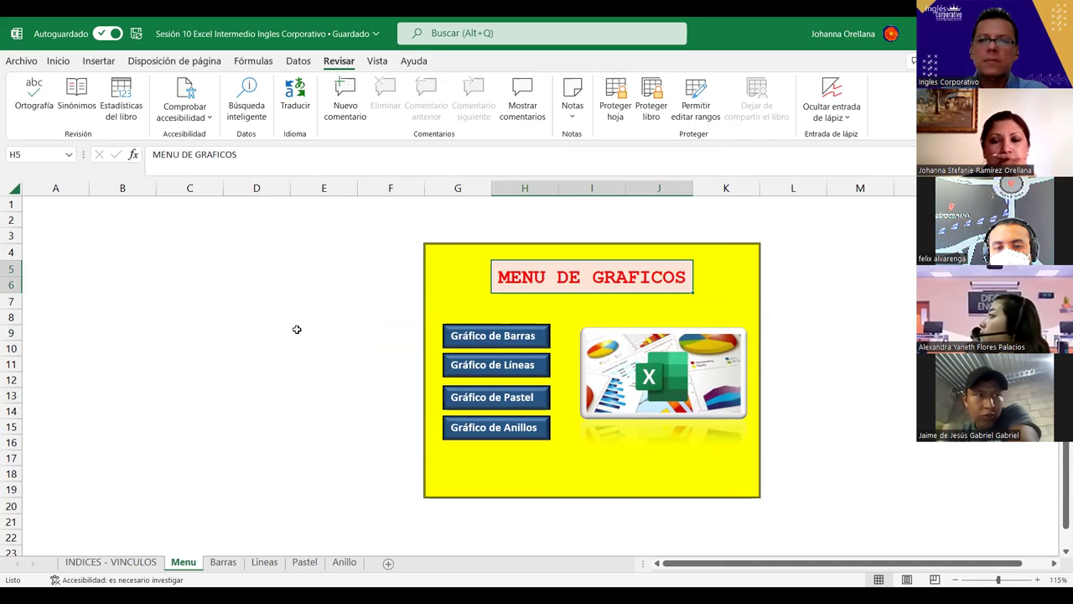
Step: Protect the Menu sheet with a password, re-entering it to confirm
{"action": "left_click", "coordinate": [616, 112]}
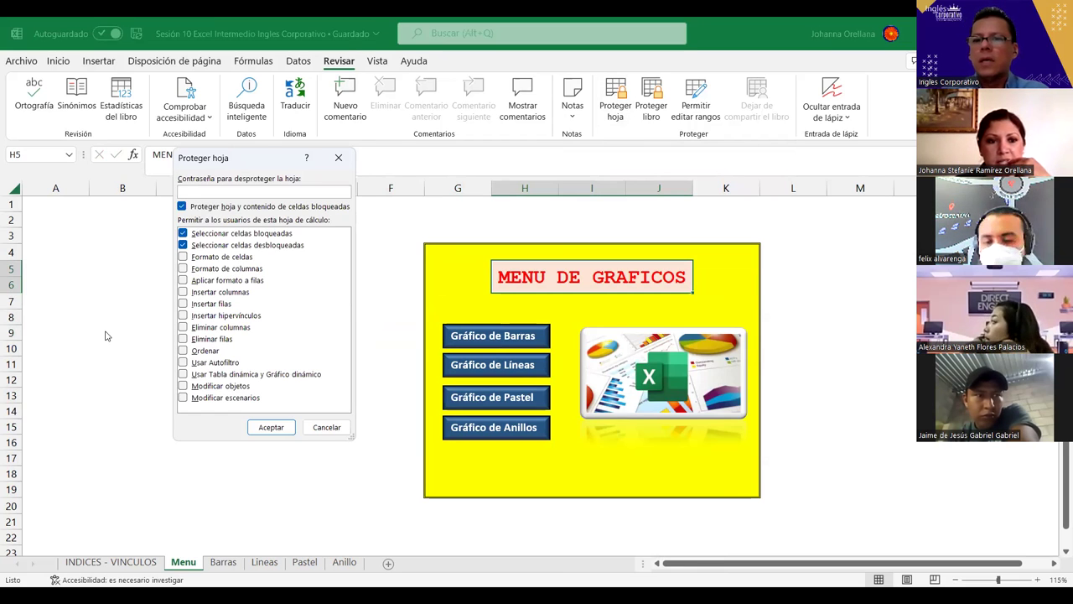
{"action": "left_click", "coordinate": [323, 428]}
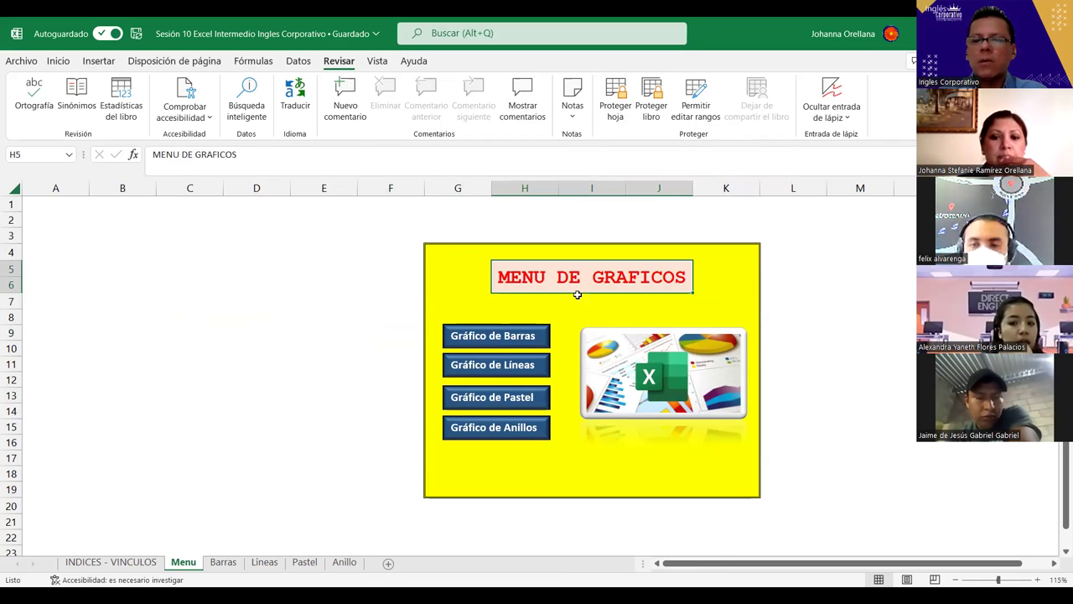
{"action": "left_click", "coordinate": [621, 103]}
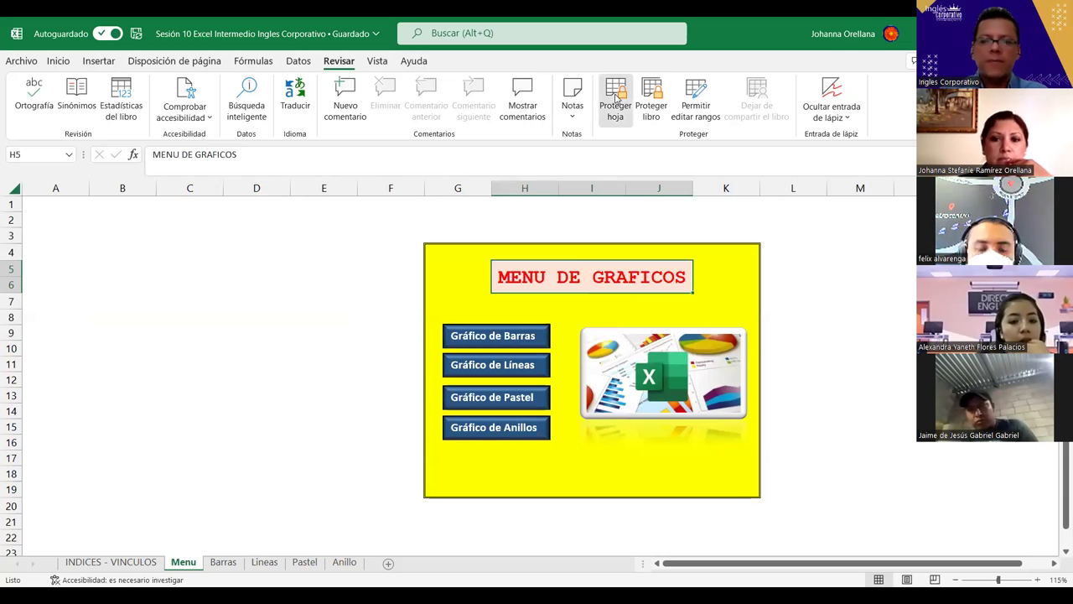
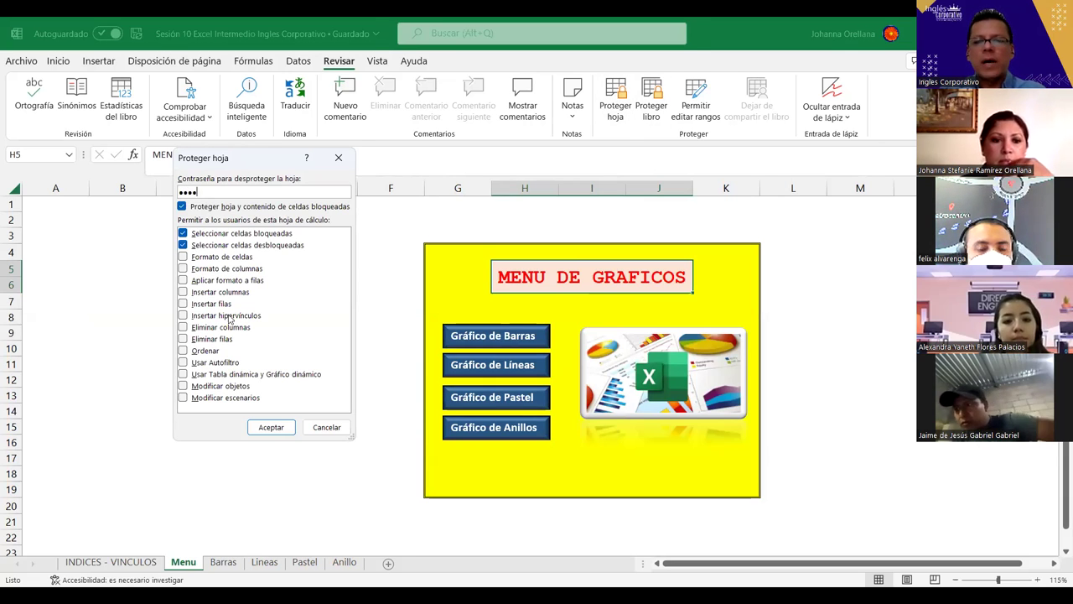
{"action": "left_click", "coordinate": [271, 432]}
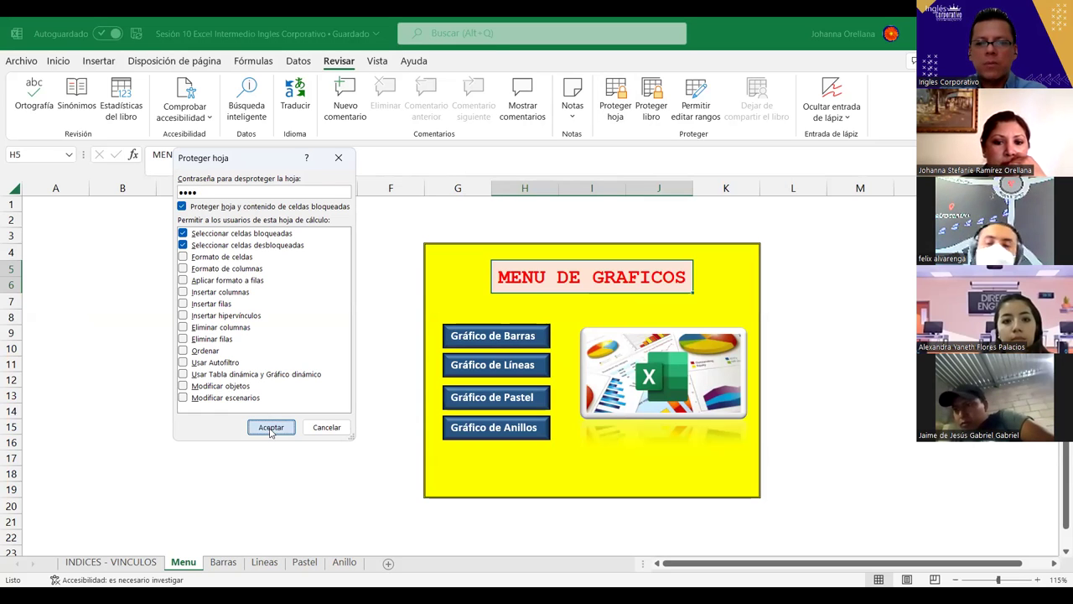
{"action": "type", "text": "1"}
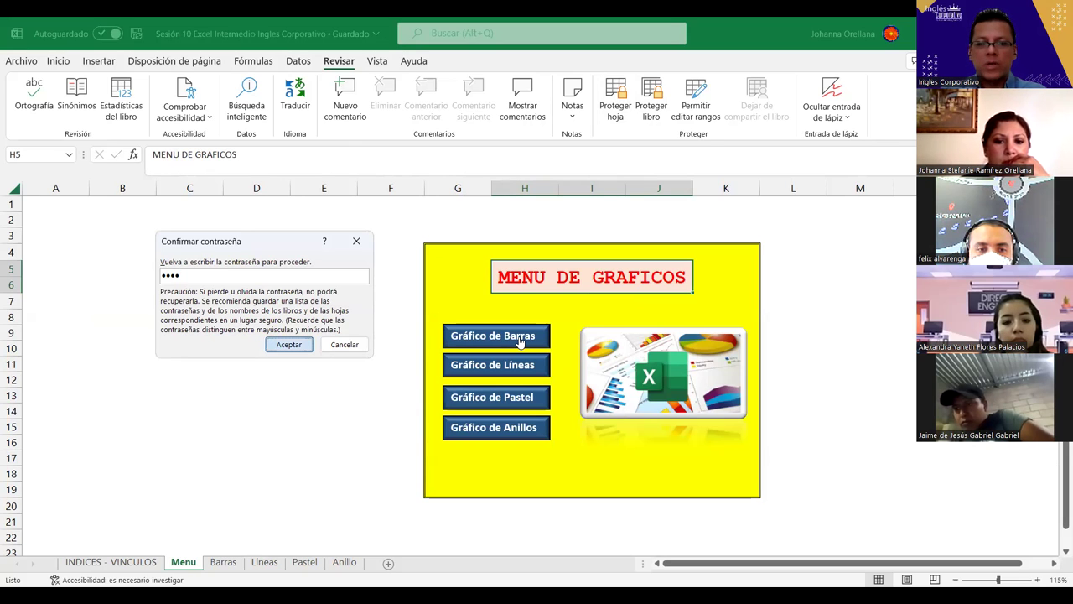
{"action": "key", "text": "Return"}
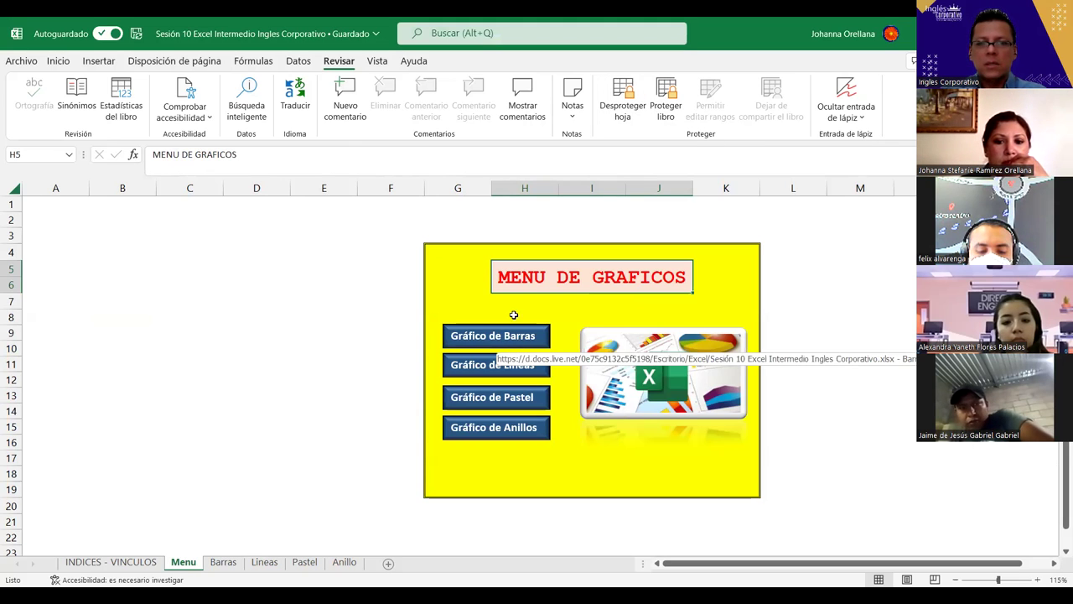
Step: Check which edits the protected Menu sheet still allows from the right-click menu
{"action": "right_click", "coordinate": [533, 285]}
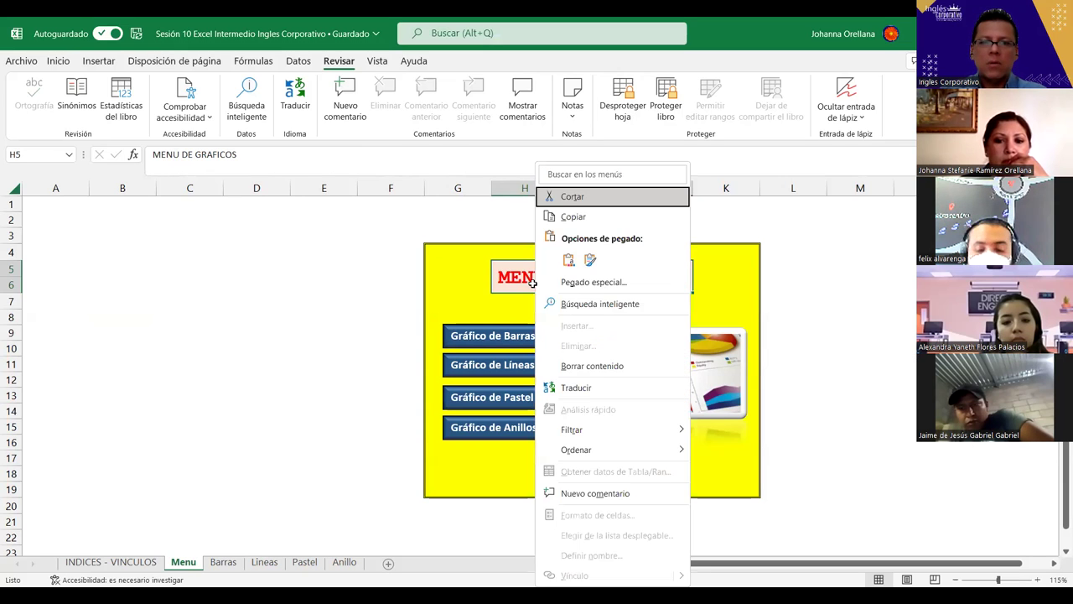
{"action": "left_click", "coordinate": [184, 370]}
{"action": "left_click", "coordinate": [184, 374]}
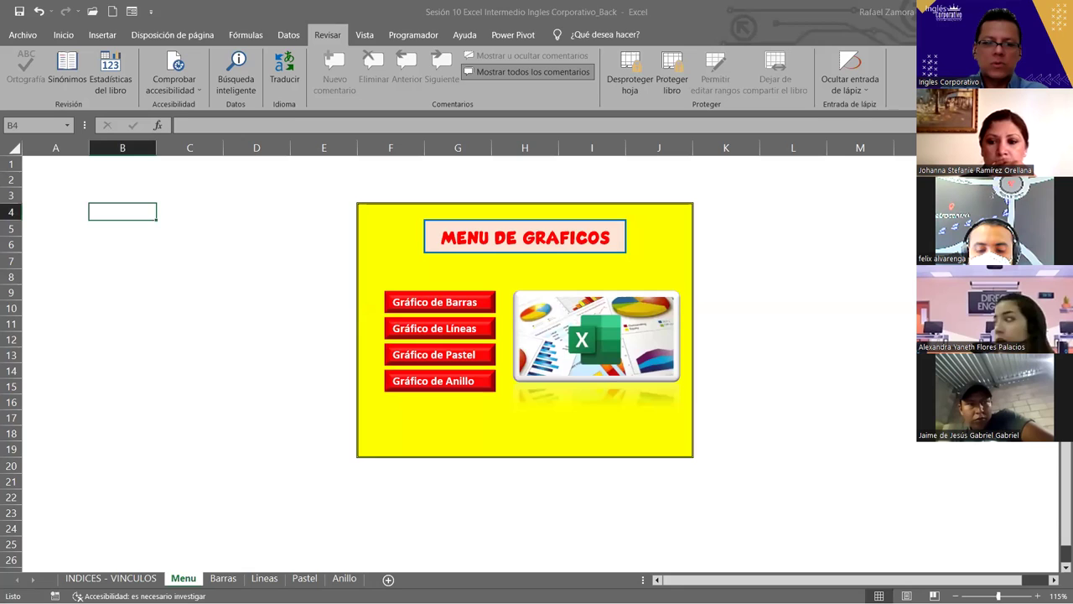
Step: Switch to the Anillo sheet, click around its ring chart, and select all cells
{"action": "left_click", "coordinate": [343, 578]}
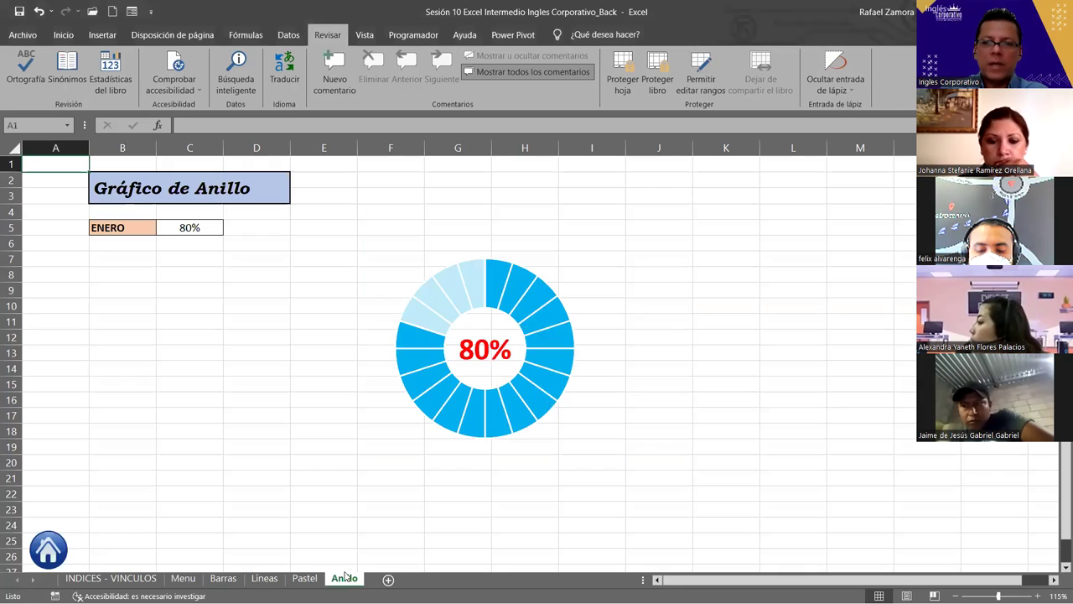
{"action": "left_click", "coordinate": [740, 427]}
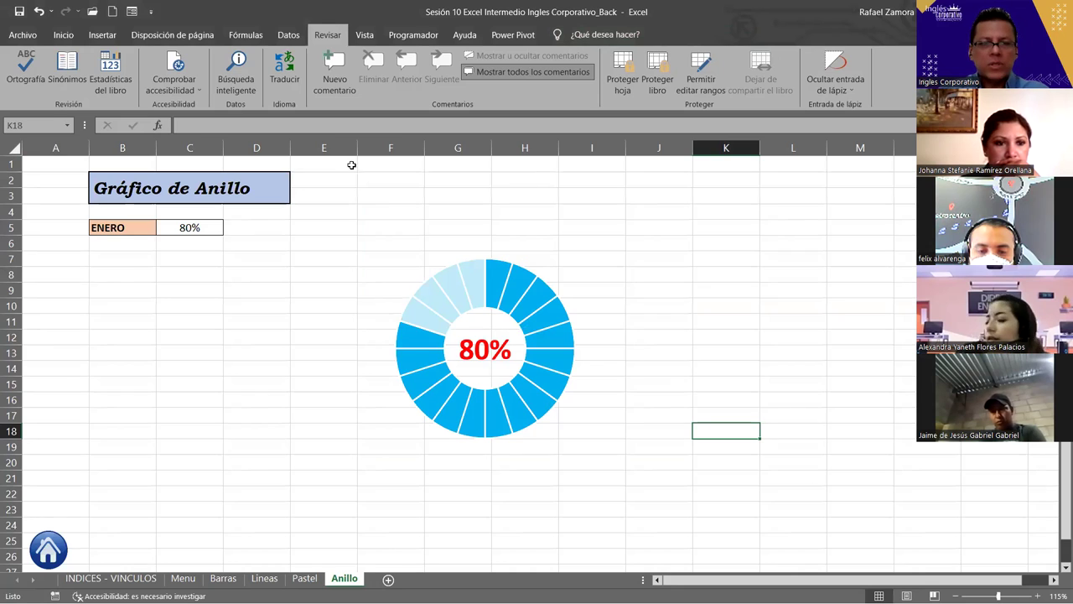
{"action": "left_click", "coordinate": [256, 271]}
{"action": "left_click", "coordinate": [250, 307]}
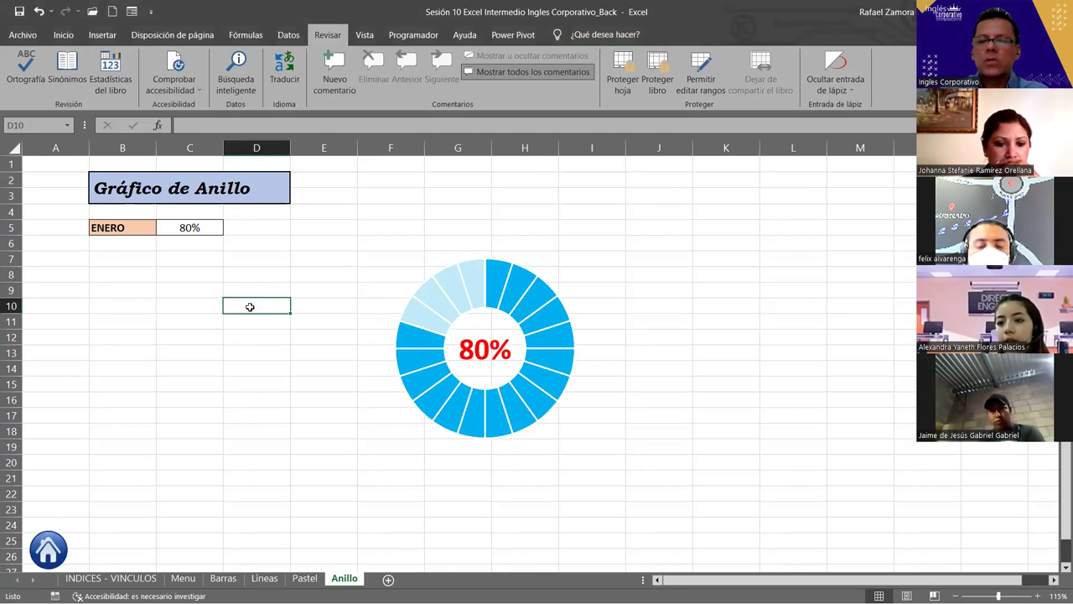
{"action": "left_click", "coordinate": [355, 241]}
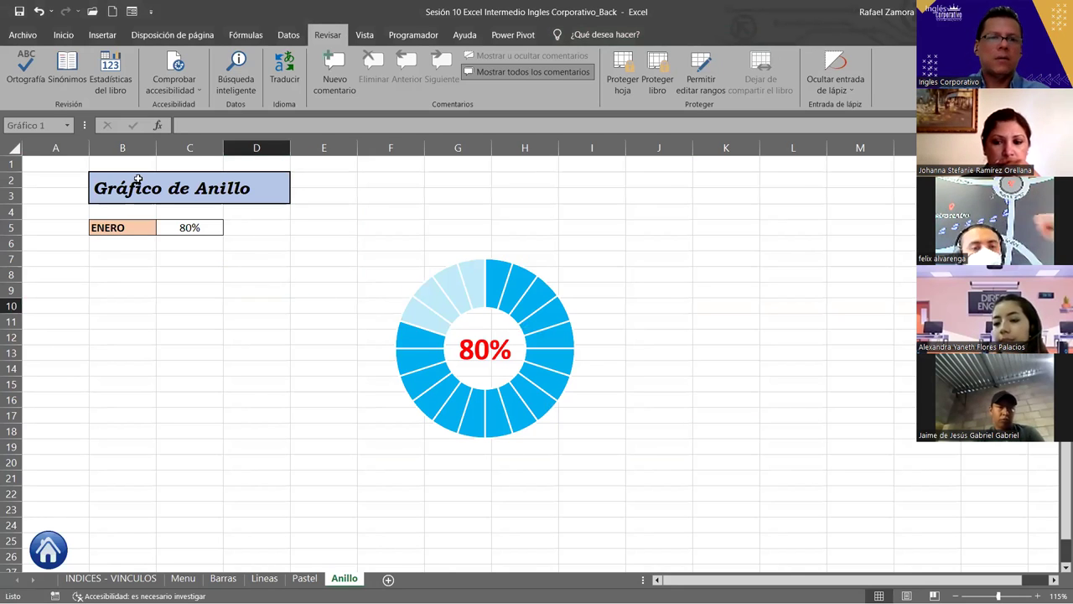
{"action": "left_click", "coordinate": [24, 148]}
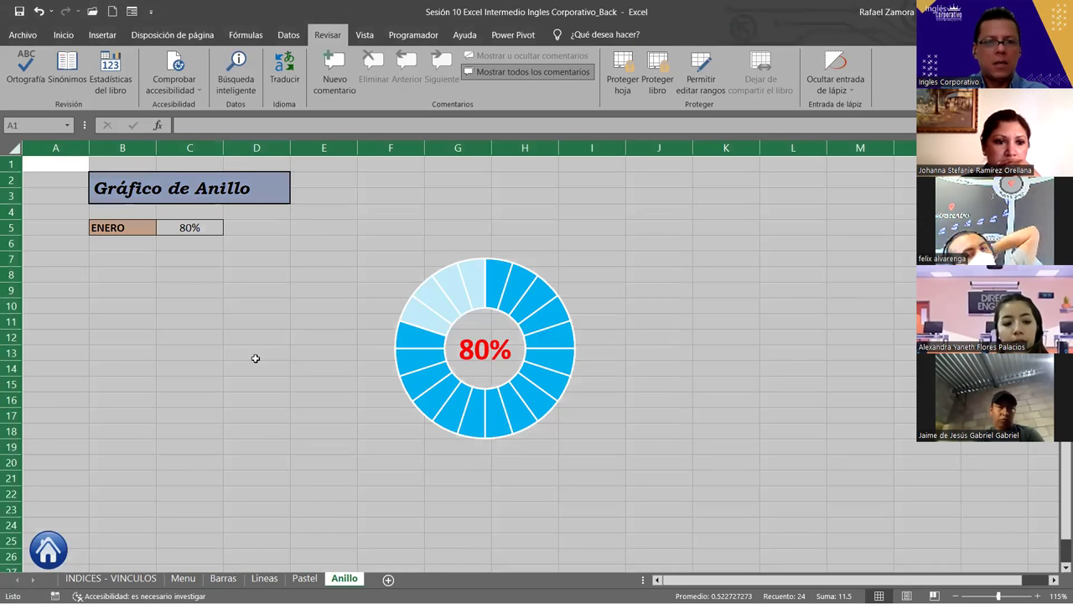
{"action": "key", "text": "ctrl+1"}
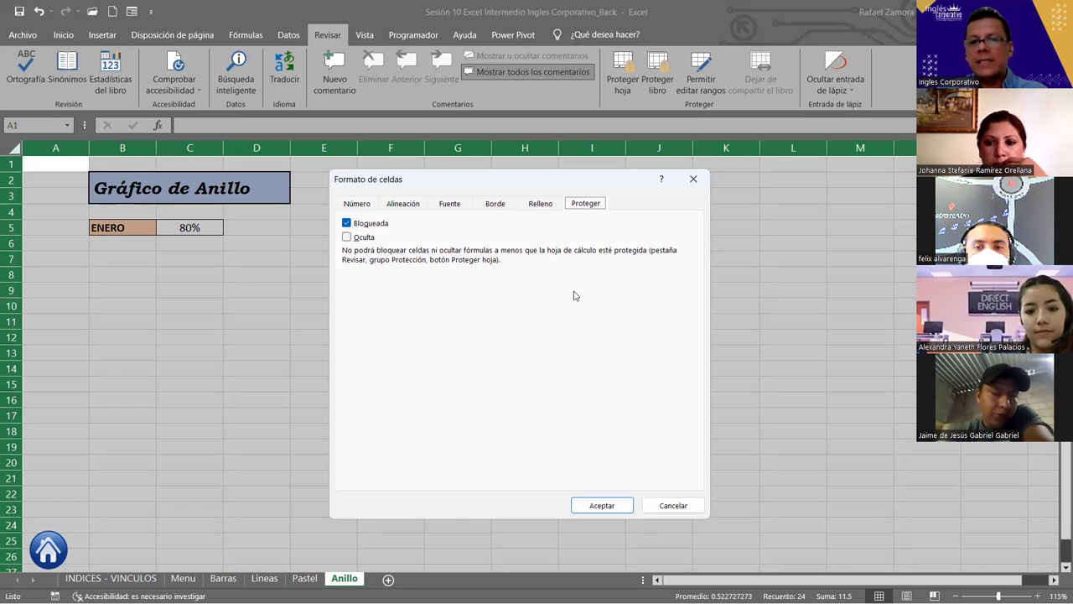
{"action": "left_click", "coordinate": [683, 508]}
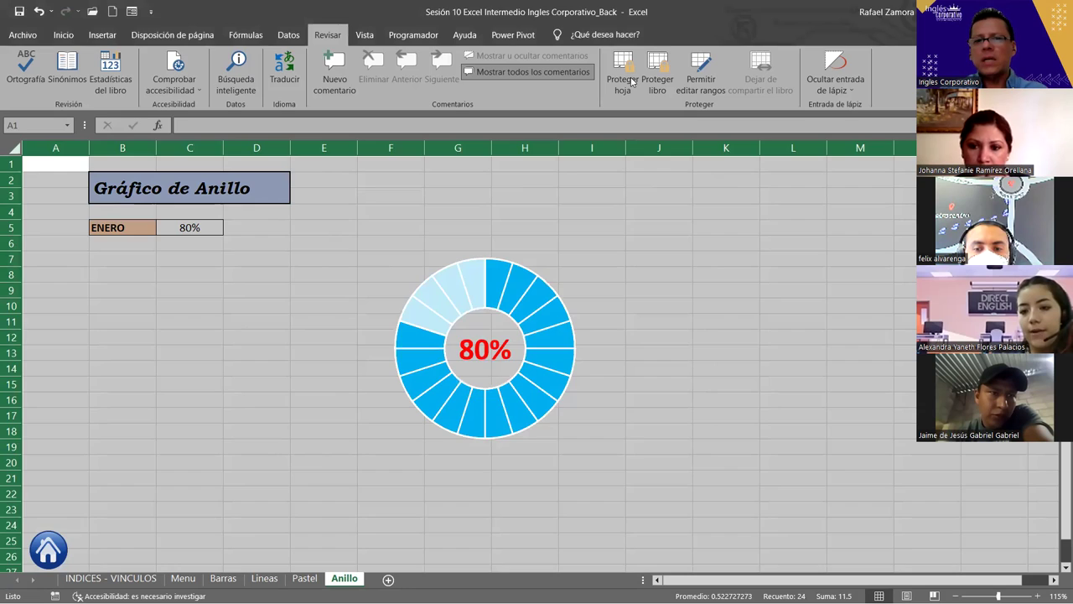
{"action": "left_click", "coordinate": [631, 81]}
{"action": "key", "text": "Escape"}
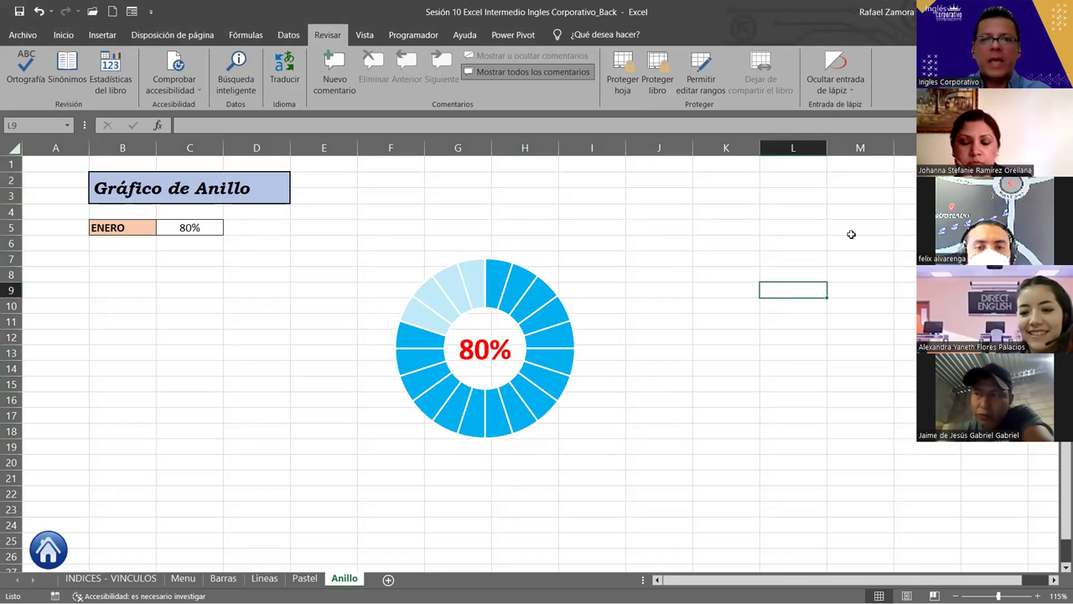
{"action": "left_click", "coordinate": [264, 579]}
{"action": "left_click", "coordinate": [216, 578]}
{"action": "key", "text": "ctrl+Page_Down"}
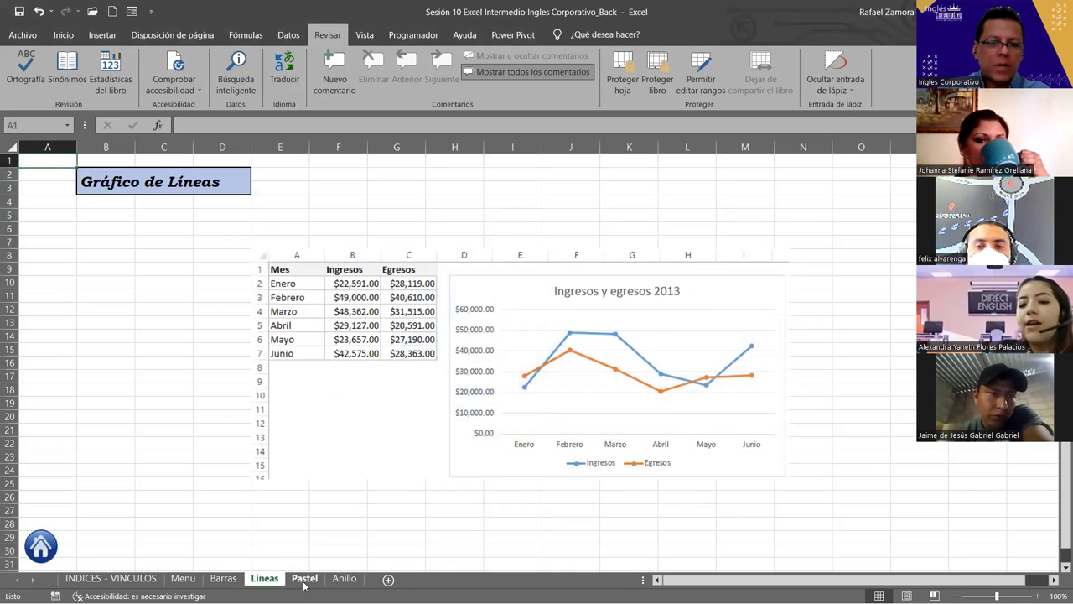
{"action": "key", "text": "ctrl+Page_Down"}
{"action": "left_click", "coordinate": [177, 580]}
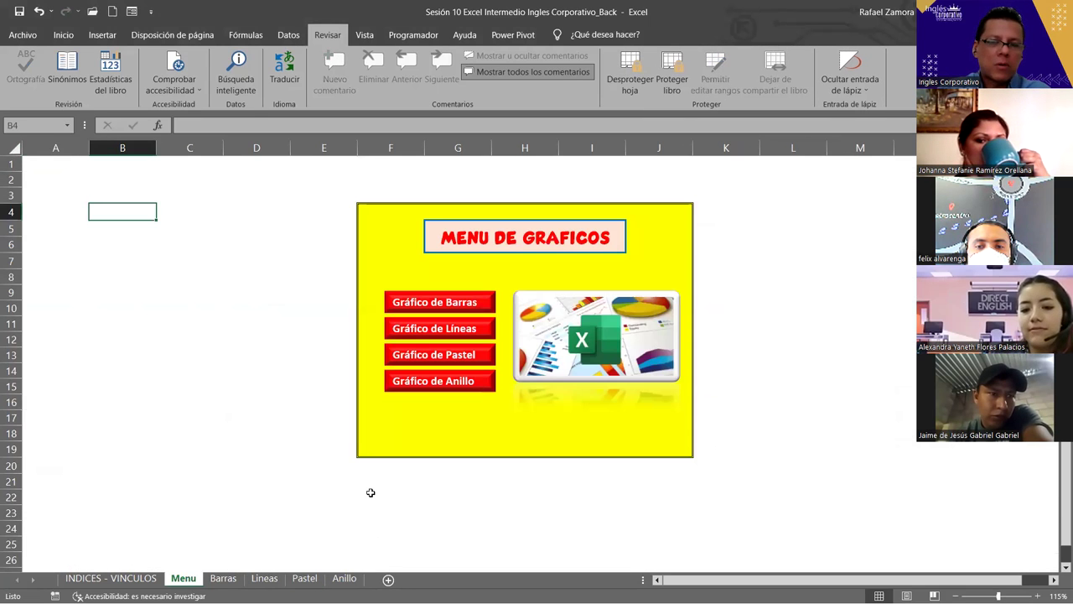
{"action": "left_click", "coordinate": [266, 580]}
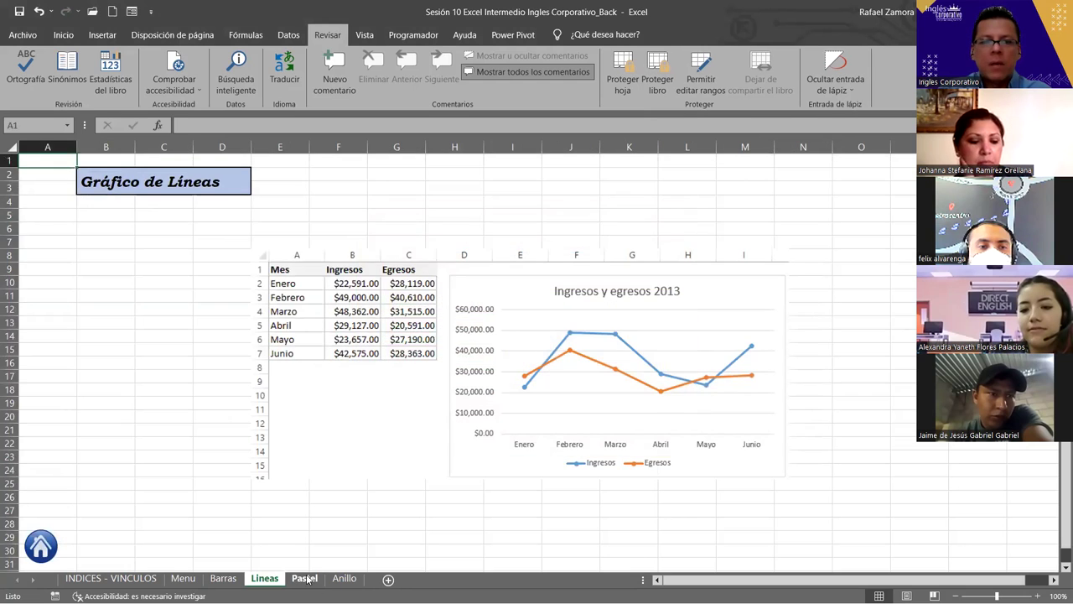
{"action": "left_click", "coordinate": [304, 579]}
{"action": "left_click", "coordinate": [265, 580]}
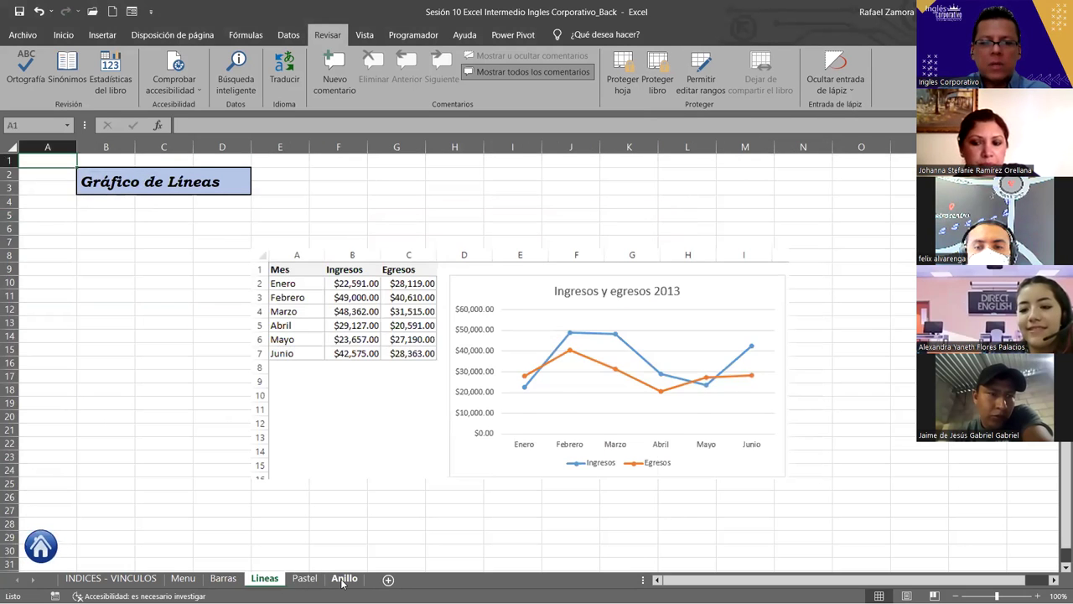
{"action": "left_click", "coordinate": [344, 580]}
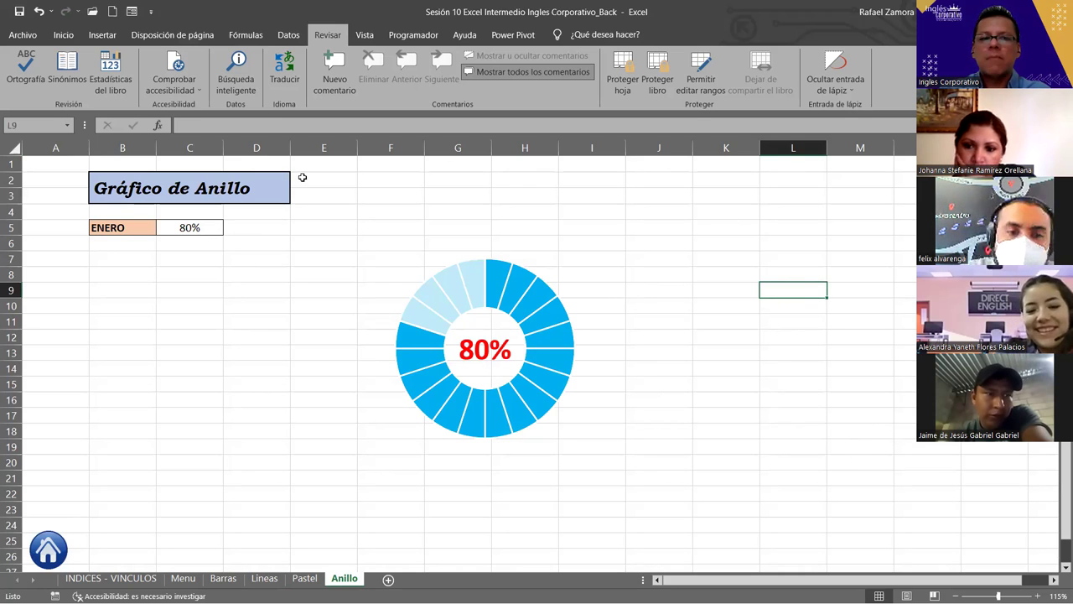
Step: Clear Bloqueada for the 80% cell C5 in its Format Cells protection settings
{"action": "left_click", "coordinate": [203, 229]}
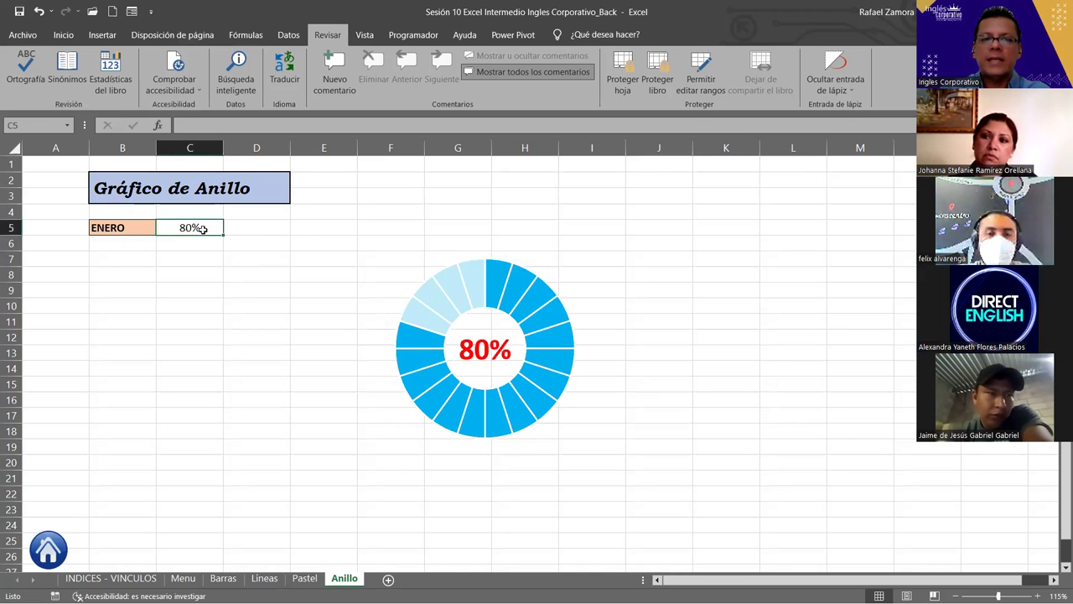
{"action": "right_click", "coordinate": [202, 231]}
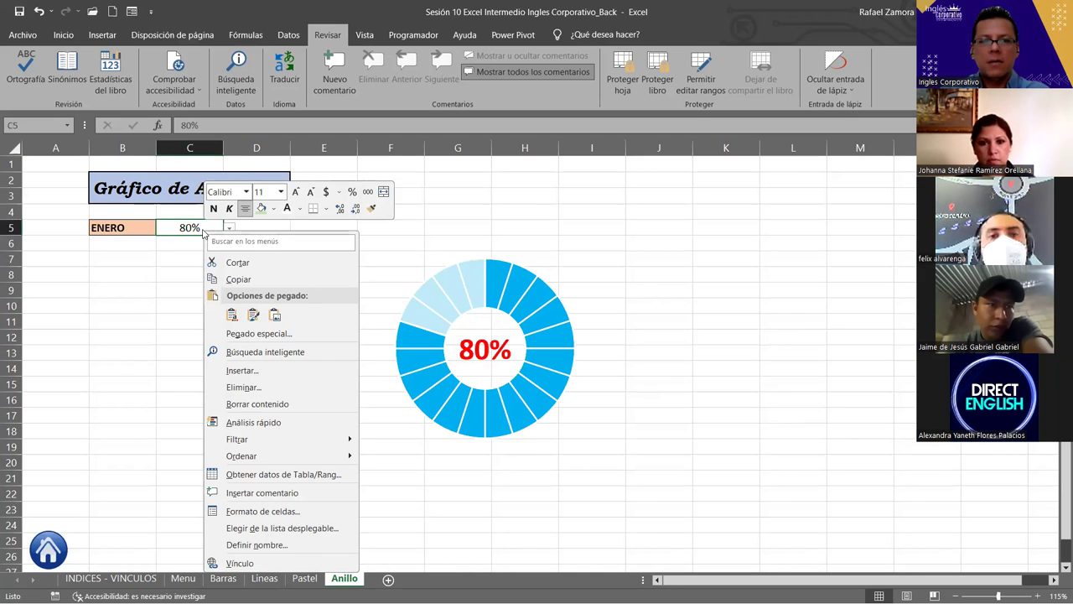
{"action": "left_click", "coordinate": [202, 229]}
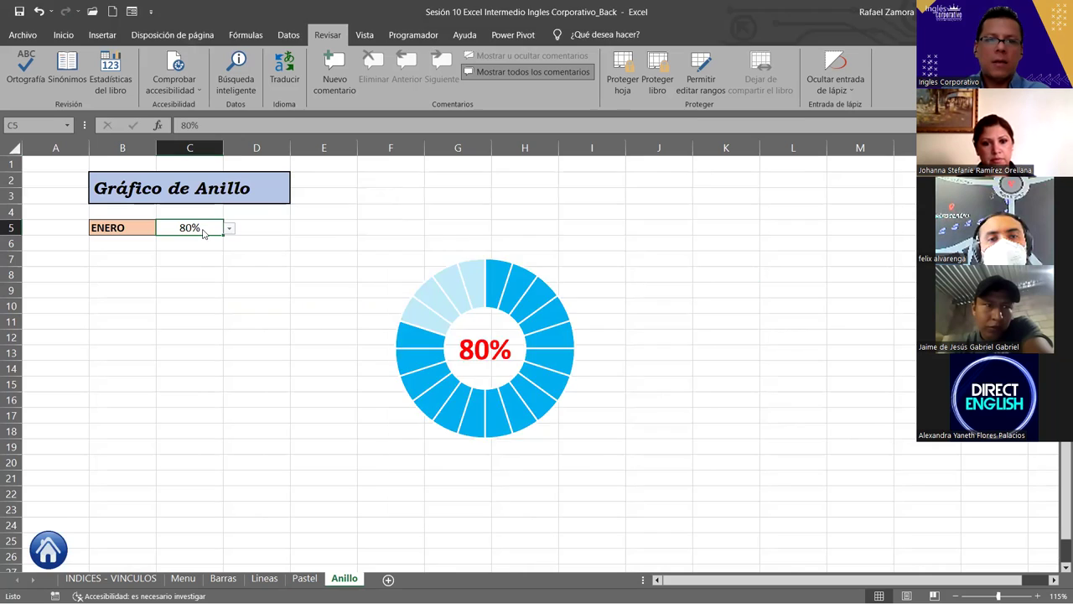
{"action": "key", "text": "ctrl+1"}
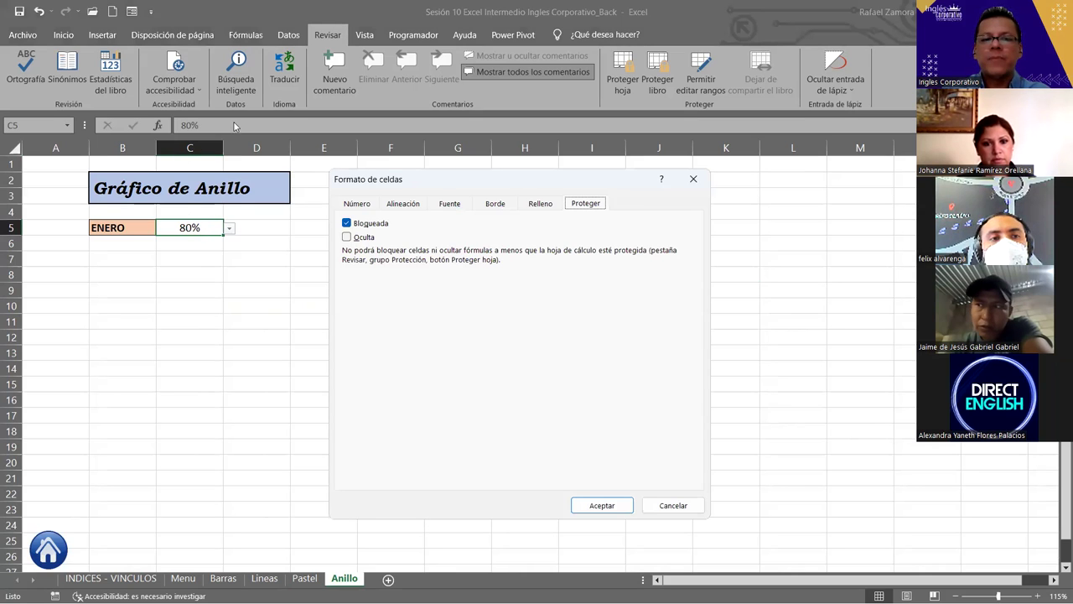
{"action": "left_click", "coordinate": [346, 223]}
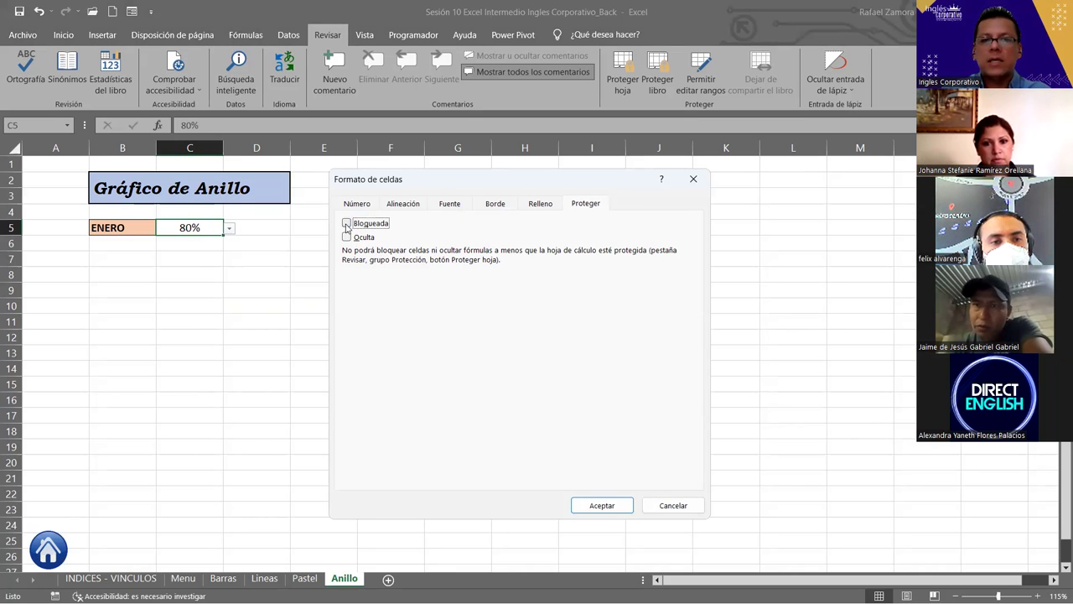
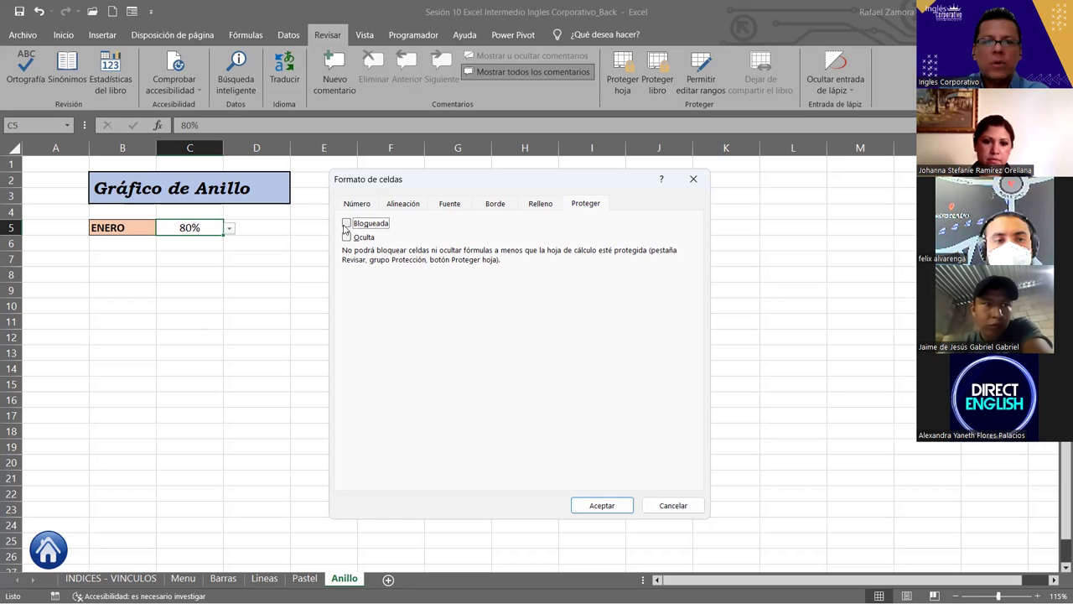
Step: Leave C5 unlocked, then check that empty cell G4 is still locked
{"action": "left_click", "coordinate": [591, 507]}
{"action": "left_click", "coordinate": [352, 214]}
{"action": "left_click", "coordinate": [448, 209]}
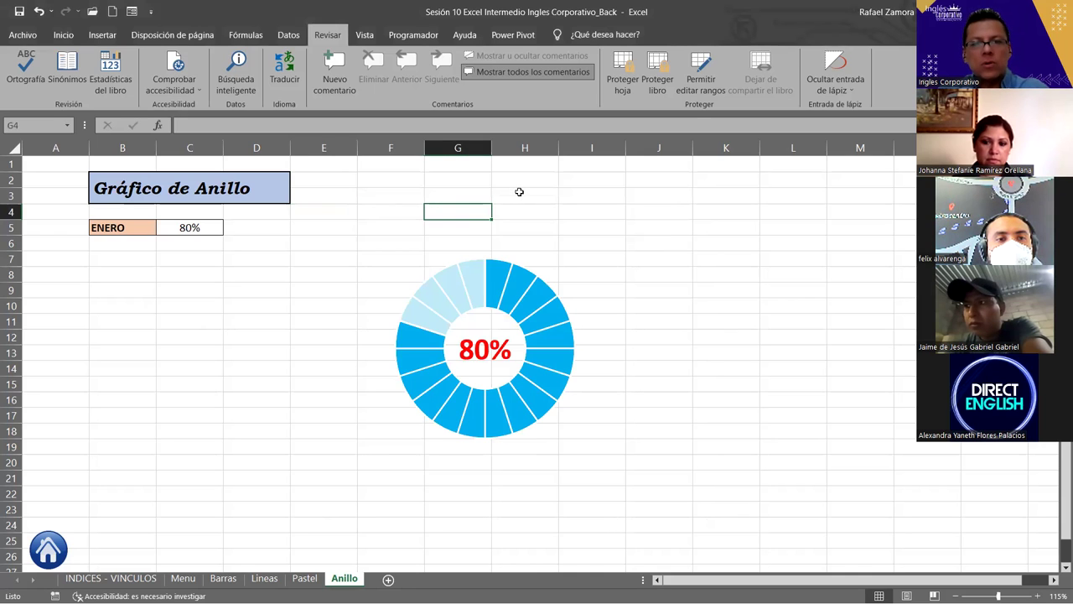
{"action": "key", "text": "ctrl+1"}
{"action": "left_click", "coordinate": [683, 506]}
Step: Inspect the lock settings of cell L20 and input cell C5 without changing them
{"action": "left_click", "coordinate": [768, 459]}
{"action": "key", "text": "ctrl+1"}
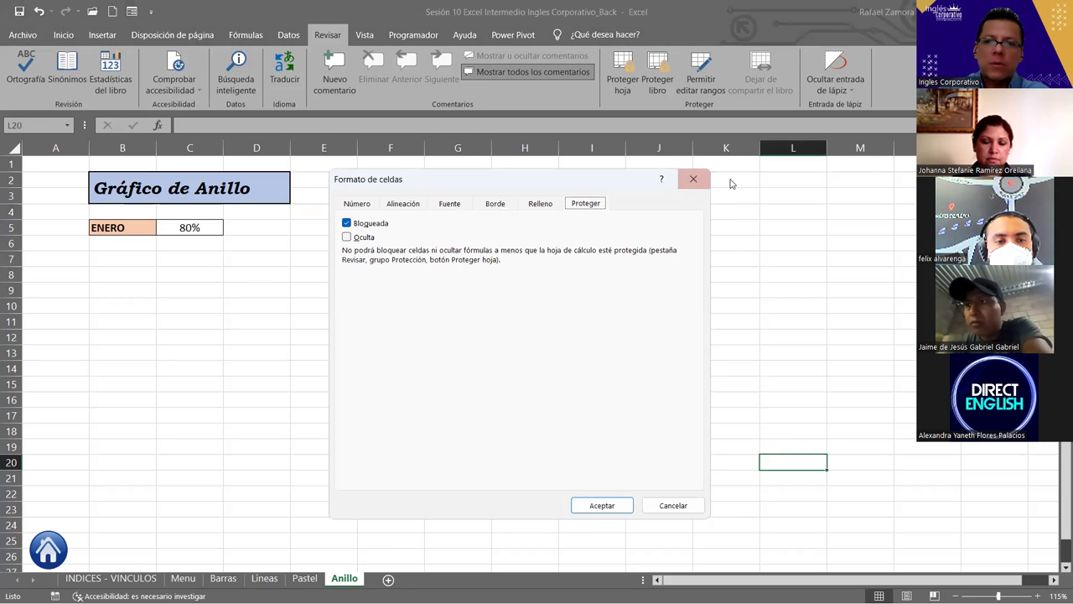
{"action": "left_click", "coordinate": [696, 181]}
{"action": "left_click", "coordinate": [199, 231]}
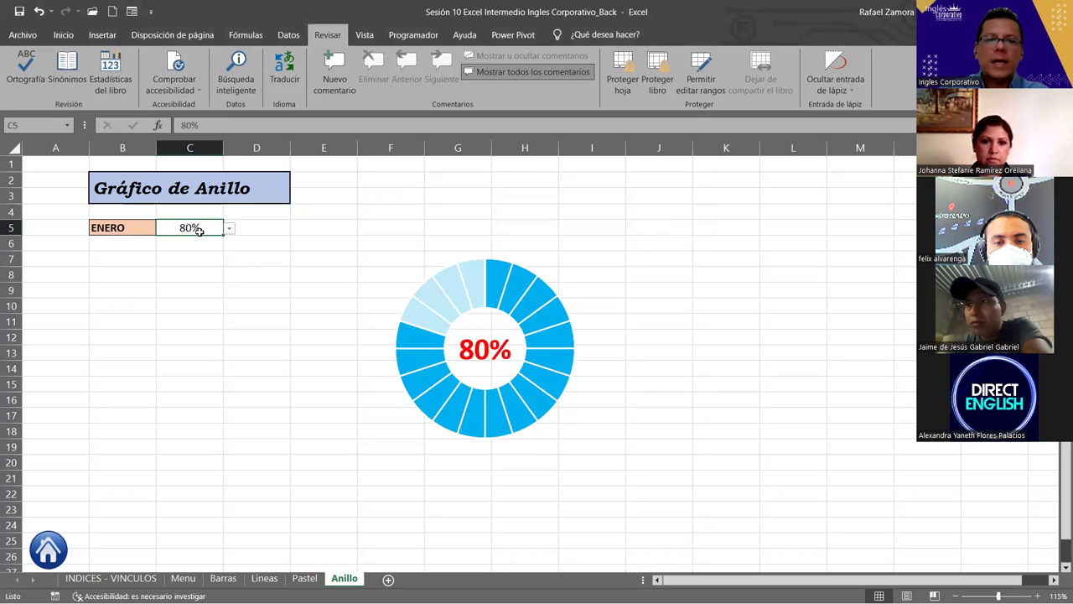
{"action": "key", "text": "ctrl+1"}
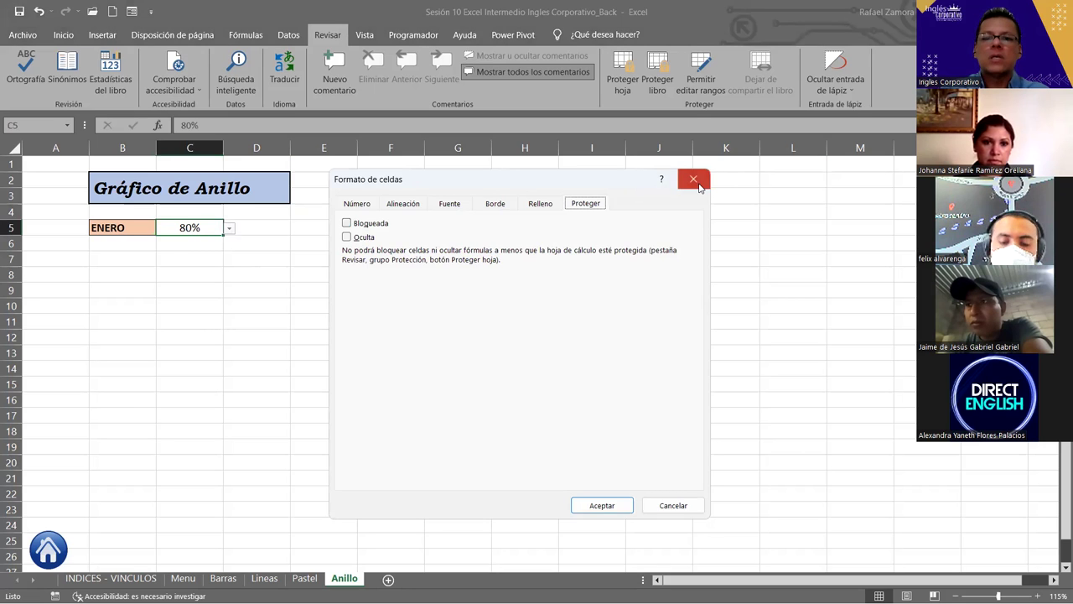
{"action": "left_click", "coordinate": [694, 180]}
Step: Review the lock settings for the whole sheet, cancel unchanged, and reselect C5
{"action": "left_click", "coordinate": [10, 149]}
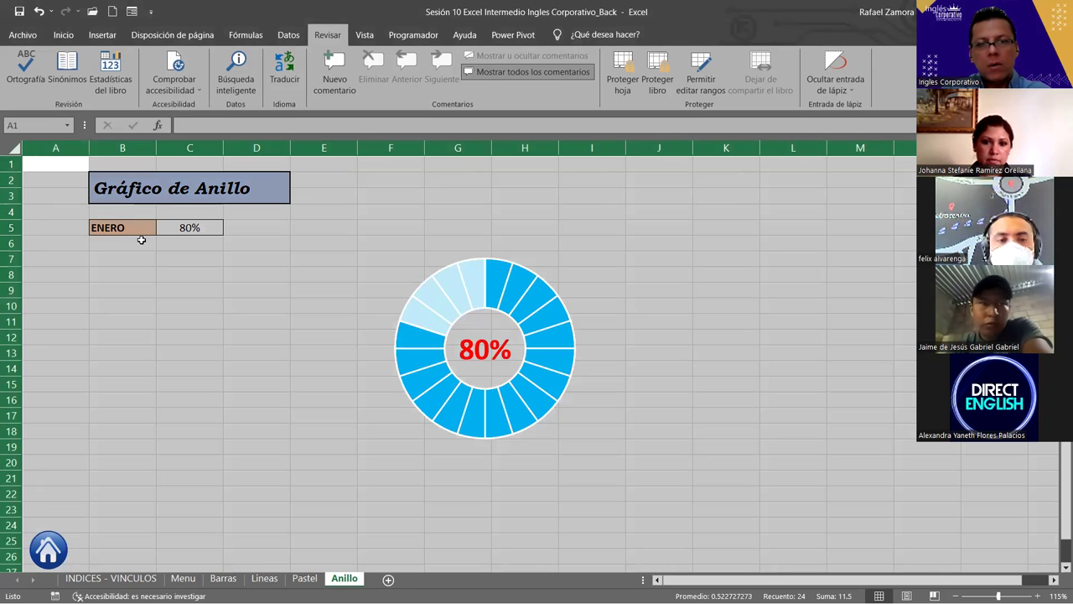
{"action": "key", "text": "ctrl+1"}
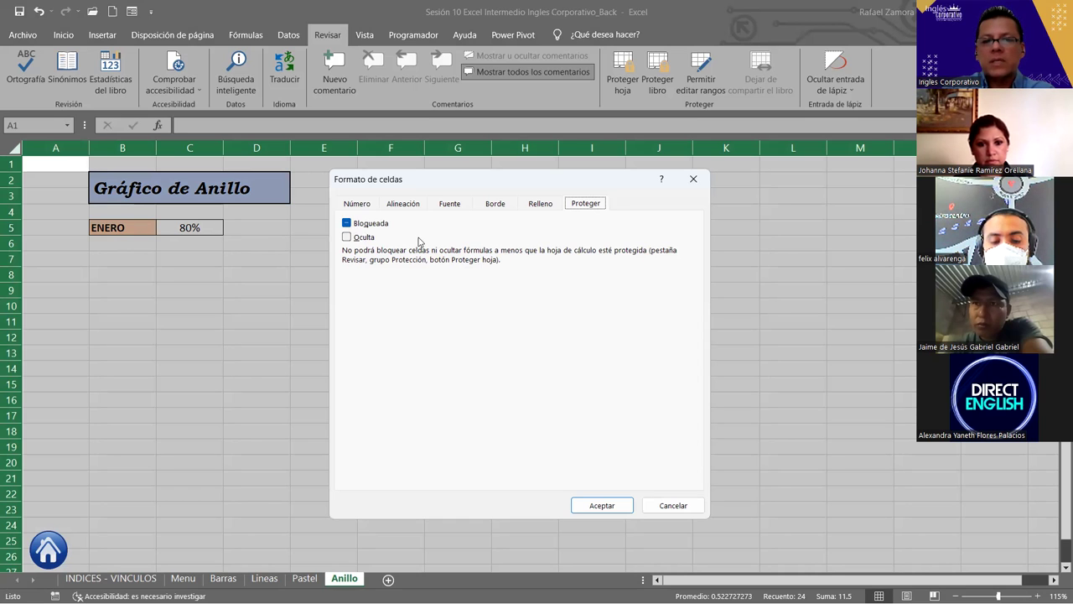
{"action": "left_click", "coordinate": [690, 508]}
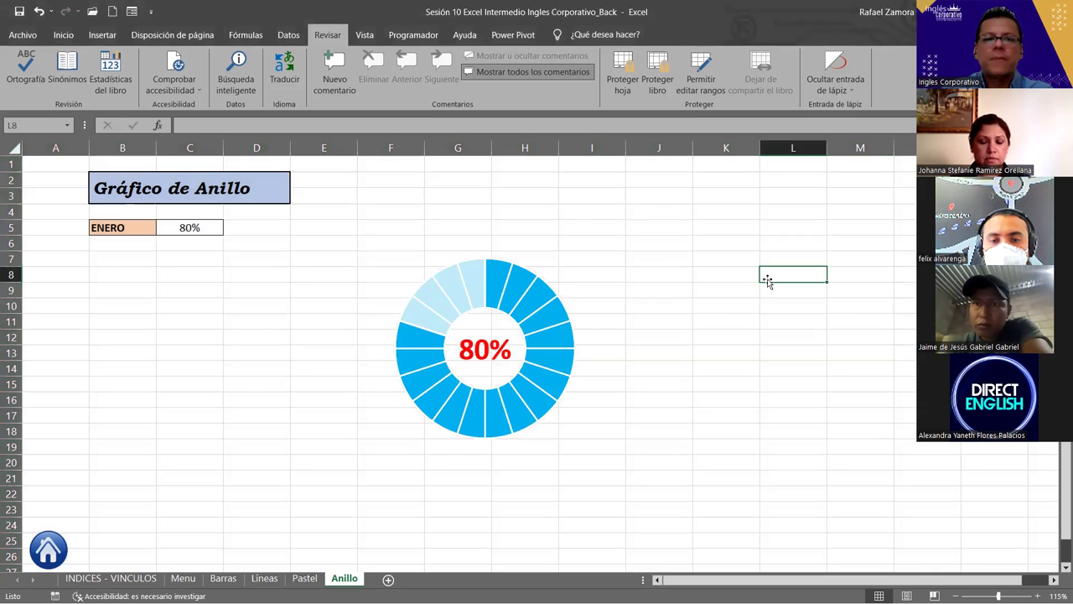
{"action": "left_click", "coordinate": [766, 279]}
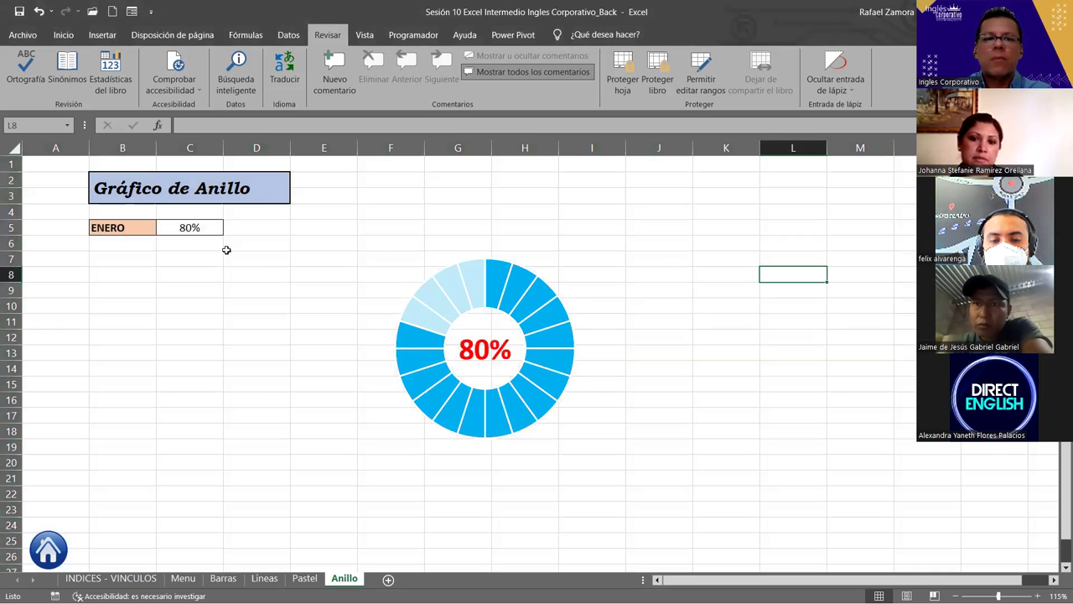
{"action": "left_click", "coordinate": [203, 227]}
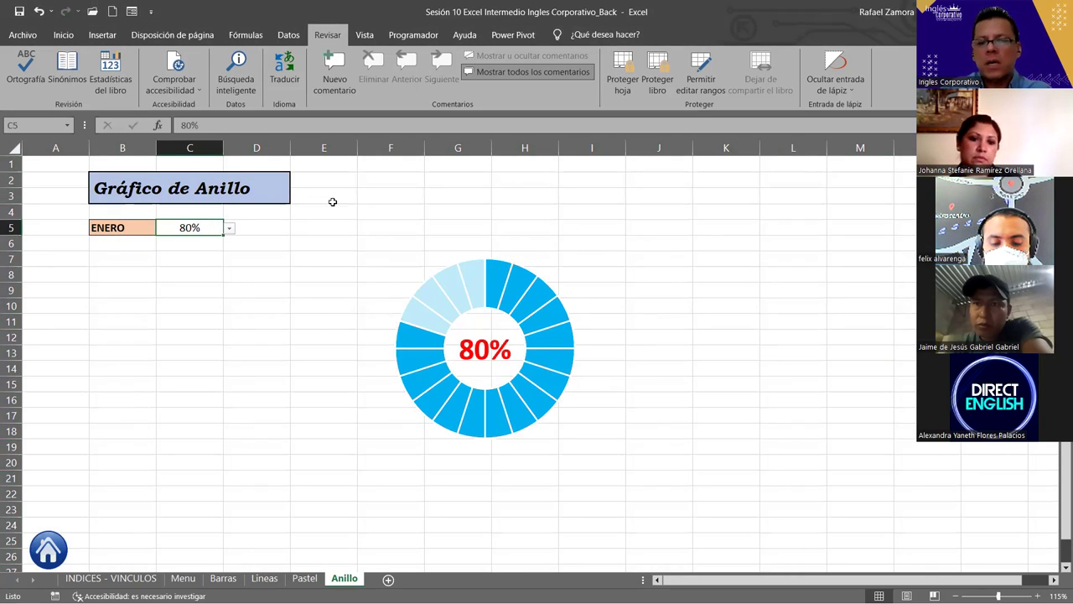
Step: Protect the Anillo sheet with a confirmed password, keeping cell selection allowed, and test on E3
{"action": "left_click", "coordinate": [633, 84]}
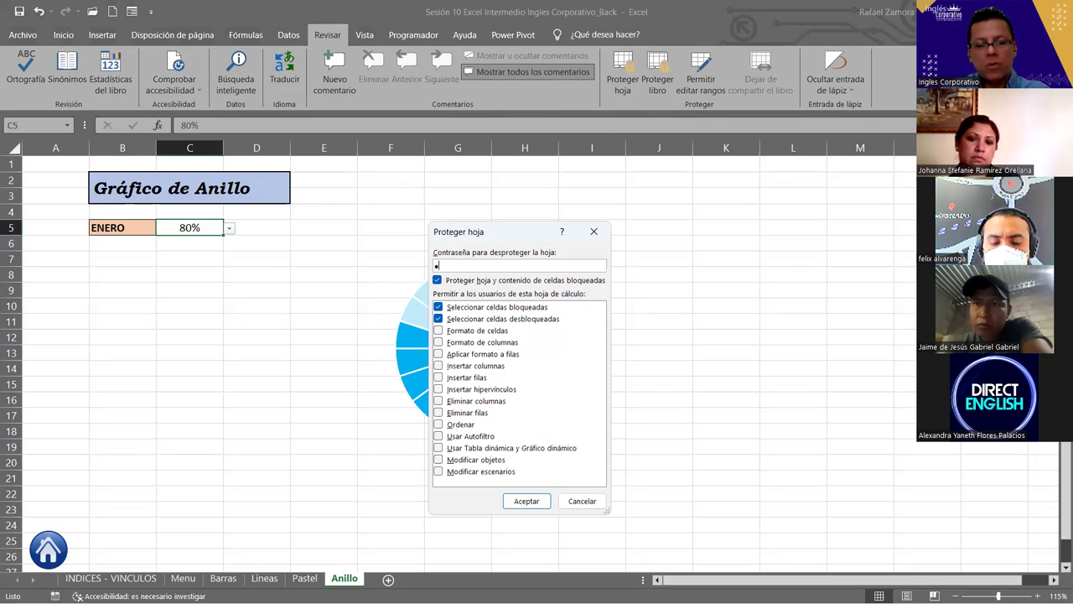
{"action": "left_click", "coordinate": [527, 501]}
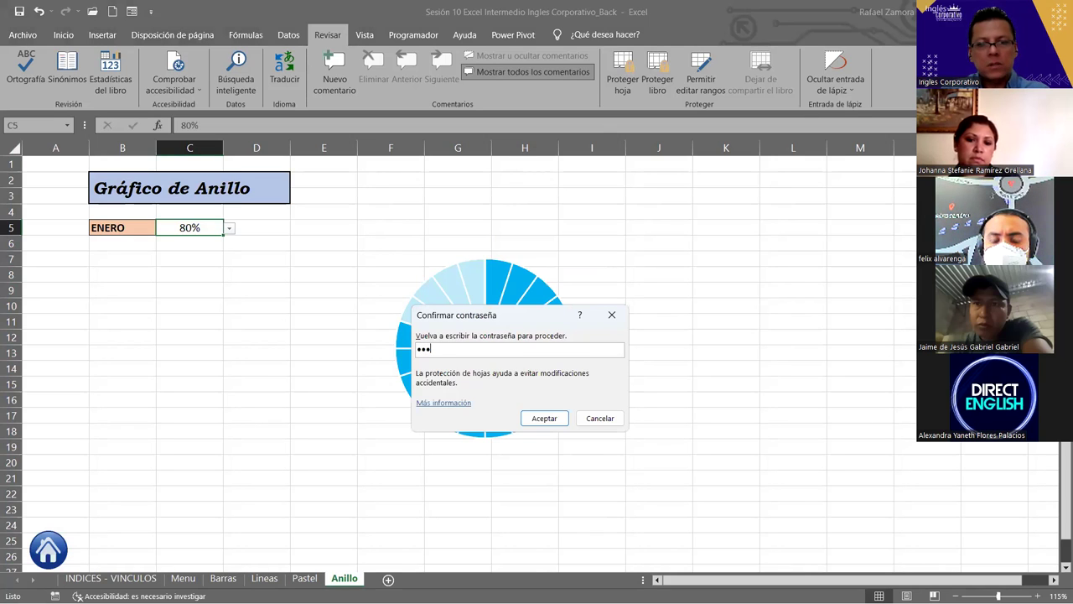
{"action": "left_click", "coordinate": [536, 426]}
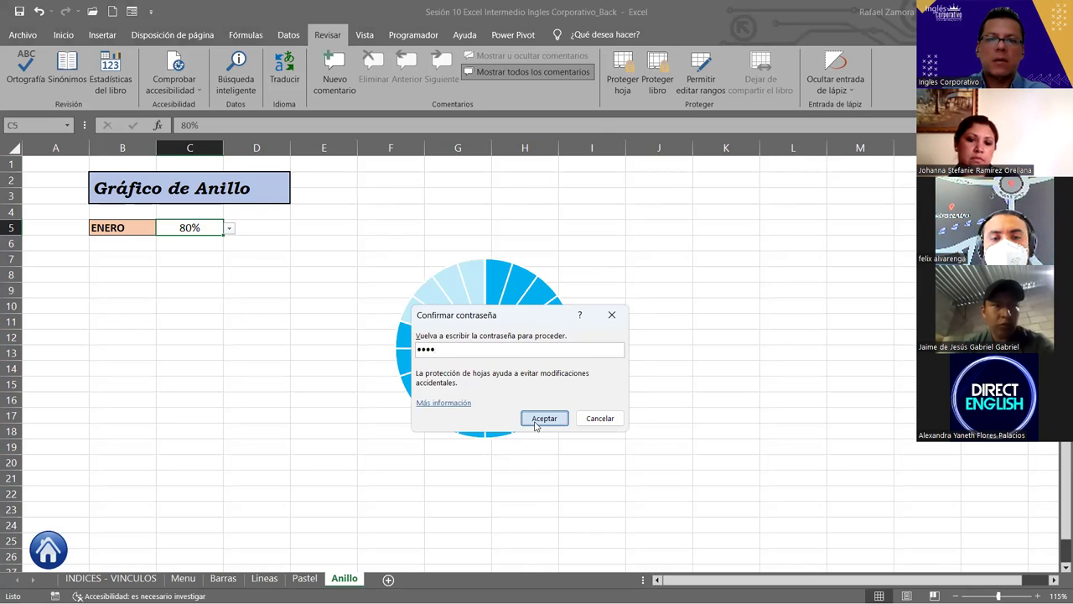
{"action": "left_click", "coordinate": [339, 198]}
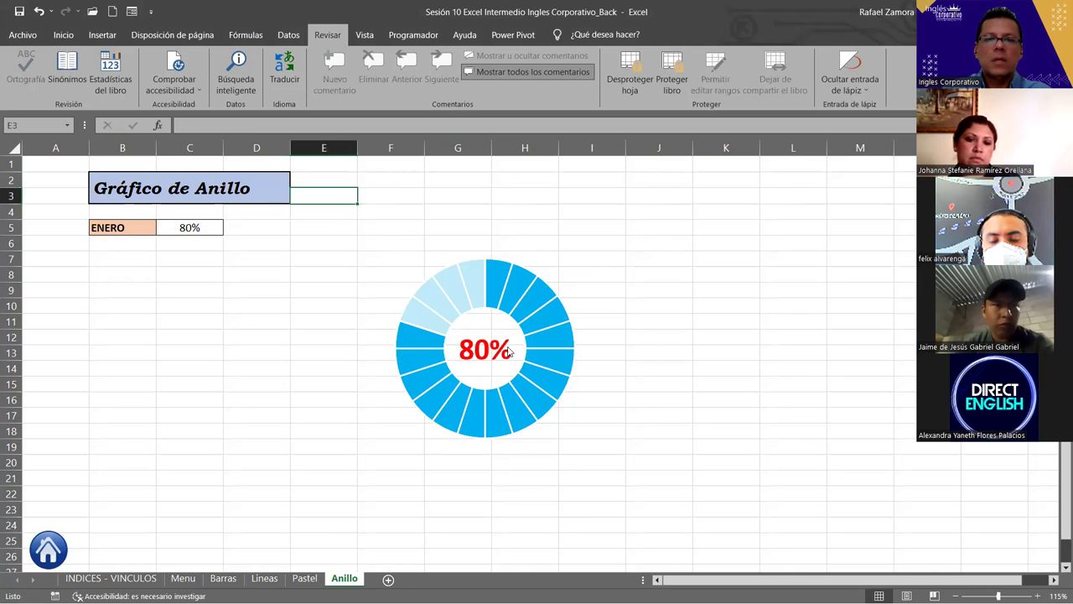
{"action": "left_click", "coordinate": [261, 189]}
{"action": "left_click", "coordinate": [209, 337]}
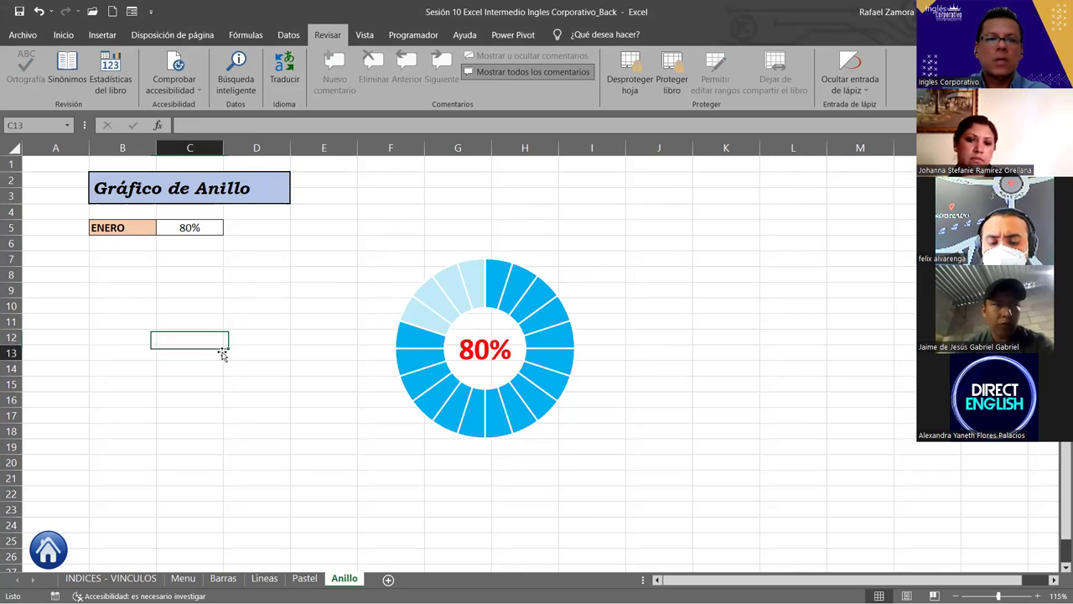
{"action": "left_click", "coordinate": [55, 352]}
{"action": "left_click", "coordinate": [142, 274]}
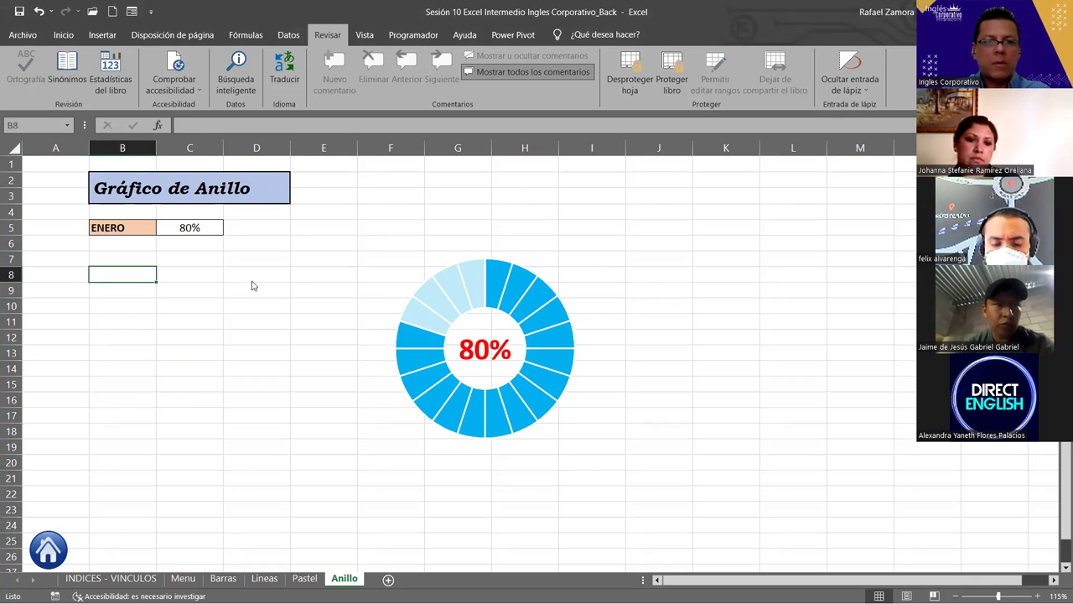
{"action": "key", "text": "Delete"}
{"action": "key", "text": "Return"}
{"action": "left_click", "coordinate": [217, 230]}
{"action": "left_click", "coordinate": [227, 227]}
{"action": "left_click", "coordinate": [176, 275]}
{"action": "left_click", "coordinate": [229, 228]}
{"action": "left_click", "coordinate": [167, 263]}
{"action": "left_click", "coordinate": [229, 228]}
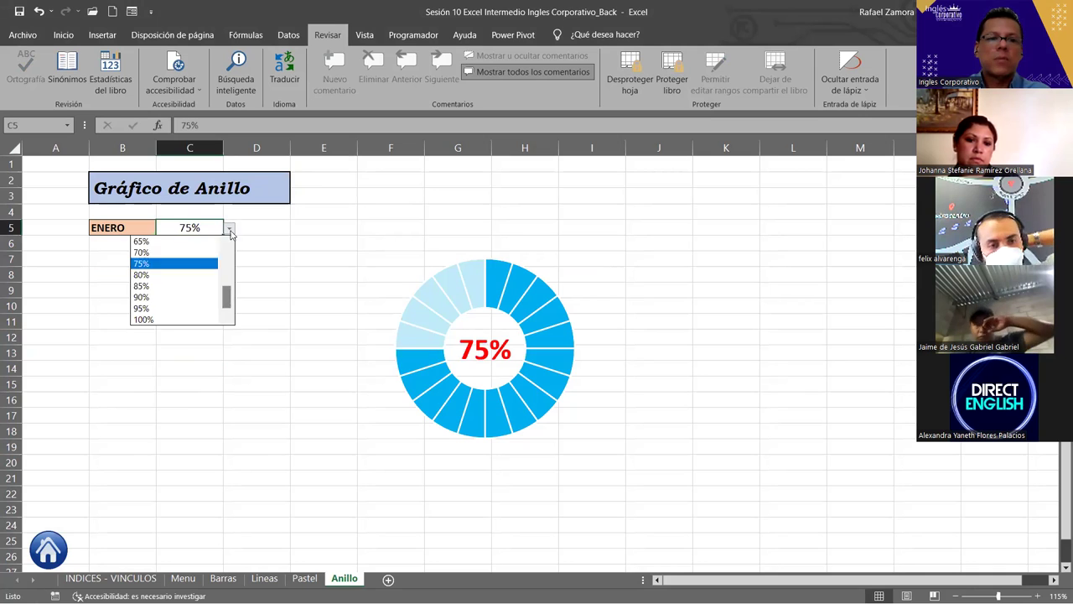
{"action": "left_click", "coordinate": [163, 308]}
{"action": "left_click", "coordinate": [229, 228]}
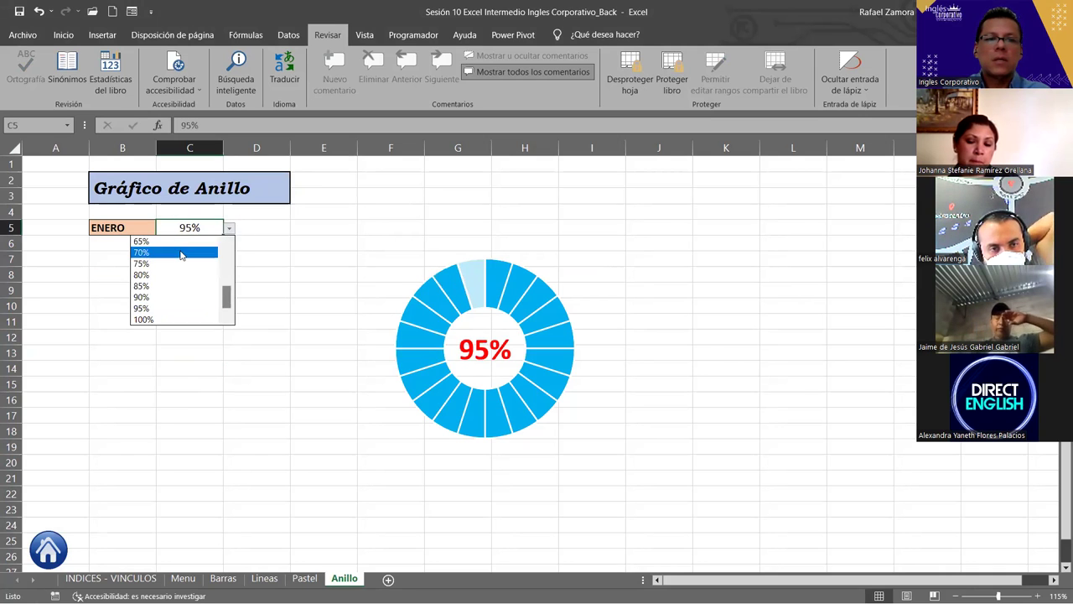
{"action": "left_click", "coordinate": [182, 252]}
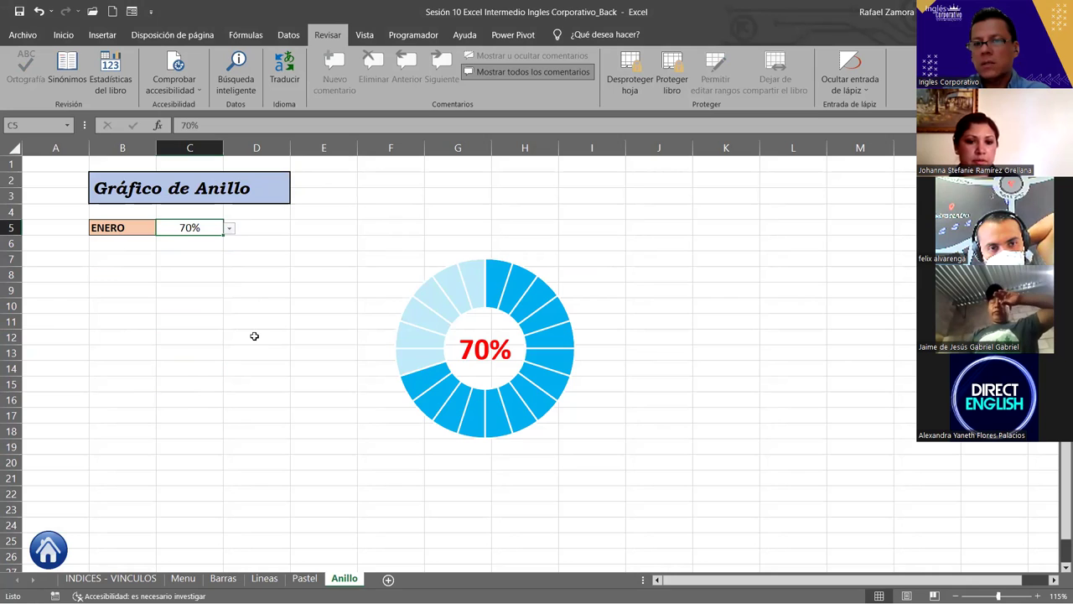
{"action": "left_click", "coordinate": [229, 228]}
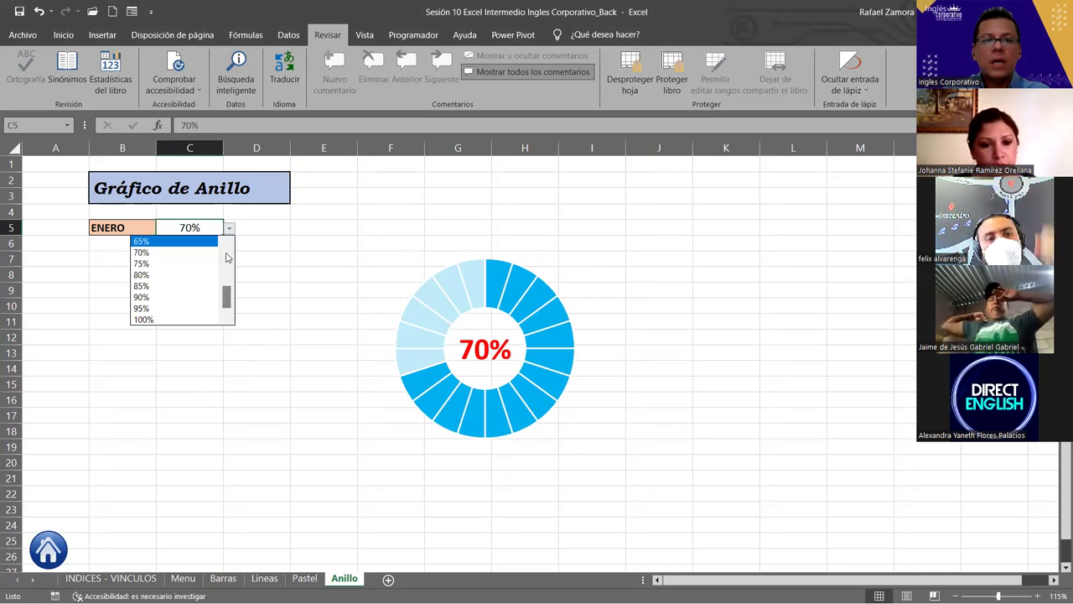
{"action": "scroll", "coordinate": [220, 256], "scroll_direction": "up", "scroll_amount": 2}
{"action": "left_click", "coordinate": [175, 244]}
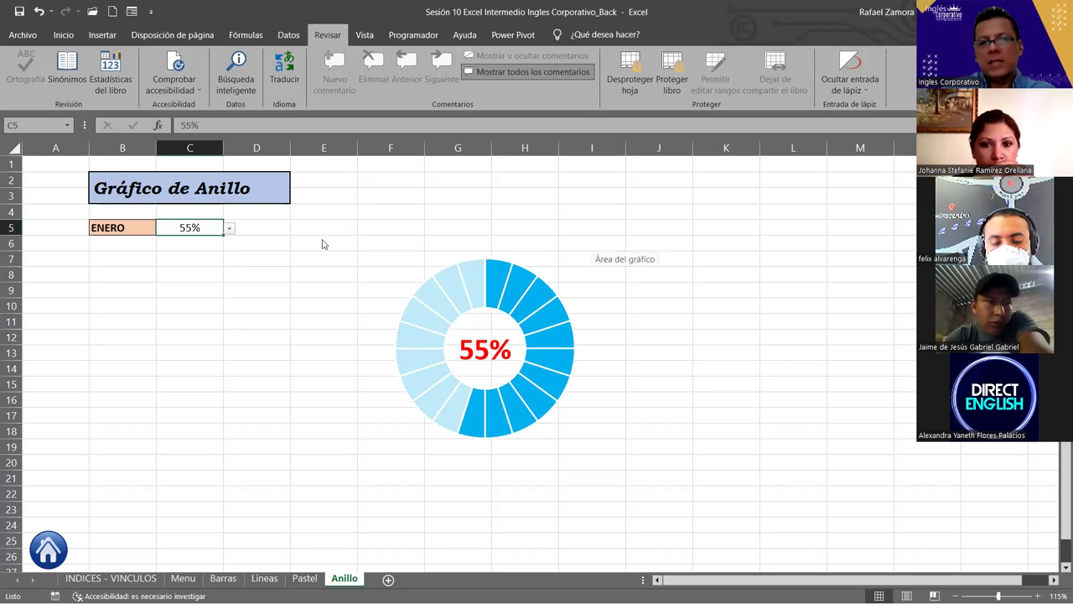
{"action": "left_click", "coordinate": [264, 224]}
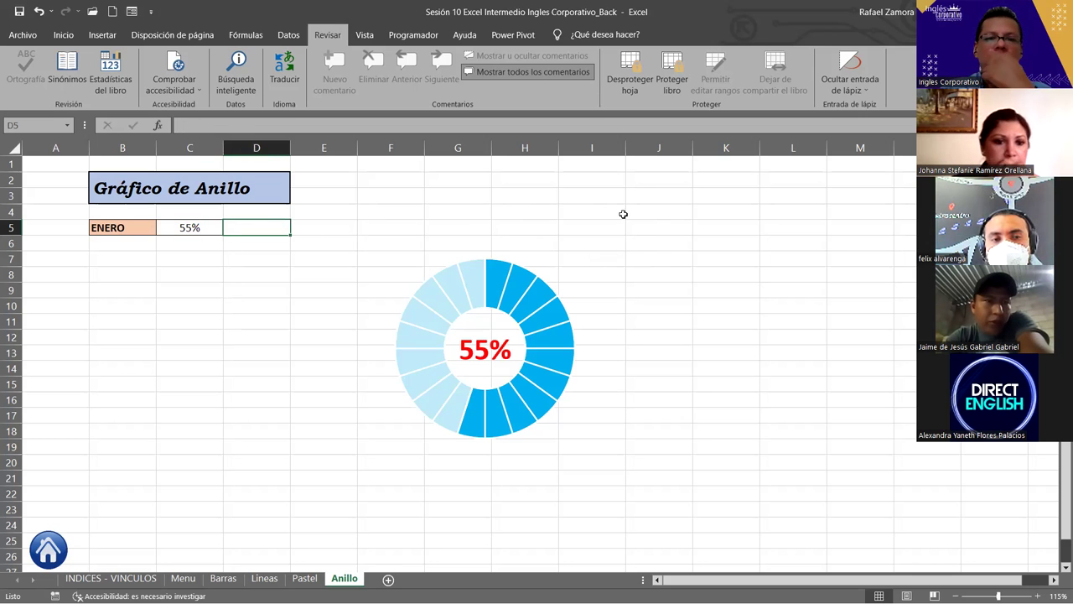
{"action": "left_click", "coordinate": [730, 410]}
{"action": "left_click", "coordinate": [525, 456]}
{"action": "left_click", "coordinate": [237, 369]}
{"action": "left_click", "coordinate": [259, 333]}
{"action": "left_click", "coordinate": [251, 321]}
{"action": "left_click", "coordinate": [120, 369]}
{"action": "left_click", "coordinate": [100, 387]}
{"action": "left_click", "coordinate": [127, 356]}
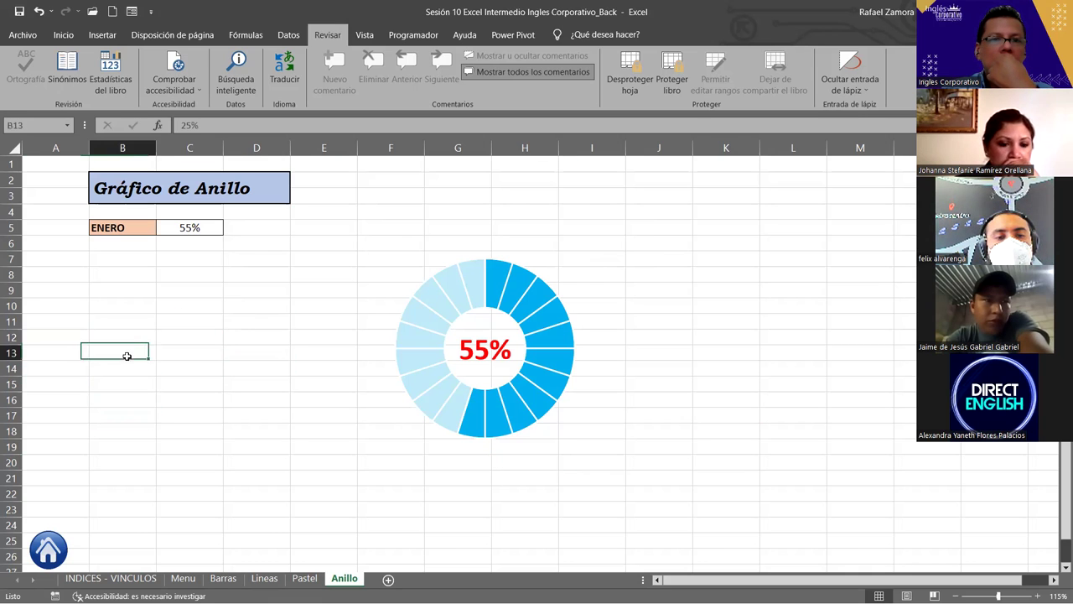
{"action": "left_click", "coordinate": [64, 35]}
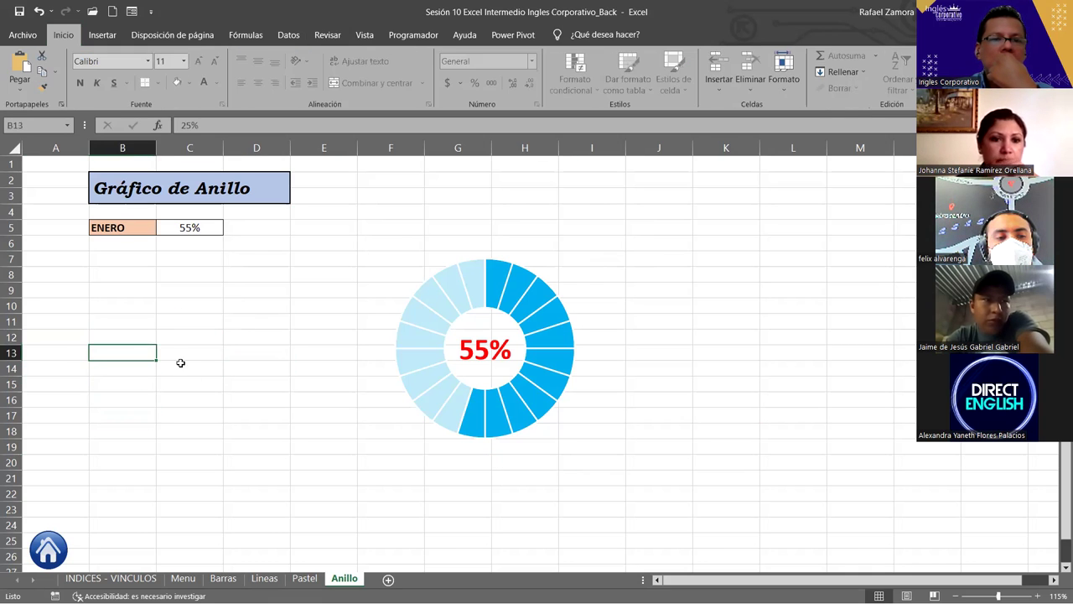
{"action": "left_click", "coordinate": [126, 399]}
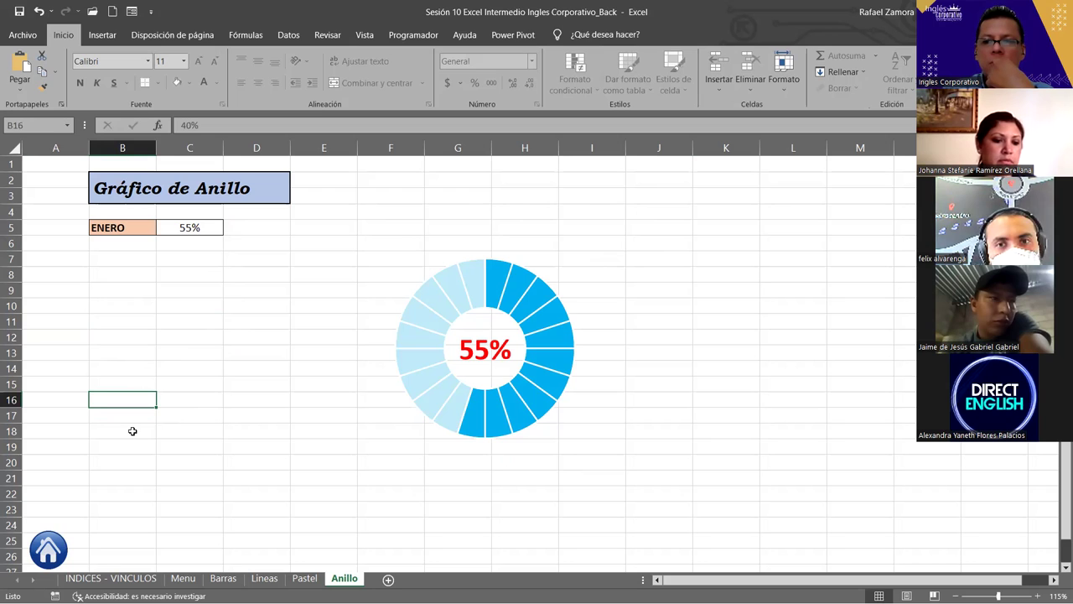
{"action": "left_click", "coordinate": [204, 243]}
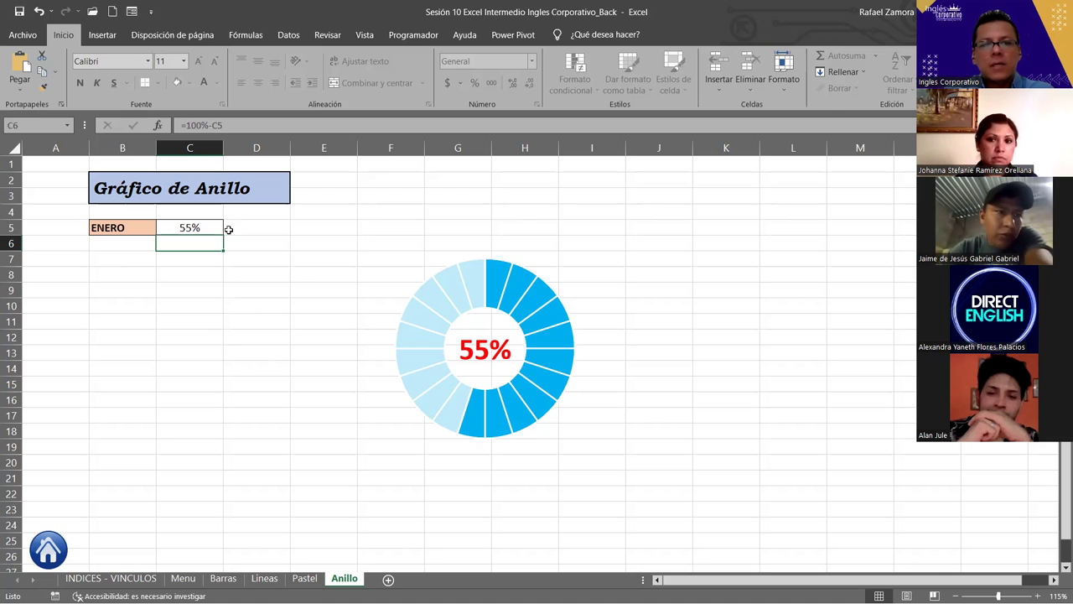
{"action": "left_click", "coordinate": [757, 279]}
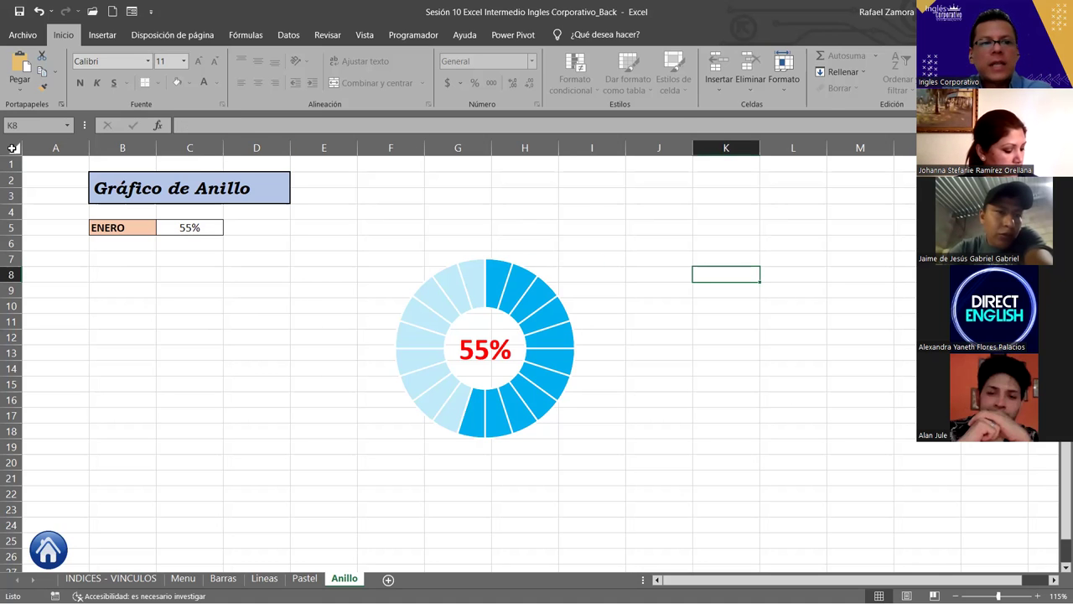
{"action": "left_click", "coordinate": [8, 148]}
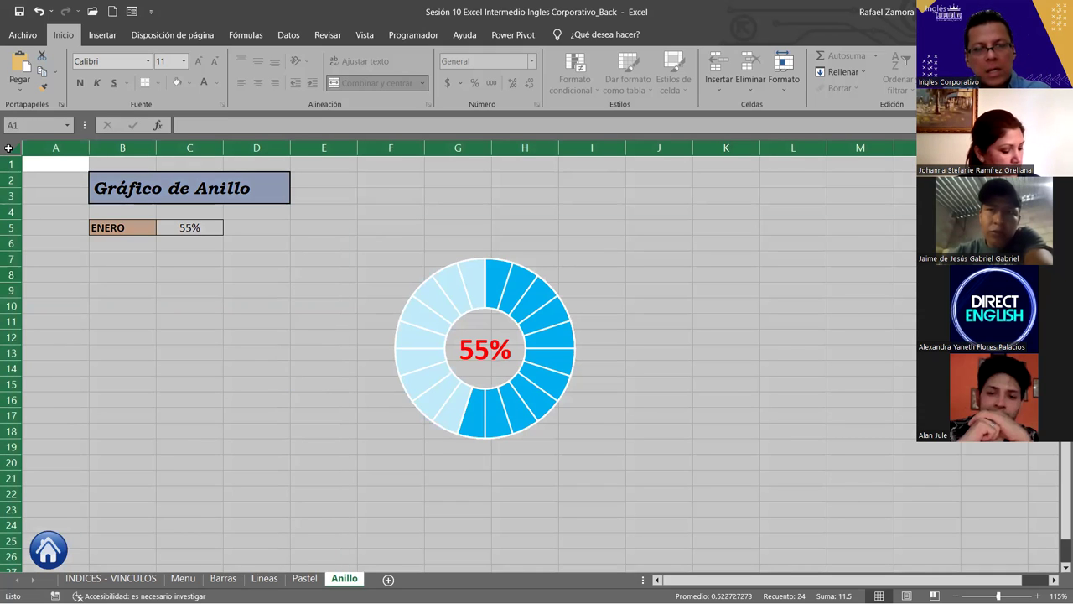
{"action": "left_click", "coordinate": [793, 227]}
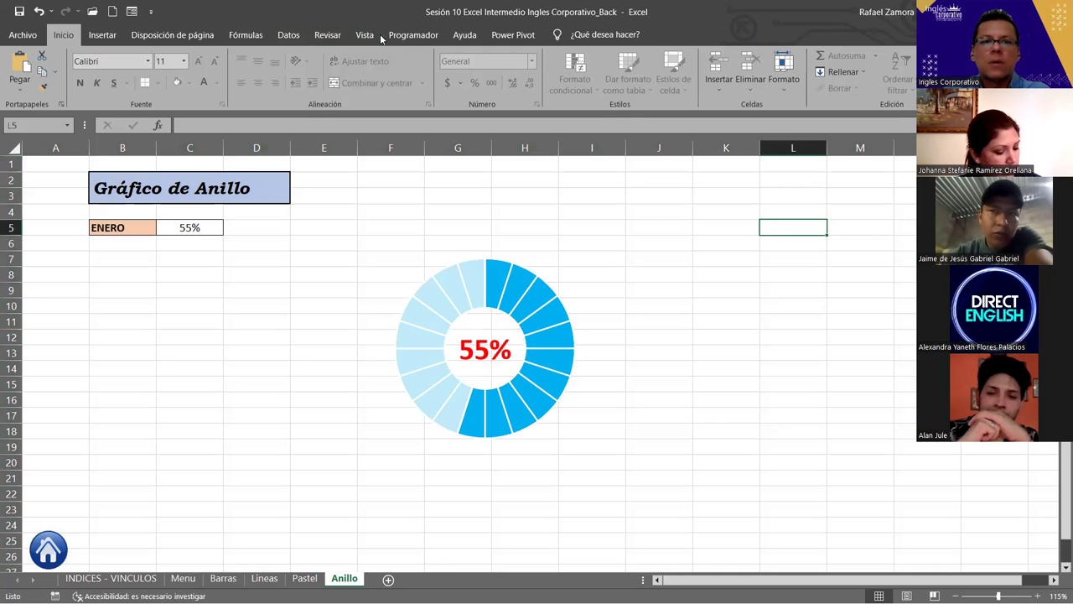
Step: Unprotect the Anillo sheet using its password
{"action": "left_click", "coordinate": [327, 34]}
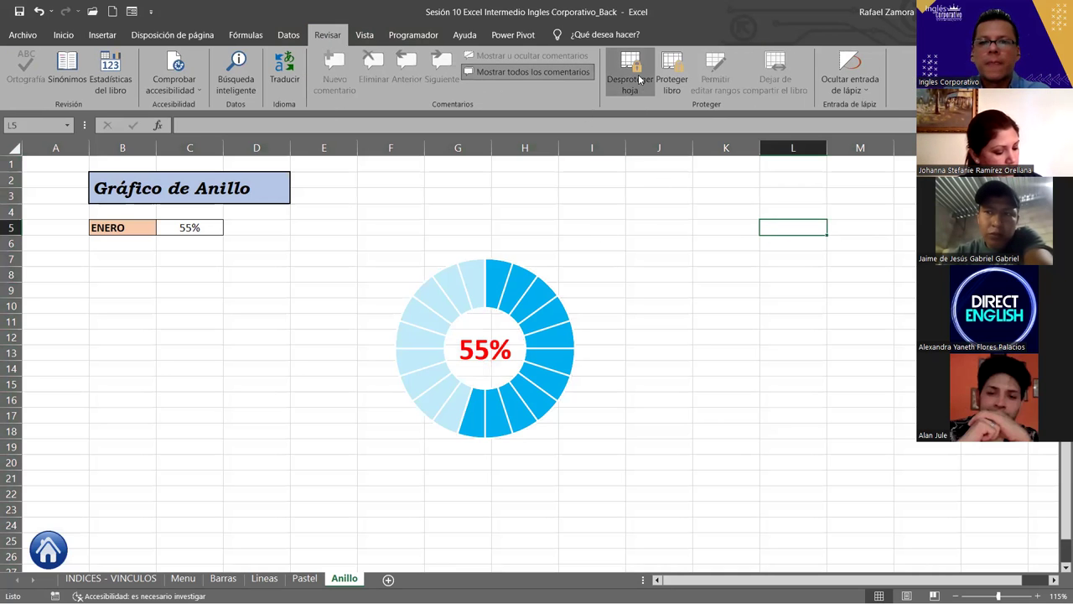
{"action": "left_click", "coordinate": [639, 77]}
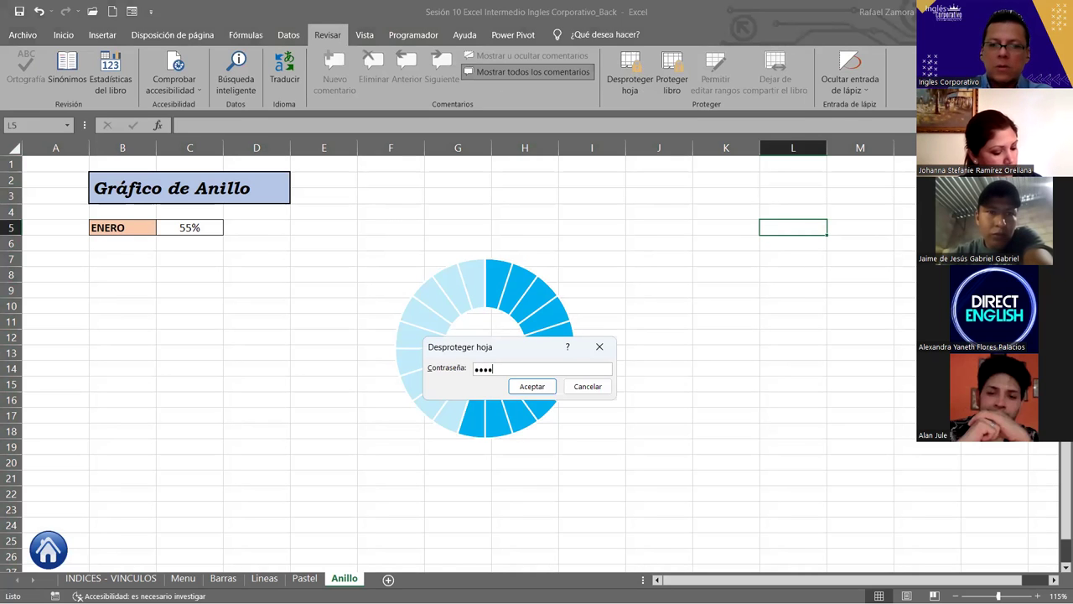
{"action": "key", "text": "Return"}
Step: Make all cells on the sheet both Locked and Hidden
{"action": "left_click", "coordinate": [15, 153]}
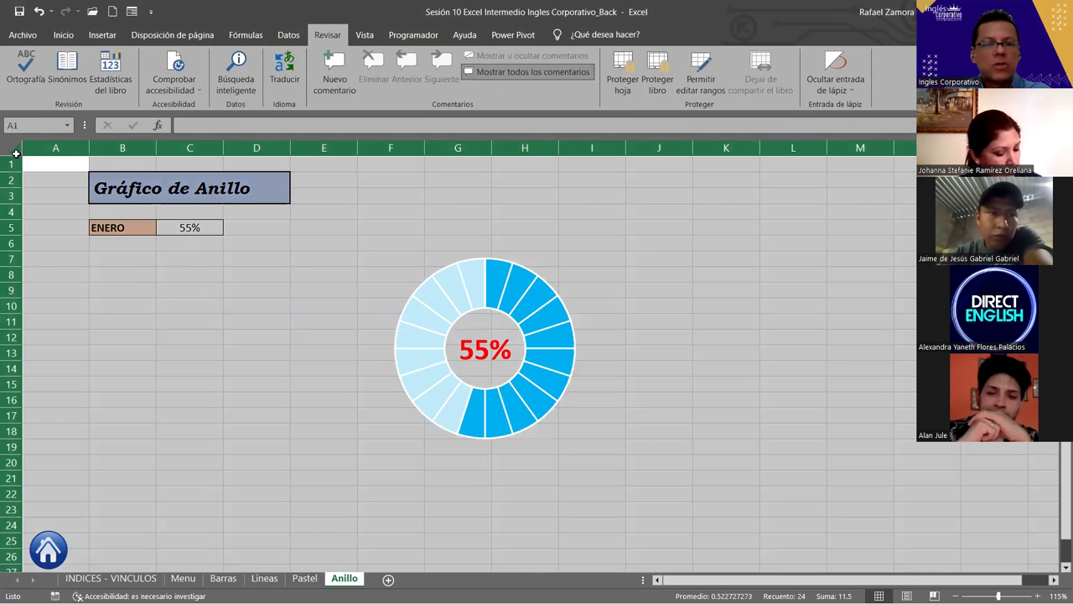
{"action": "key", "text": "ctrl+1"}
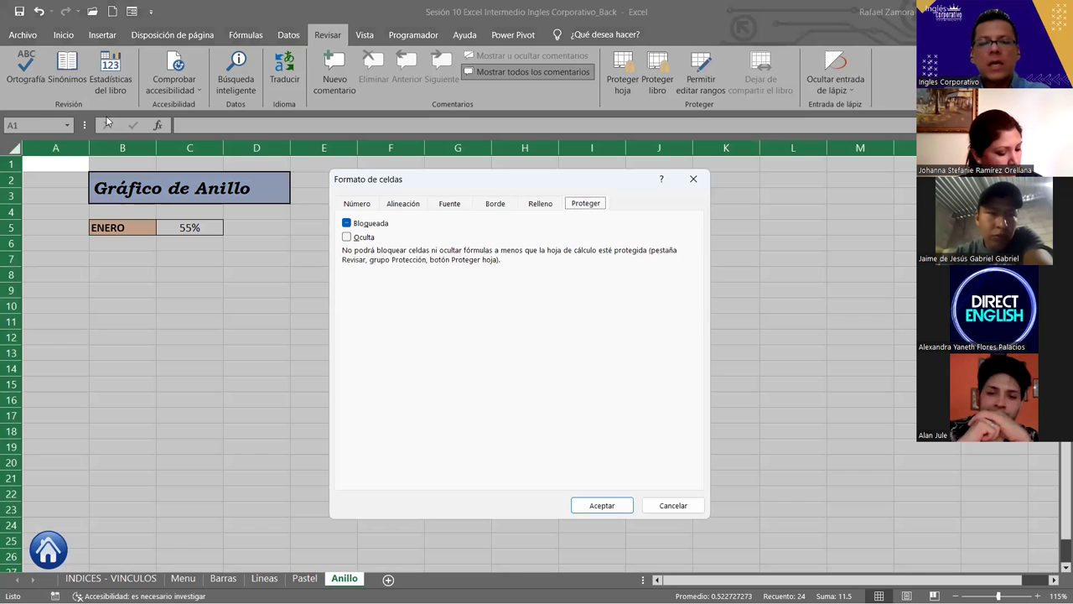
{"action": "left_click", "coordinate": [348, 238]}
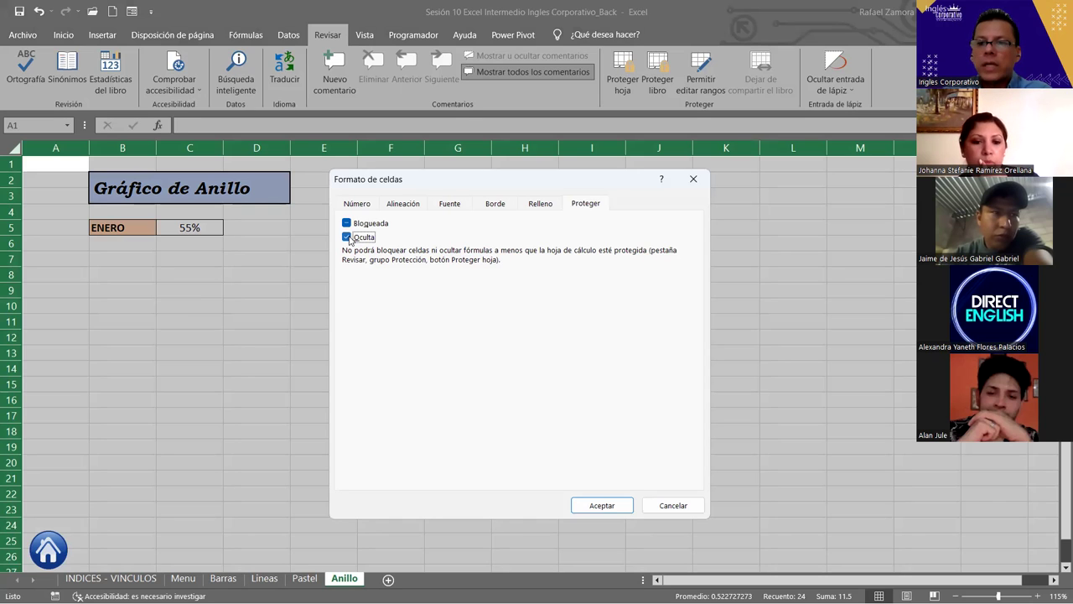
{"action": "left_click", "coordinate": [605, 512]}
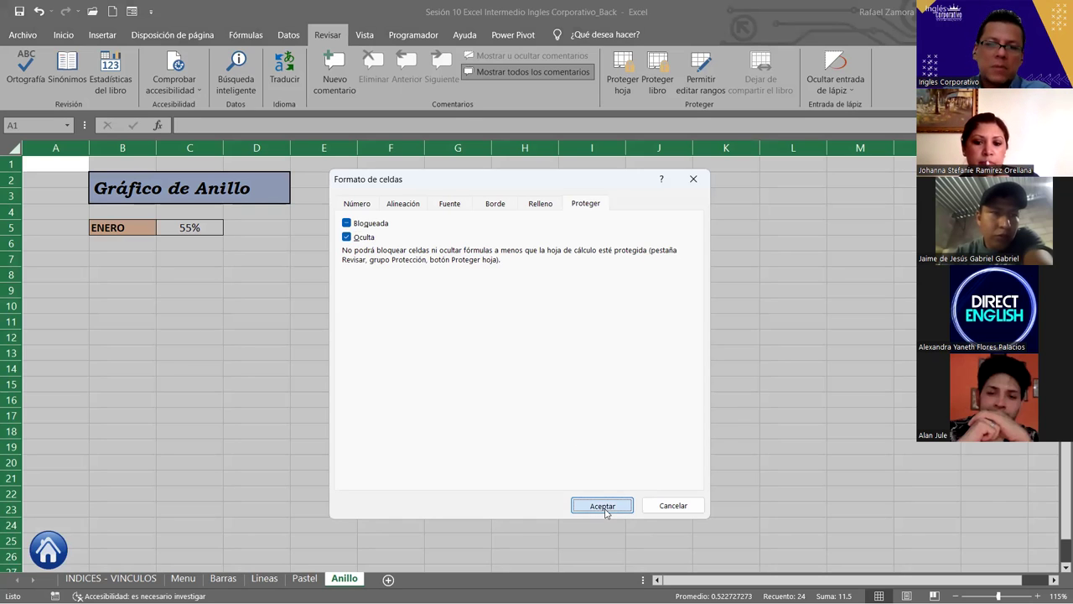
{"action": "key", "text": "Return"}
Step: Clear Locked and Hidden for input cell C5
{"action": "left_click", "coordinate": [185, 228]}
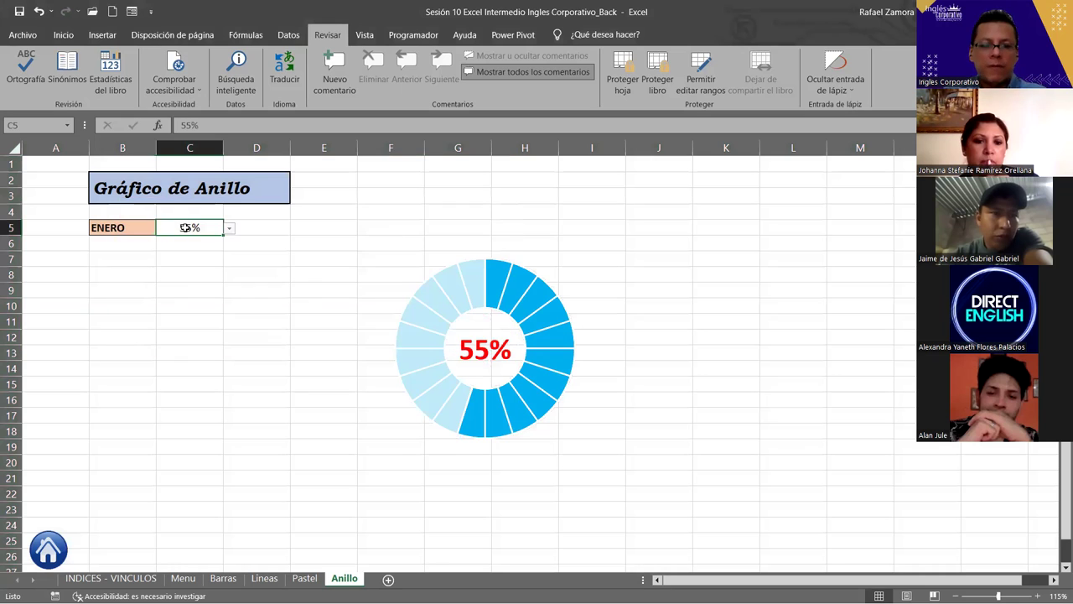
{"action": "key", "text": "ctrl+1"}
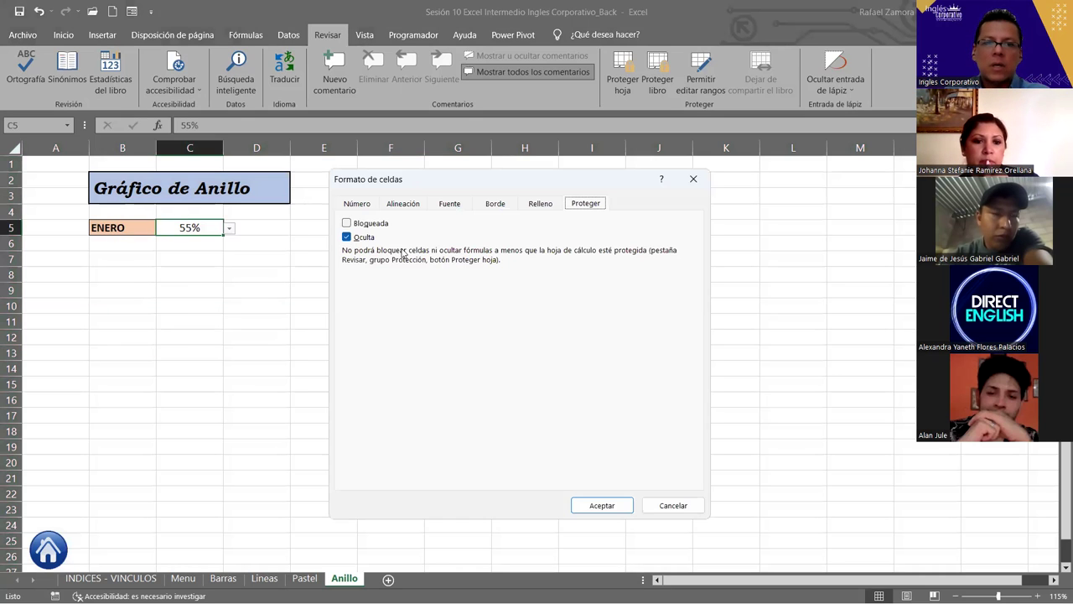
{"action": "left_click", "coordinate": [347, 236]}
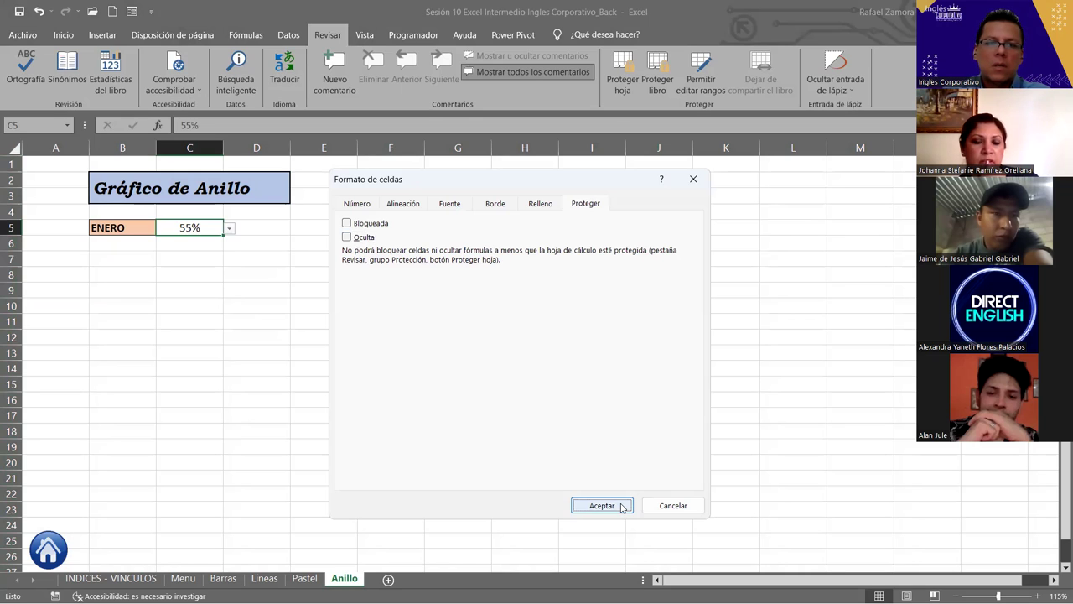
{"action": "left_click", "coordinate": [622, 507]}
{"action": "left_click", "coordinate": [622, 84]}
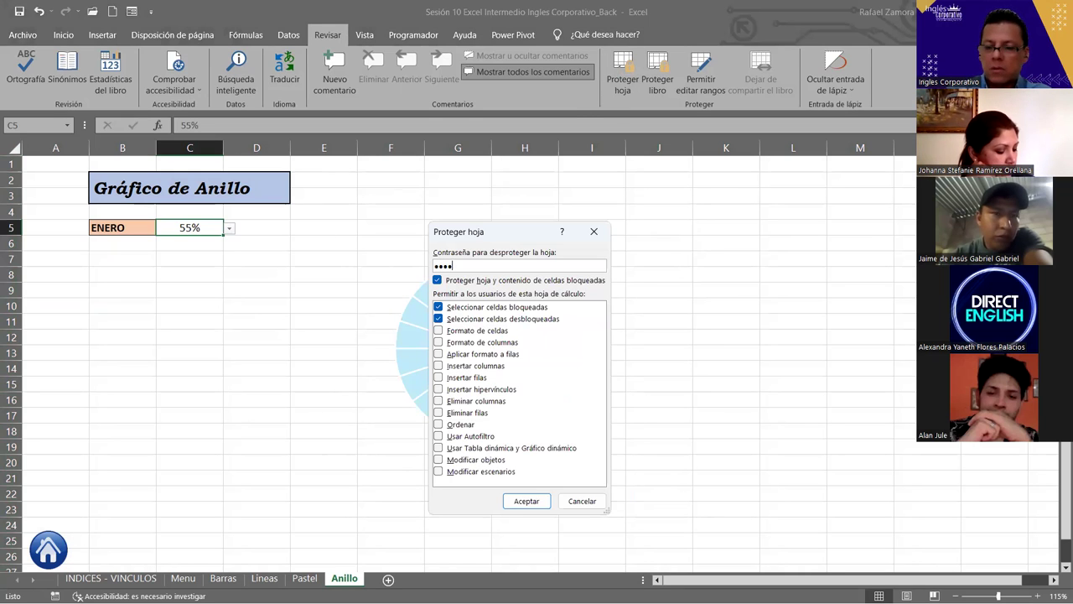
{"action": "key", "text": "Return"}
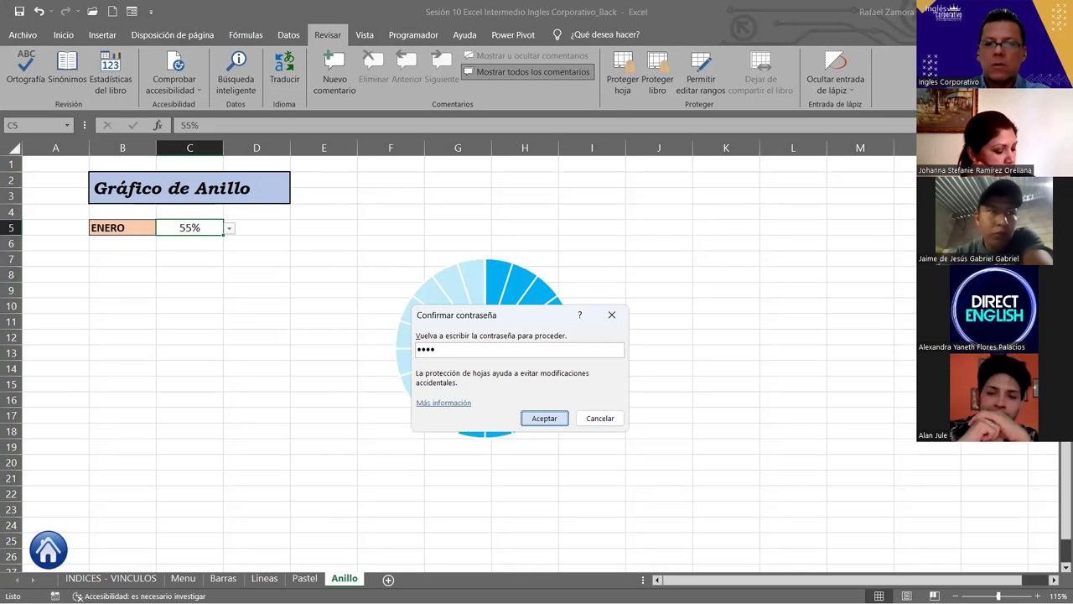
{"action": "key", "text": "Return"}
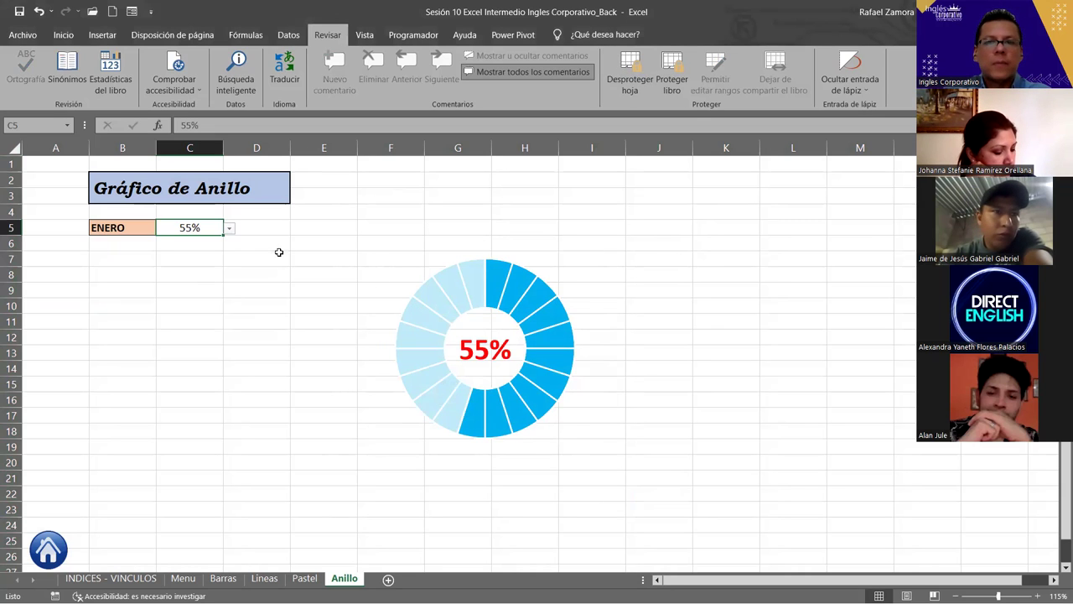
{"action": "left_click", "coordinate": [229, 228]}
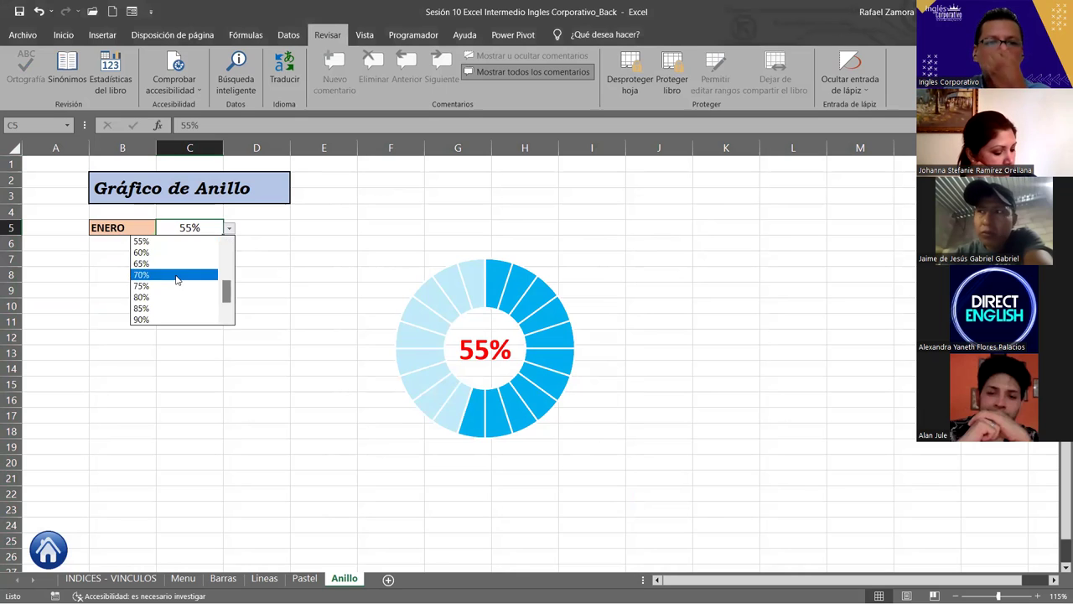
{"action": "left_click", "coordinate": [177, 275]}
{"action": "left_click", "coordinate": [180, 246]}
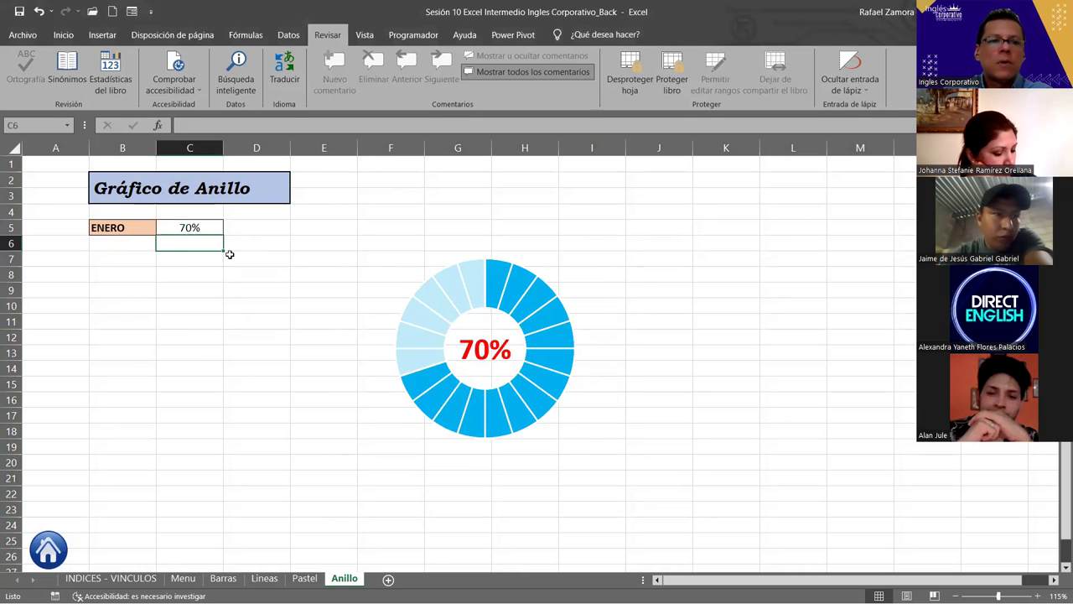
{"action": "left_click", "coordinate": [98, 309]}
{"action": "left_click", "coordinate": [92, 409]}
{"action": "left_click", "coordinate": [127, 319]}
{"action": "left_click", "coordinate": [127, 406]}
{"action": "left_click", "coordinate": [133, 352]}
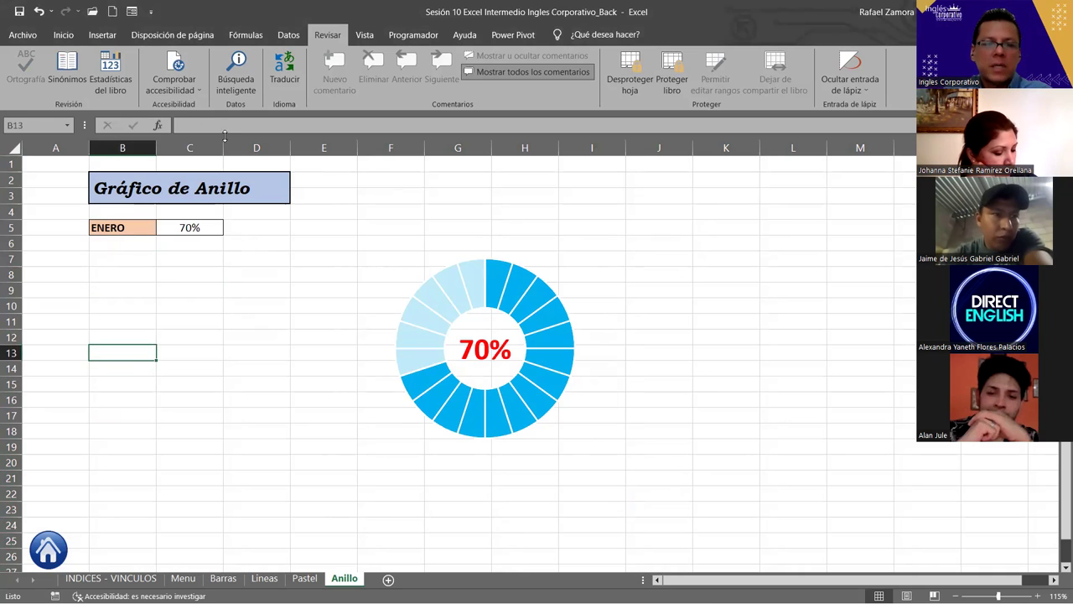
{"action": "left_click", "coordinate": [192, 243]}
{"action": "key", "text": "Left"}
{"action": "left_click", "coordinate": [175, 246]}
{"action": "left_click", "coordinate": [186, 274]}
{"action": "left_click", "coordinate": [139, 335]}
{"action": "left_click", "coordinate": [176, 353]}
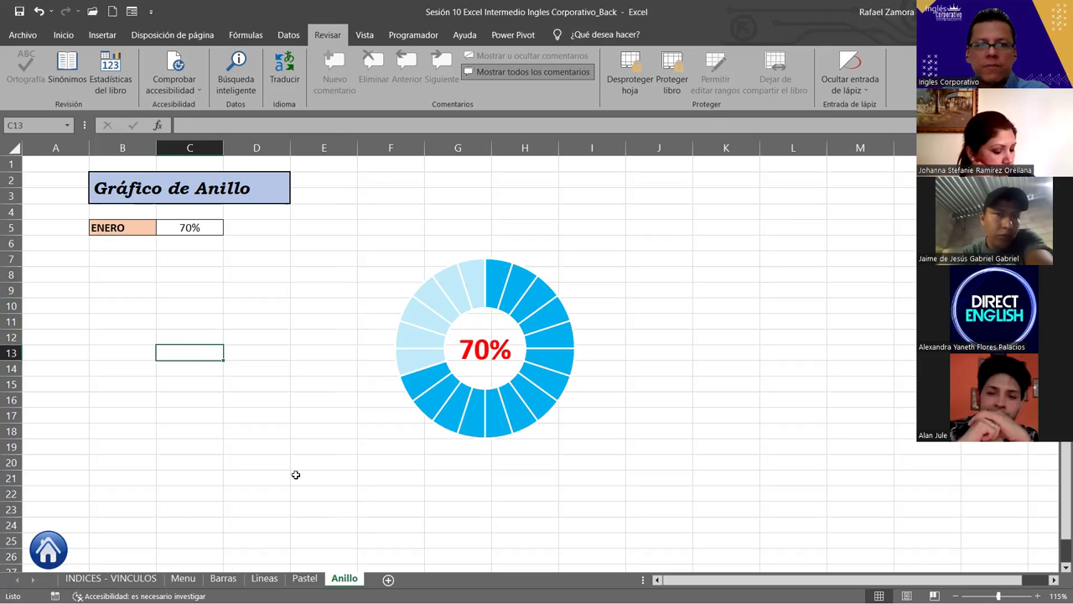
{"action": "left_click", "coordinate": [281, 367]}
{"action": "left_click", "coordinate": [241, 267]}
{"action": "left_click", "coordinate": [202, 246]}
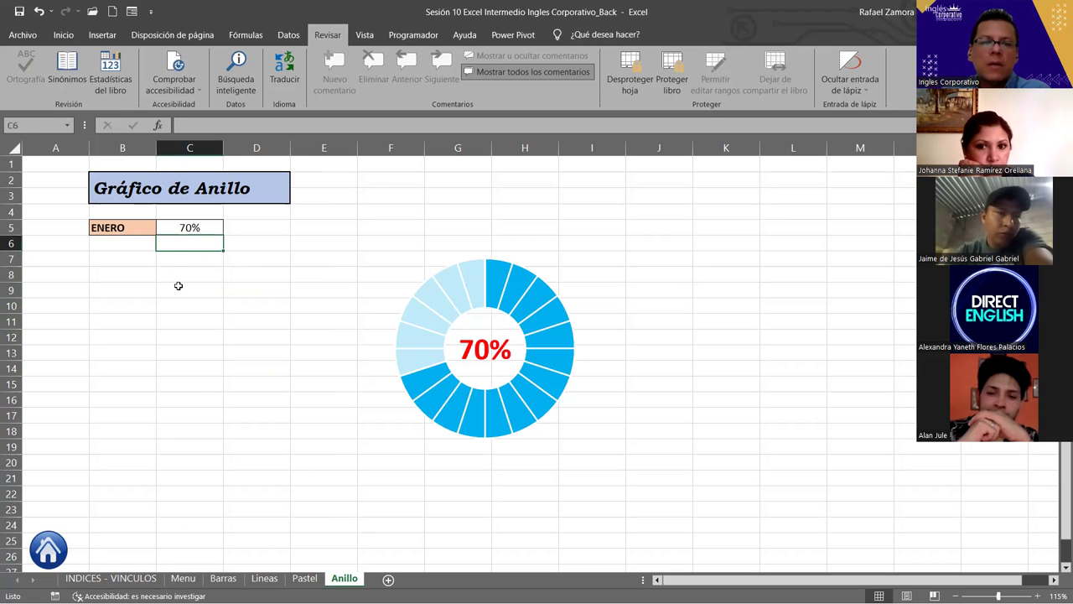
{"action": "left_click", "coordinate": [218, 271]}
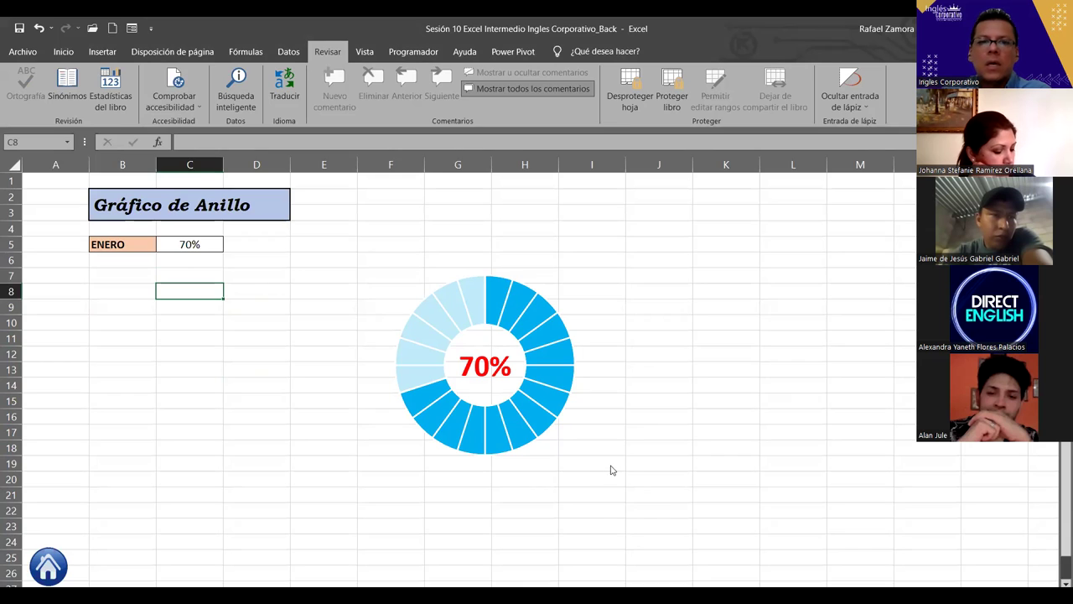
{"action": "left_click", "coordinate": [705, 348]}
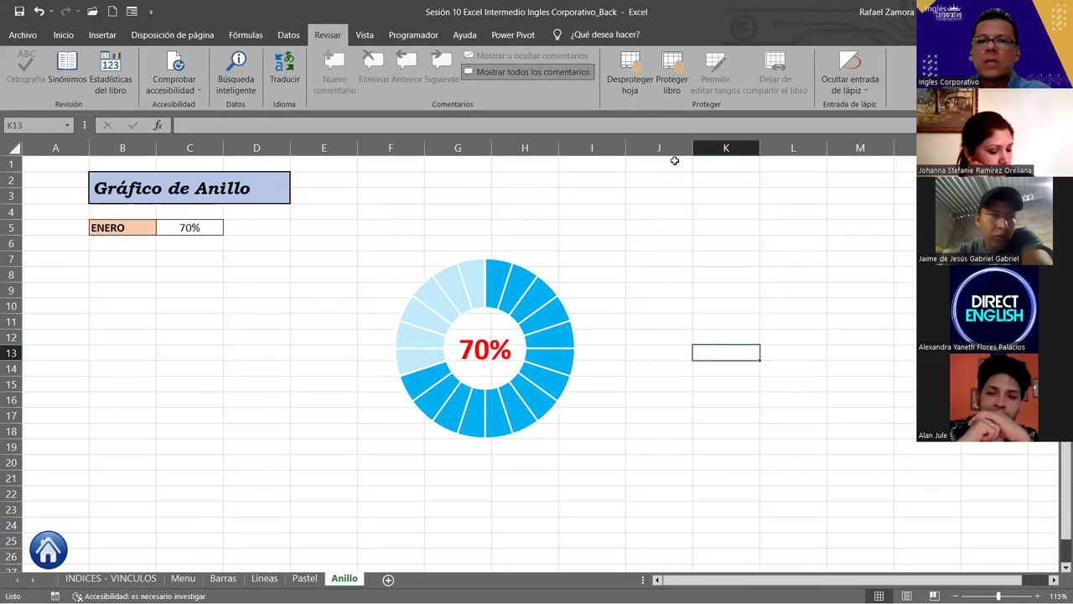
Step: Unprotect the Anillo sheet with its password and reselect input cell C5
{"action": "left_click", "coordinate": [634, 82]}
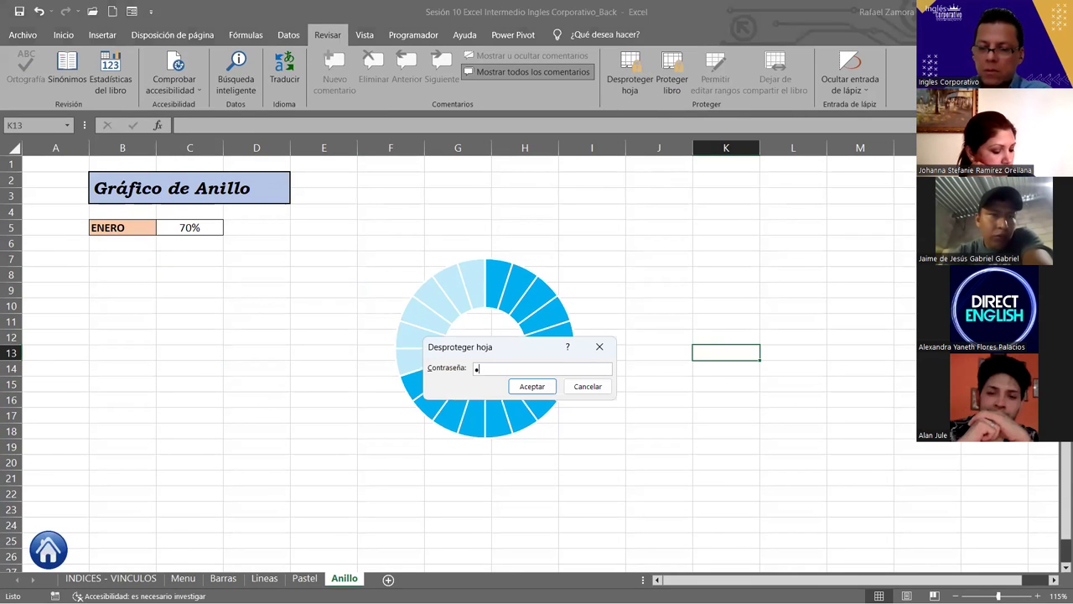
{"action": "key", "text": "Return"}
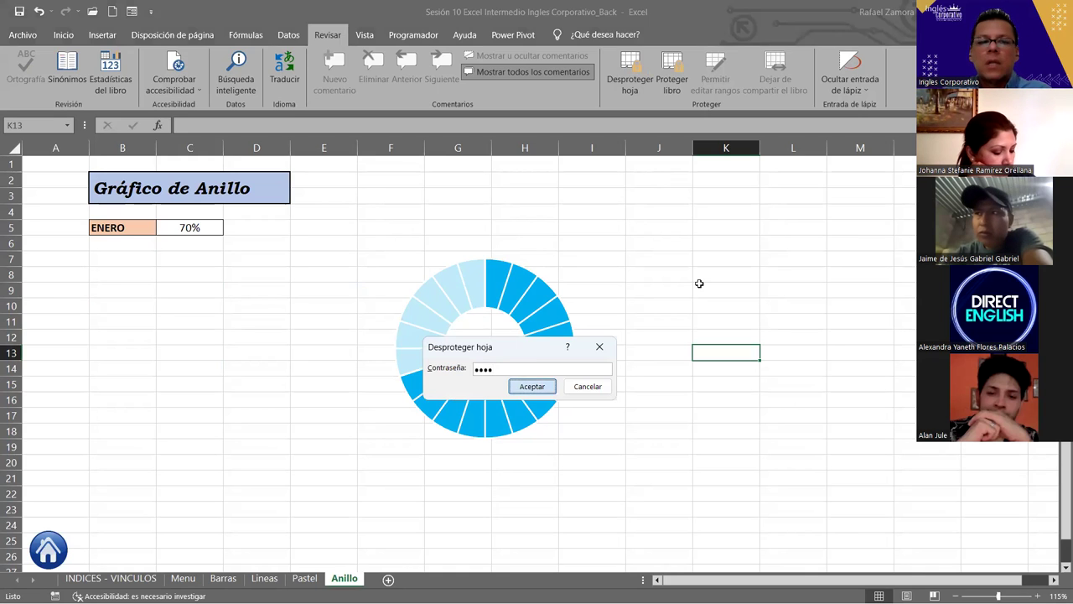
{"action": "key", "text": "Return"}
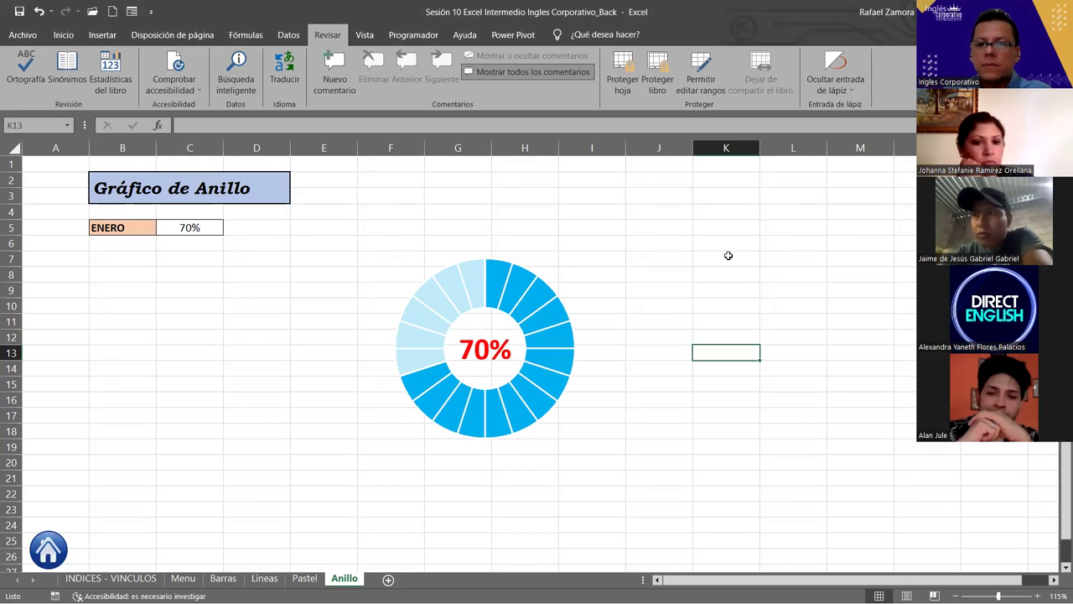
{"action": "left_click", "coordinate": [625, 89]}
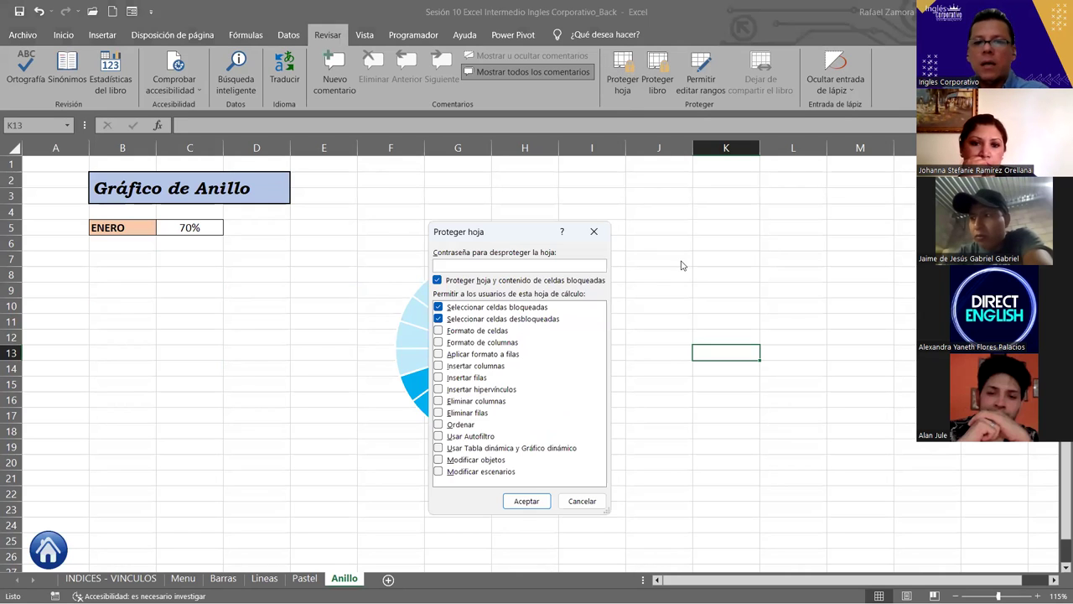
{"action": "left_click", "coordinate": [595, 234]}
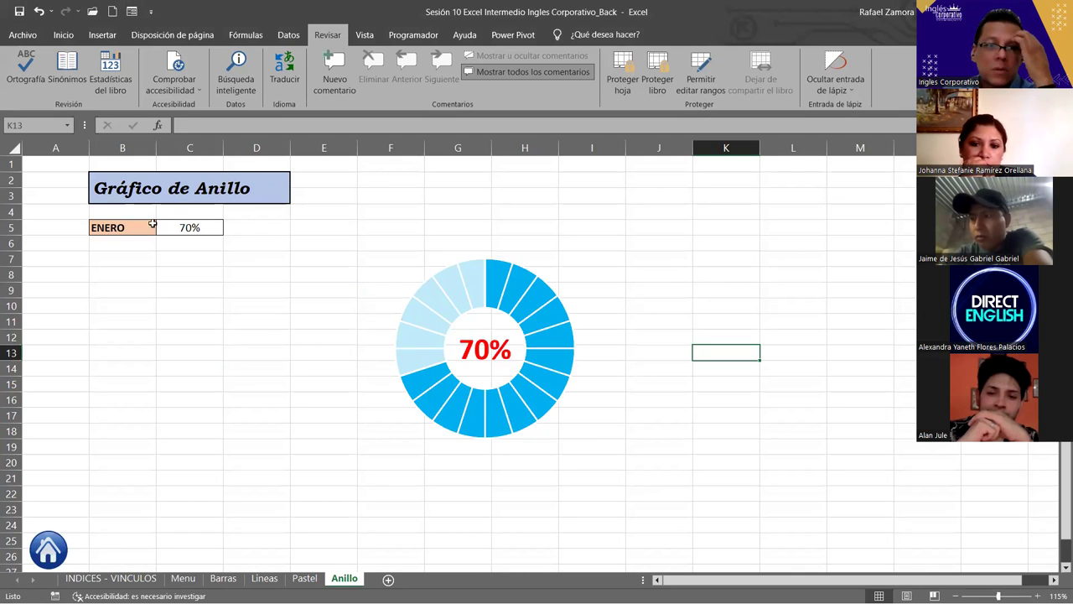
{"action": "left_click", "coordinate": [204, 233]}
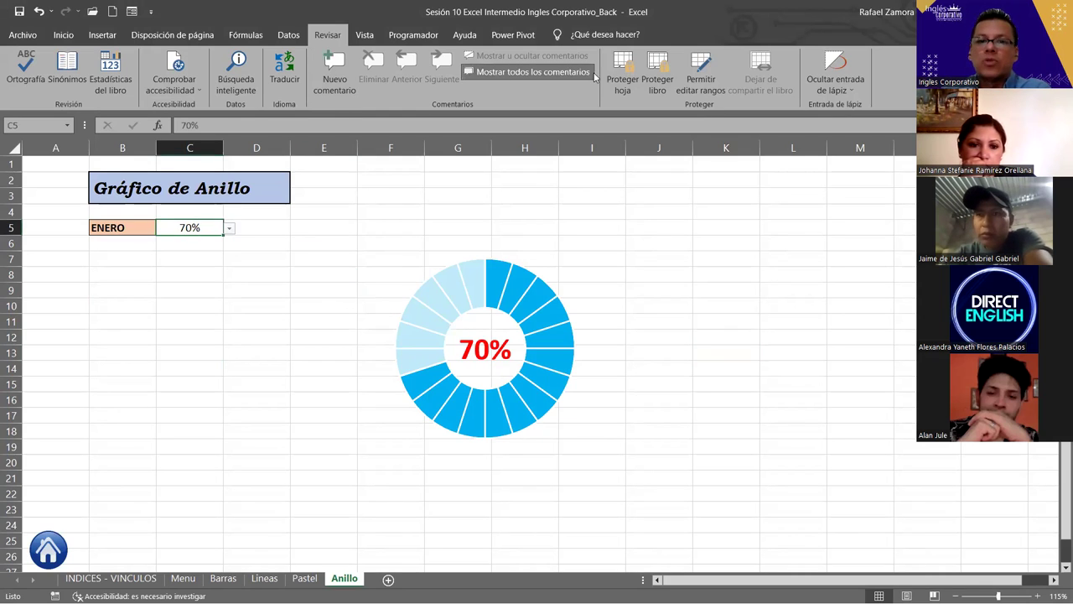
Step: Protect the sheet with 'Select locked cells' unchecked, so only C5 is selectable
{"action": "left_click", "coordinate": [632, 80]}
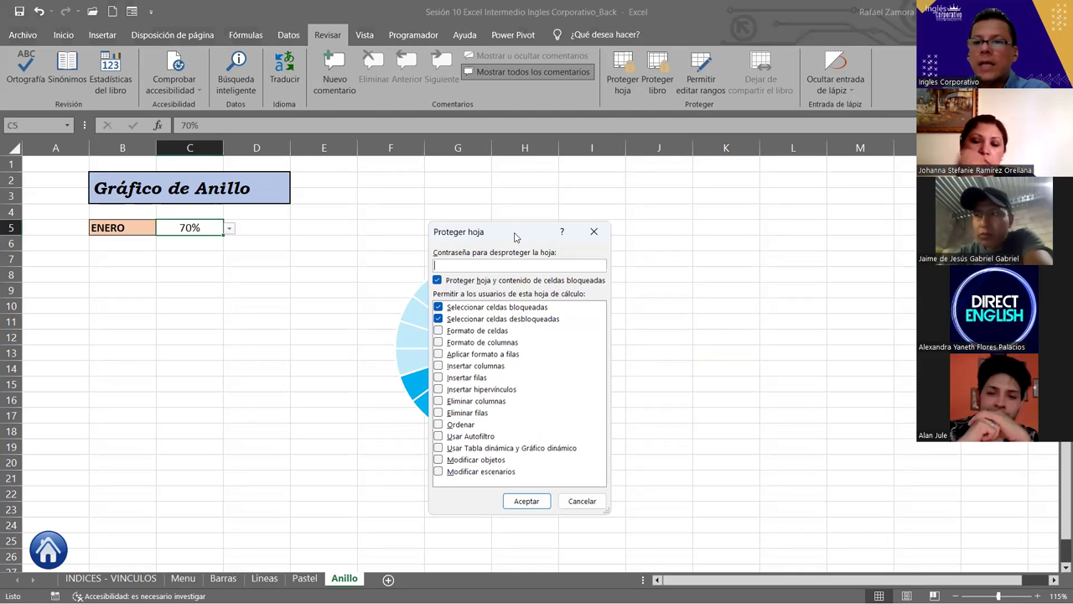
{"action": "left_click_drag", "start_coordinate": [515, 236], "coordinate": [662, 172]}
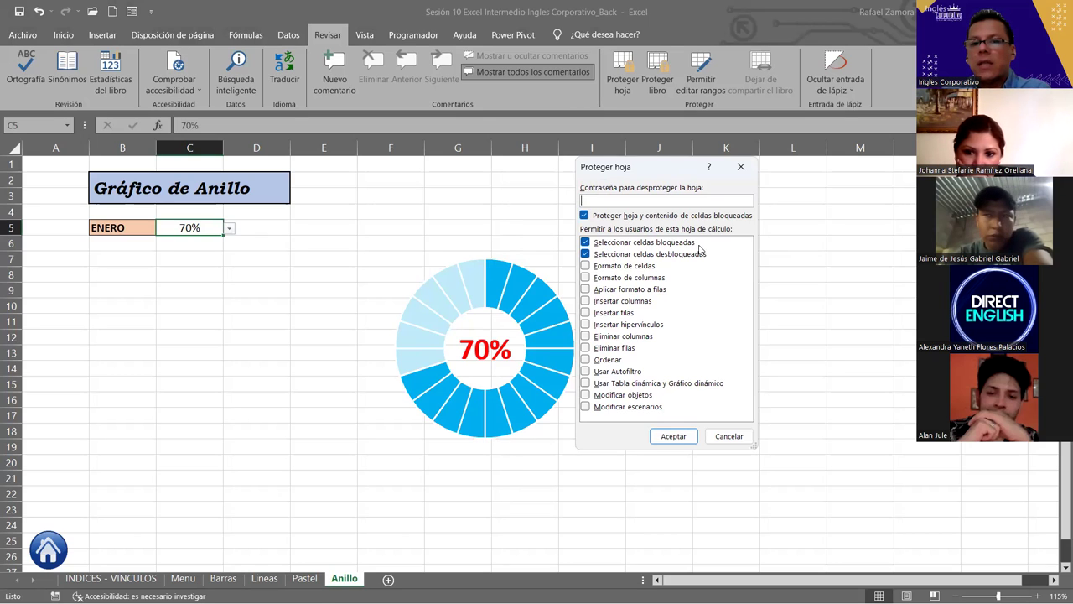
{"action": "left_click", "coordinate": [585, 243]}
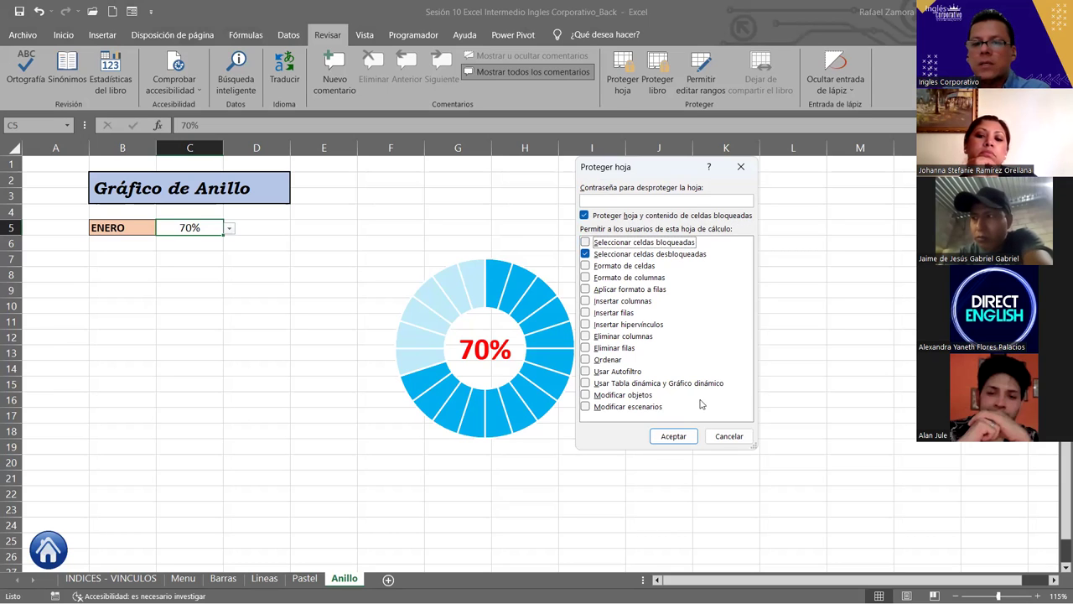
{"action": "left_click", "coordinate": [684, 438]}
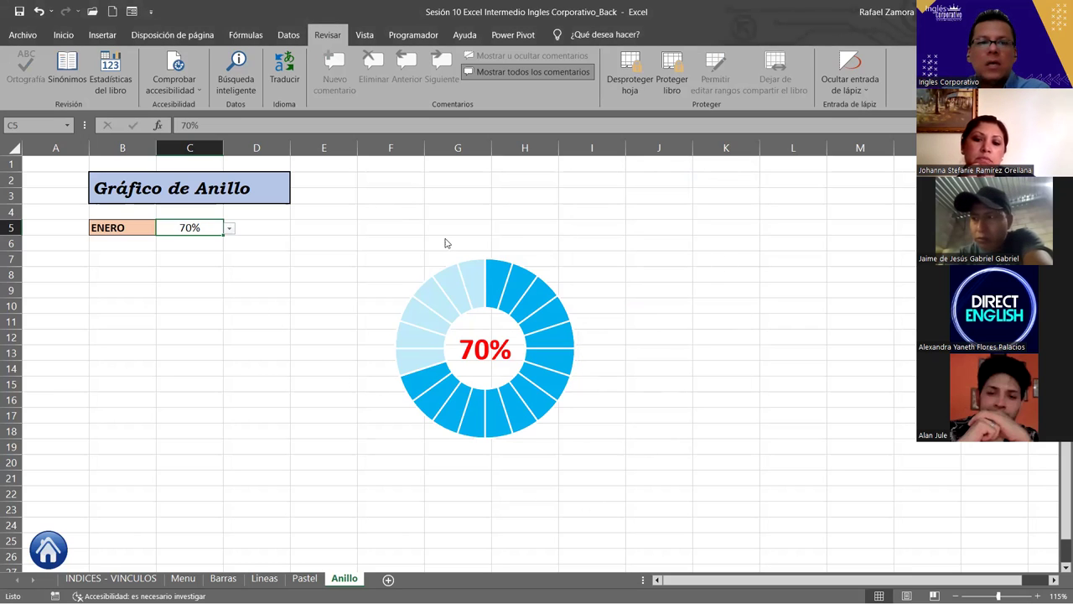
{"action": "left_click", "coordinate": [227, 229]}
Step: Set ENERO in C5 to 80% from the dropdown, checking undo and redo
{"action": "left_click", "coordinate": [192, 275]}
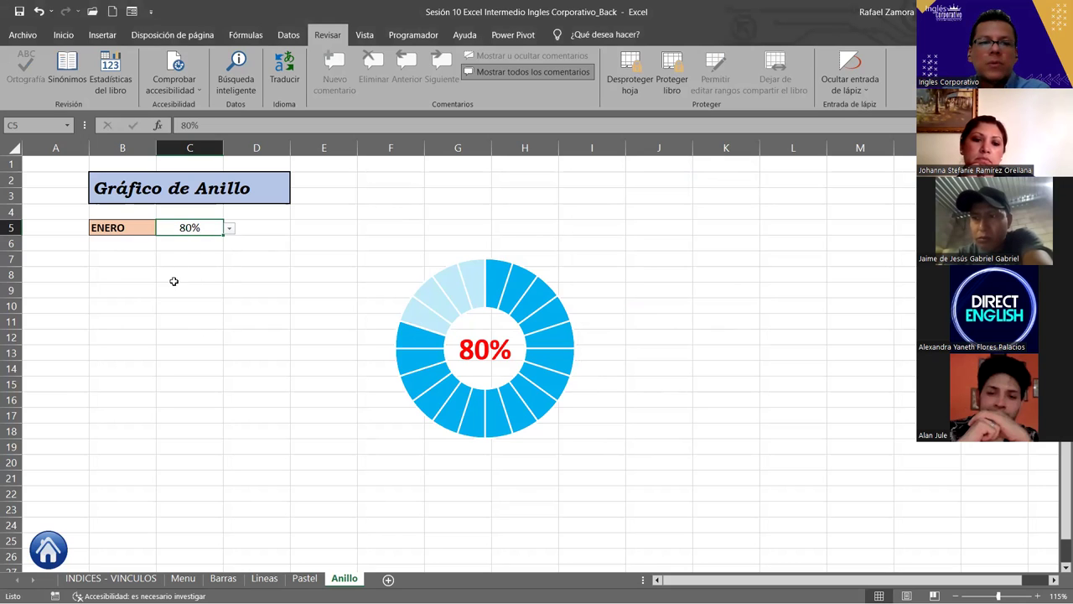
{"action": "key", "text": "ctrl+z"}
{"action": "key", "text": "ctrl+y"}
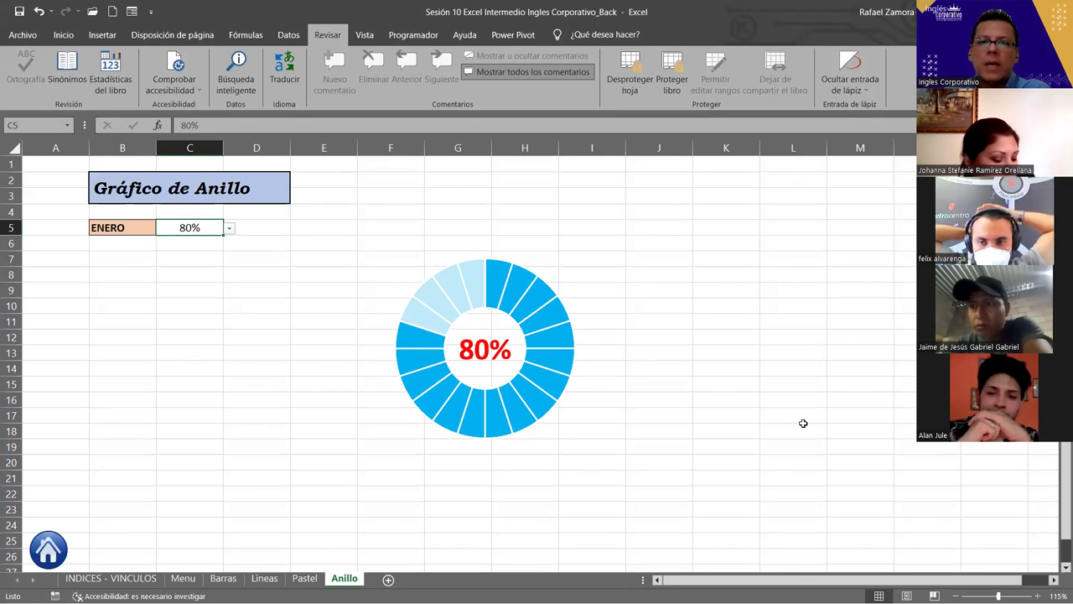
Step: Unprotect the sheet, review the Protect Sheet options, and cancel without reapplying protection
{"action": "left_click", "coordinate": [621, 80]}
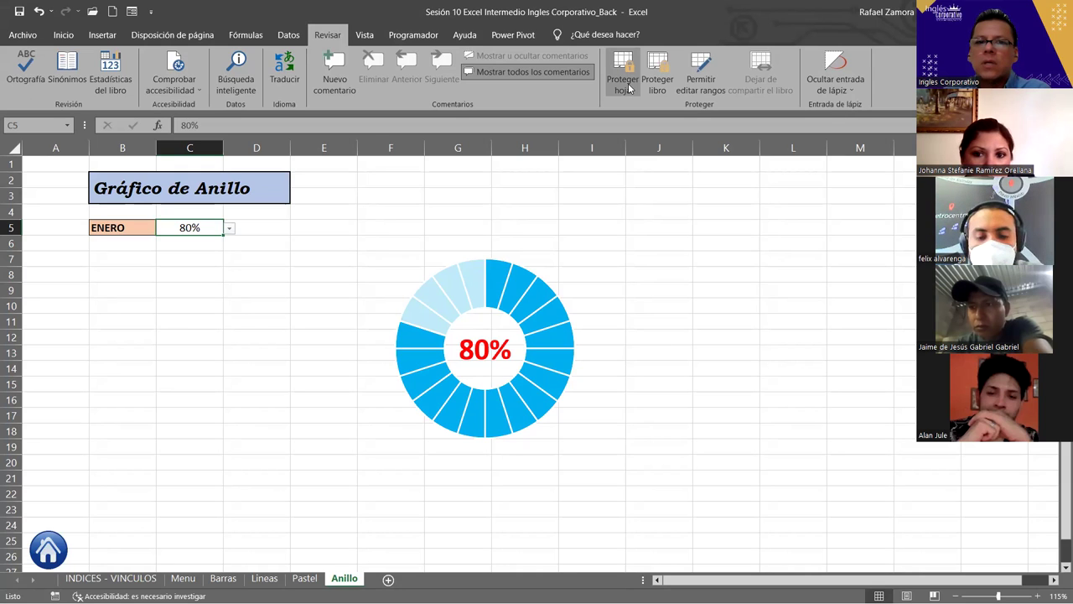
{"action": "left_click", "coordinate": [628, 89]}
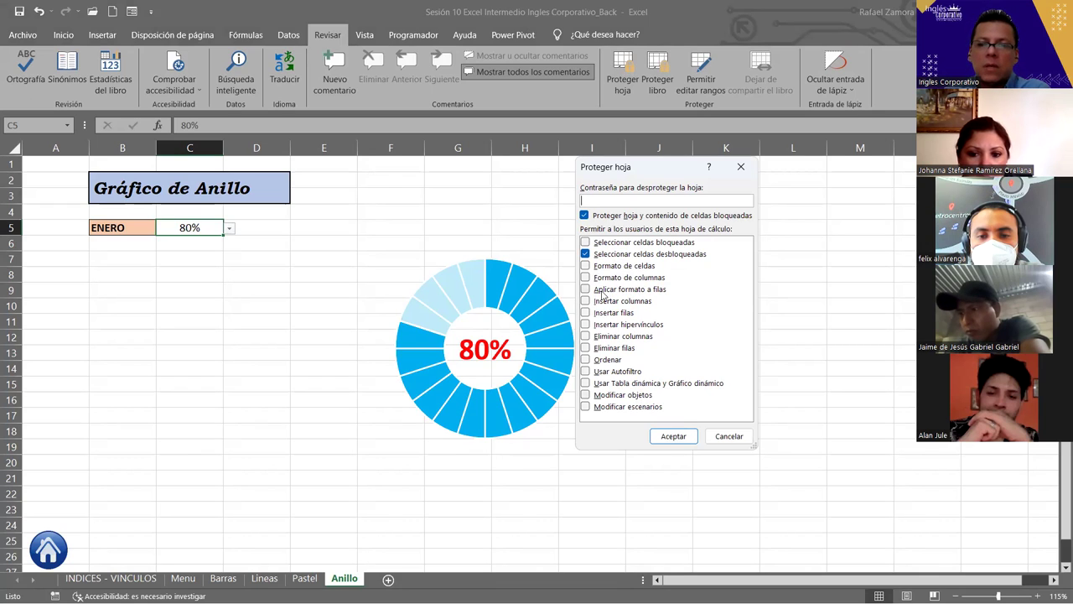
{"action": "left_click", "coordinate": [590, 244]}
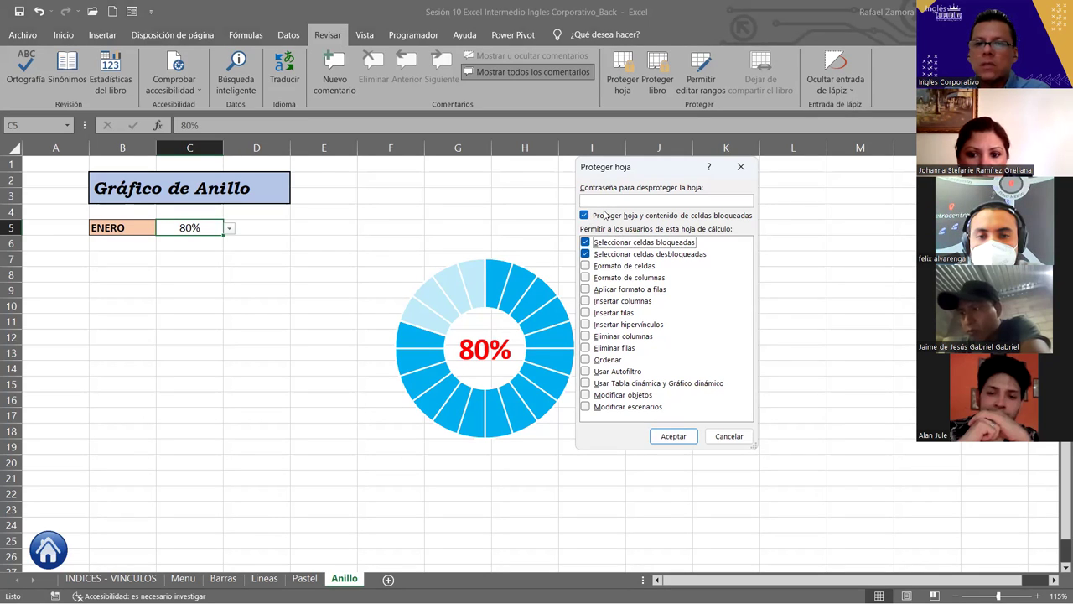
{"action": "left_click", "coordinate": [584, 242]}
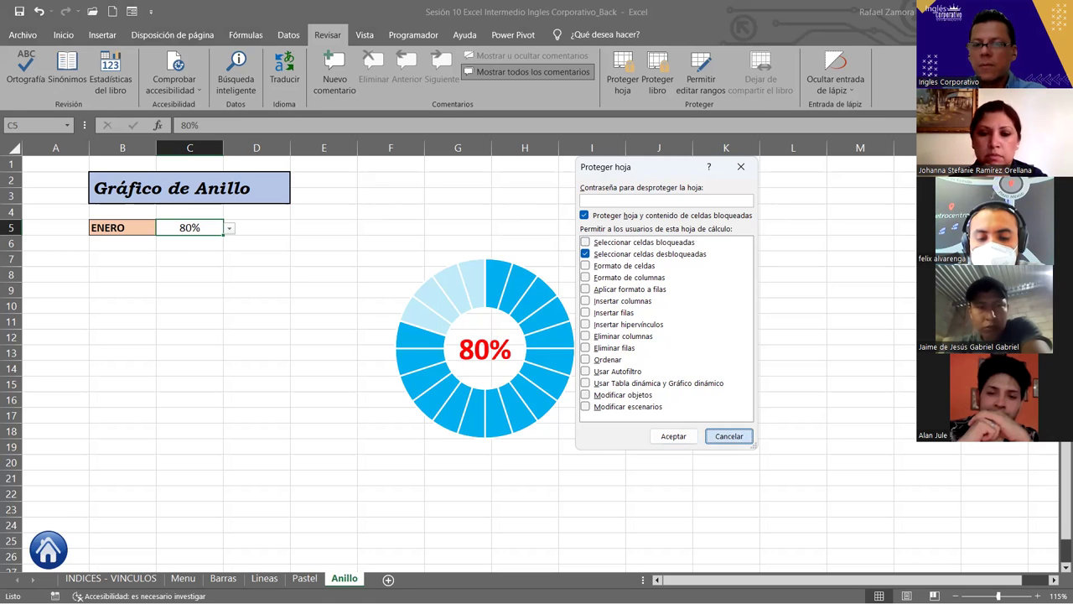
{"action": "left_click", "coordinate": [734, 443]}
{"action": "left_click", "coordinate": [658, 399]}
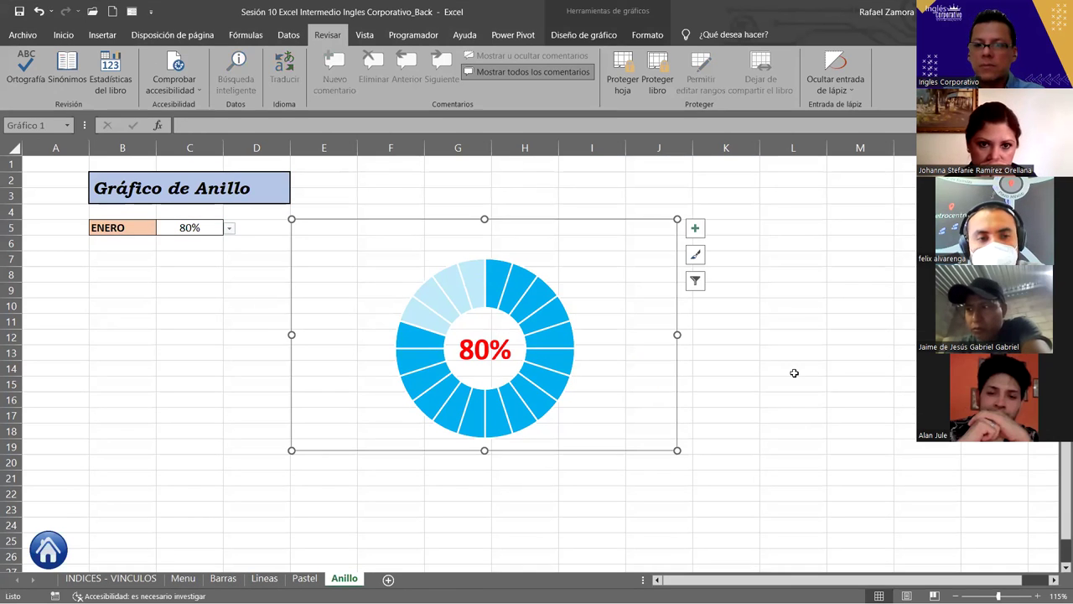
{"action": "left_click", "coordinate": [794, 371]}
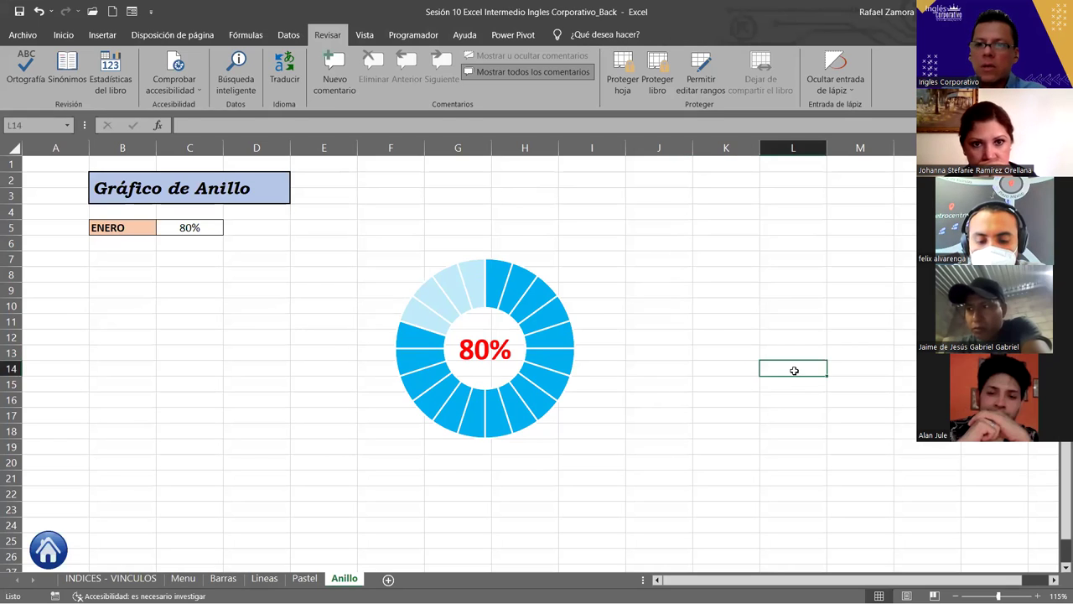